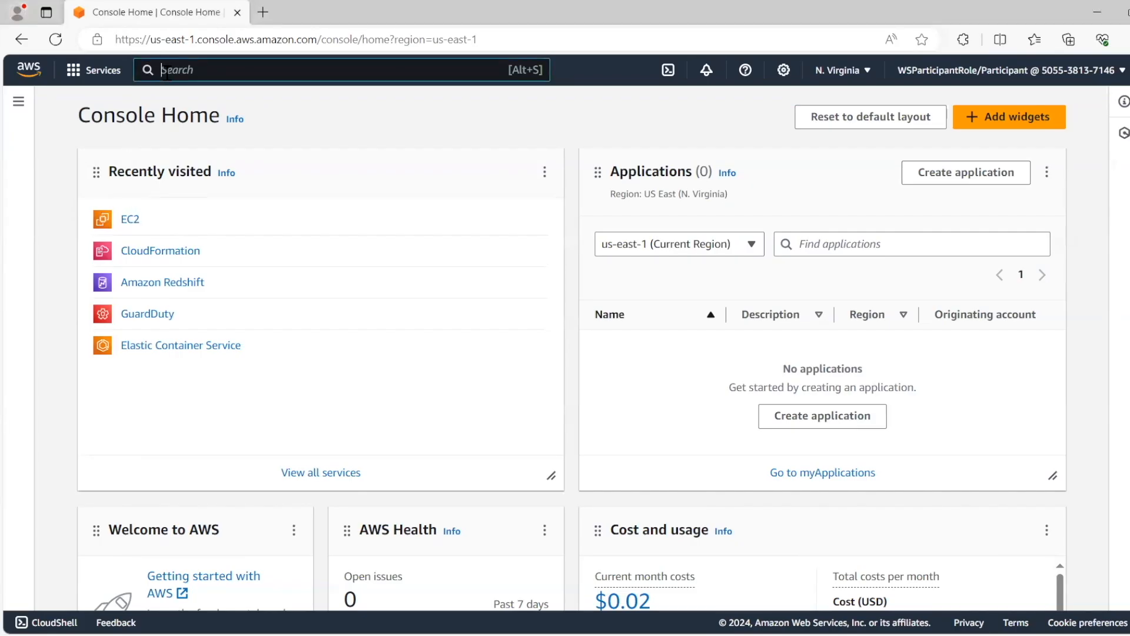
# Open the EC2 service's list of running instances and widen the Name column to read the instance name.
pyautogui.click(167, 70)
pyautogui.write('EC2')
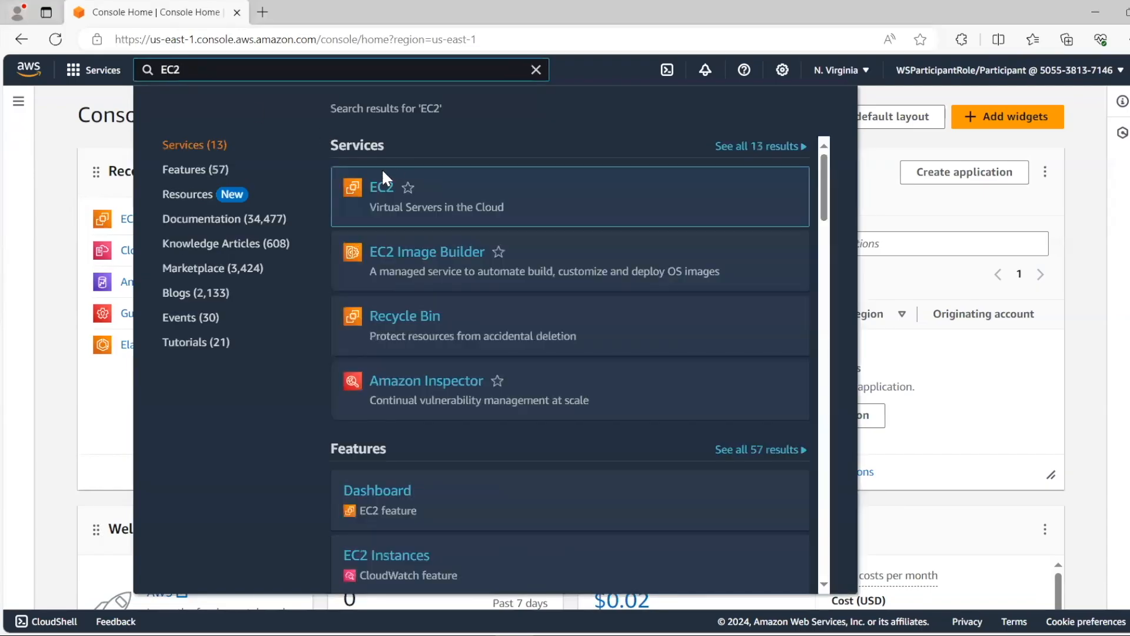
pyautogui.click(378, 197)
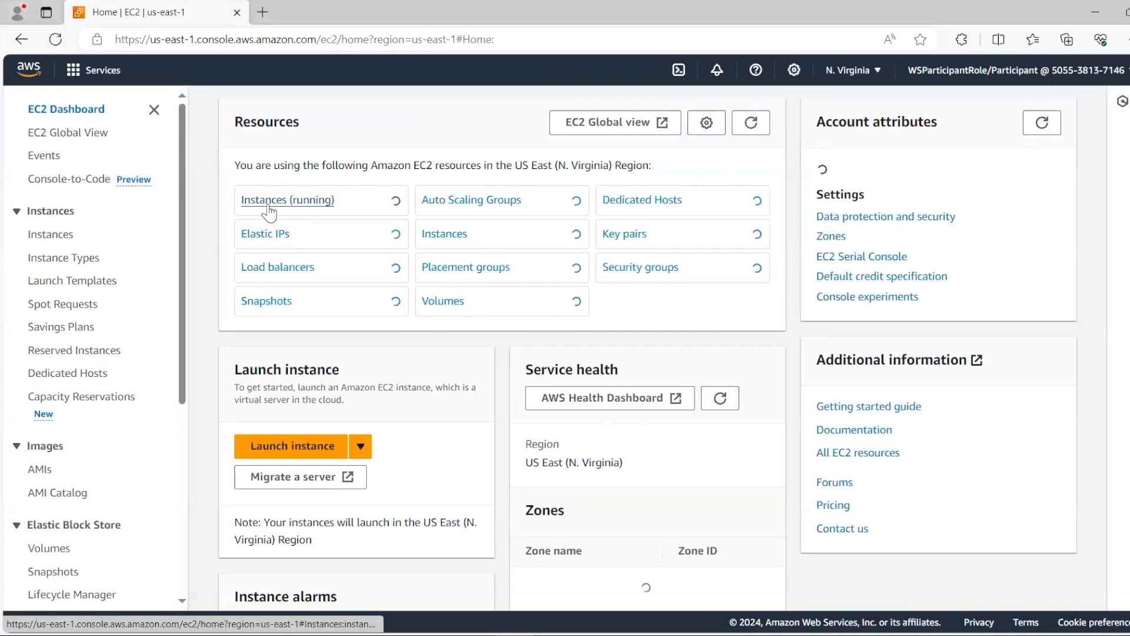
pyautogui.click(295, 202)
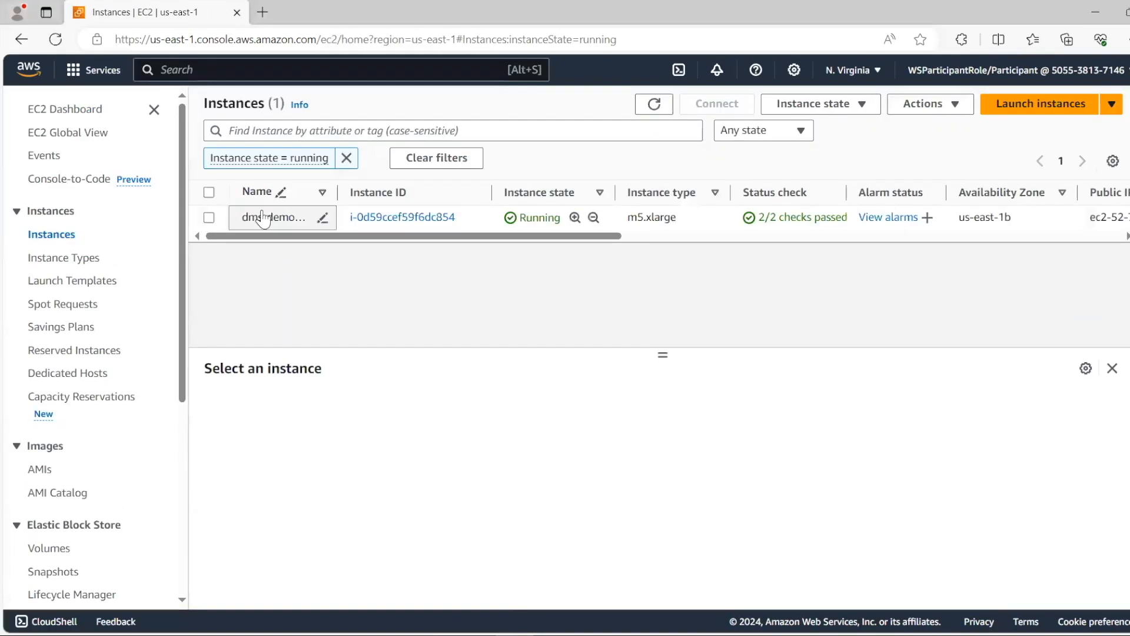
pyautogui.moveTo(337, 193); pyautogui.dragTo(371, 192)
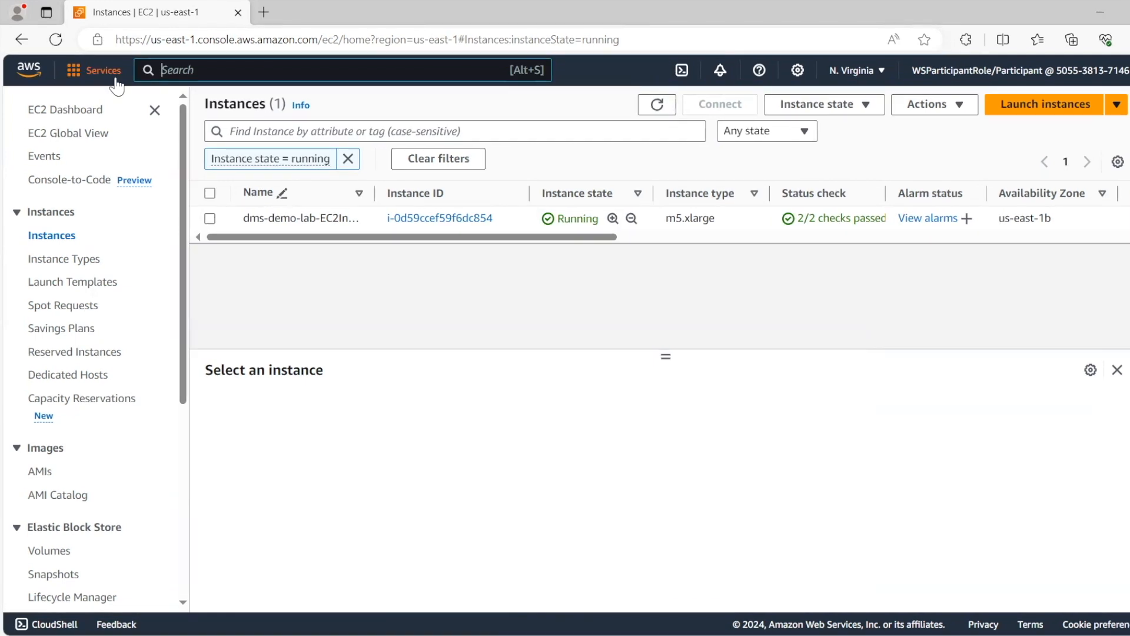
# Find the RDS service, dismiss the Aurora I/O-Optimized announcement and open the list of DB instances.
pyautogui.hotkey('alt', 's')
pyautogui.write('RDS')
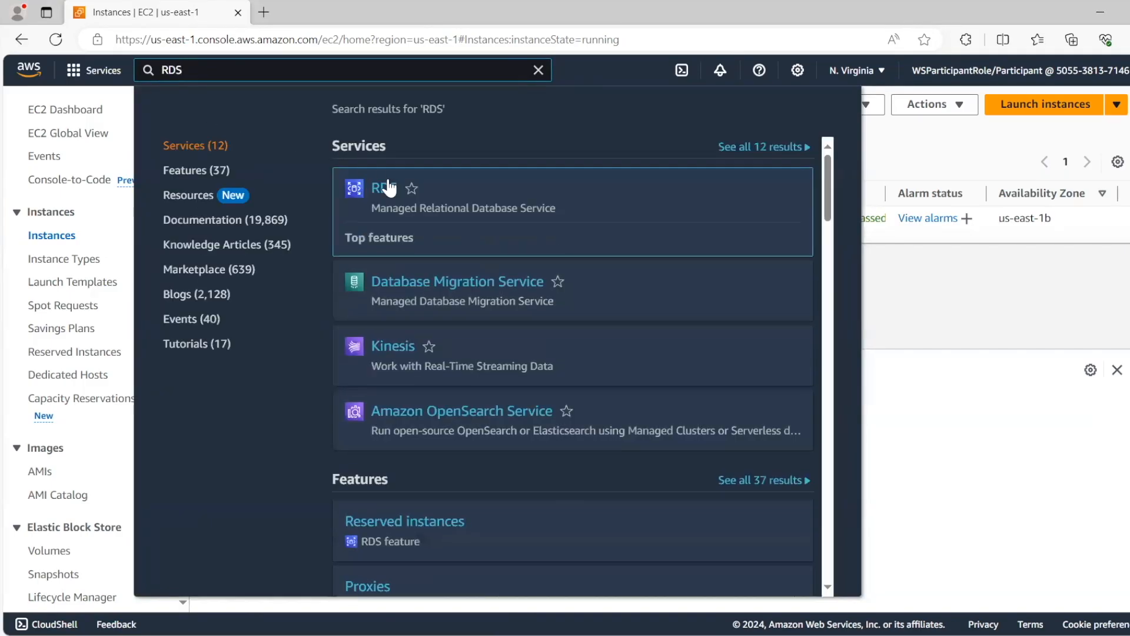
pyautogui.click(384, 188)
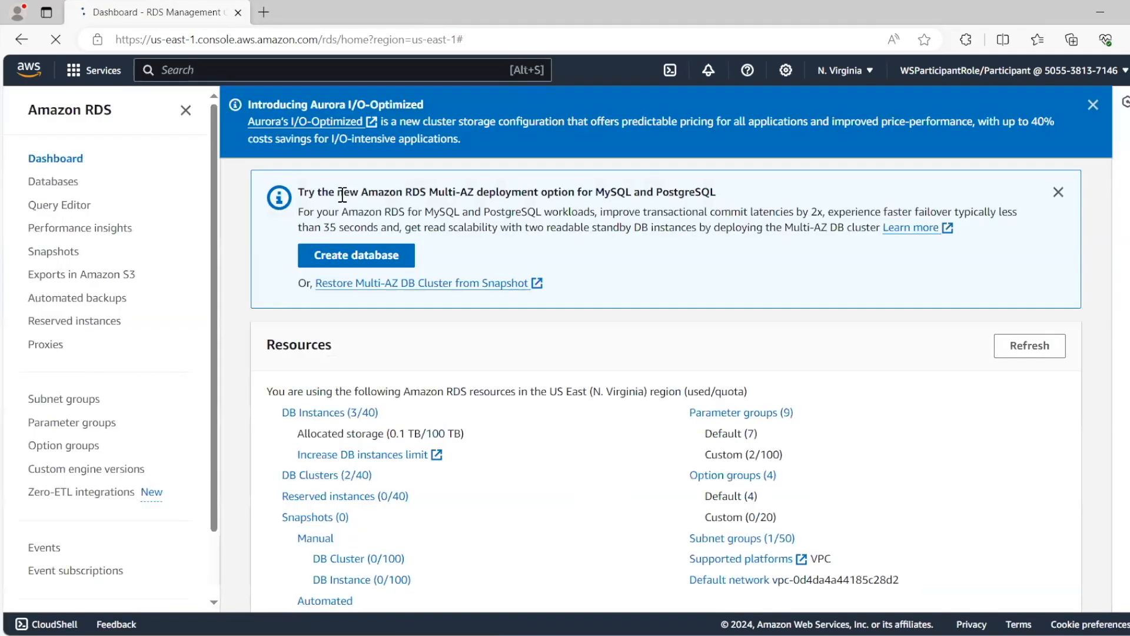
pyautogui.click(1092, 104)
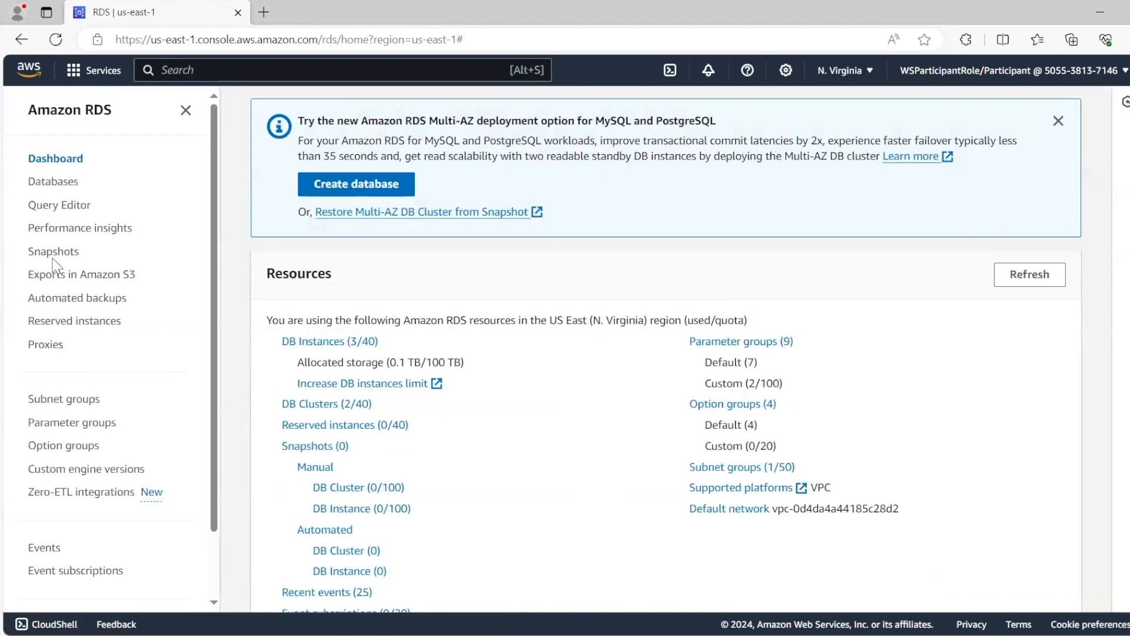
pyautogui.click(319, 340)
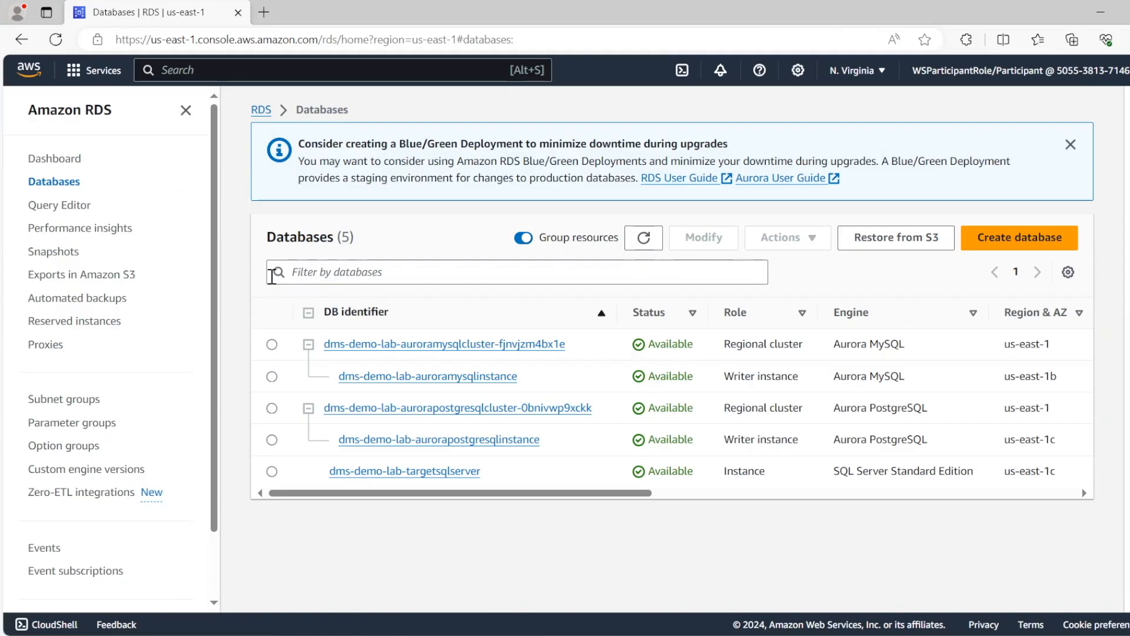
# Return to the running EC2 instances and select the dms-demo-lab instance.
pyautogui.click(389, 346)
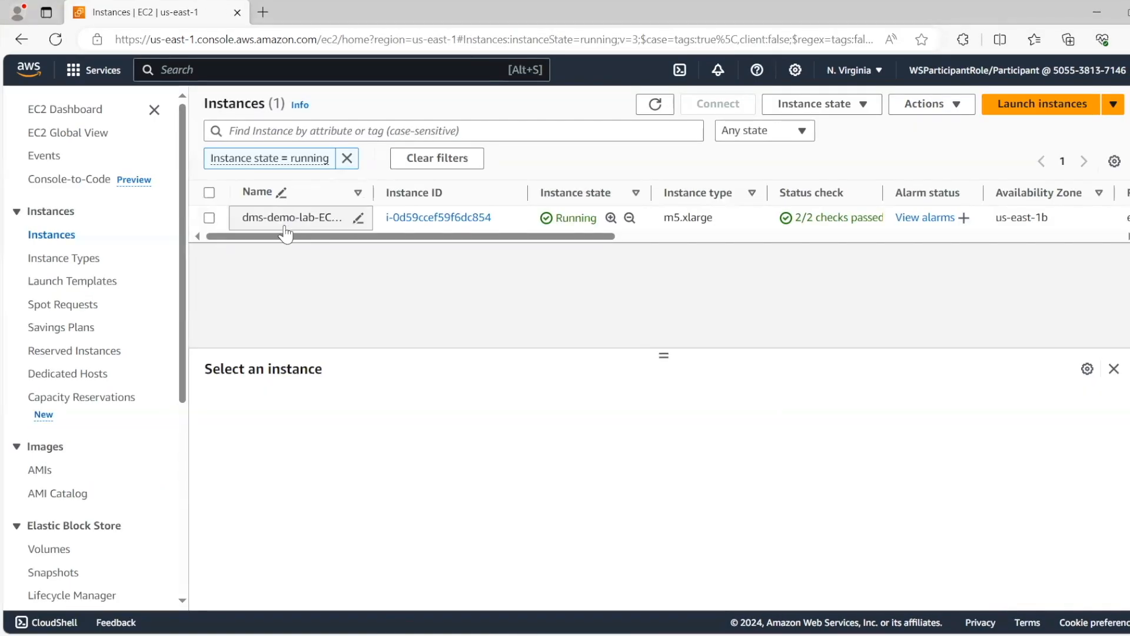
pyautogui.click(209, 217)
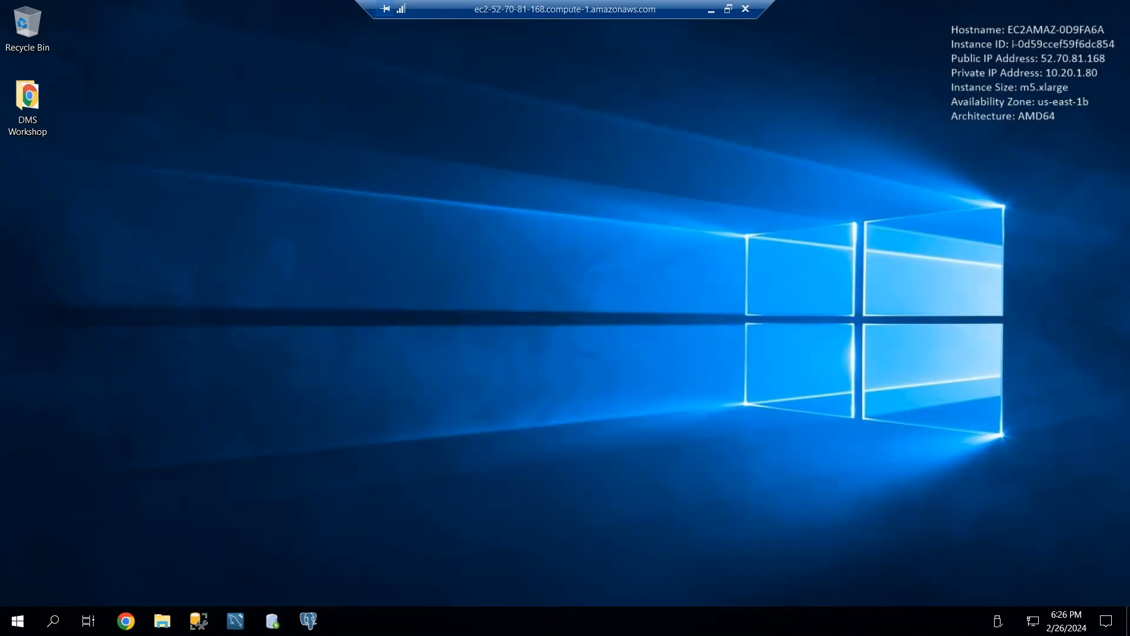
# Start Microsoft SQL Server Management Studio on the instance's remote desktop and connect to localhost with Windows Authentication.
pyautogui.click(18, 621)
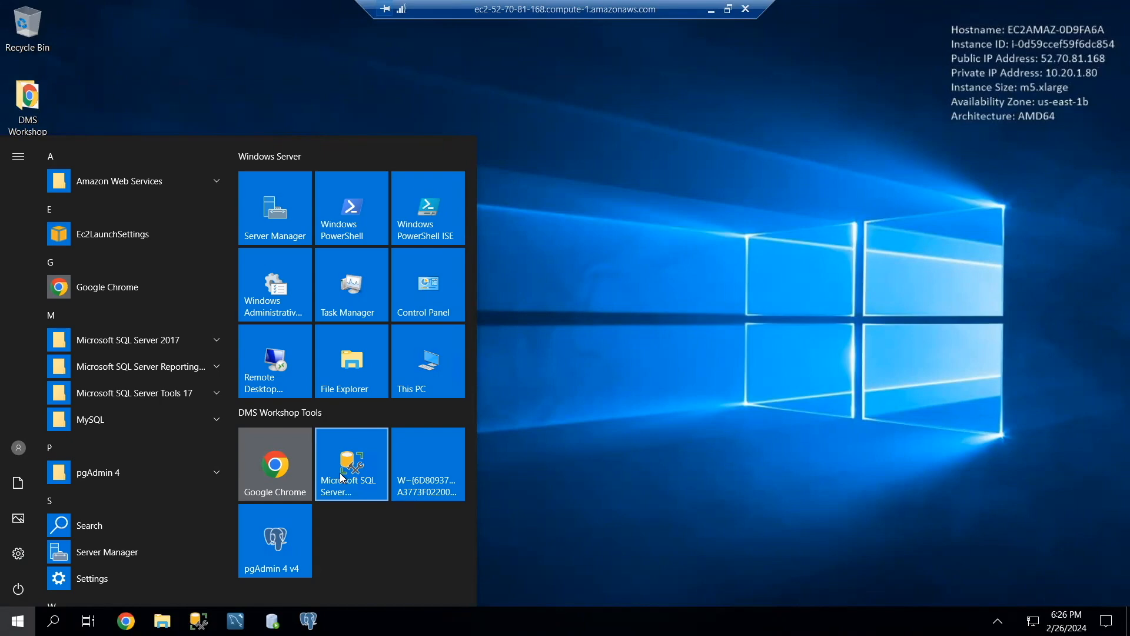
pyautogui.click(342, 477)
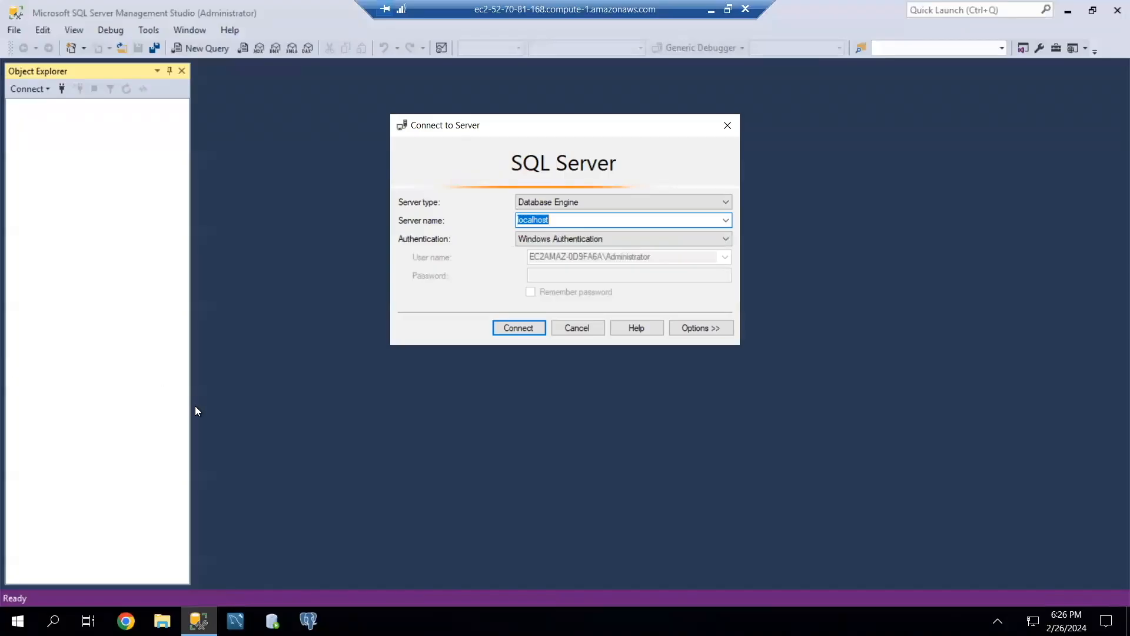
pyautogui.click(513, 328)
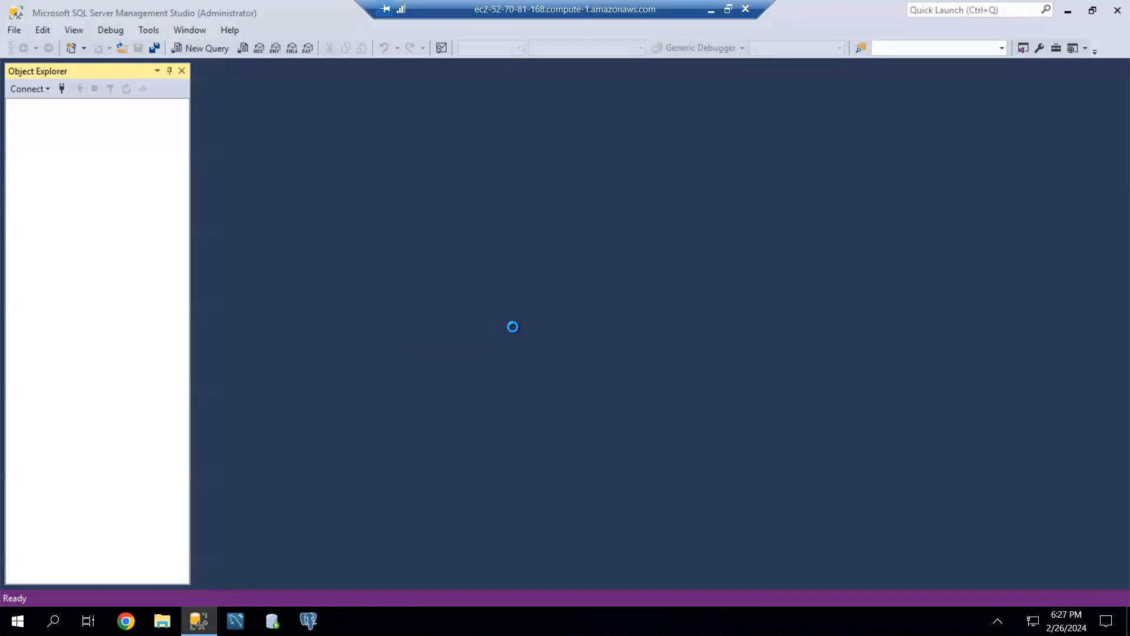
# Expand the dms_sample database and its Tables folder to view the source tables.
pyautogui.click(43, 159)
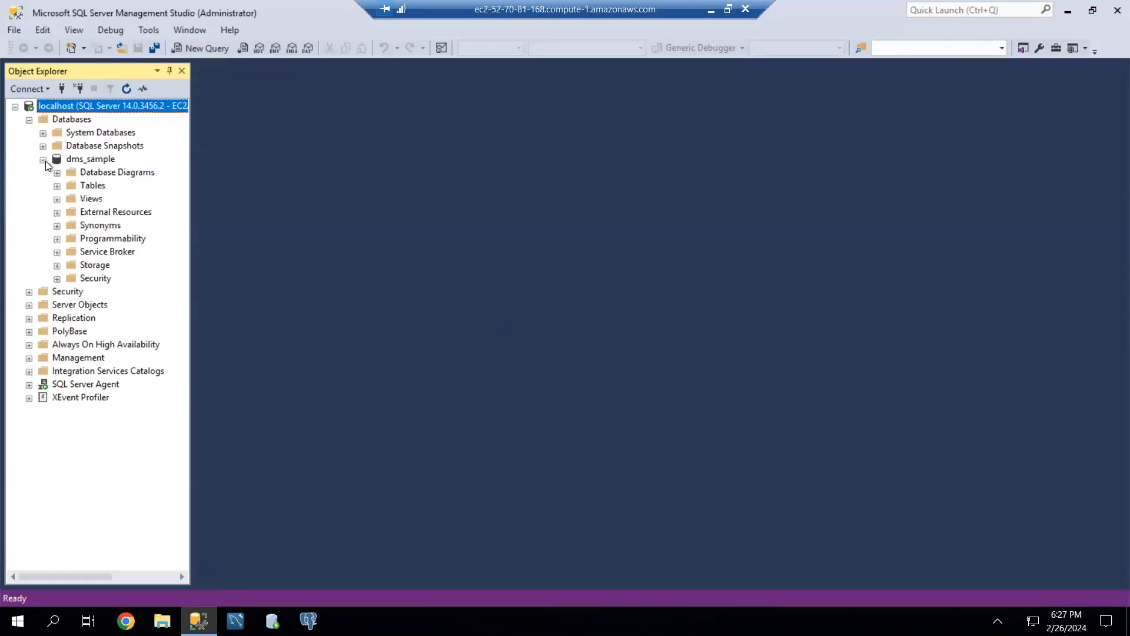
pyautogui.click(57, 186)
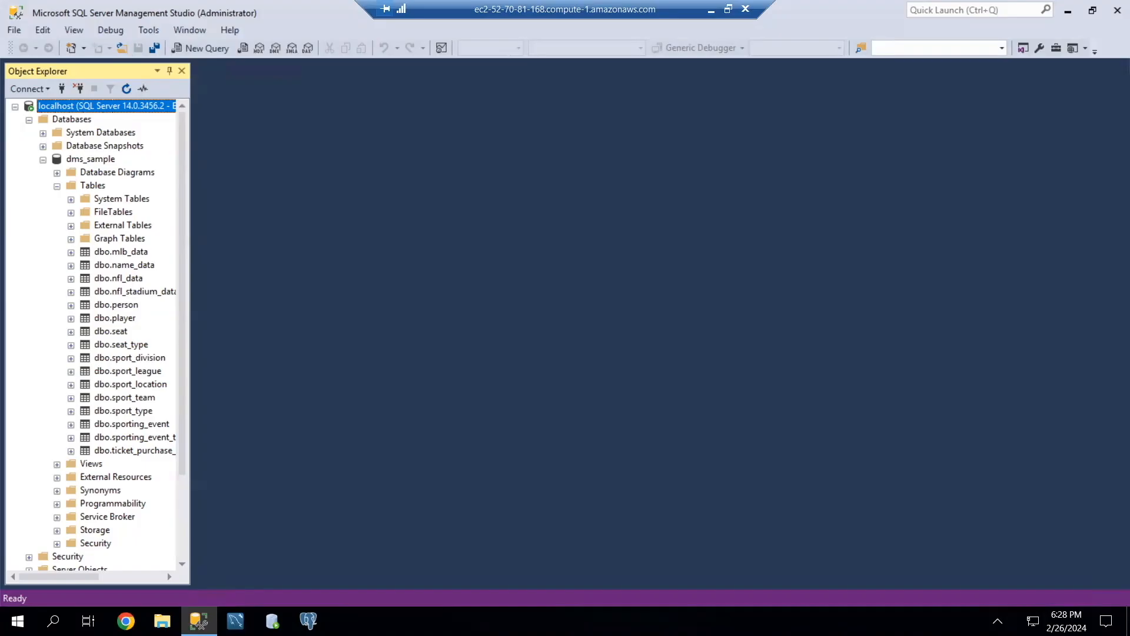
# Paste the replication setup script, including the distributor password, into a new query and remove the spaces before its first comment.
pyautogui.click(203, 49)
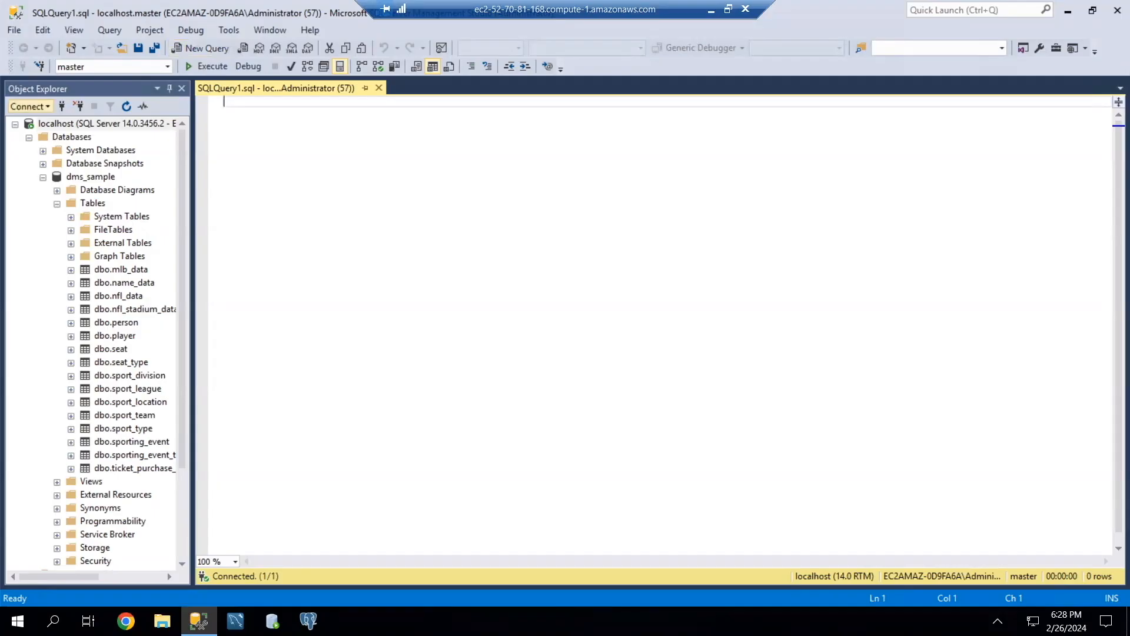
pyautogui.hotkey('ctrl', 'v')
pyautogui.click(442, 231)
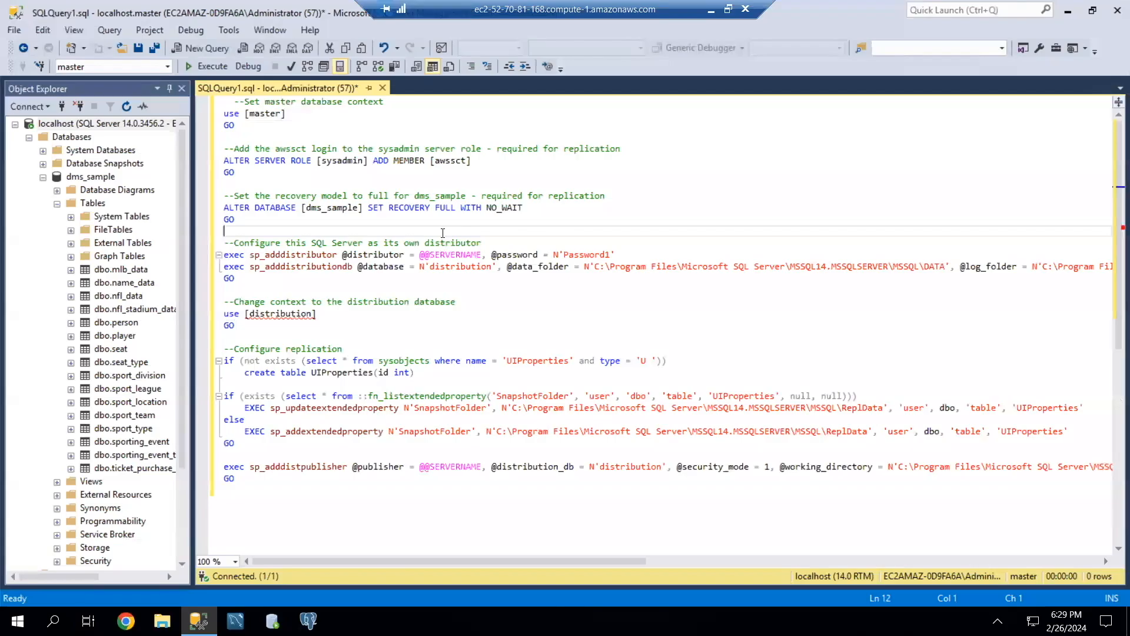
pyautogui.click(235, 102)
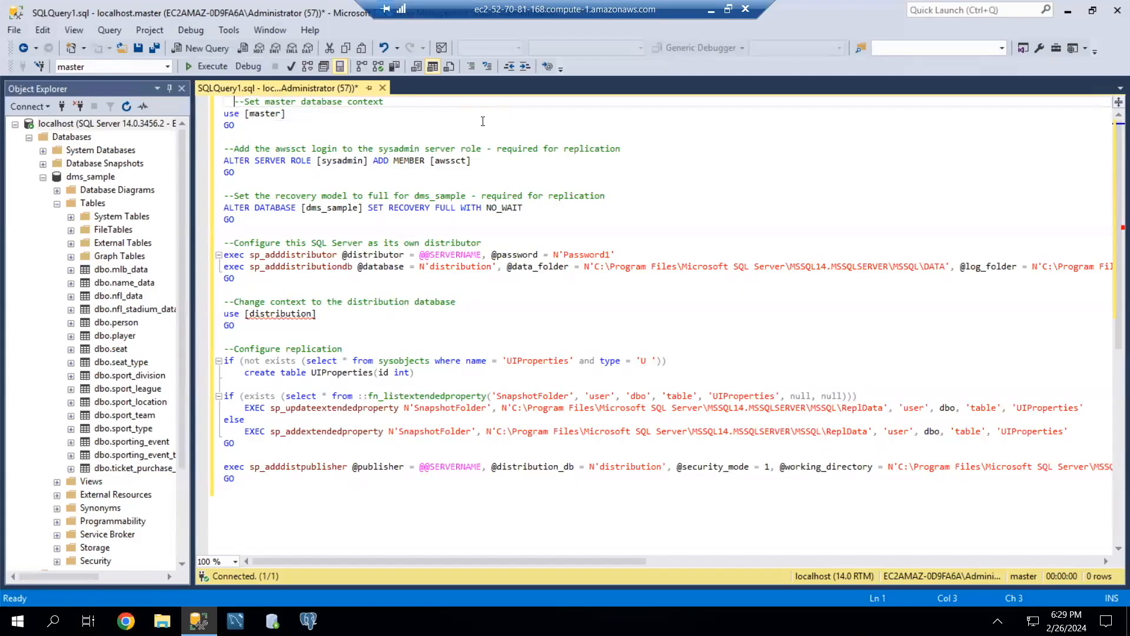
pyautogui.press('BackSpace')
pyautogui.press('BackSpace')
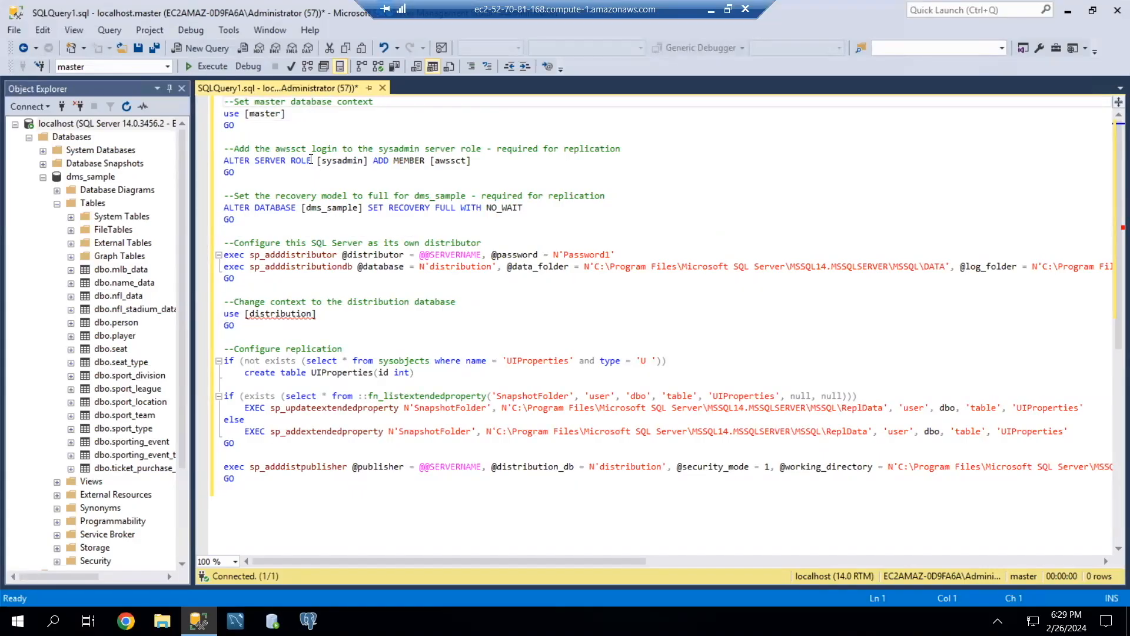
# Review the script's server role, recovery model, distributor and replication statements, including the sysobjects check.
pyautogui.click(225, 160)
pyautogui.moveTo(225, 160); pyautogui.dragTo(318, 160)
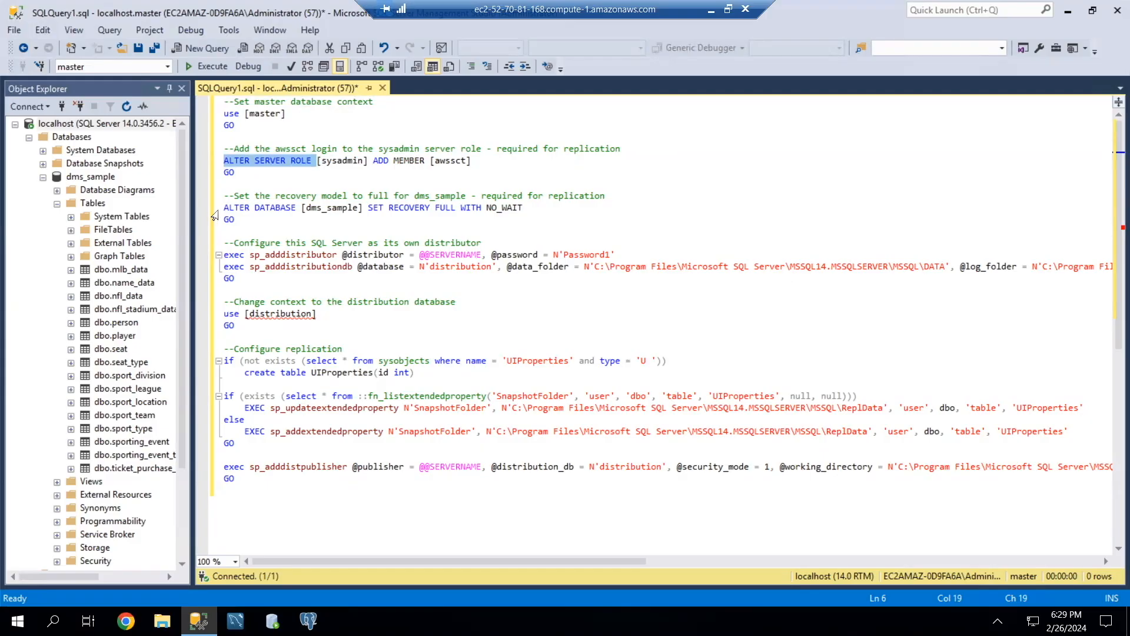
pyautogui.moveTo(225, 208); pyautogui.dragTo(301, 207)
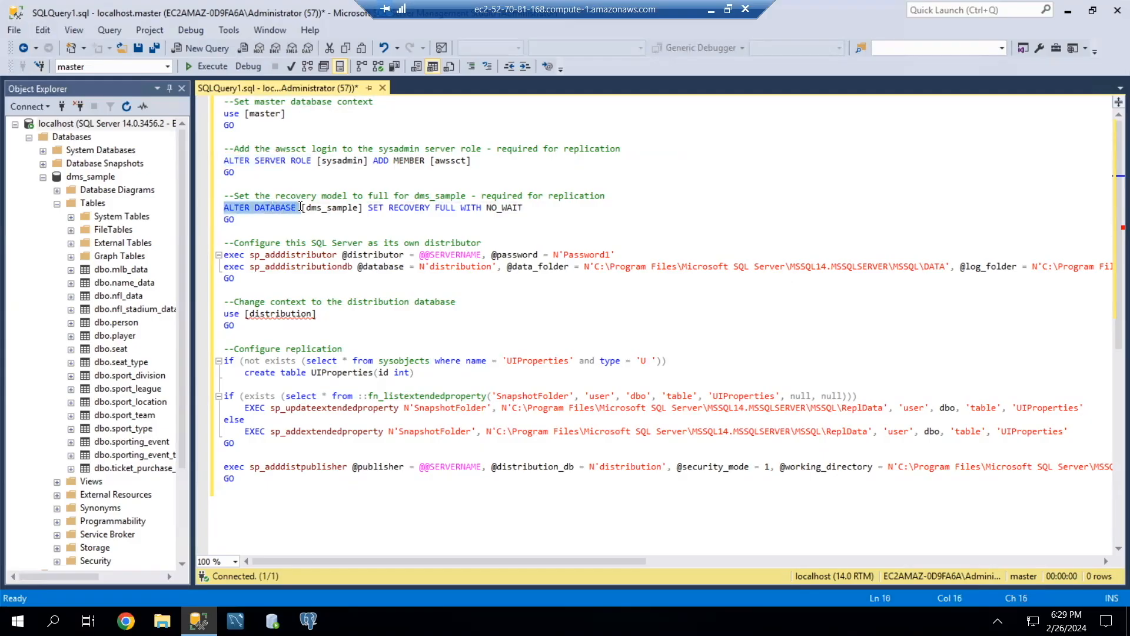
pyautogui.moveTo(233, 196); pyautogui.dragTo(467, 196)
pyautogui.moveTo(234, 242); pyautogui.dragTo(474, 241)
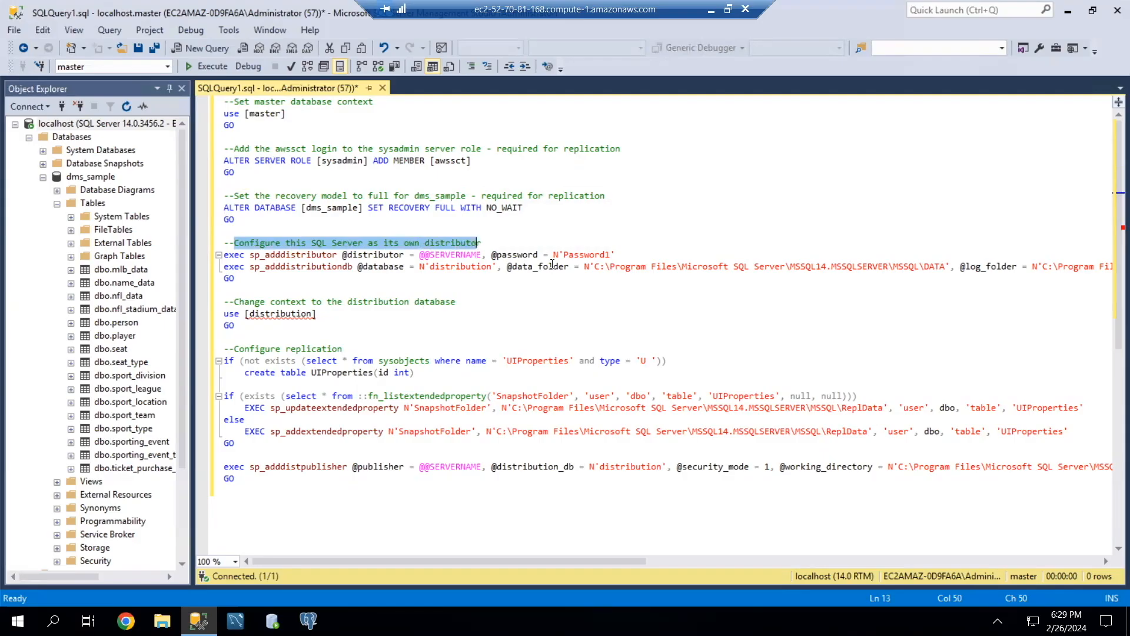
pyautogui.moveTo(549, 253); pyautogui.dragTo(615, 252)
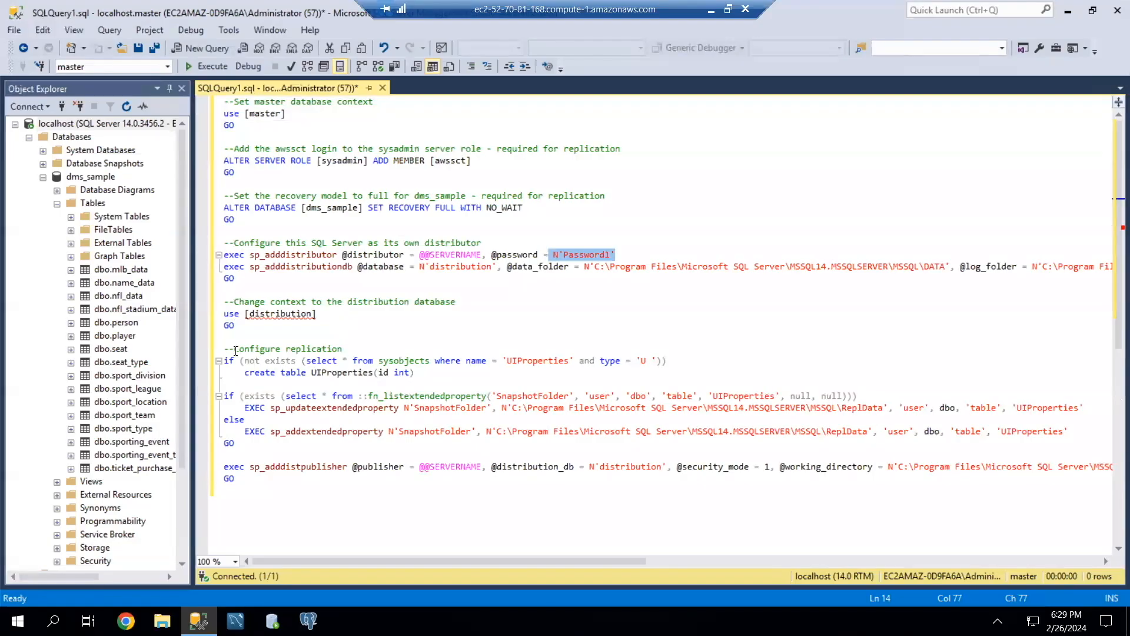
pyautogui.moveTo(235, 350)
pyautogui.mouseDown()
pyautogui.moveTo(345, 349)
pyautogui.moveTo(218, 350)
pyautogui.mouseUp()
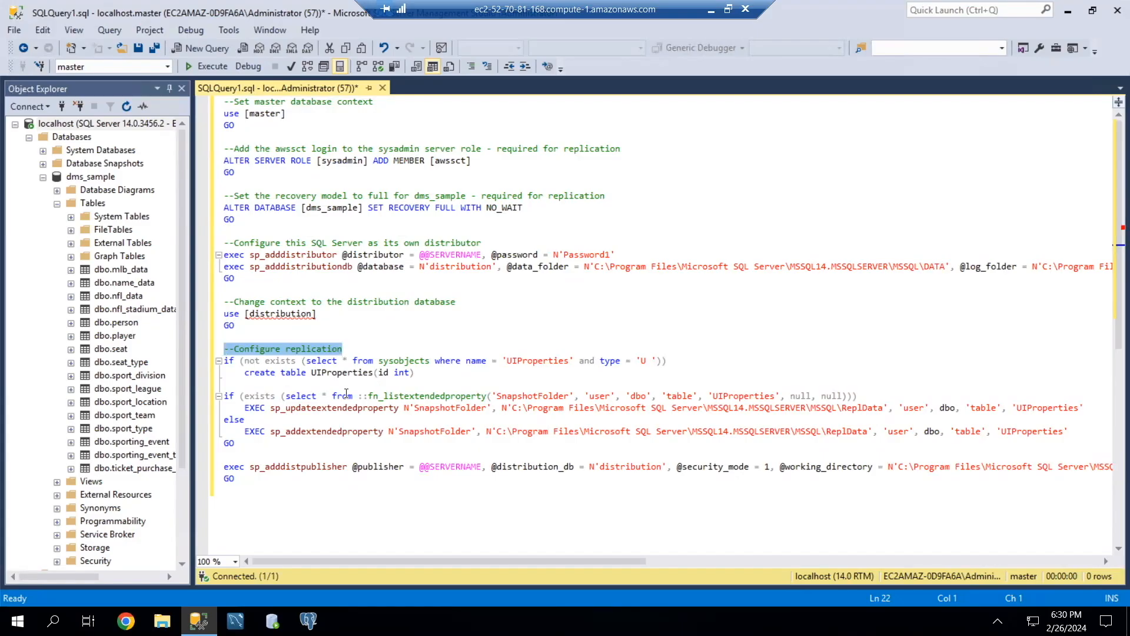
pyautogui.doubleClick(401, 361)
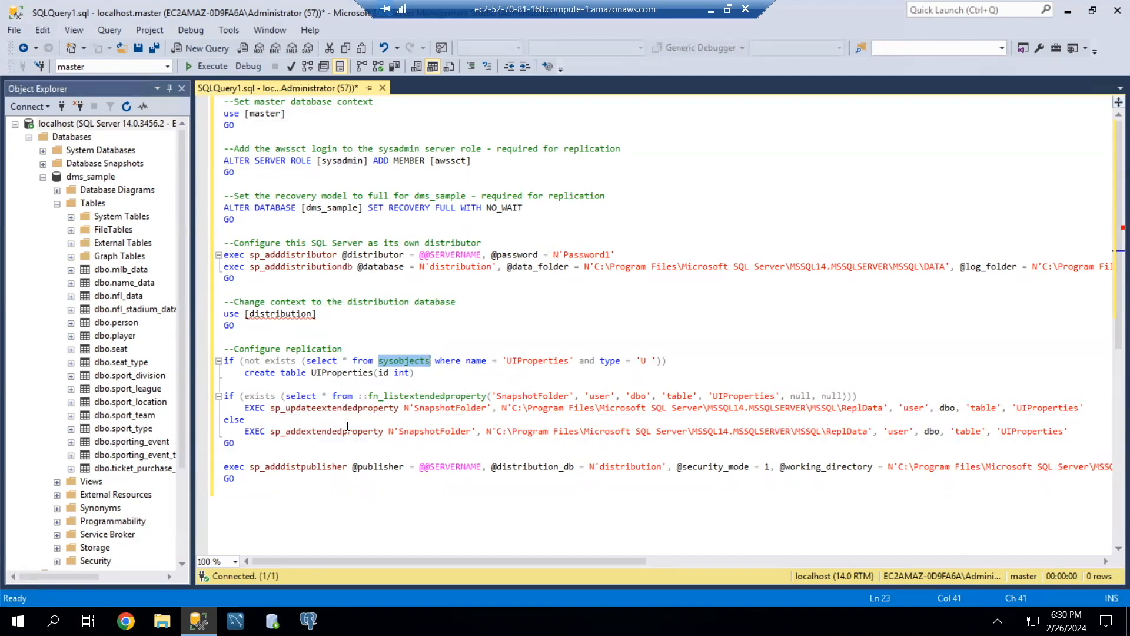
pyautogui.scroll(-3, 411, 429)
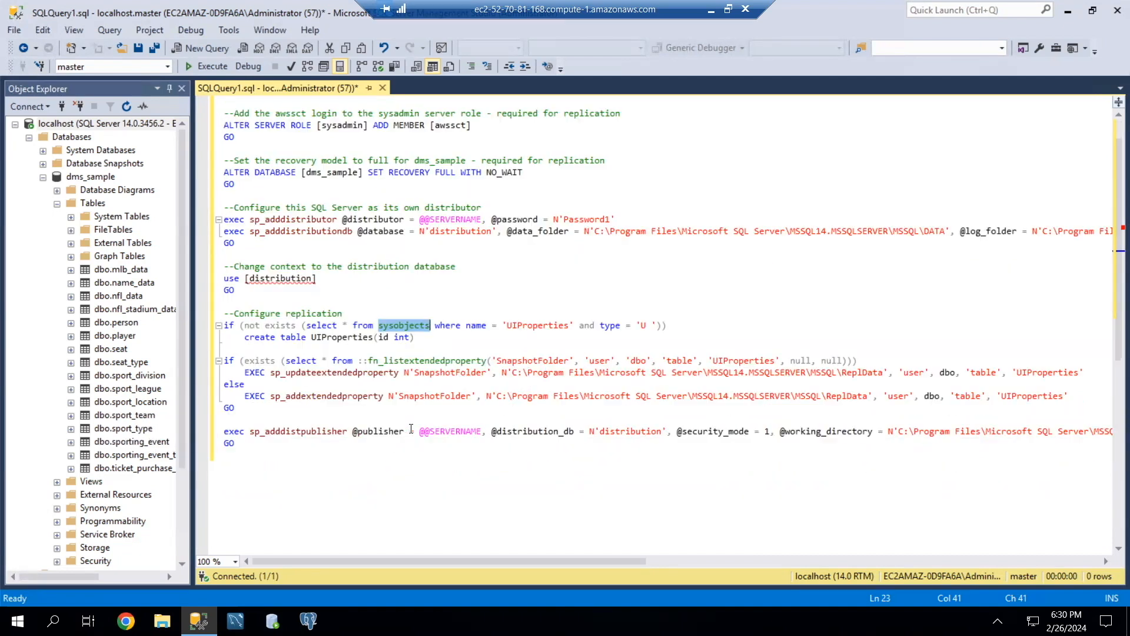
pyautogui.scroll(3, 366, 352)
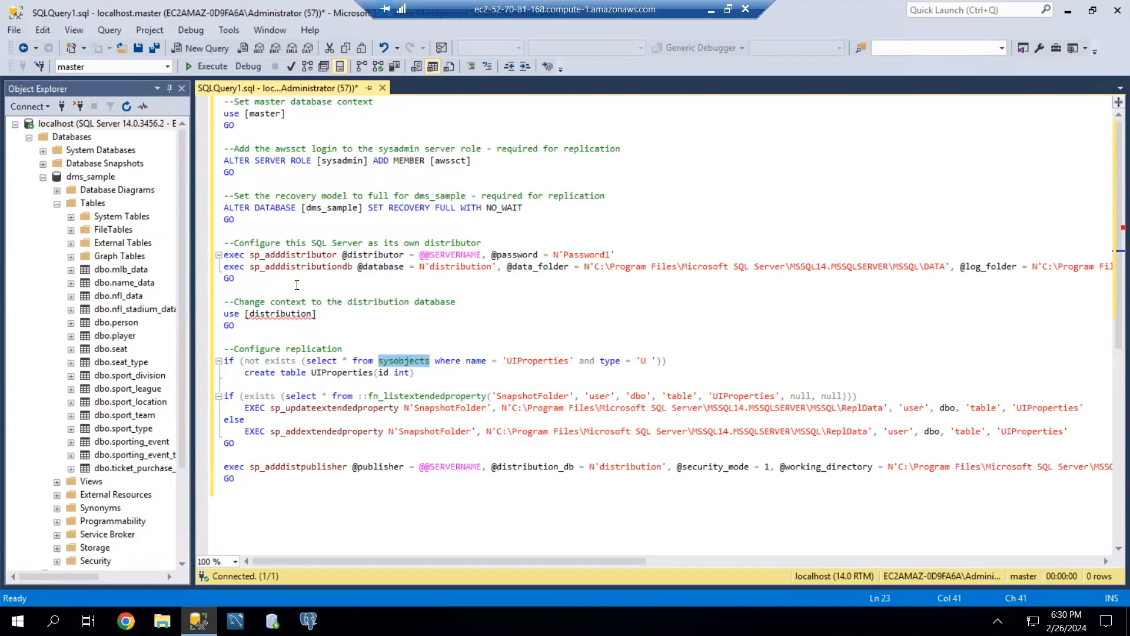
# Execute the entire replication setup script on localhost.
pyautogui.hotkey('ctrl', 'a')
pyautogui.press('F5')
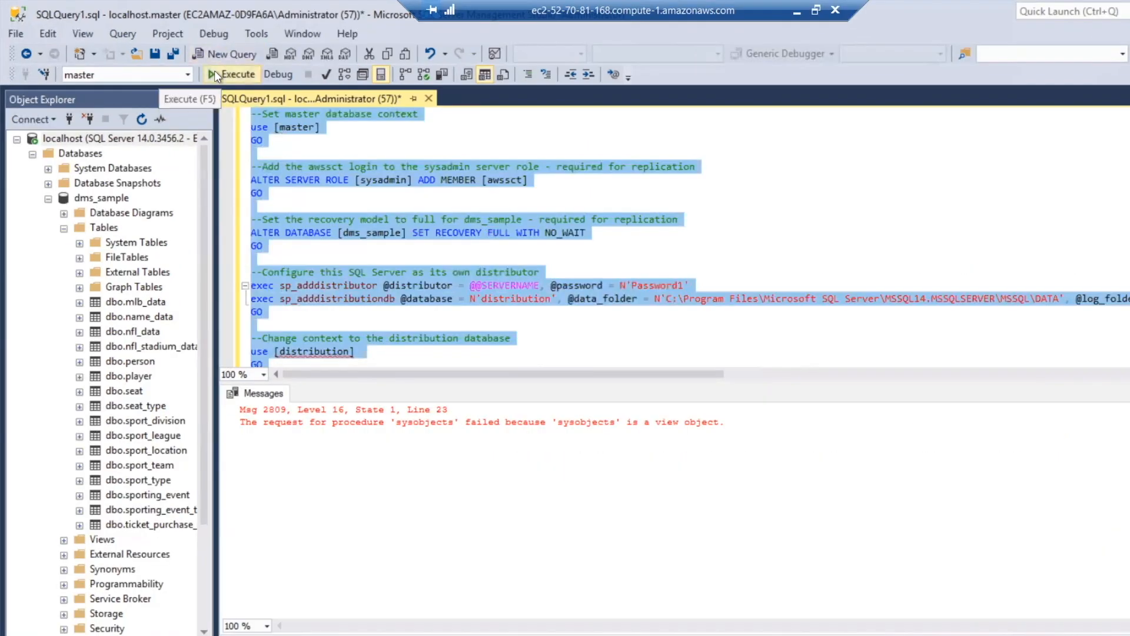
pyautogui.click(215, 71)
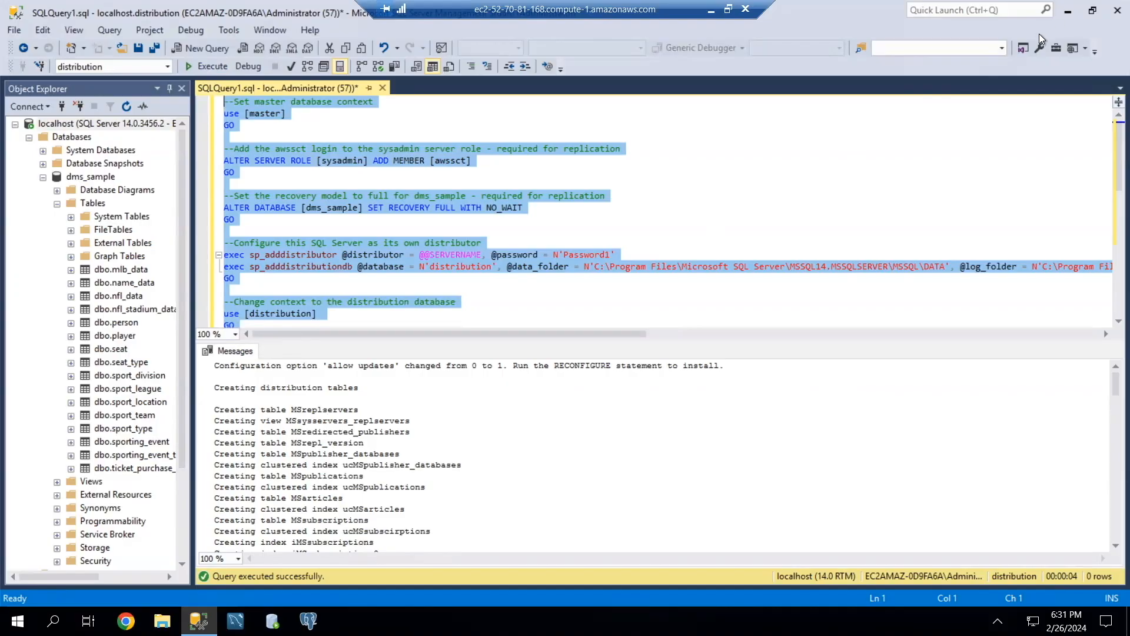
# Switch to Google Chrome, search for "aws schema conversion tool" and open the AWS Schema Conversion Tool user guide from AWS Docs.
pyautogui.click(1066, 15)
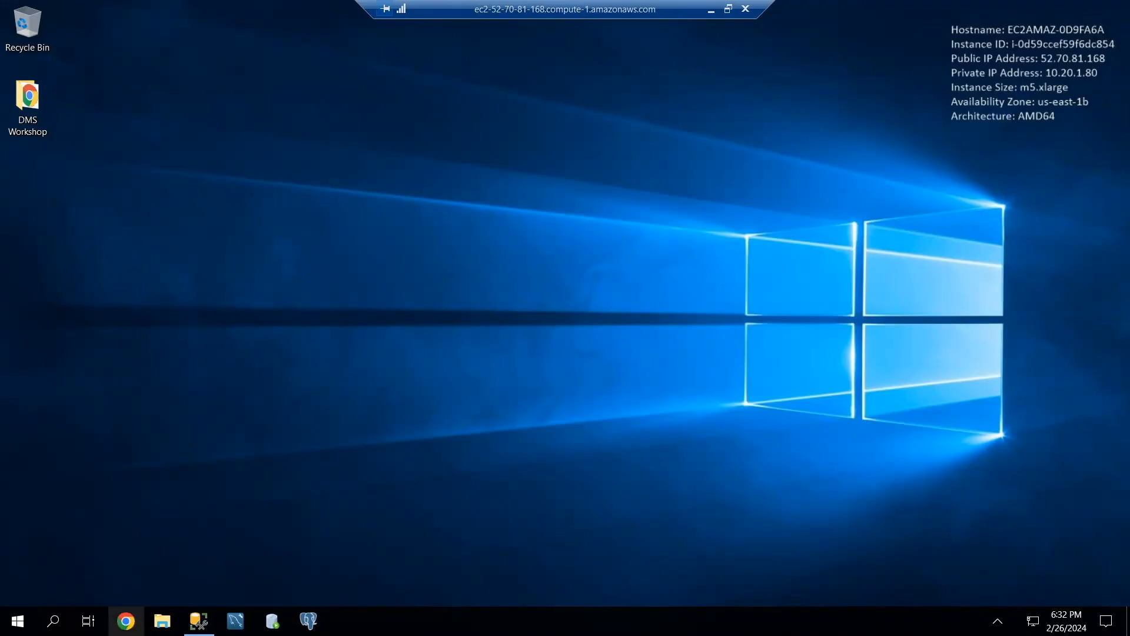
pyautogui.click(125, 621)
pyautogui.write('AWS Sc')
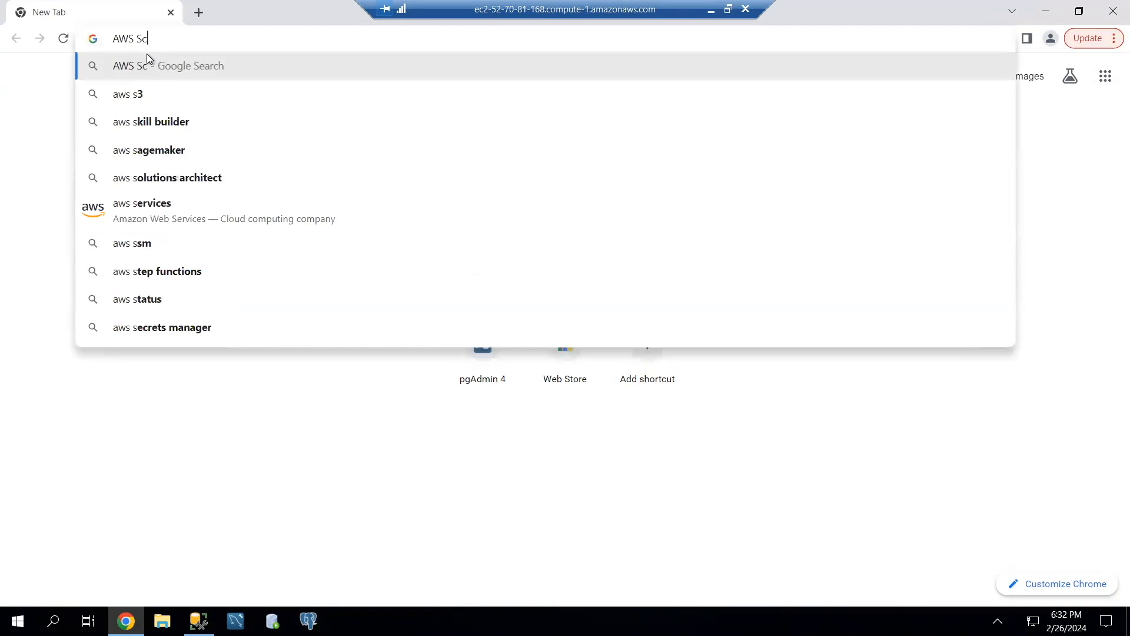
pyautogui.write('hema')
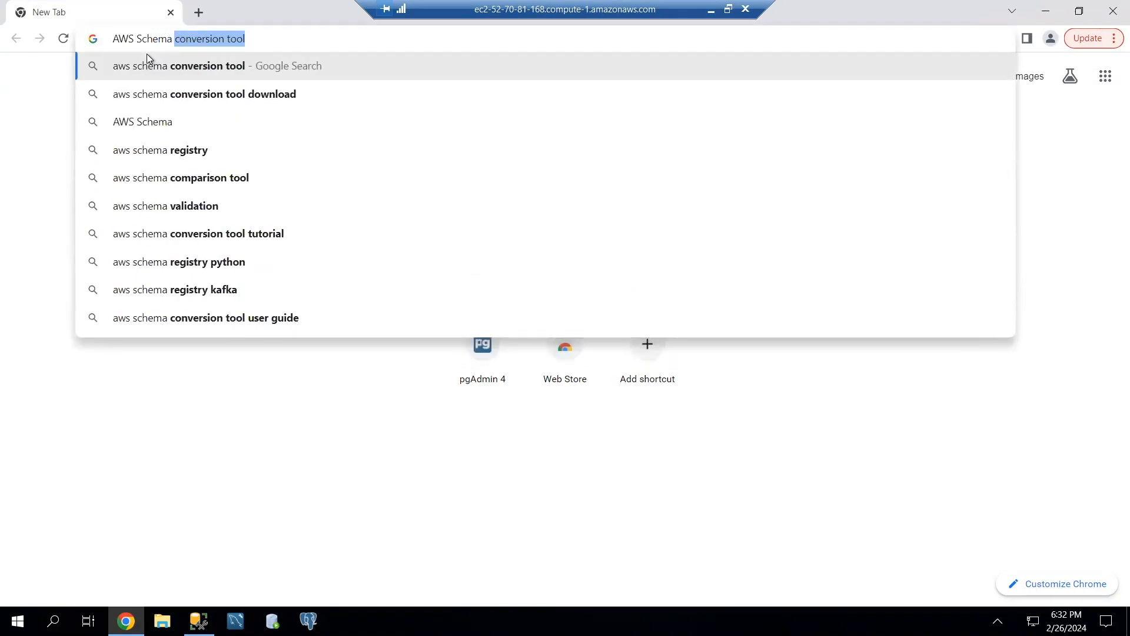
pyautogui.click(175, 65)
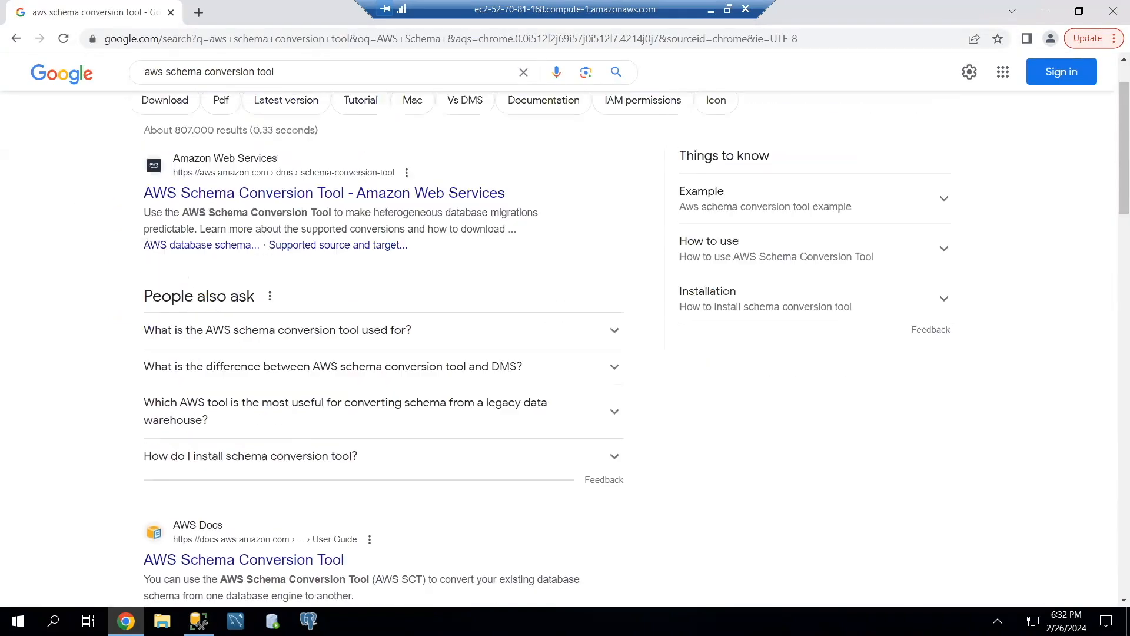
pyautogui.scroll(-5, 192, 289)
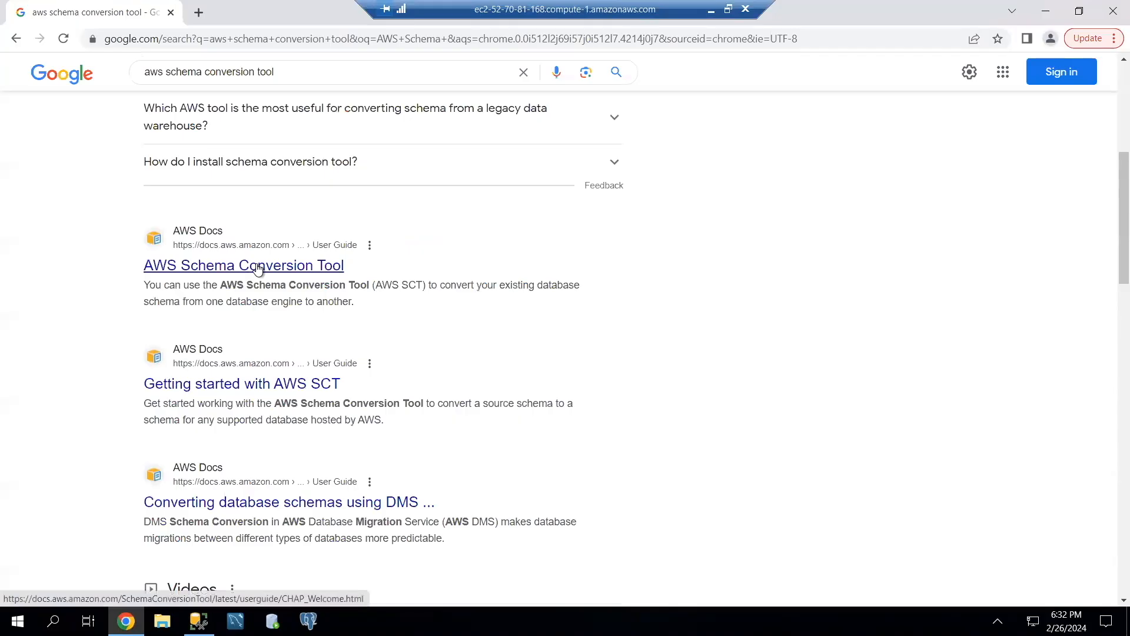
pyautogui.click(303, 267)
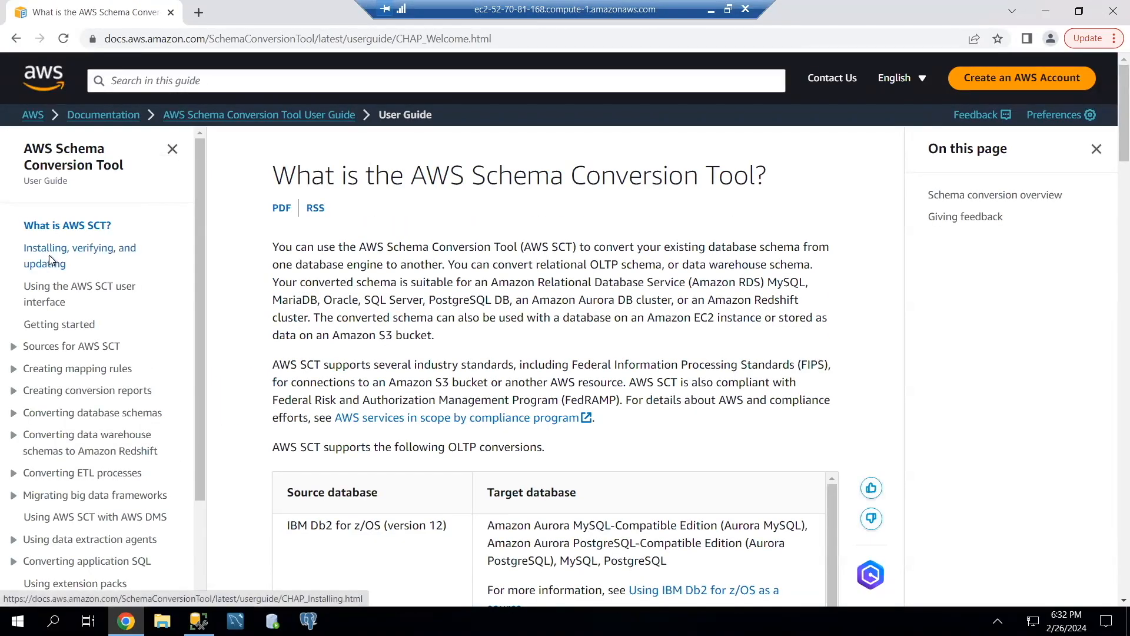
# Open the guide's page on installing, verifying and updating AWS SCT and download the Microsoft Windows installer archive.
pyautogui.click(80, 253)
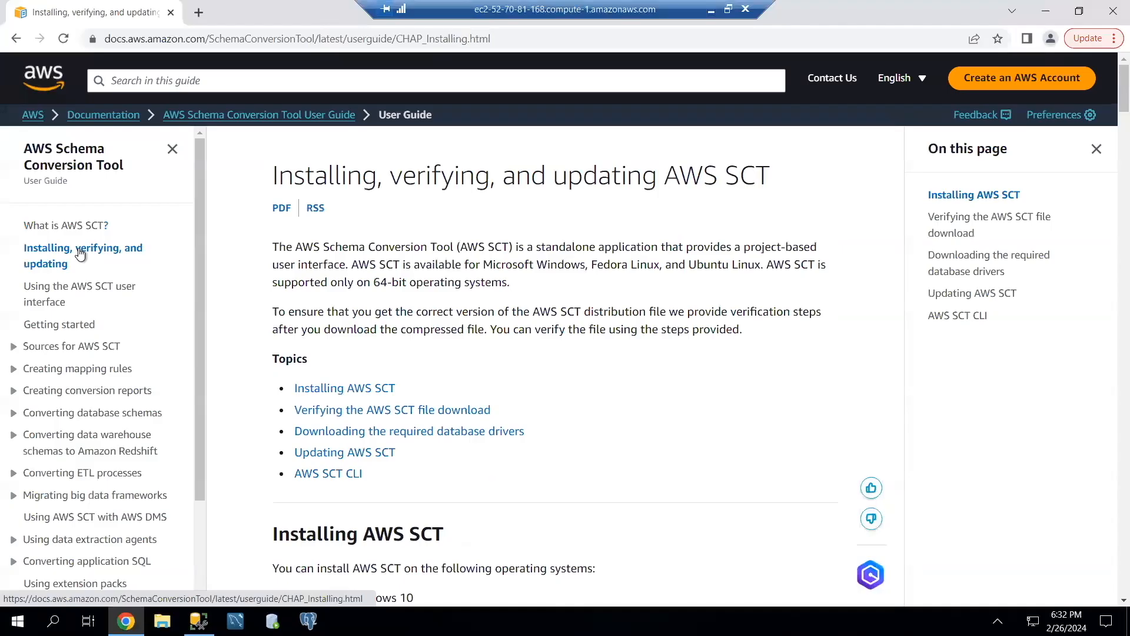
pyautogui.scroll(-4, 340, 315)
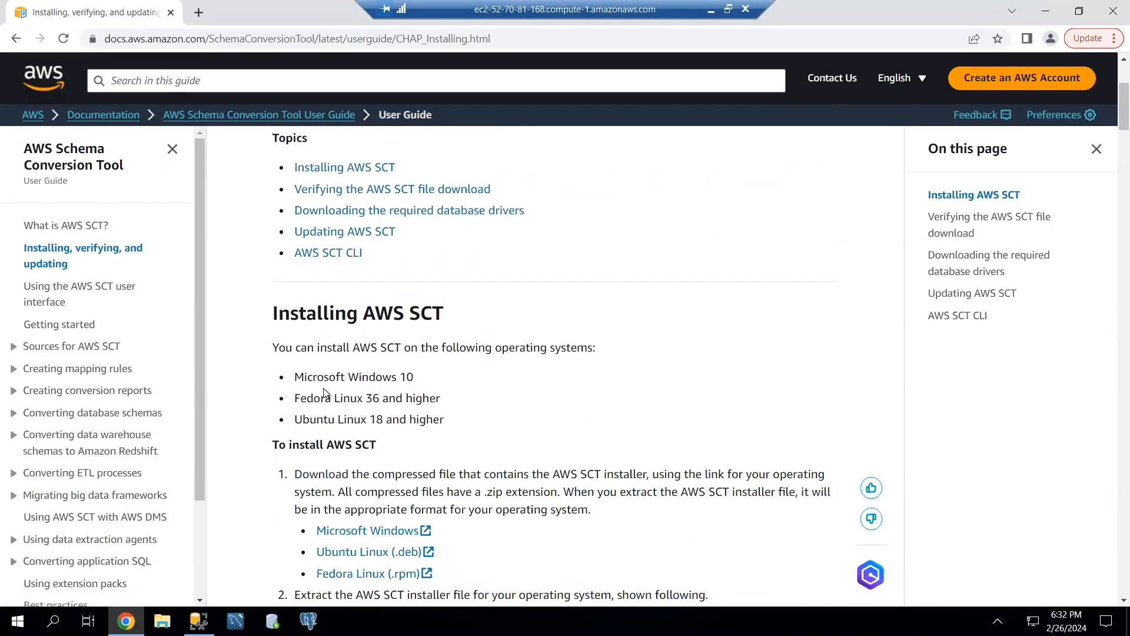
pyautogui.moveTo(444, 314); pyautogui.dragTo(281, 318)
pyautogui.click(278, 318)
pyautogui.scroll(-3, 391, 349)
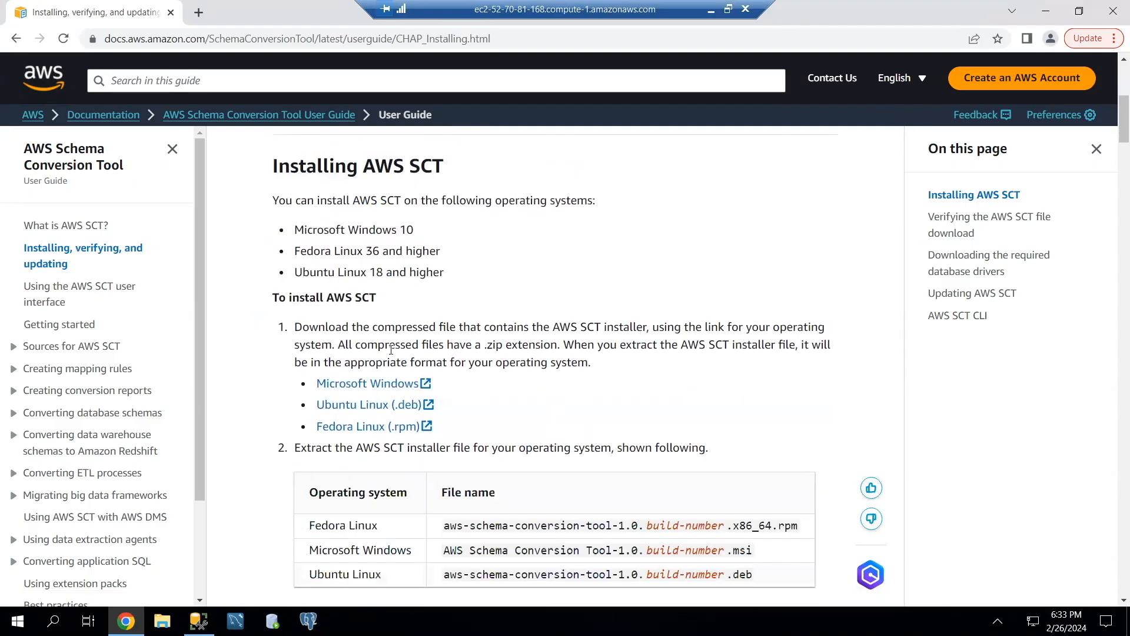
pyautogui.click(347, 393)
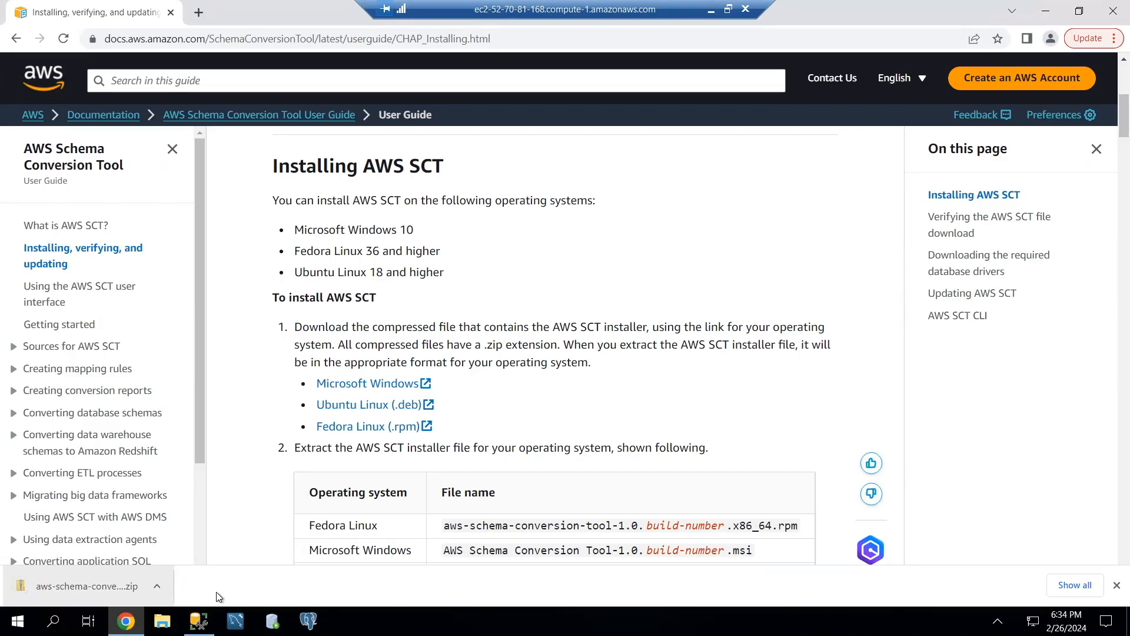
# Show the downloaded aws-schema-conversion-tool-1.0.latest archive in its folder and extract all its files there.
pyautogui.click(157, 585)
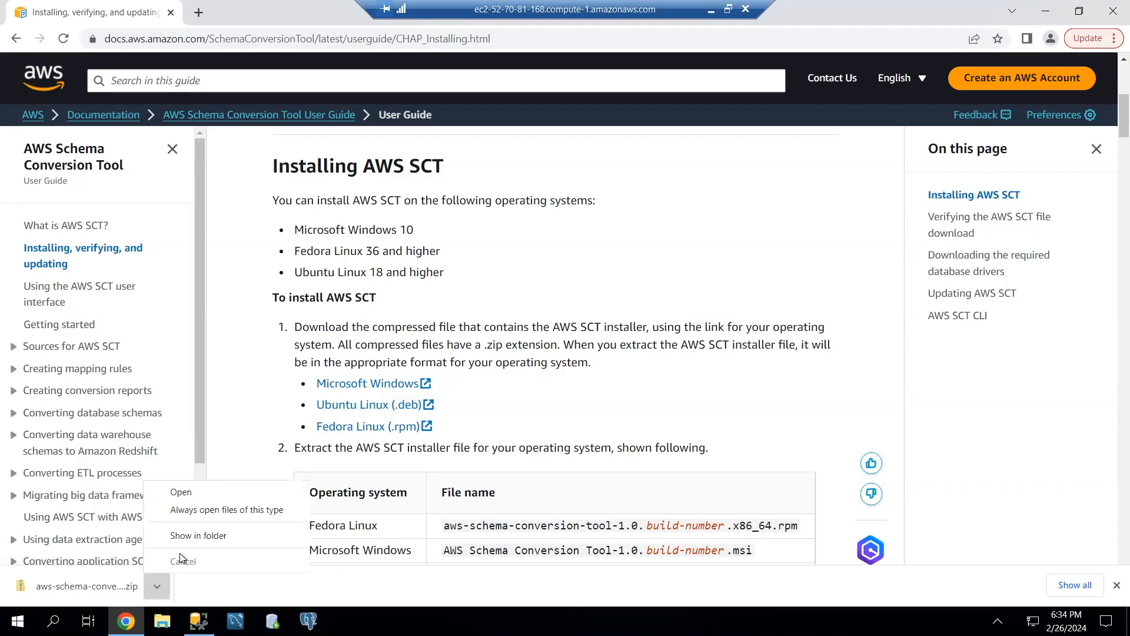
pyautogui.click(189, 533)
pyautogui.rightClick(345, 186)
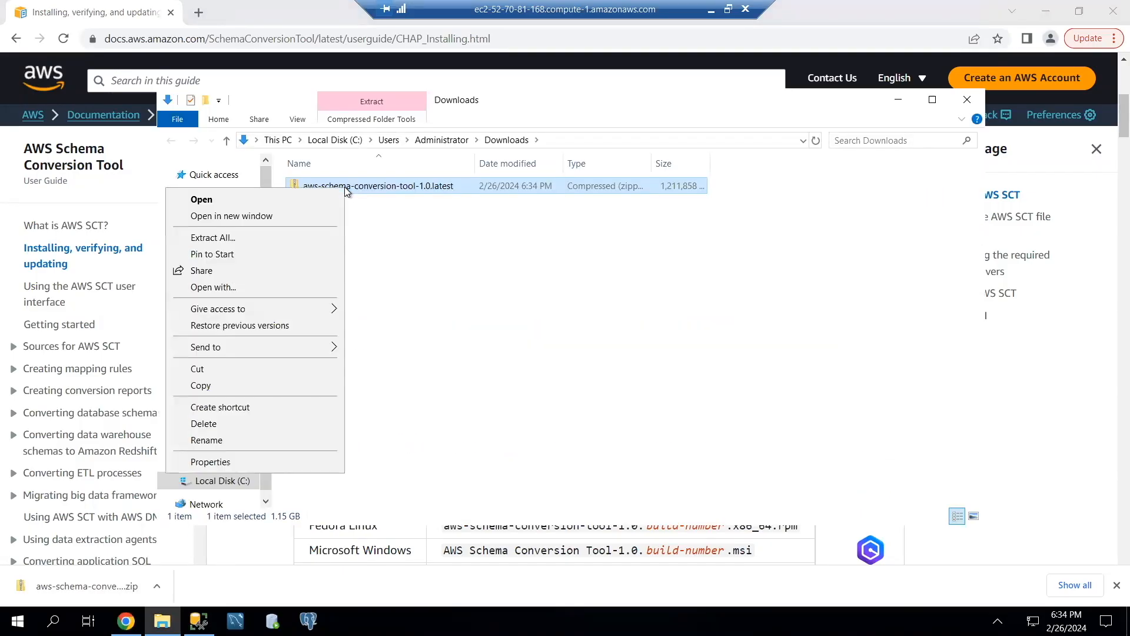
pyautogui.click(235, 238)
pyautogui.click(683, 460)
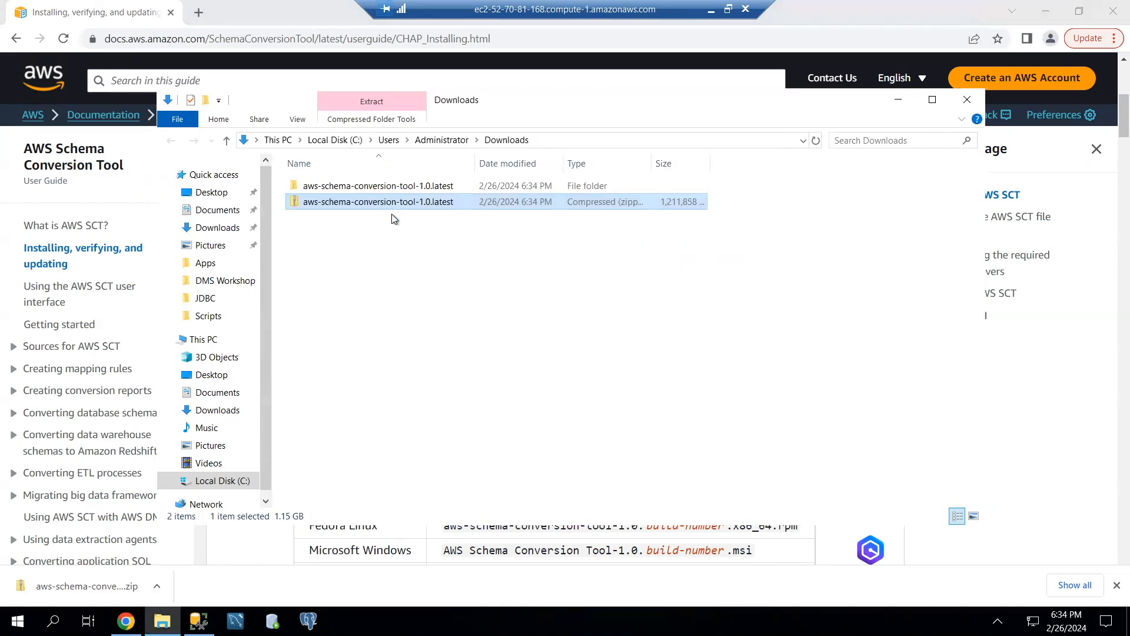
# Run the AWS Schema Conversion Tool-1.0.675 installer from the extracted folder, accept the license terms and complete the installation.
pyautogui.doubleClick(342, 187)
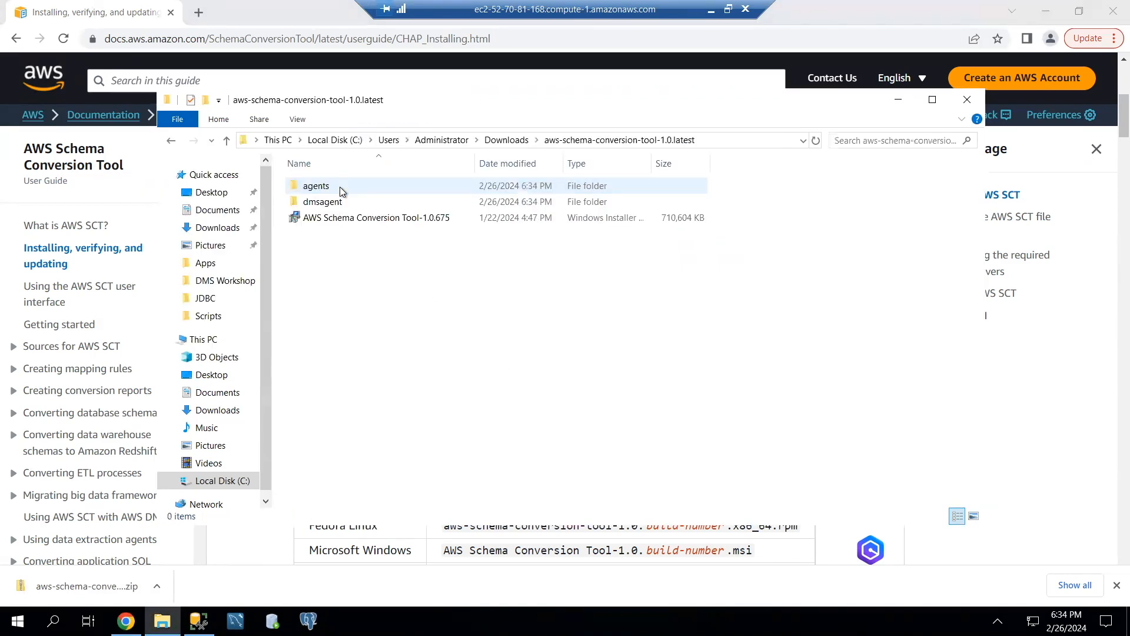
pyautogui.doubleClick(340, 219)
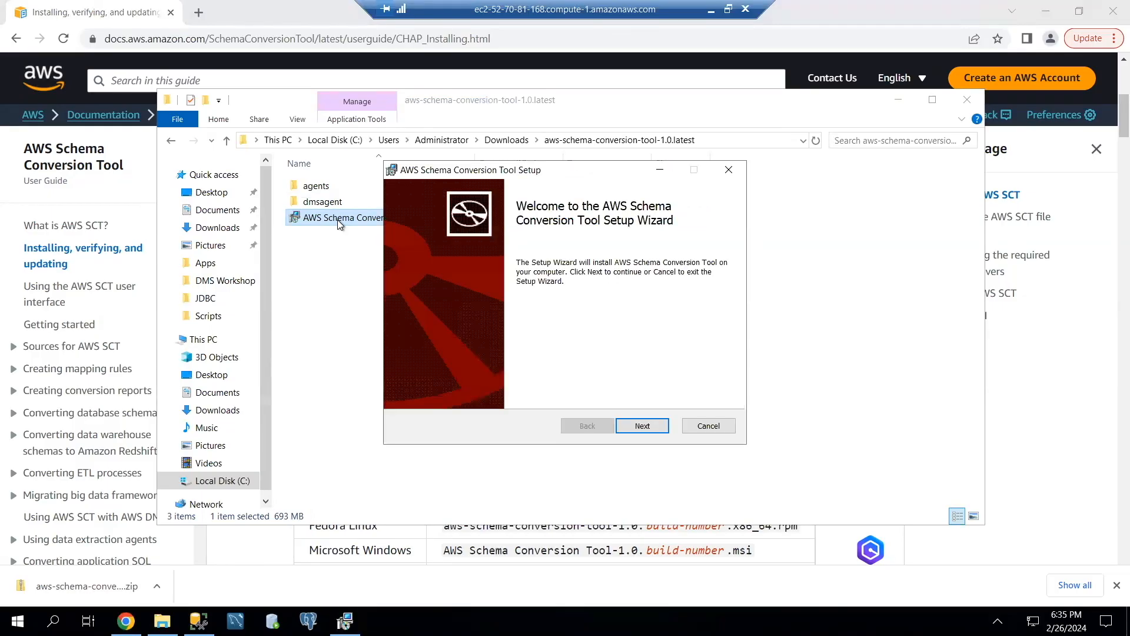
pyautogui.click(641, 425)
pyautogui.click(422, 390)
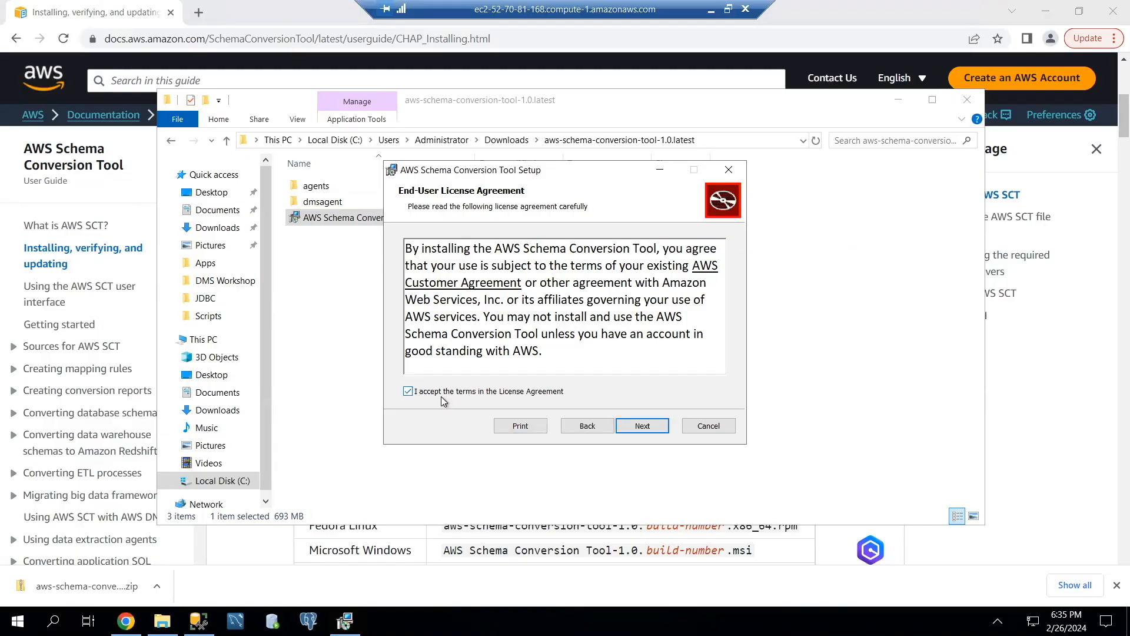
pyautogui.click(630, 426)
pyautogui.click(631, 425)
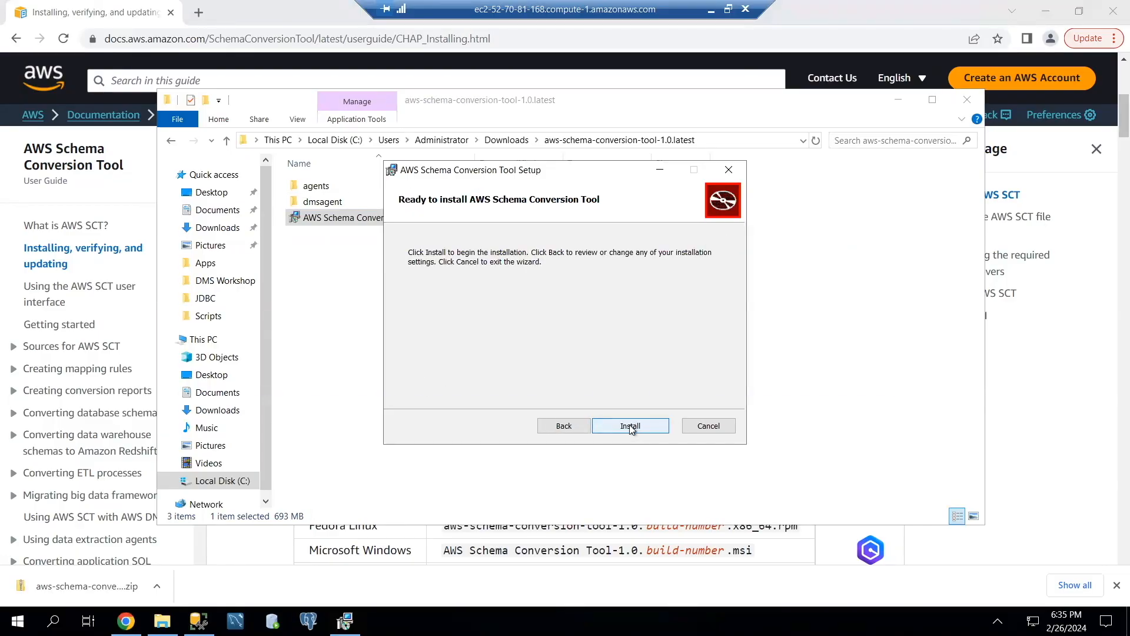
pyautogui.click(629, 426)
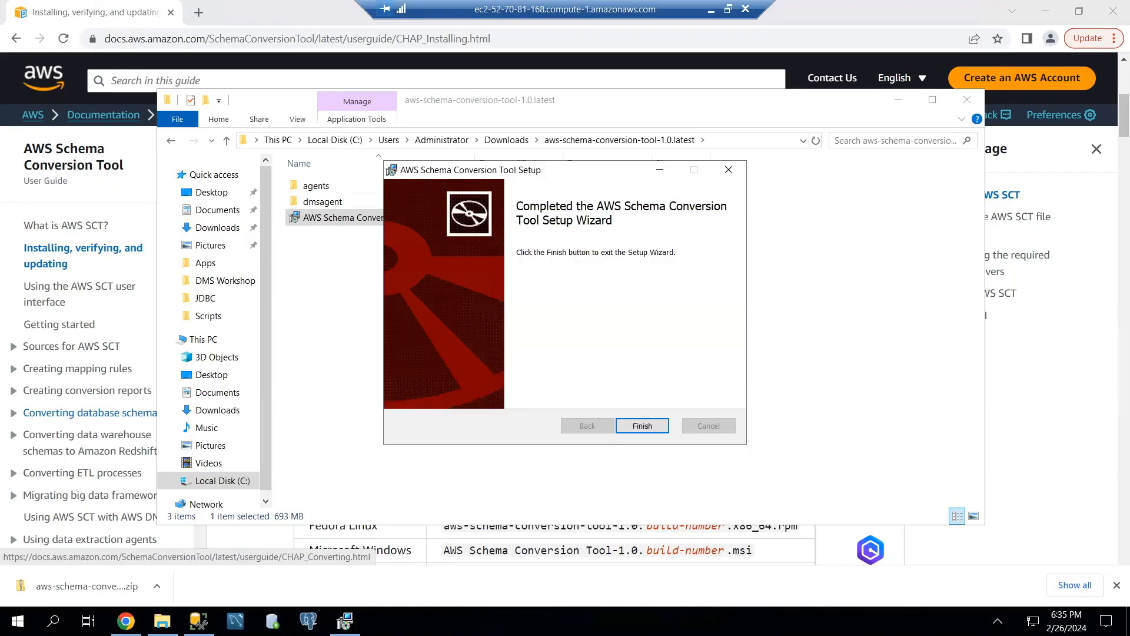
pyautogui.click(636, 426)
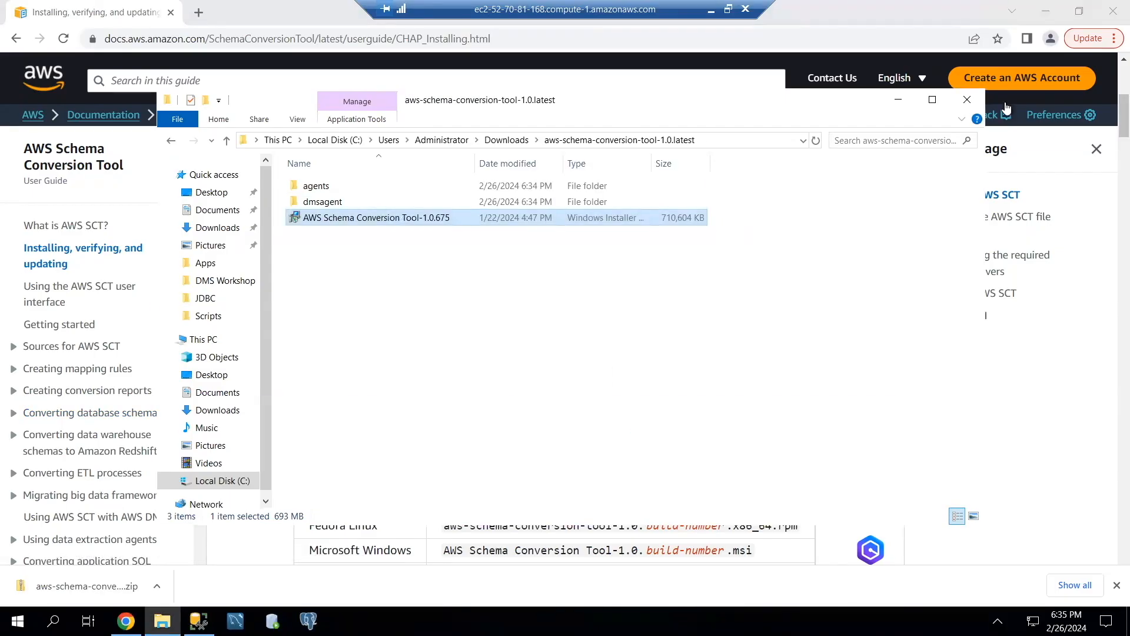
# Close File Explorer and Chrome, launch AWS Schema Conversion Tool and accept its license agreement.
pyautogui.click(967, 103)
pyautogui.click(1109, 17)
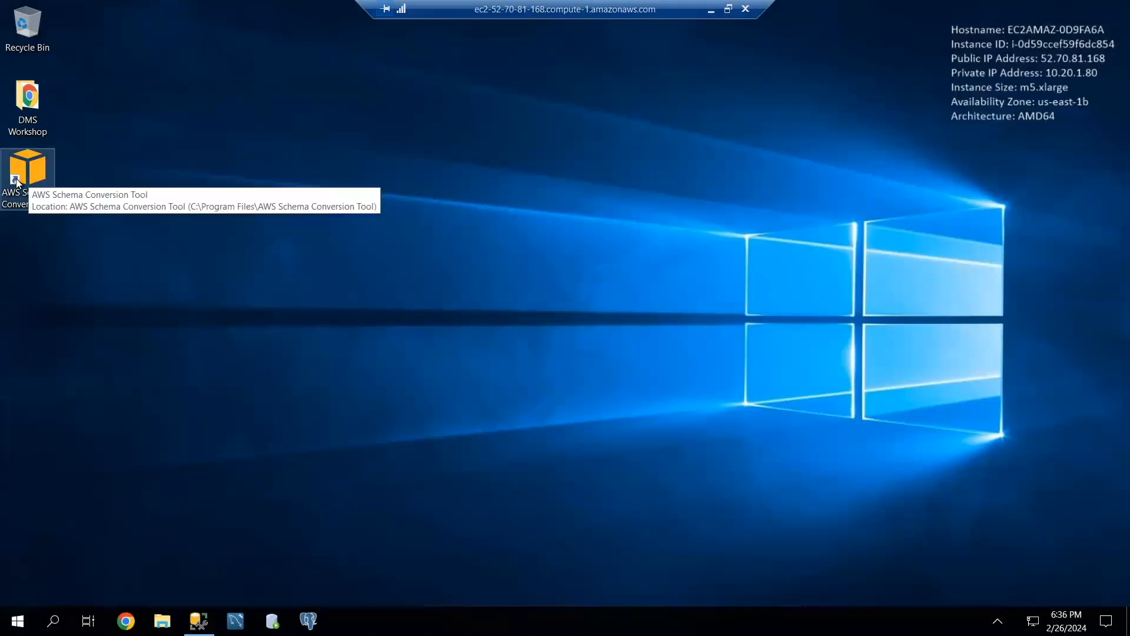
pyautogui.click(17, 621)
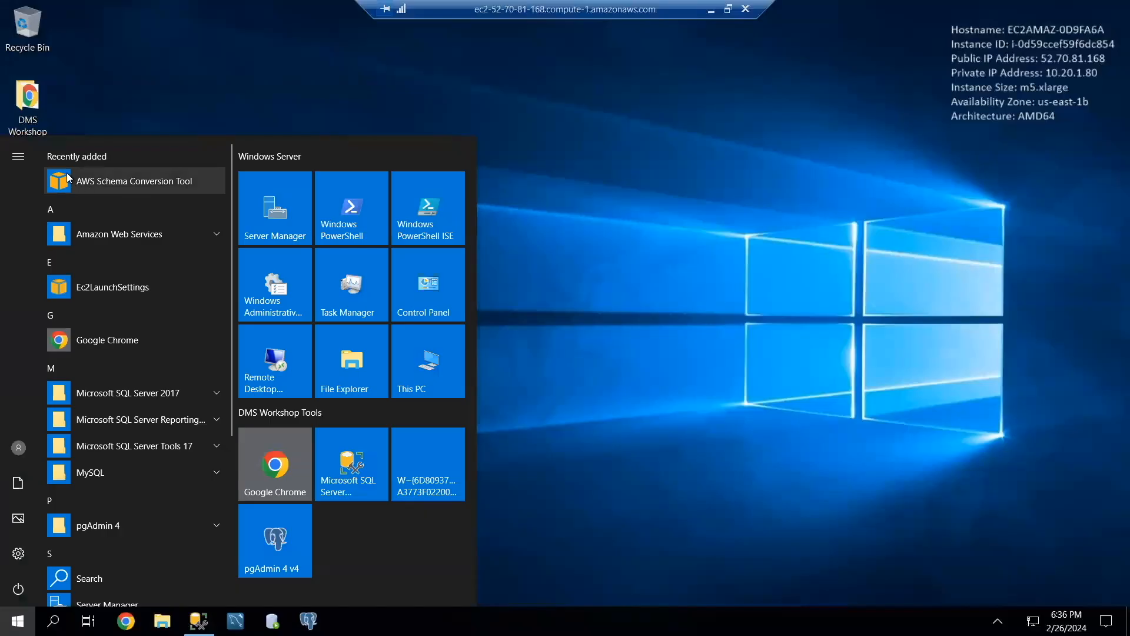
pyautogui.click(104, 181)
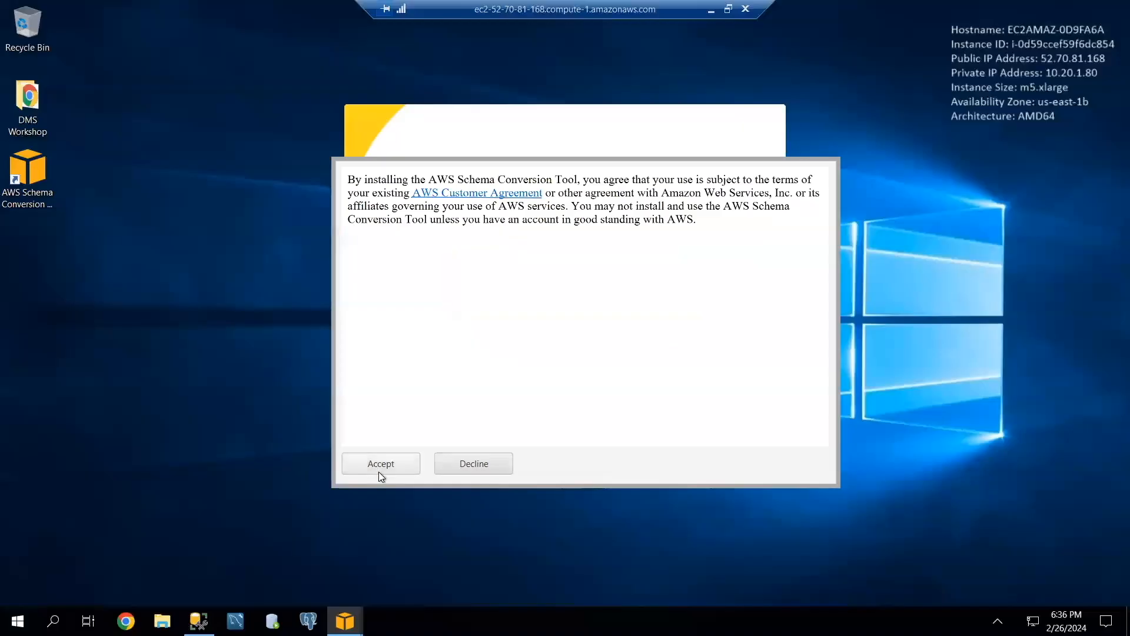
pyautogui.click(379, 468)
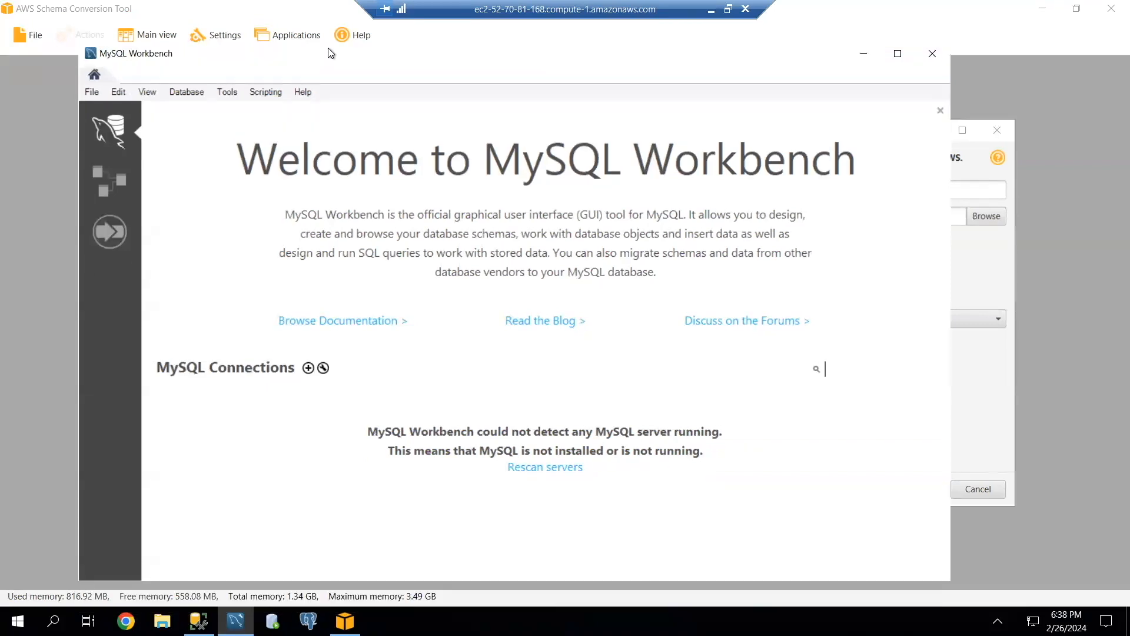
# Switch to MySQL Workbench and start a new connection named "Target Aurora RDS MySQL".
pyautogui.moveTo(329, 49); pyautogui.dragTo(330, 39)
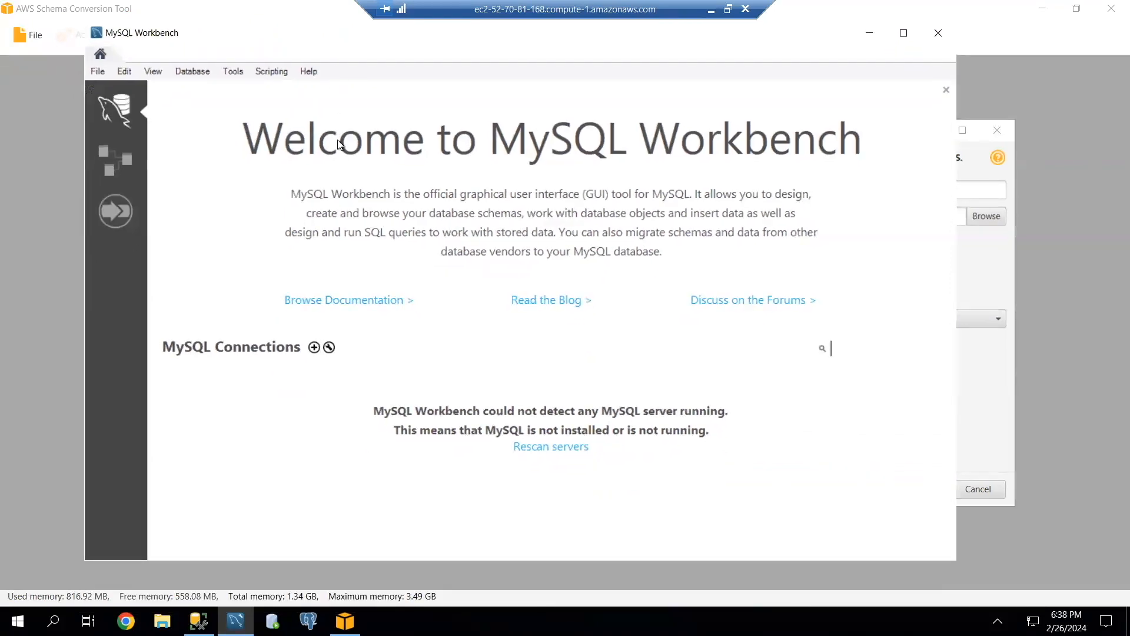
pyautogui.click(314, 347)
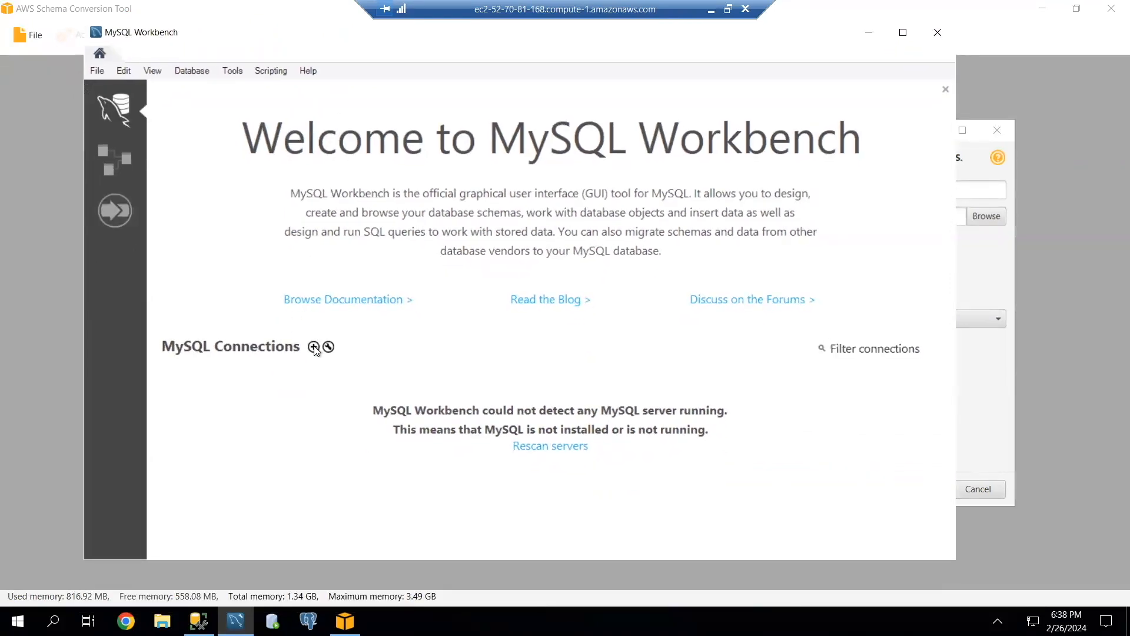
pyautogui.write('Target Aurora')
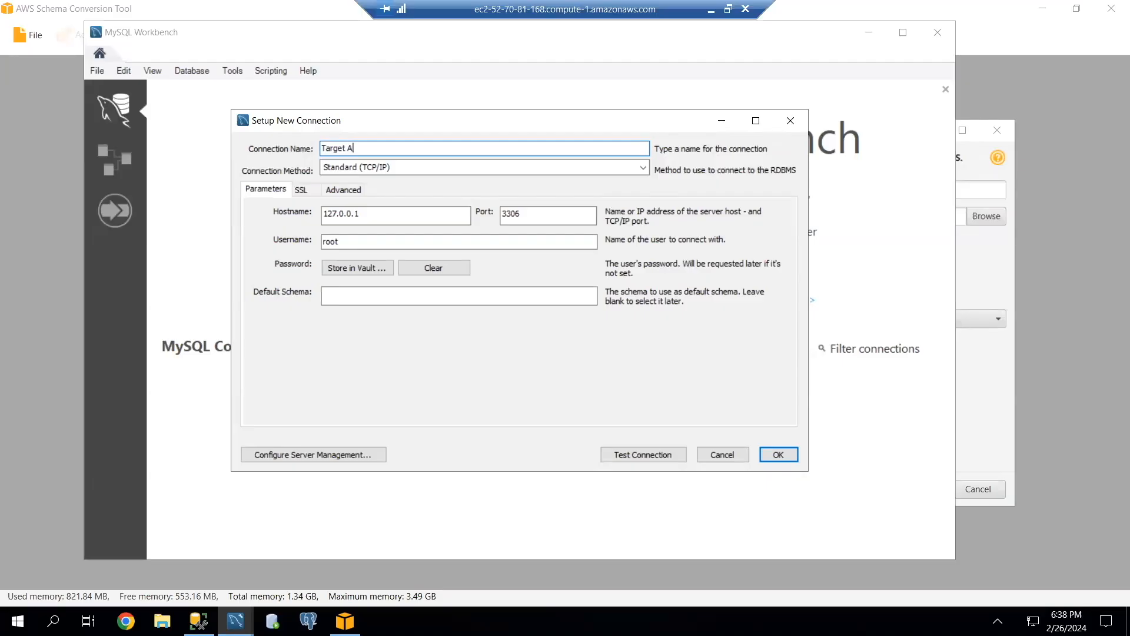
pyautogui.write(' RDS (MySQL')
pyautogui.moveTo(388, 145); pyautogui.dragTo(435, 146)
pyautogui.press('BackSpace')
pyautogui.write('MySQL')
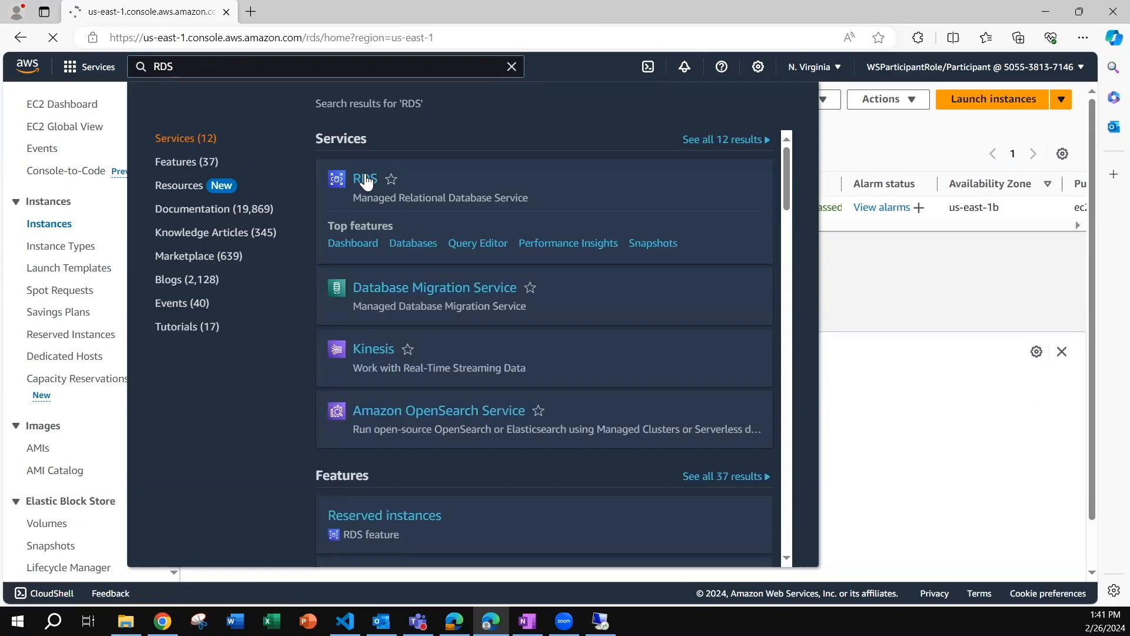
pyautogui.click(365, 181)
# Copy the dms-demo-lab-auroramysqlinstance endpoint from the Amazon RDS console and set it as the MySQL Workbench connection's hostname.
pyautogui.click(304, 330)
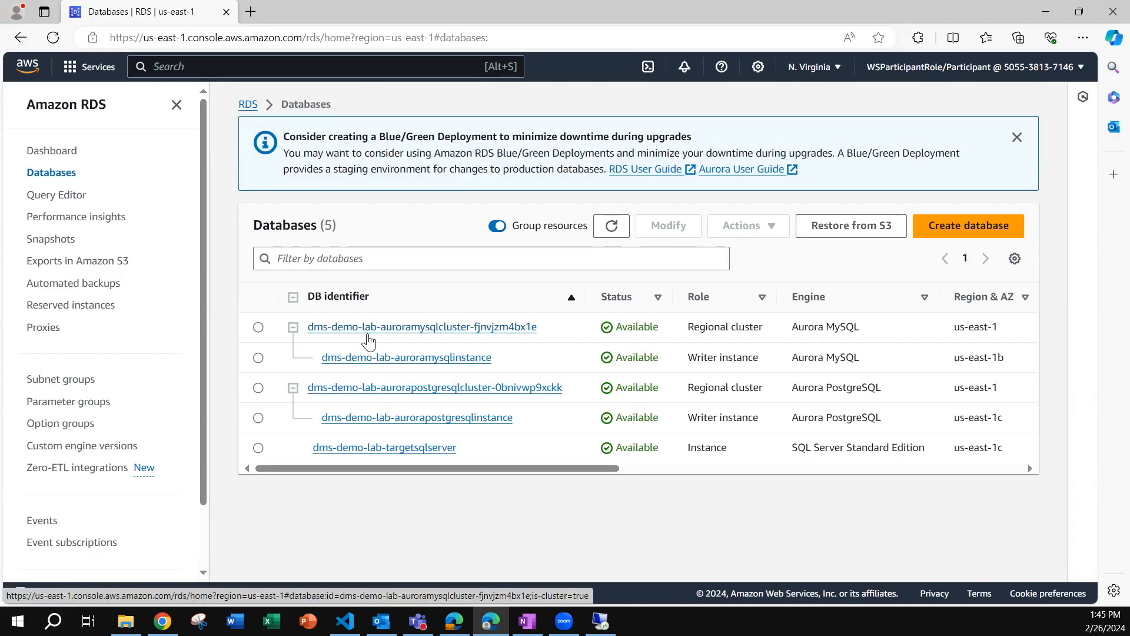
pyautogui.click(369, 331)
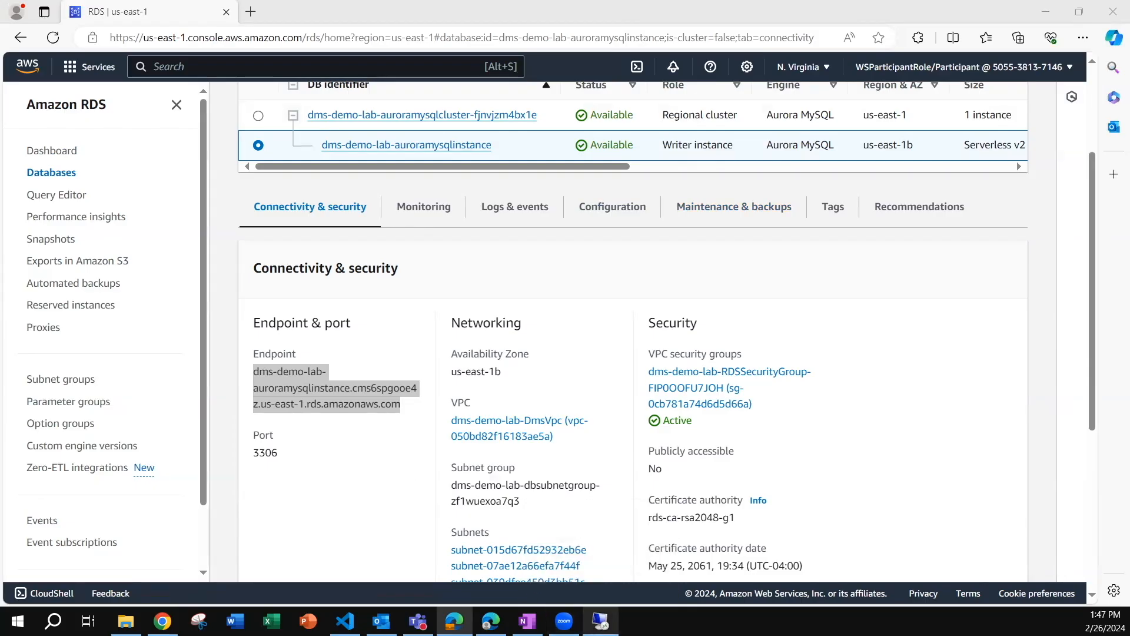
pyautogui.click(601, 621)
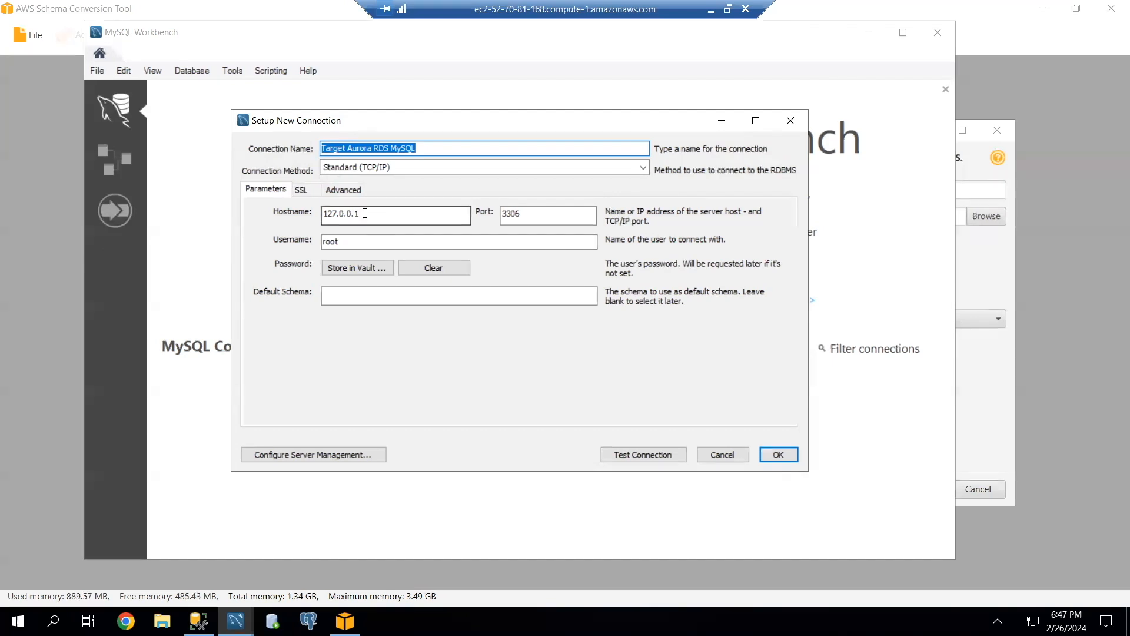
pyautogui.moveTo(360, 214); pyautogui.dragTo(318, 214)
pyautogui.press('BackSpace')
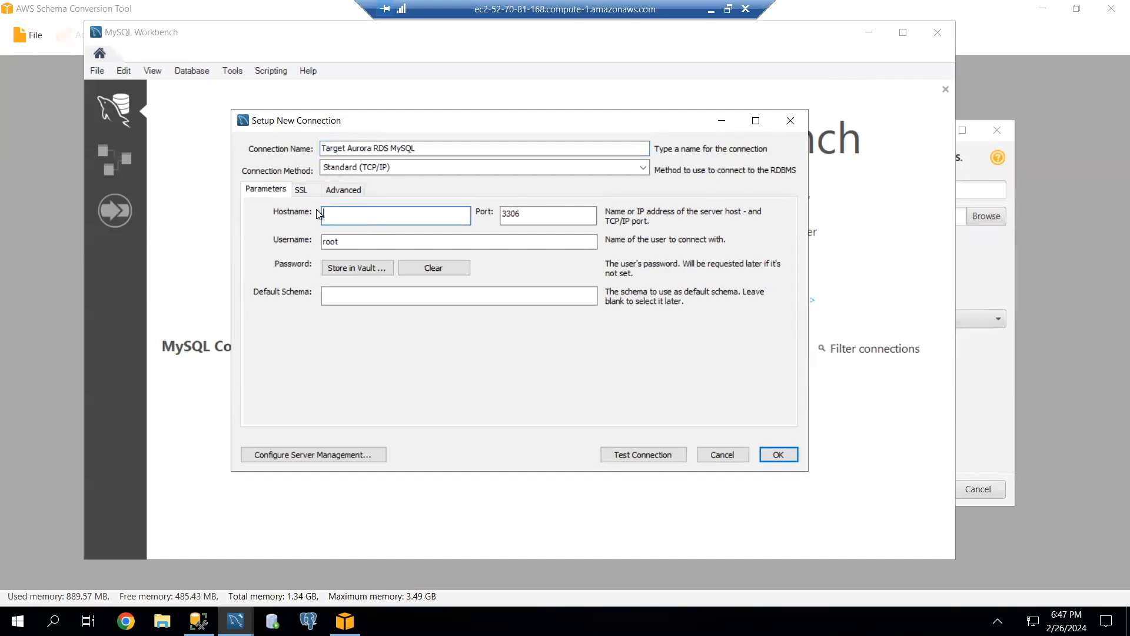
pyautogui.hotkey('ctrl', 'v')
pyautogui.moveTo(336, 214); pyautogui.dragTo(302, 222)
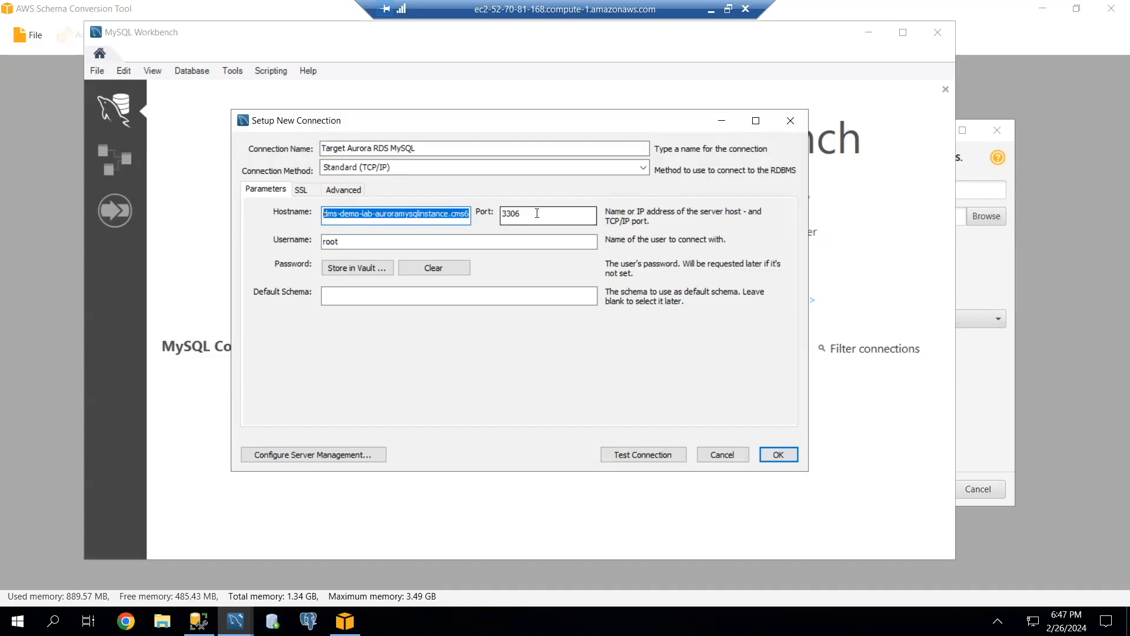
# Set the connection's username to dbmaster and store the account password in the vault.
pyautogui.moveTo(344, 241); pyautogui.dragTo(317, 241)
pyautogui.press('BackSpace')
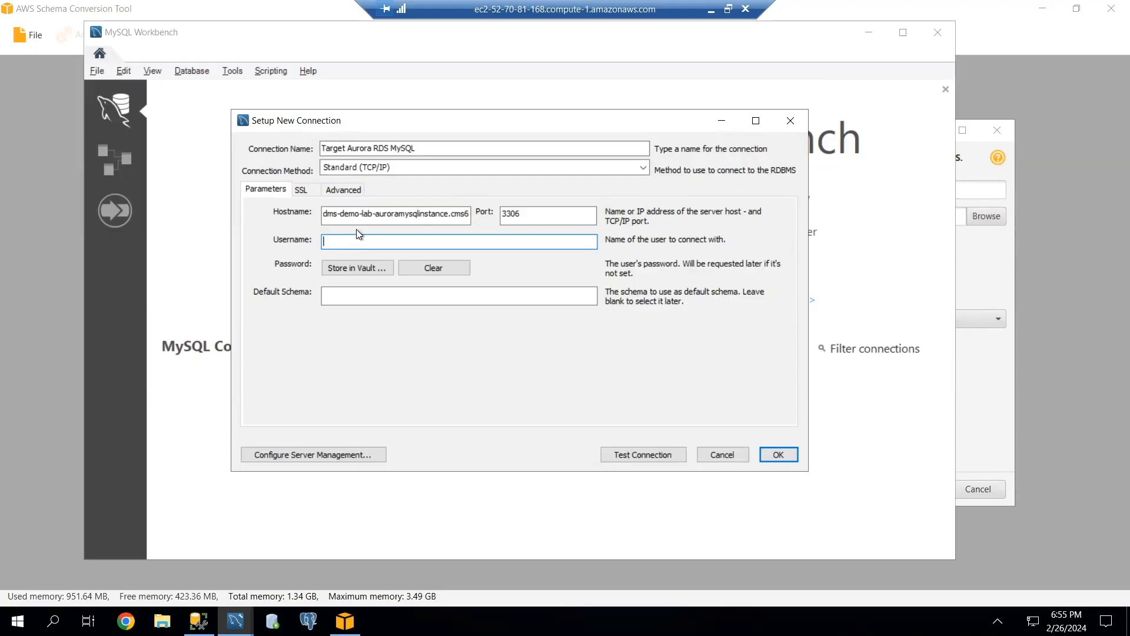
pyautogui.write('dbmaster')
pyautogui.moveTo(361, 242); pyautogui.dragTo(312, 243)
pyautogui.click(344, 269)
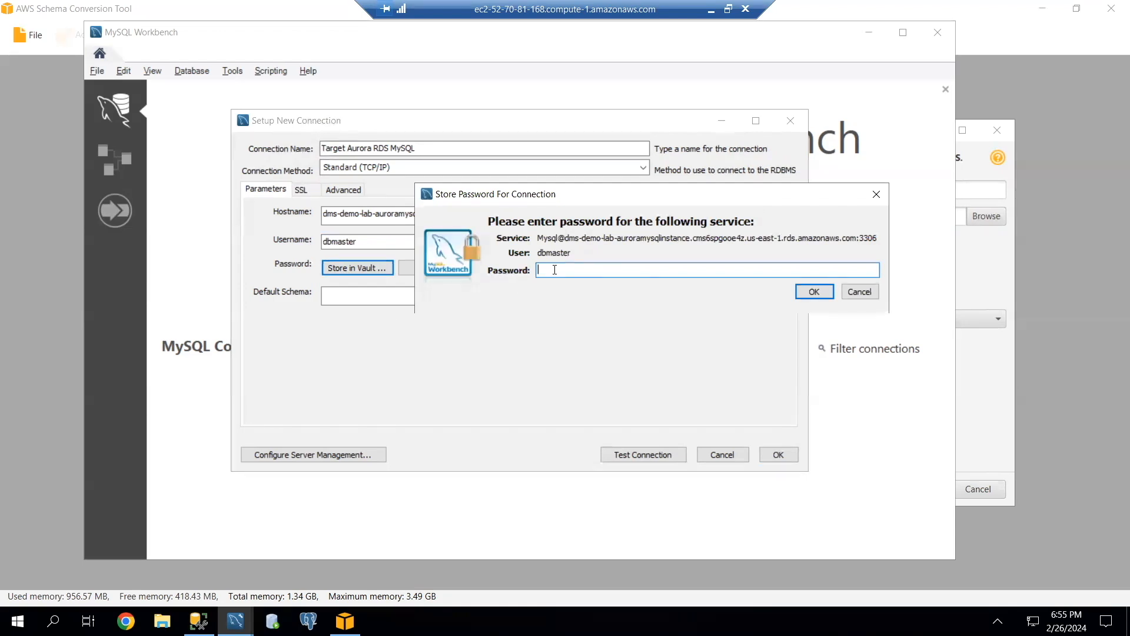
pyautogui.hotkey('ctrl', 'v')
pyautogui.click(810, 291)
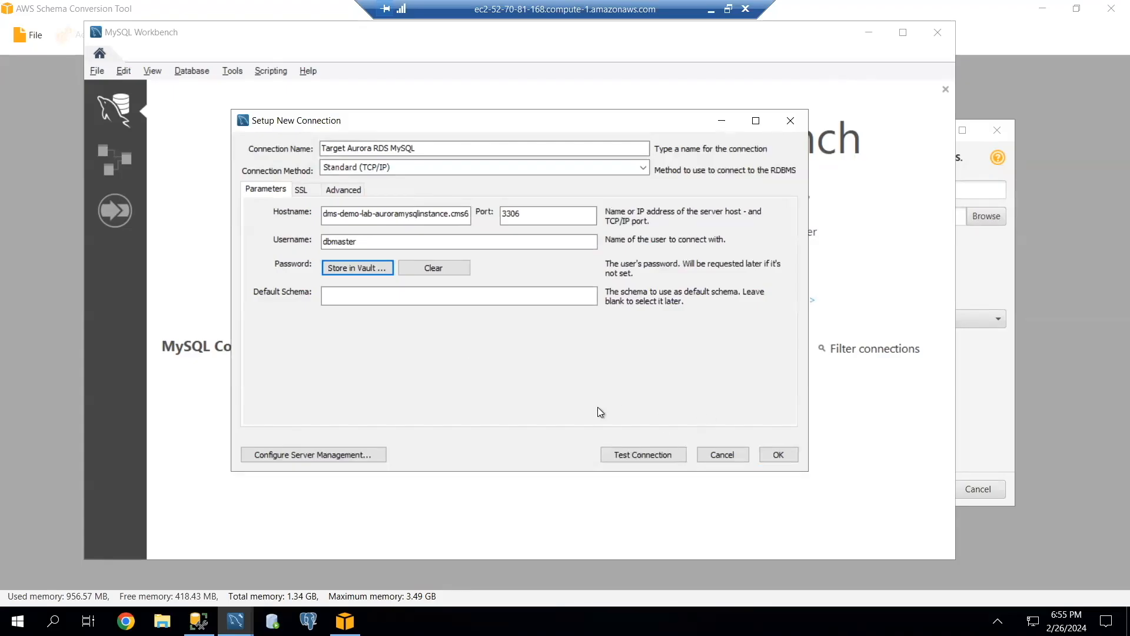
# Test the Target Aurora RDS MySQL connection and save it.
pyautogui.click(630, 453)
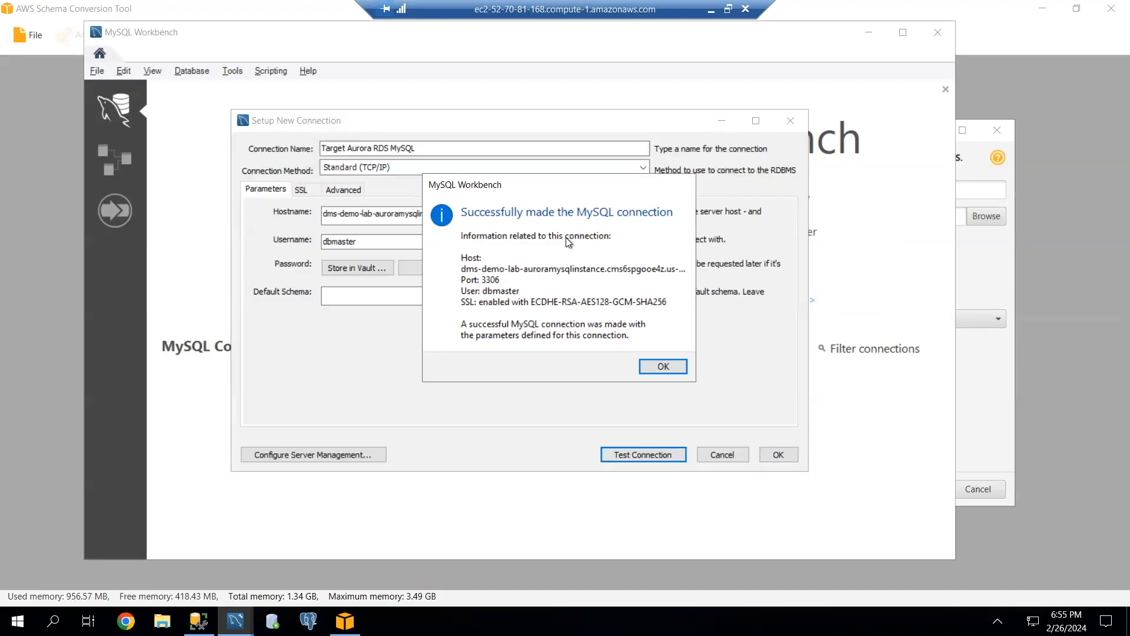
pyautogui.click(659, 366)
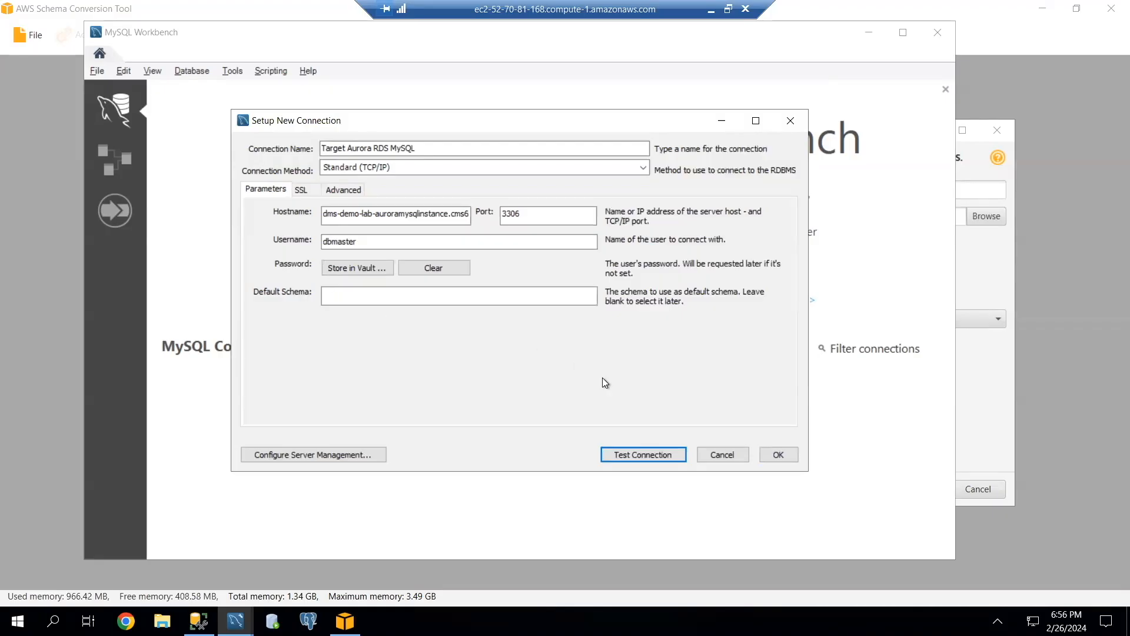
pyautogui.click(778, 455)
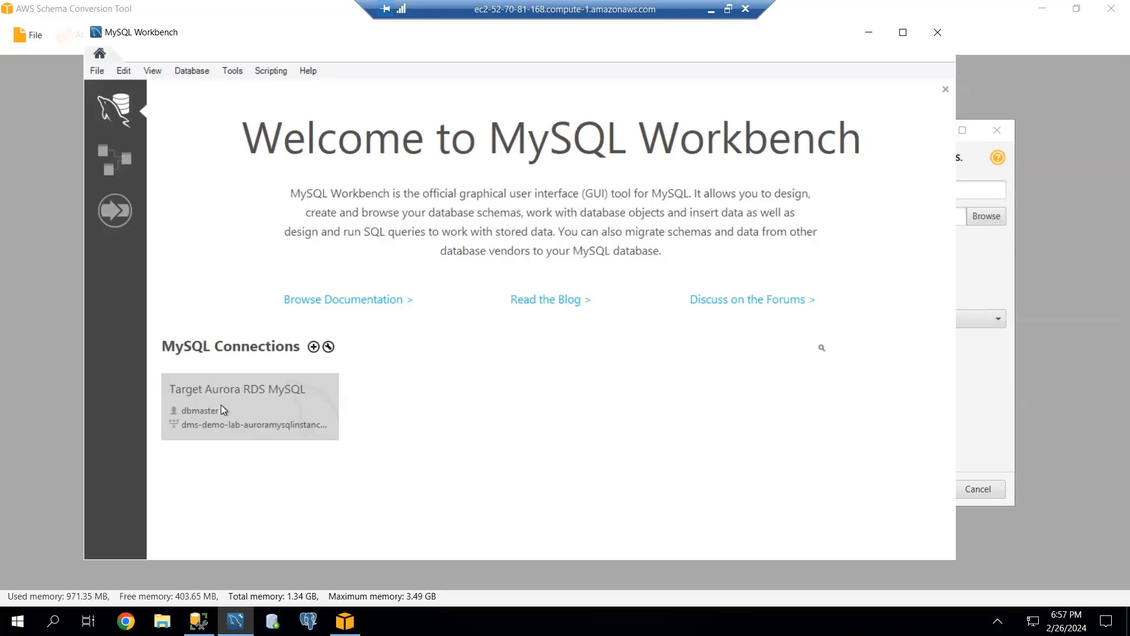
# Open the Target Aurora RDS MySQL connection, paste the GRANT statements for 'dbmaster' into Query 1 and review them.
pyautogui.click(199, 407)
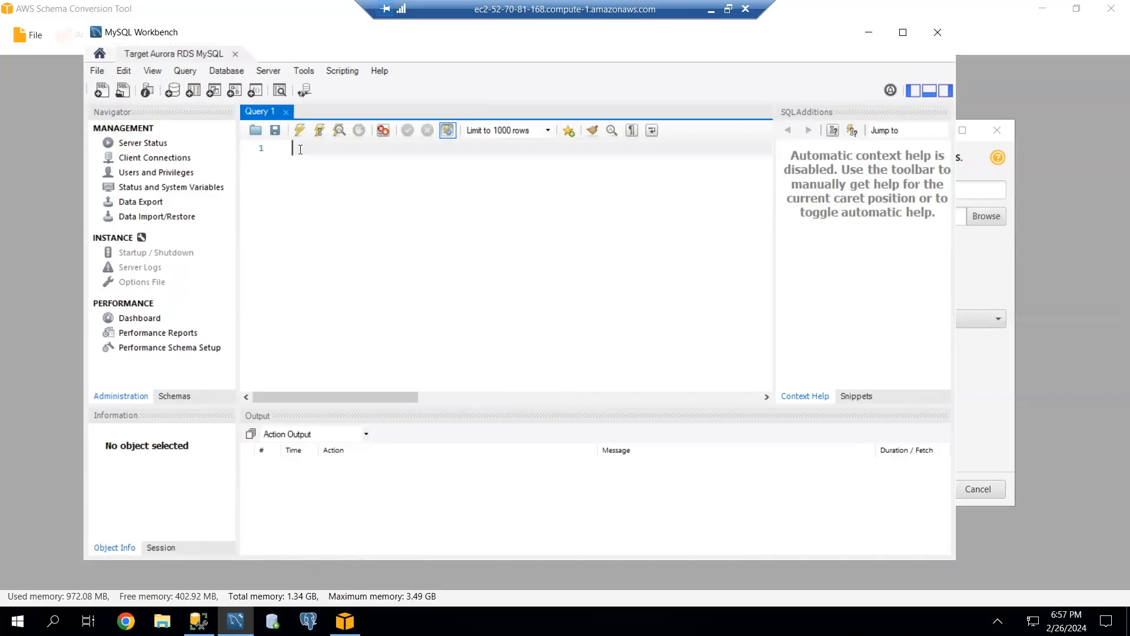
pyautogui.write("GRANT CREATE ON *.* TO 'dbmaster'; GRANT ALTER ON *.* TO 'dbmaster'; GRANT DROP ON *.* TO 'dbmaster'; GRANT INDEX ON *.* TO 'dbmaster'; GRANT REFERENCES ON *.* TO 'dbmaster'; GRANT SELECT ON *.* TO 'dbmaster'; GRANT CREATE VIEW ON *.* TO 'dbmaster'; GRANT SHOW VIEW ON *.* TO 'dbmaster'; GRANT TRIGGER ON *.* TO 'dbmaster'; GRANT CREATE ROUTINE ON *.* TO 'dbmaster'; GRANT ALTER ROUTINE ON *.* TO 'dbmaster'; GRANT EXECUTE ON *.* TO 'dbmaster'; GRANT INSERT, UPDATE ON AWS_SQLSERVER_EXT.* TO 'dbmaster'; GRANT INSERT, UPDATE, DELETE ON AWS_SQLSERVER_EXT_DATA.* TO 'dbmaster'; GRANT CREATE TEMPORARY TABLES ON AWS_SQLSERVER_EXT_DATA.* TO 'dbmaster'; GRANT CREATE TEMPORARY TABLES ON *.* TO 'dbmaster';")
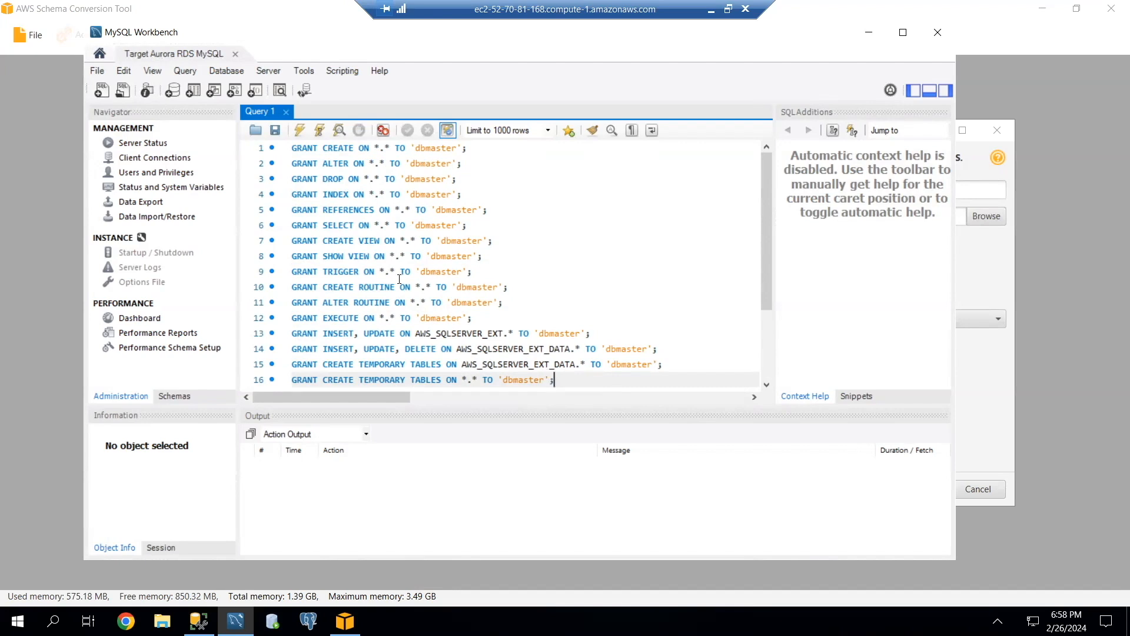
pyautogui.doubleClick(434, 148)
pyautogui.doubleClick(431, 164)
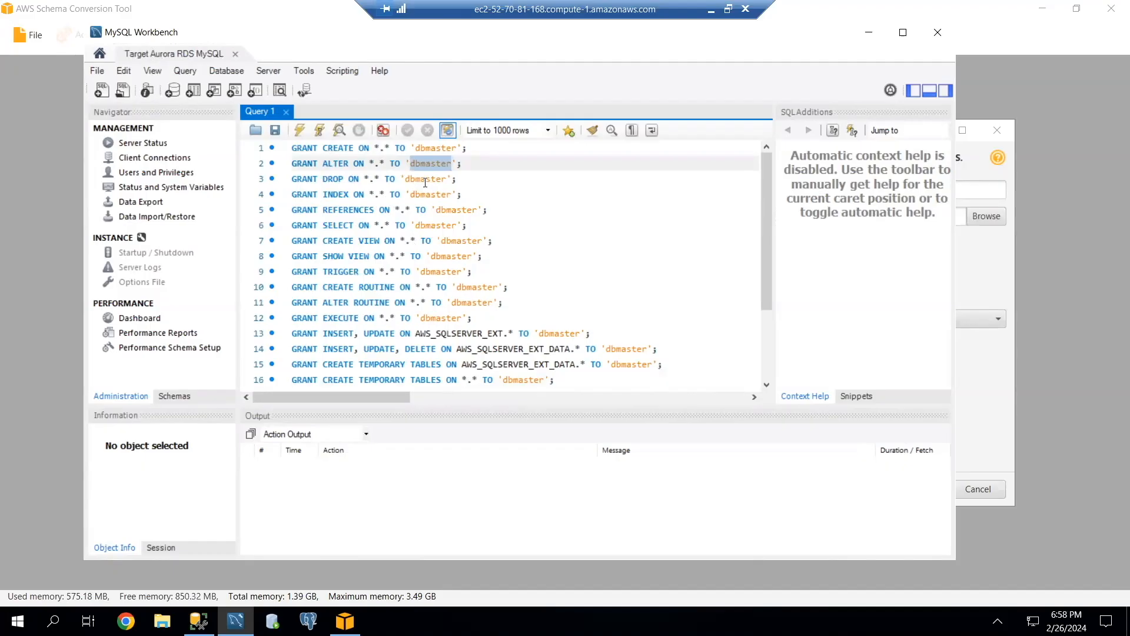
pyautogui.scroll(-3, 425, 183)
pyautogui.click(419, 348)
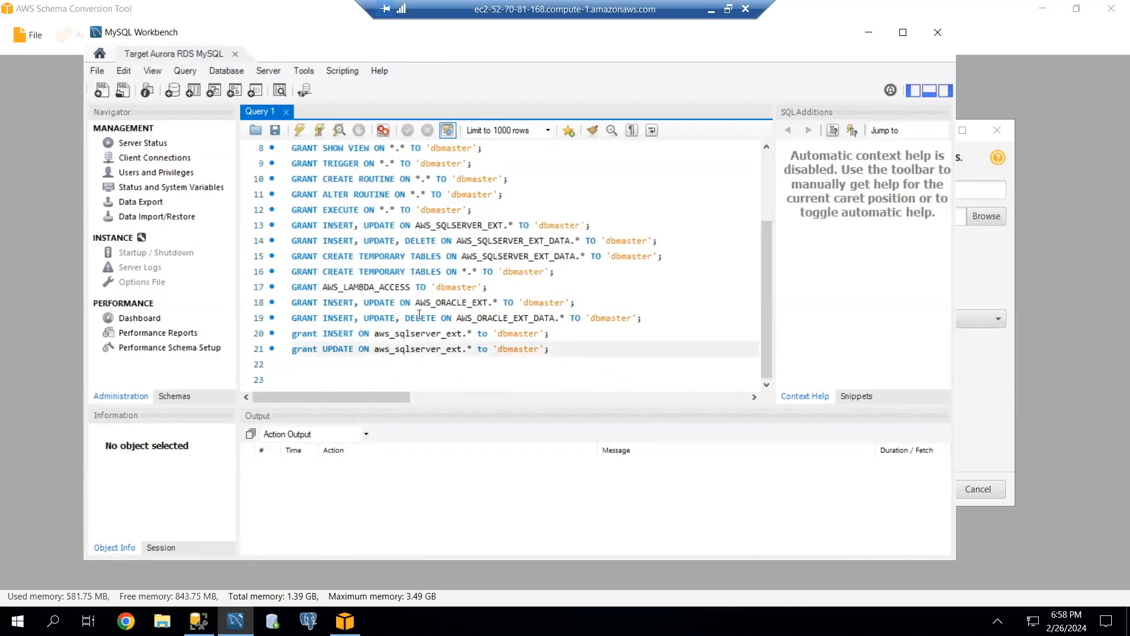
pyautogui.scroll(3, 419, 316)
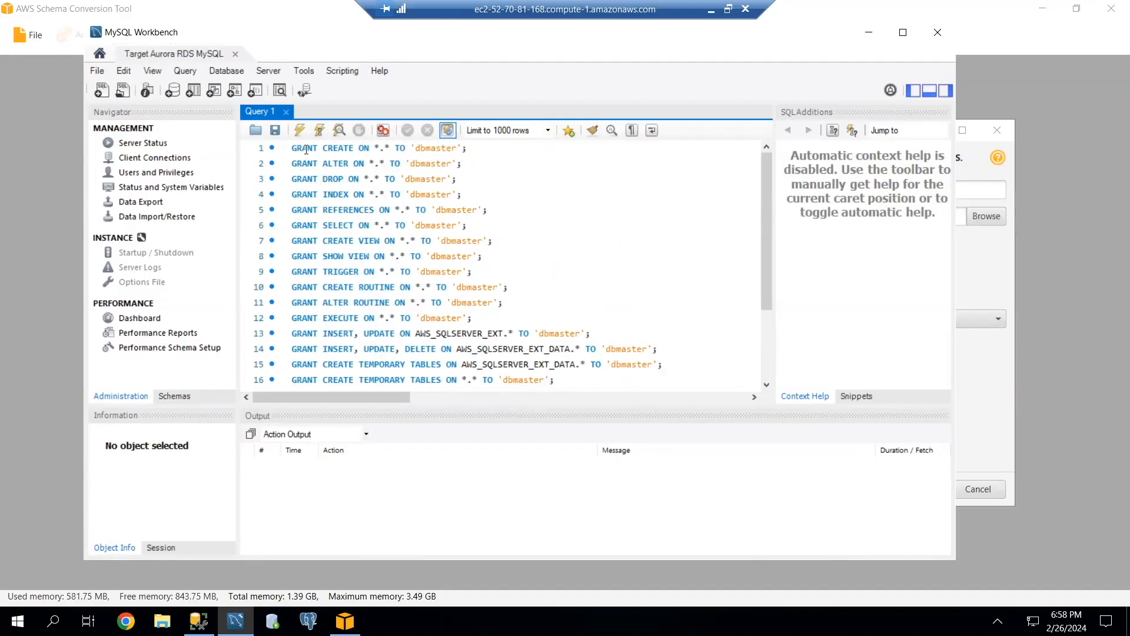
# Examine the GRANT statements for 'dbmaster' in Query 1, including the AWS_LAMBDA_ACCESS grant.
pyautogui.moveTo(290, 147); pyautogui.dragTo(374, 146)
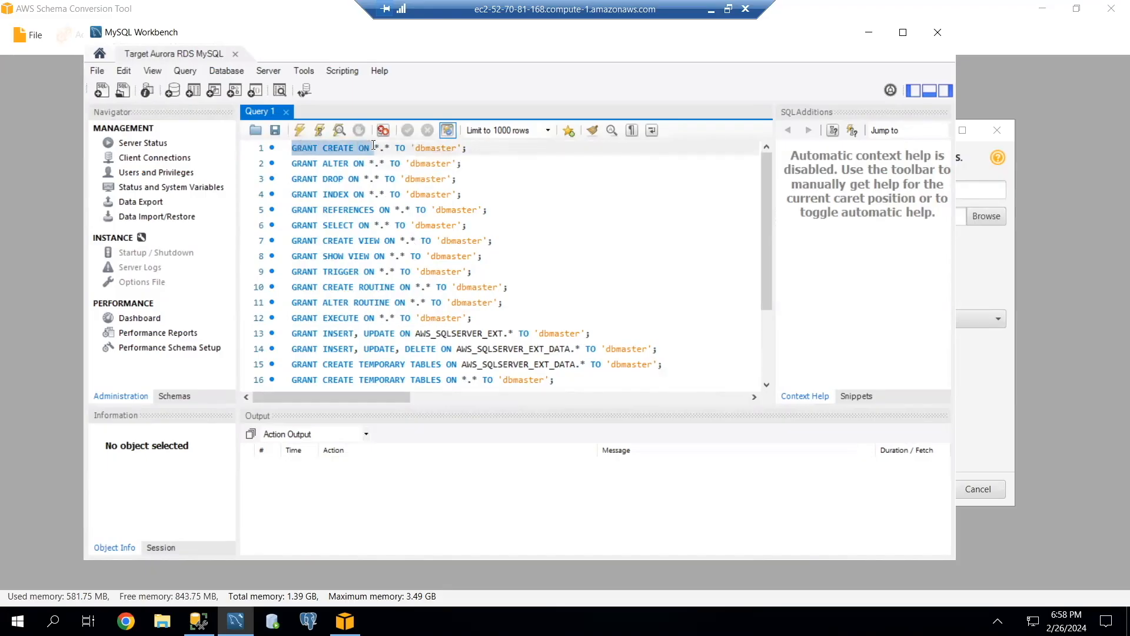
pyautogui.moveTo(292, 165); pyautogui.dragTo(349, 164)
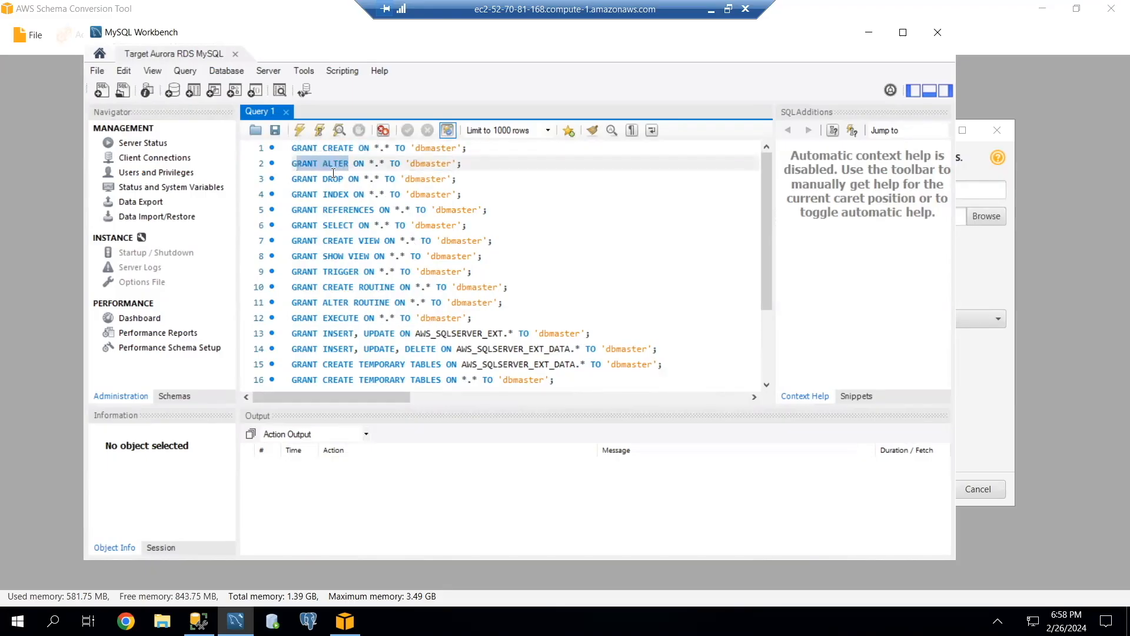
pyautogui.click(333, 178)
pyautogui.click(334, 194)
pyautogui.scroll(-3, 346, 223)
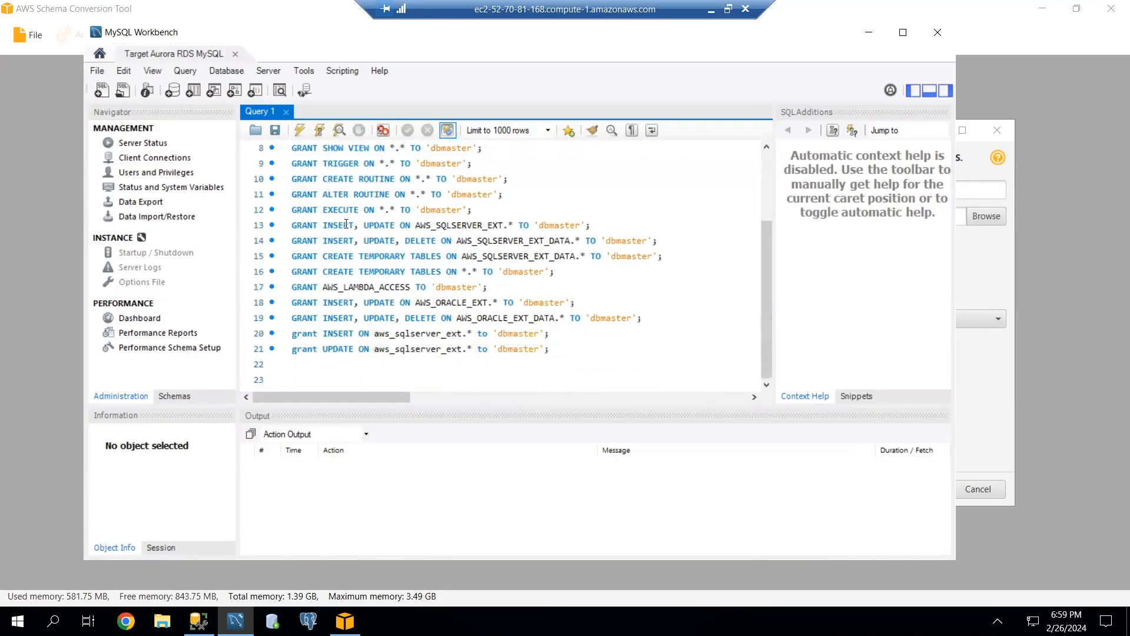
pyautogui.scroll(1, 346, 225)
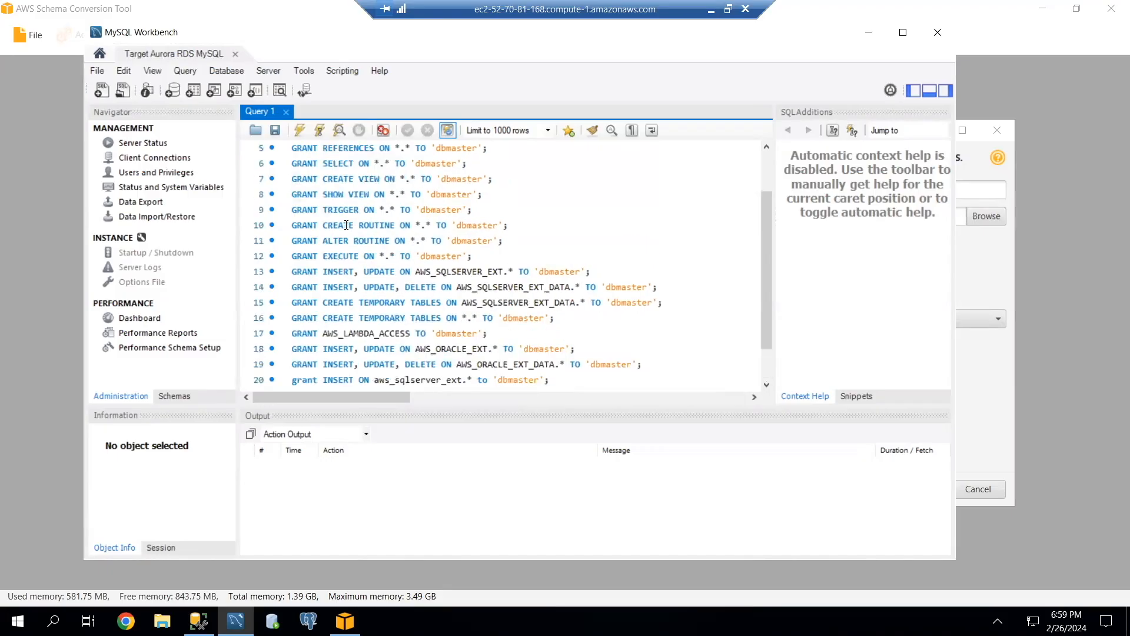
pyautogui.scroll(2, 346, 225)
pyautogui.scroll(-3, 346, 225)
pyautogui.moveTo(292, 286); pyautogui.dragTo(478, 286)
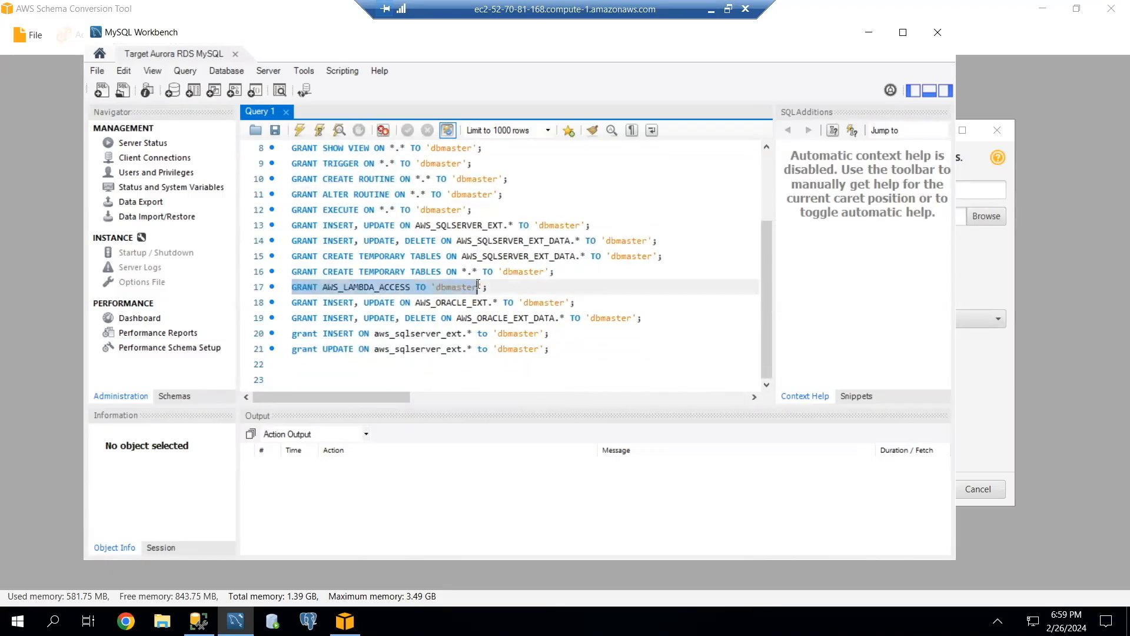
pyautogui.click(494, 286)
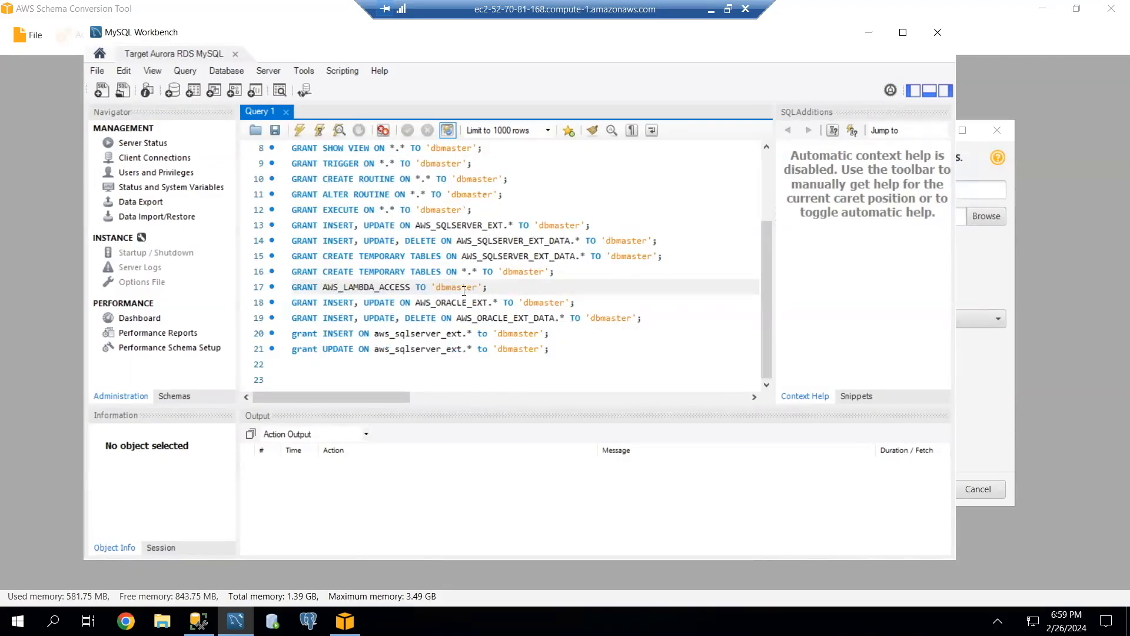
# Run all the GRANT statements in Query 1, then switch back to AWS Schema Conversion Tool's new migration project wizard.
pyautogui.moveTo(560, 360); pyautogui.dragTo(276, 95)
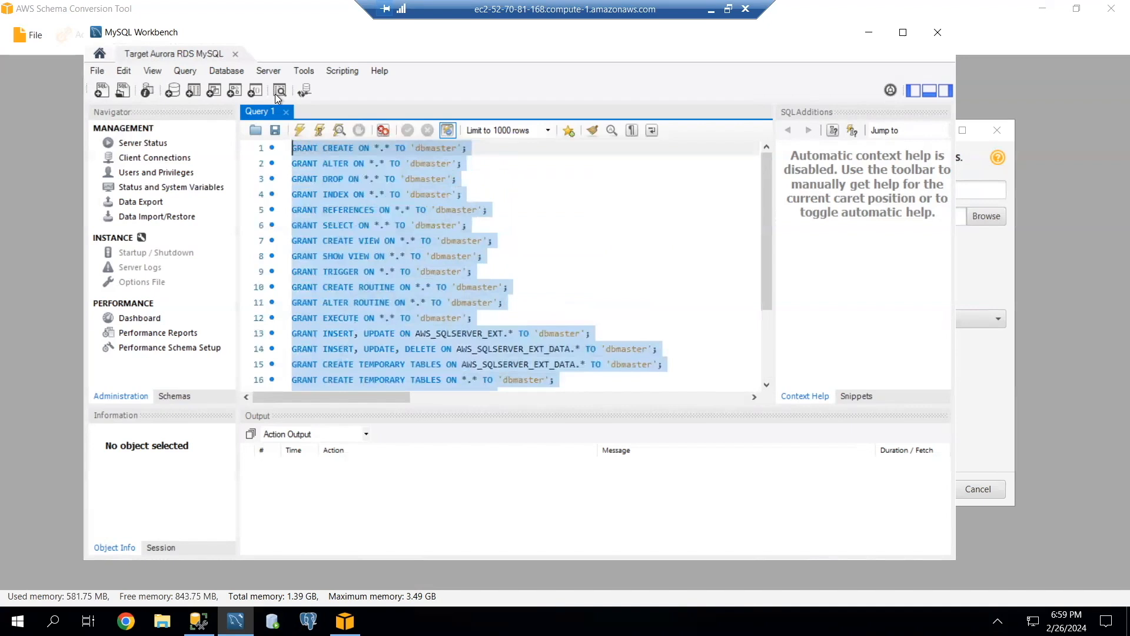
pyautogui.click(299, 130)
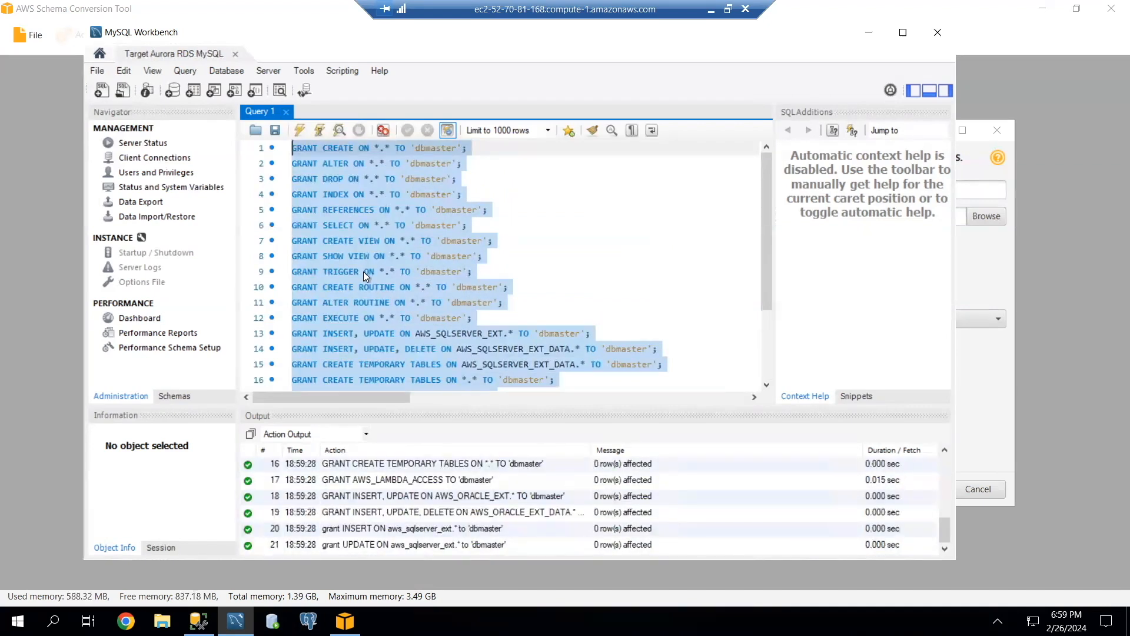
pyautogui.click(868, 34)
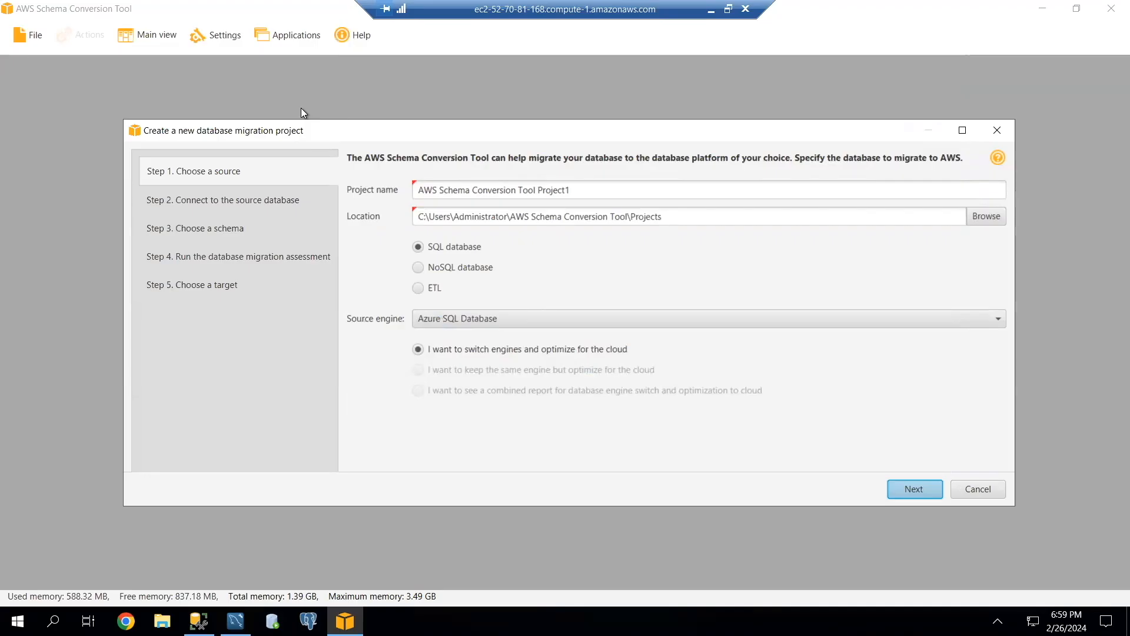
# Name the migration project "AWS Schema Conversion Tool SourDB MS SQL TargetDB Aurora MySQL".
pyautogui.tripleClick(419, 191)
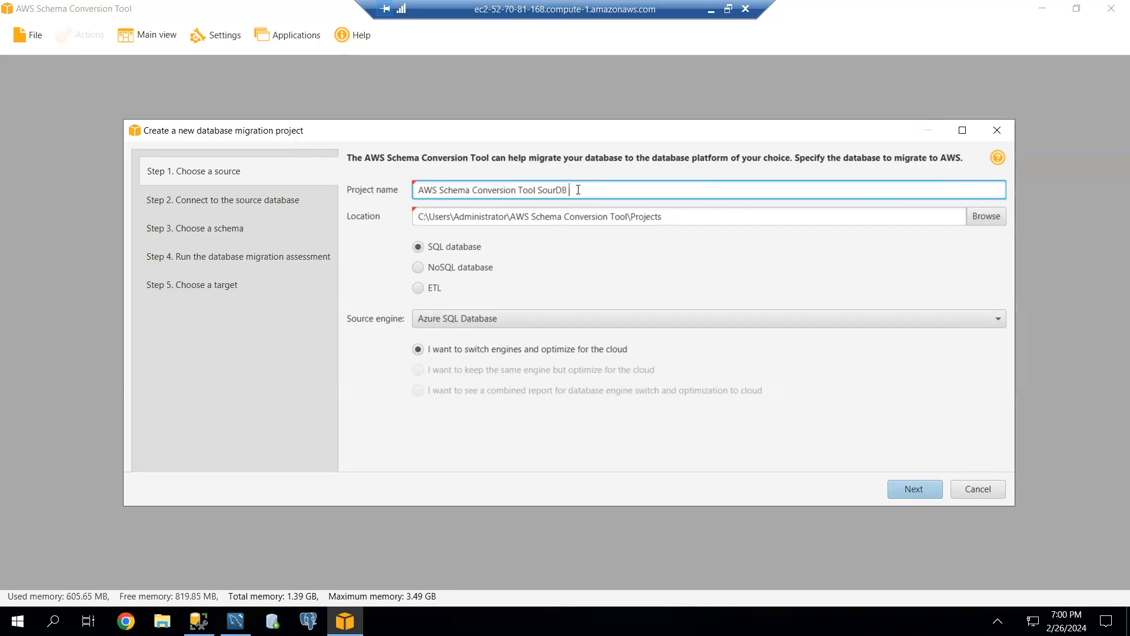
pyautogui.write('MS SQL TargetDB Aurora MySQL')
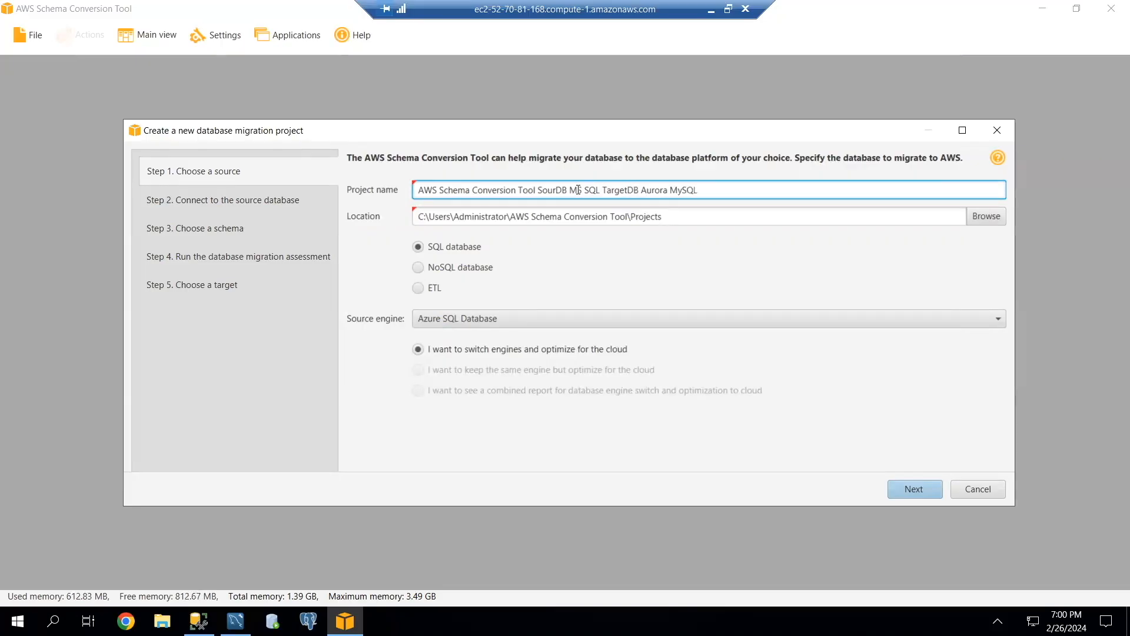
pyautogui.hotkey('ctrl', 'a')
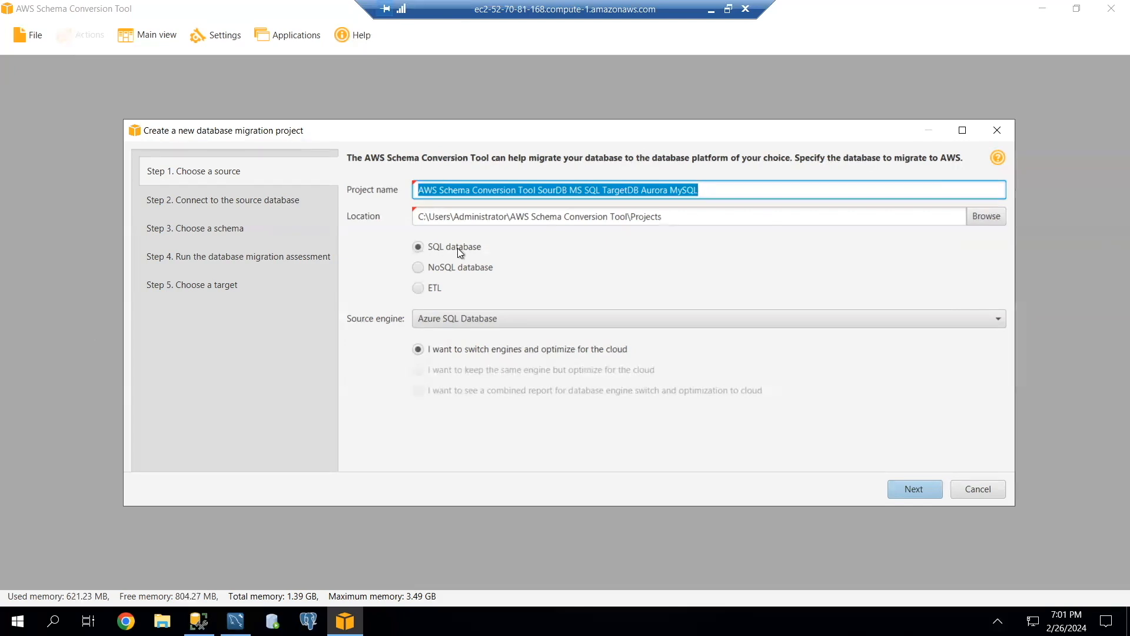
# Set the source engine to Microsoft SQL Server and proceed to the source database connection step.
pyautogui.click(453, 314)
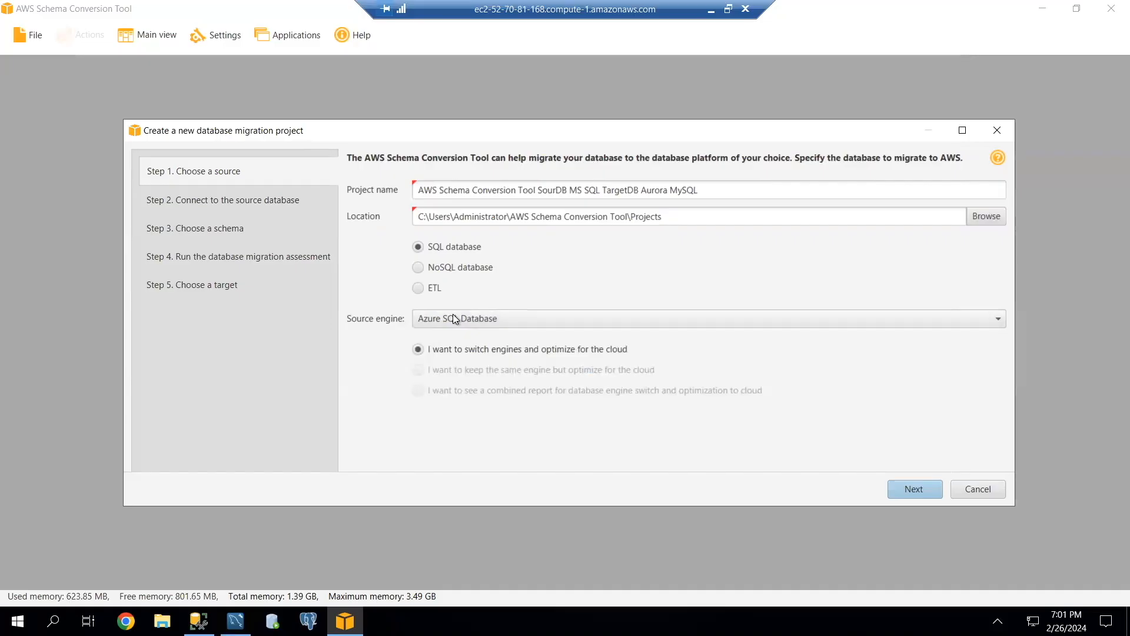
pyautogui.click(453, 317)
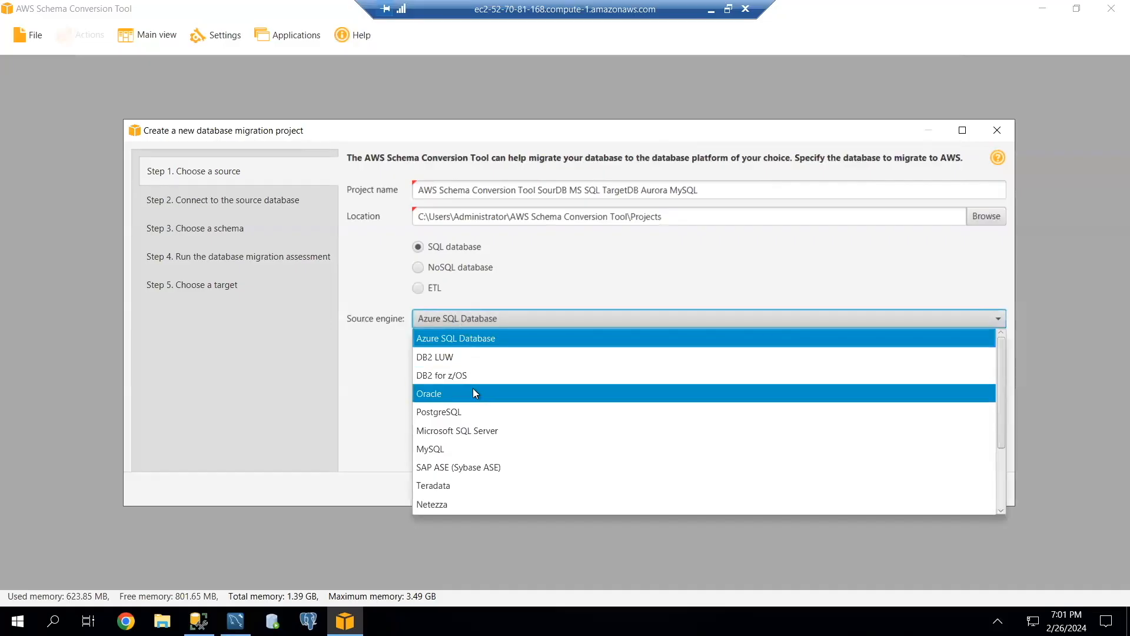
pyautogui.click(457, 430)
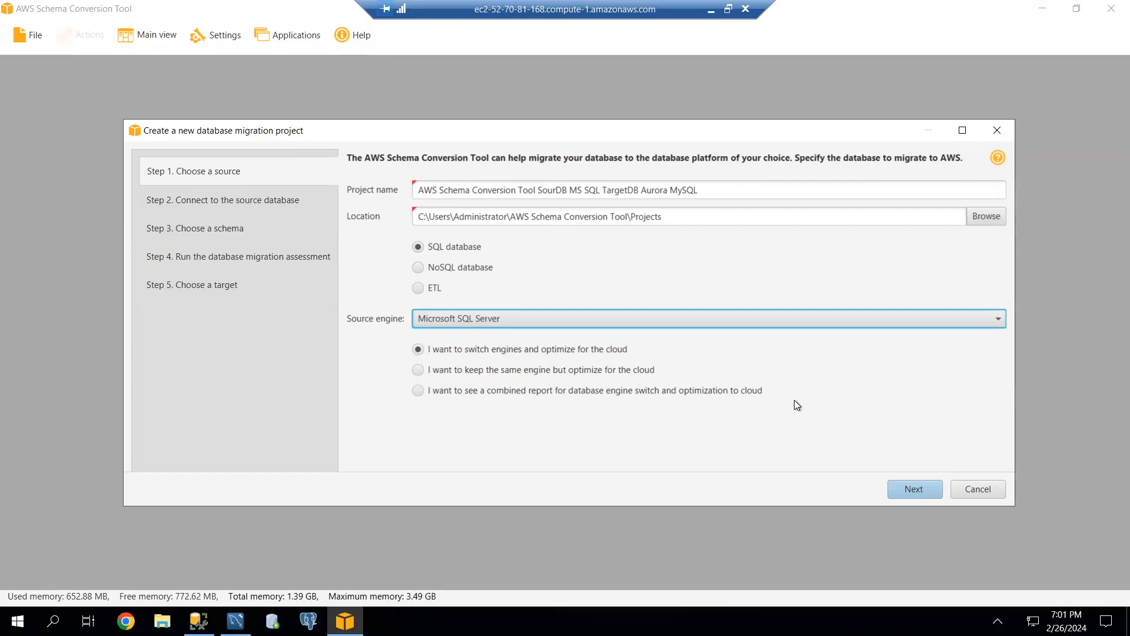
pyautogui.click(915, 489)
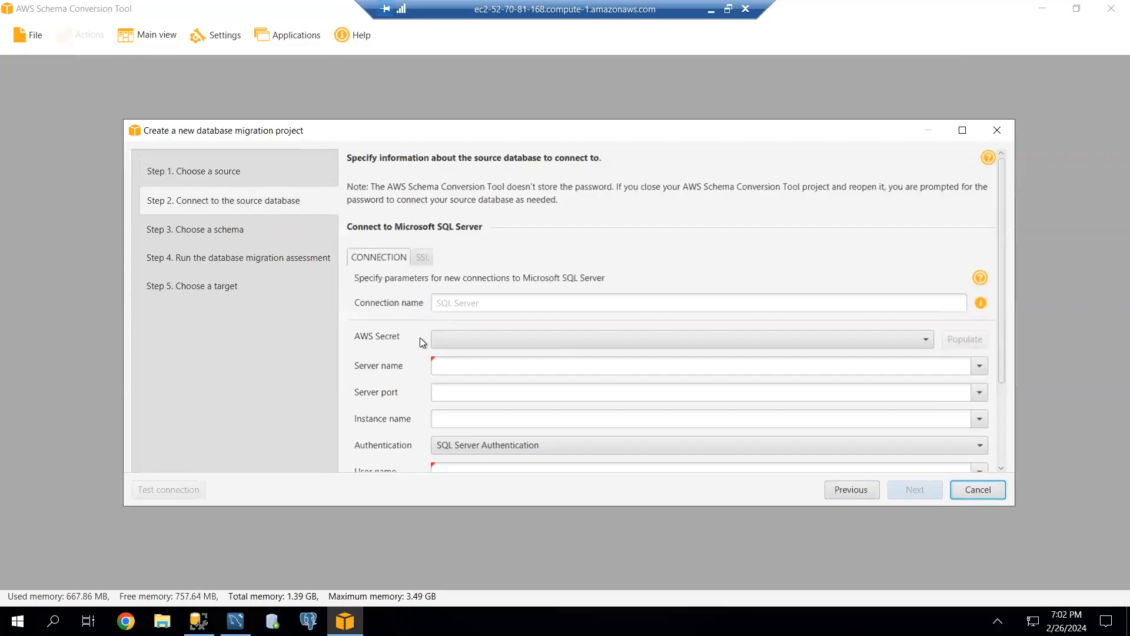
# Name the source connection "MS SQL SErver" and set its server name to localhost.
pyautogui.click(464, 301)
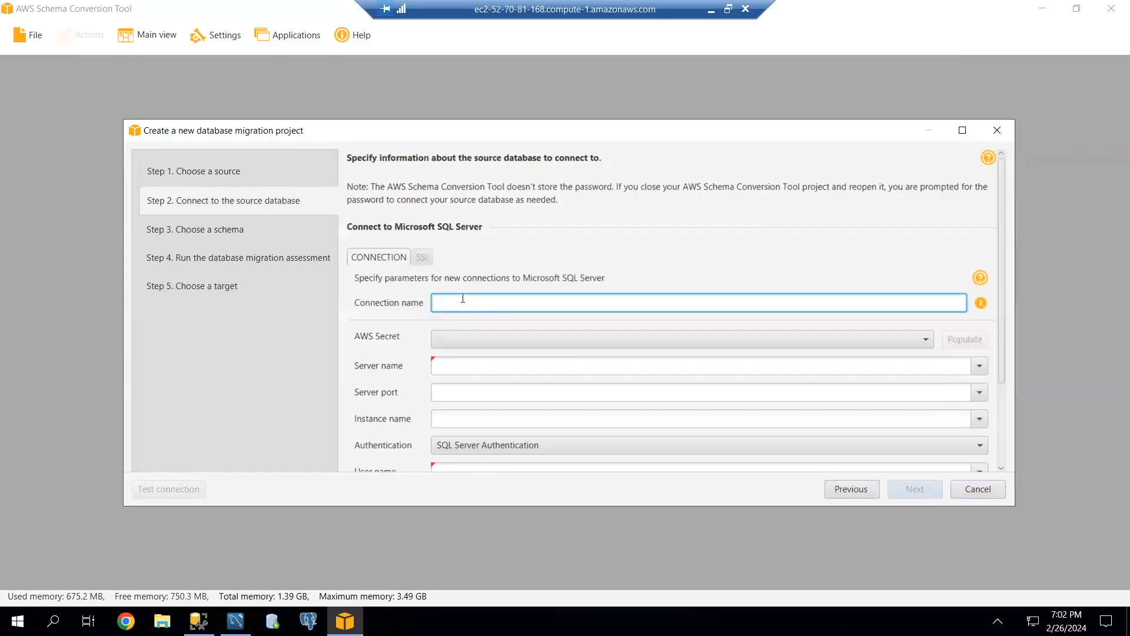
pyautogui.write('MS SQL SErver')
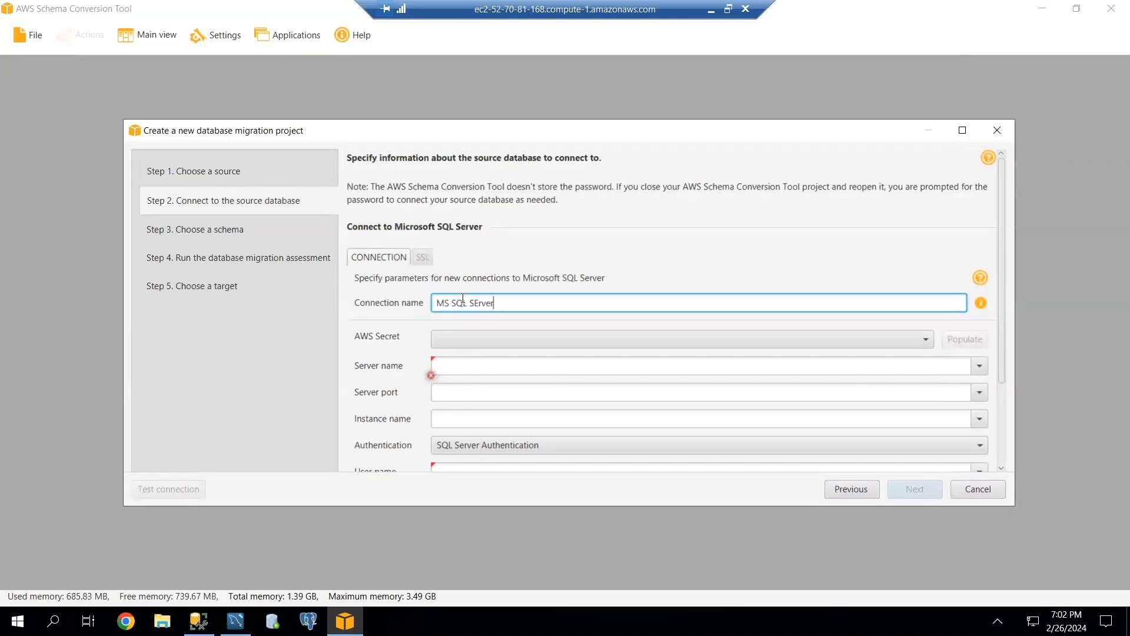
pyautogui.click(451, 366)
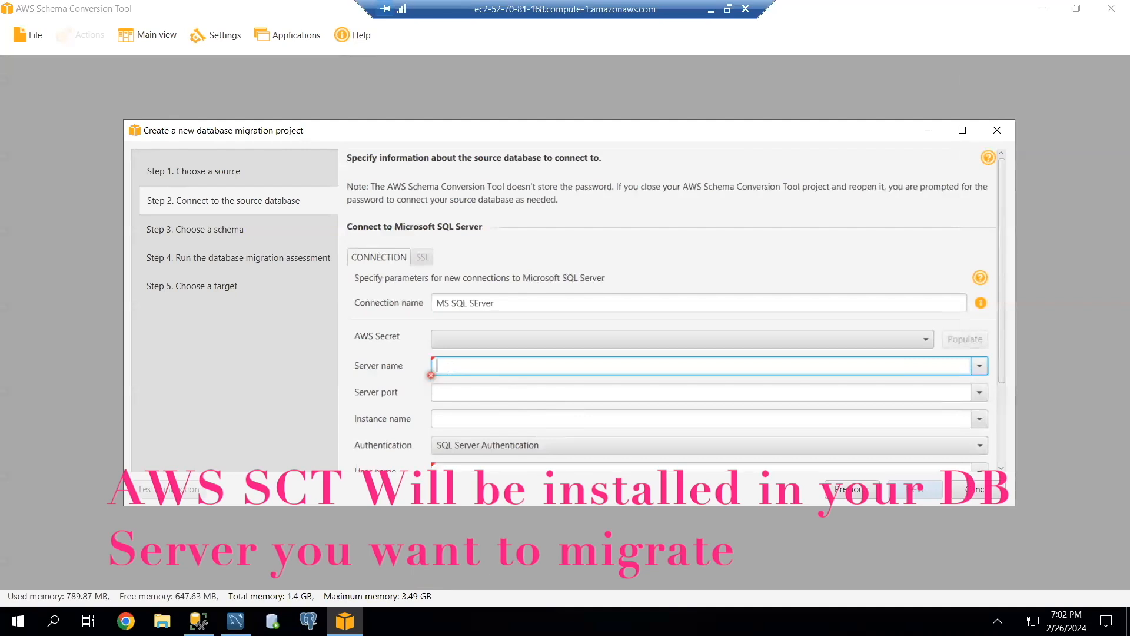
pyautogui.write('localhosty')
pyautogui.press('BackSpace')
# Set the source connection's server port to 1433 and its instance name to localhost.
pyautogui.click(455, 391)
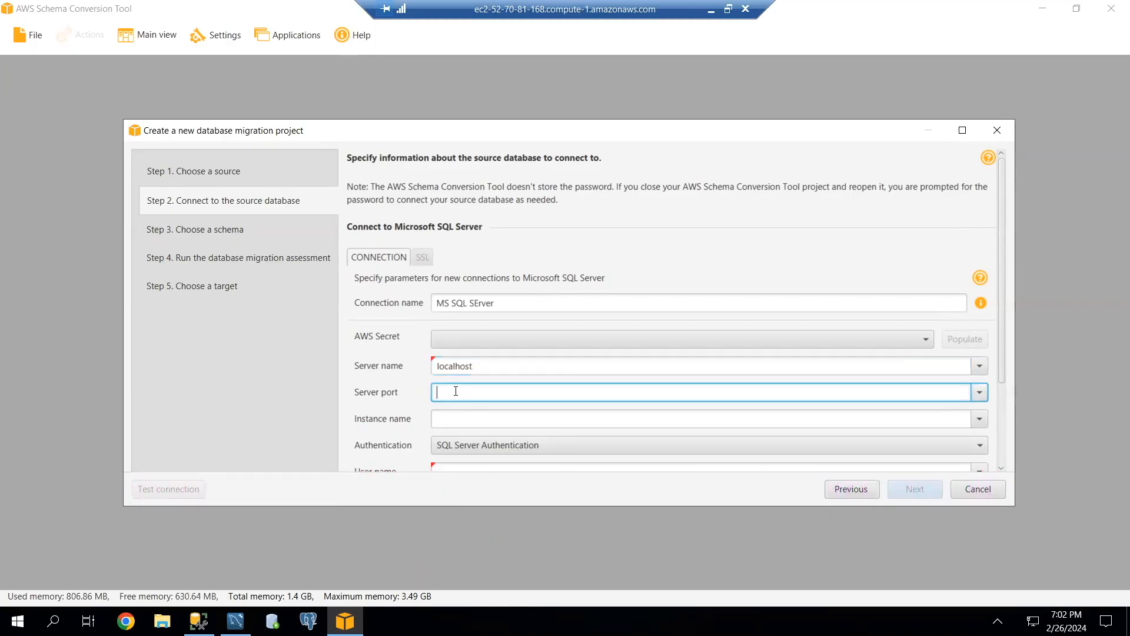
pyautogui.write('1433')
pyautogui.scroll(-1, 452, 339)
pyautogui.scroll(-1, 452, 339)
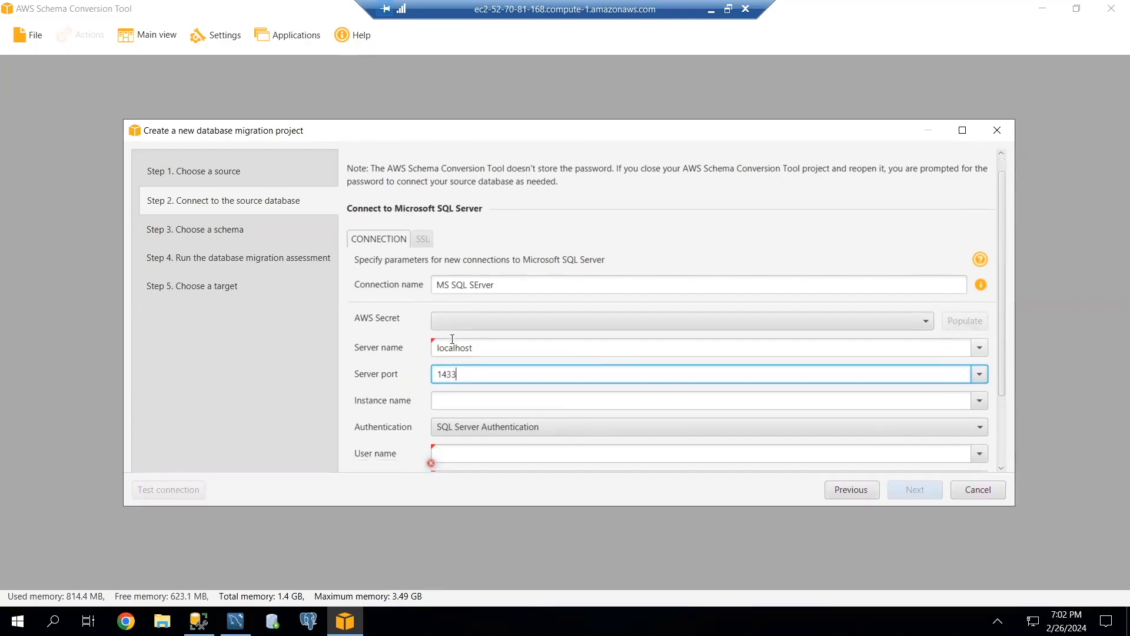
pyautogui.click(451, 400)
pyautogui.write('localhost')
# Use SQL Server Authentication with user name awssct, enter the account password and enable storing it.
pyautogui.scroll(-4, 506, 387)
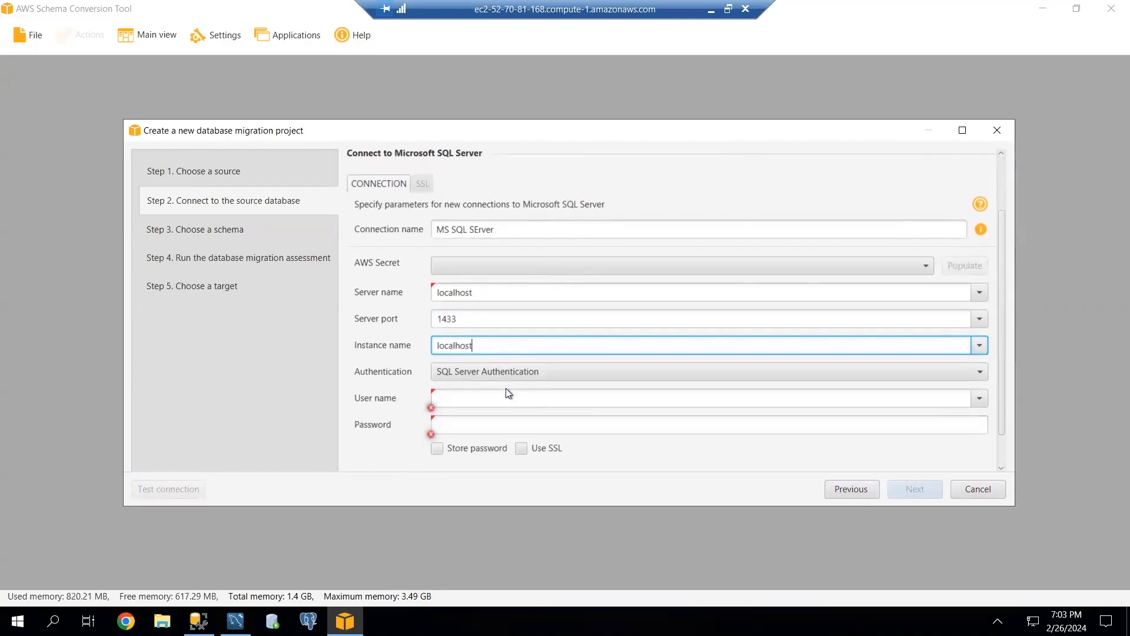
pyautogui.click(461, 368)
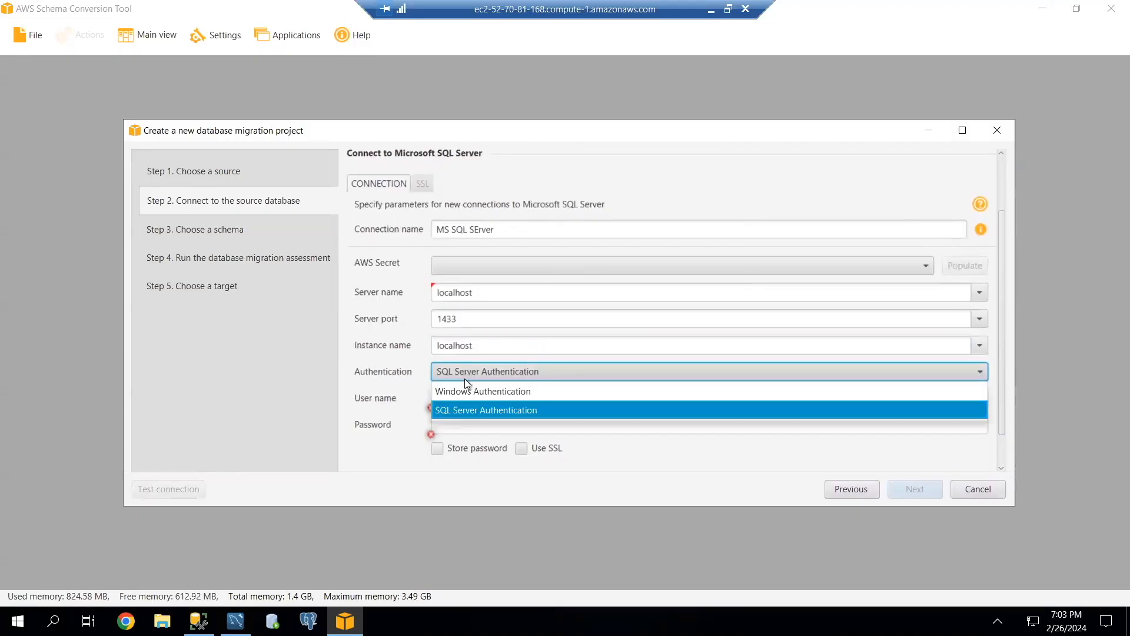
pyautogui.click(478, 411)
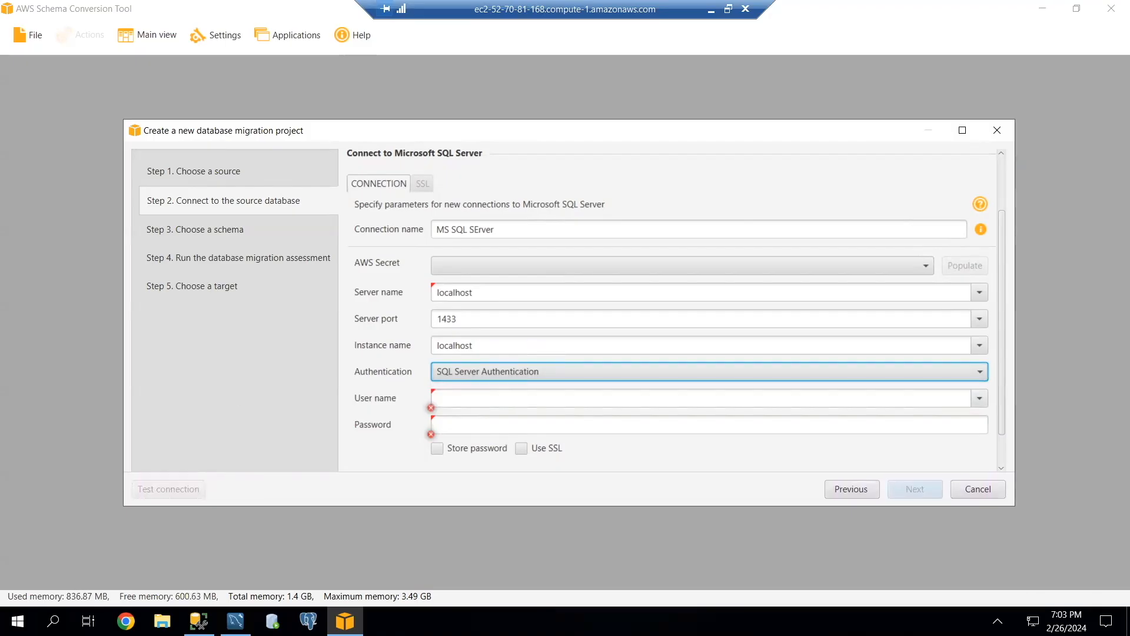
pyautogui.press('Tab')
pyautogui.write('awssct')
pyautogui.press('Tab')
pyautogui.write('*********')
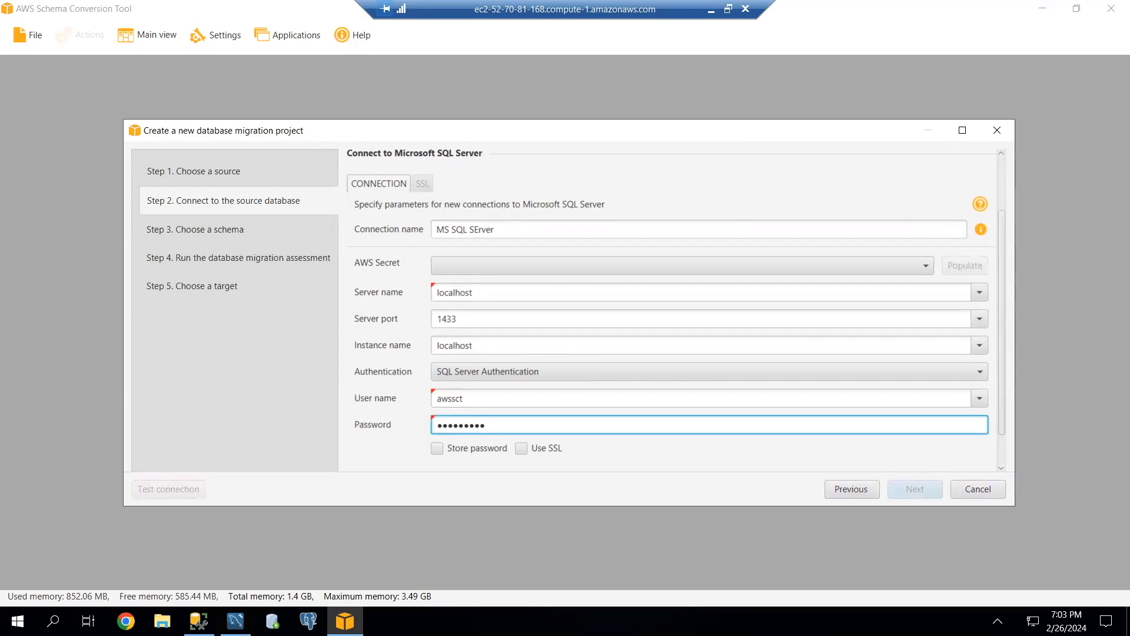
pyautogui.click(440, 450)
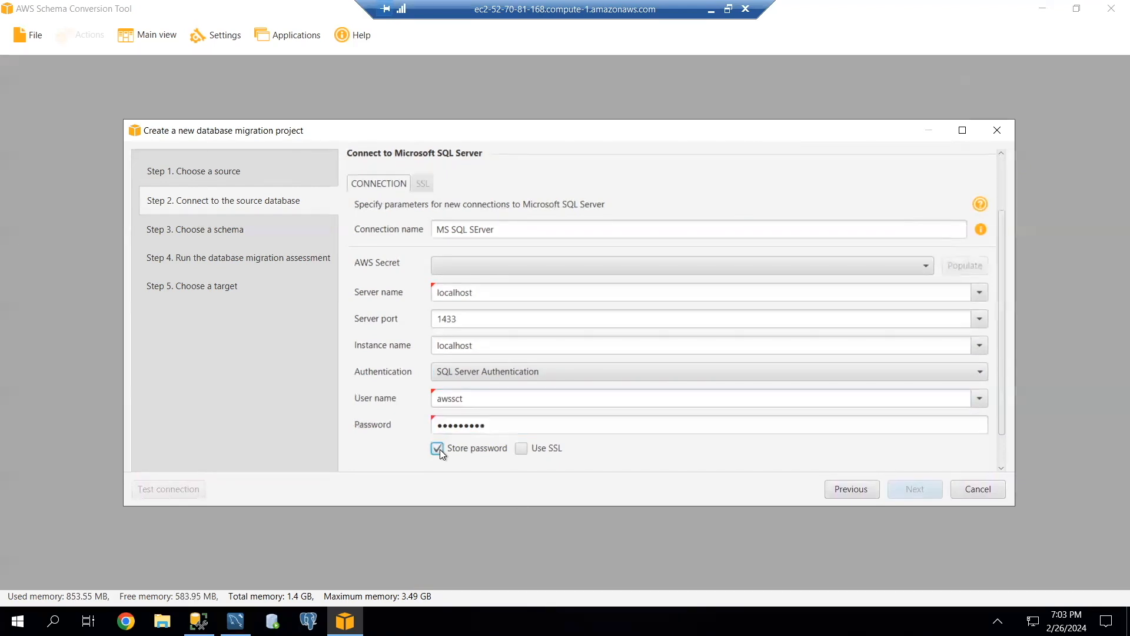
# Set the Microsoft SQL Server driver path to mssql-jdbc-7.4.1.jre8.jar in the DMS Workshop\JDBC\sqljdbc_7.4\enu folder.
pyautogui.scroll(-1, 412, 448)
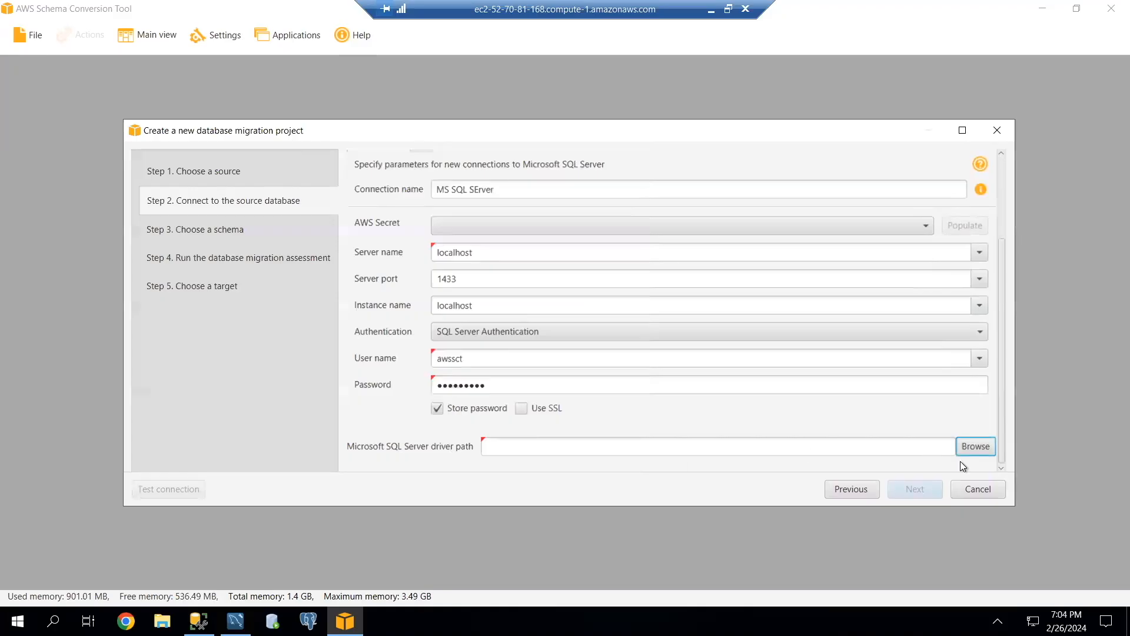
pyautogui.click(972, 444)
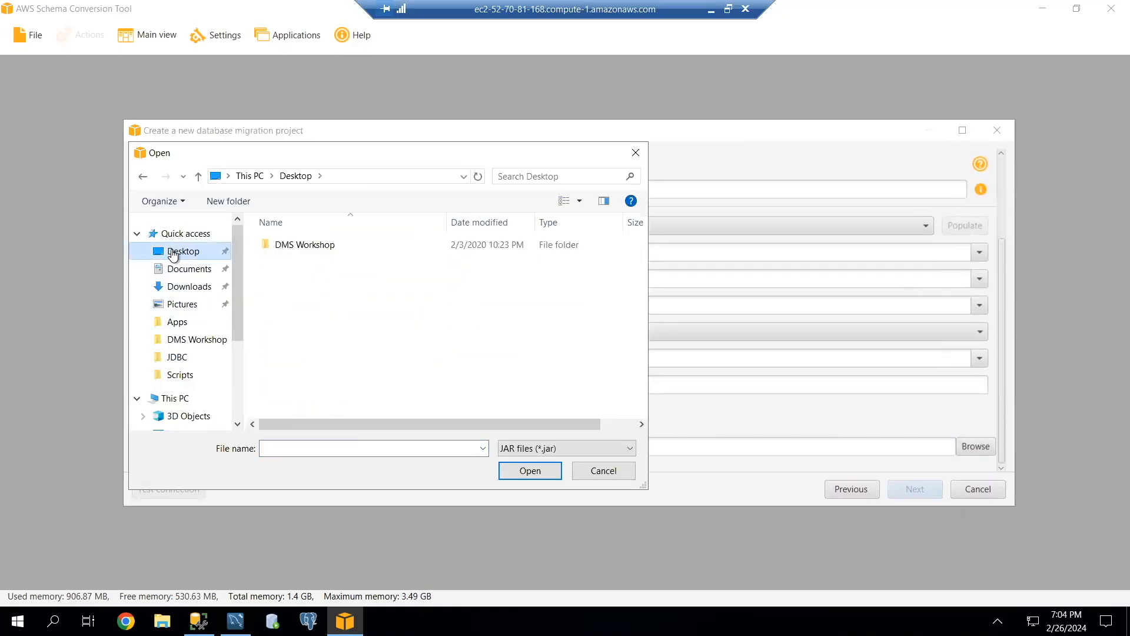
pyautogui.doubleClick(291, 246)
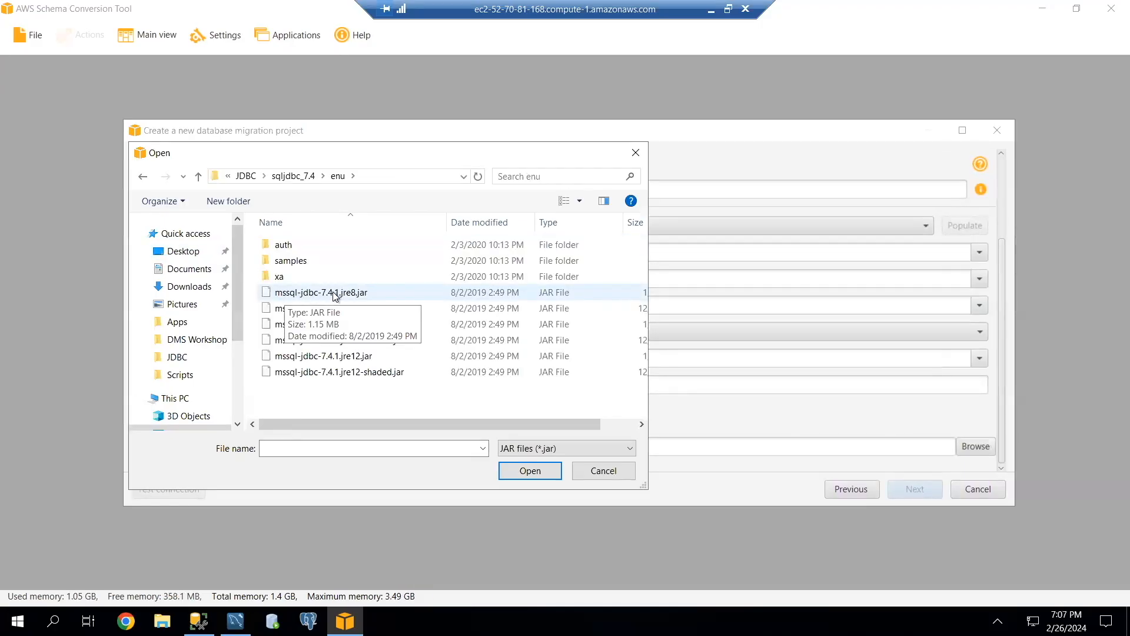
pyautogui.click(335, 295)
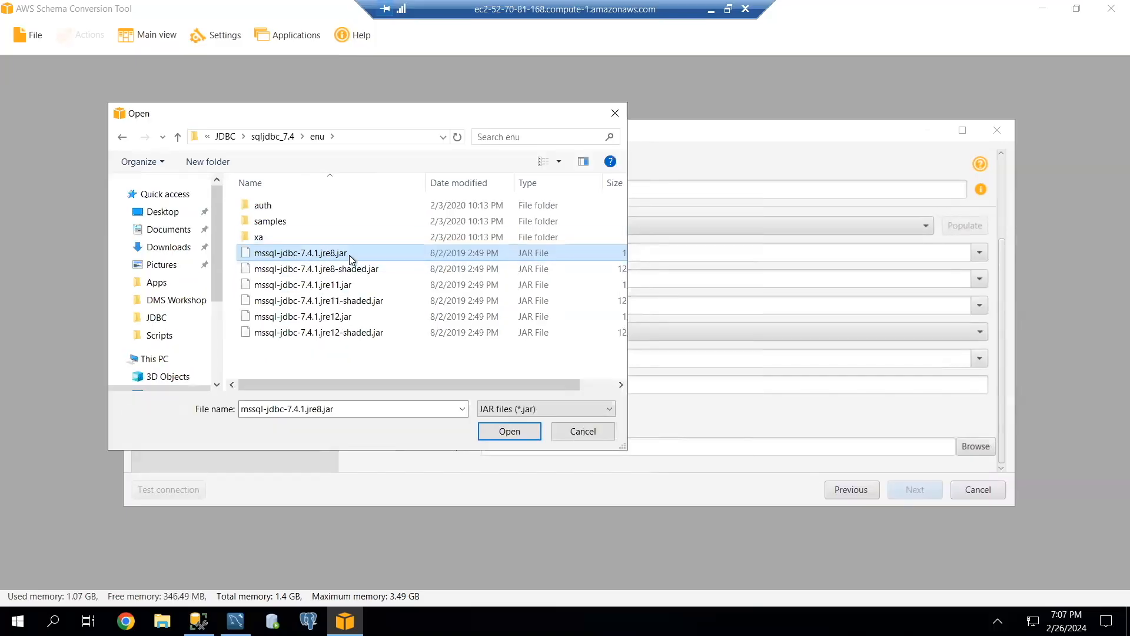
pyautogui.click(507, 431)
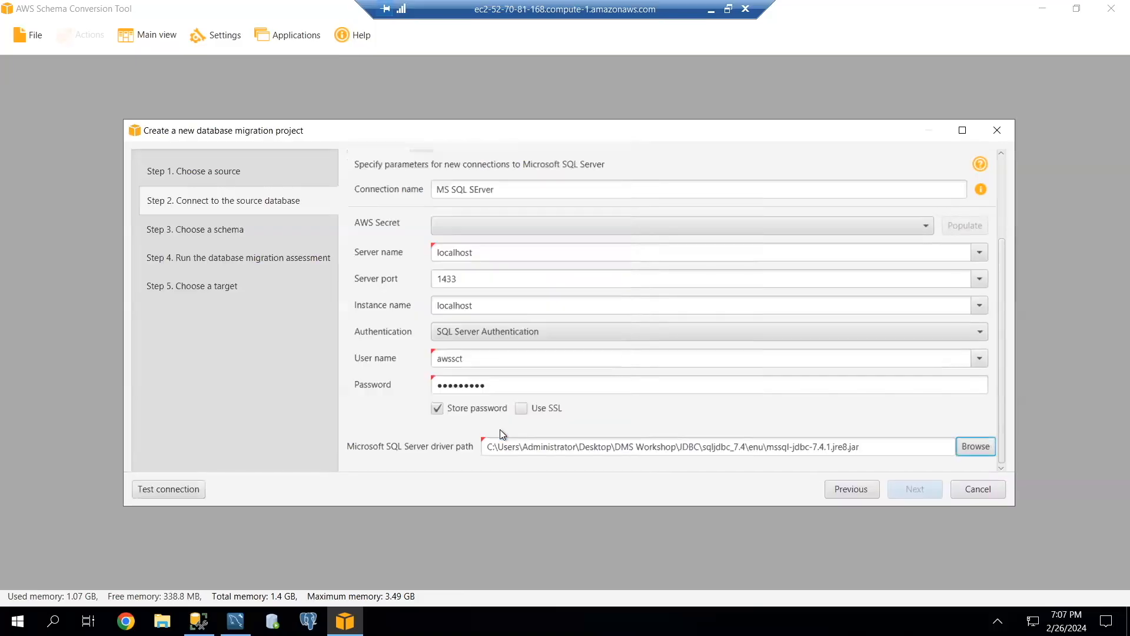
# Test the source SQL Server connection and proceed to schema selection, accepting the risk of connecting without SSL.
pyautogui.click(161, 492)
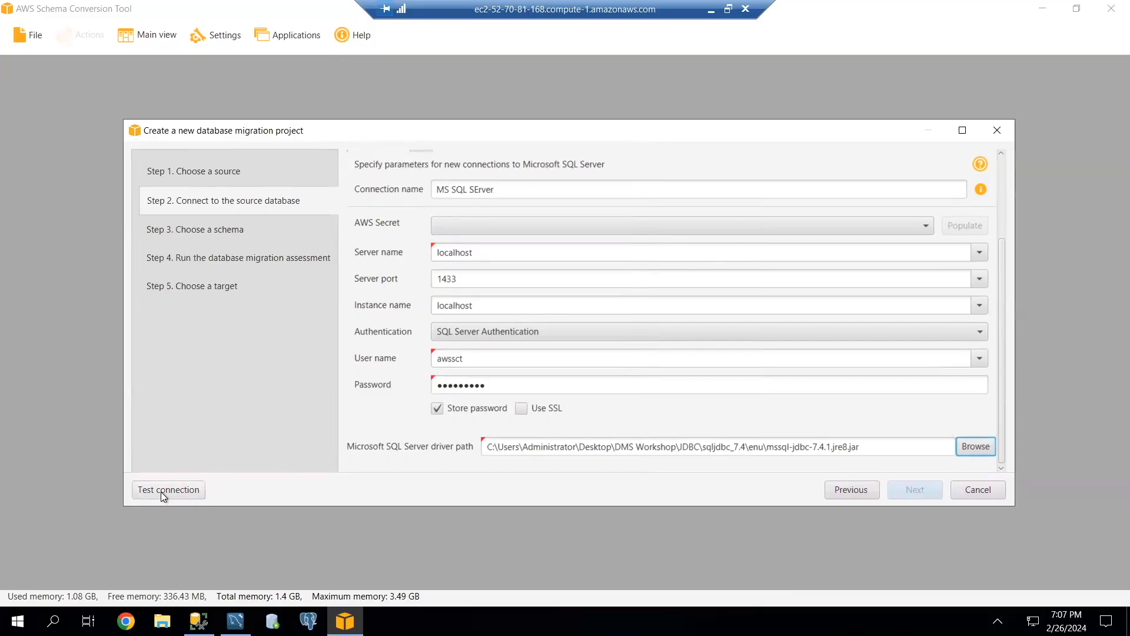
pyautogui.click(518, 358)
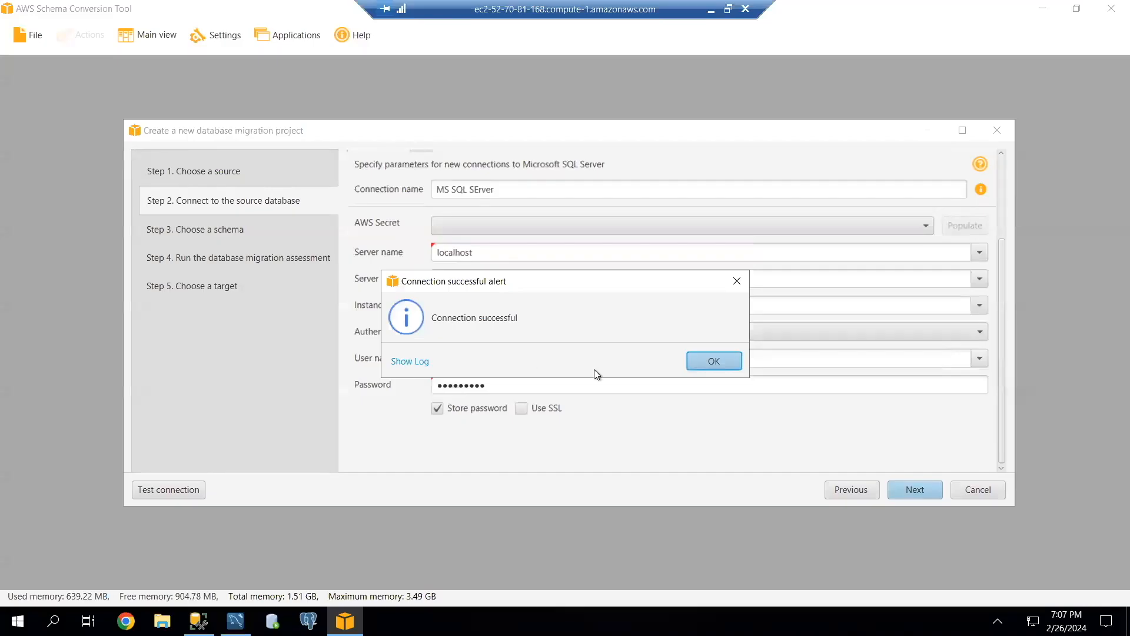
pyautogui.click(716, 360)
pyautogui.click(908, 488)
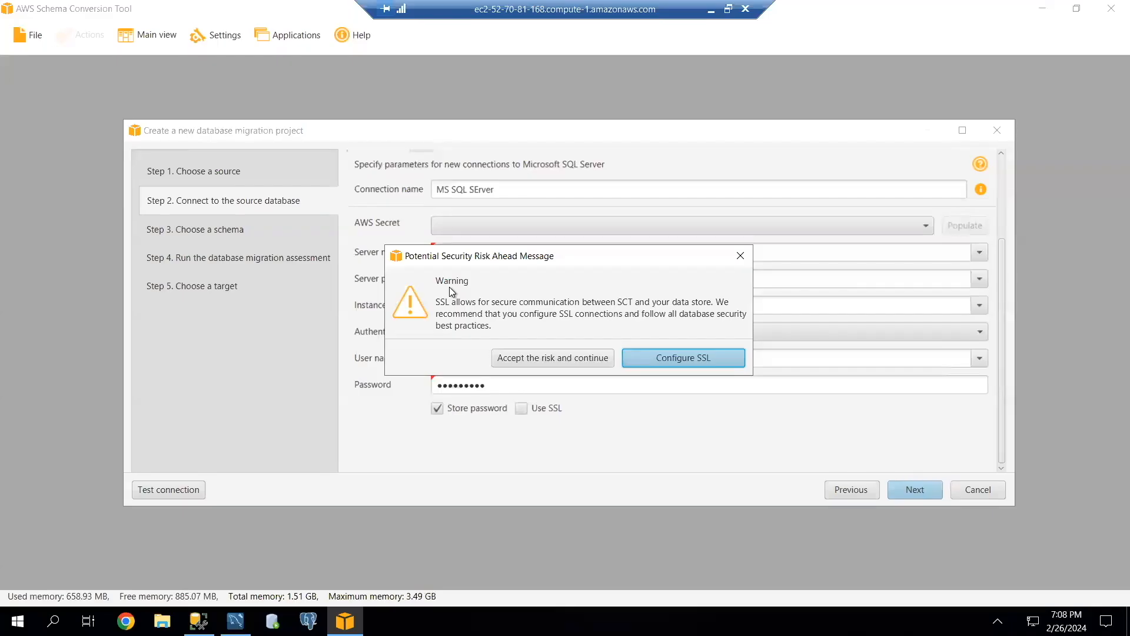
pyautogui.click(531, 358)
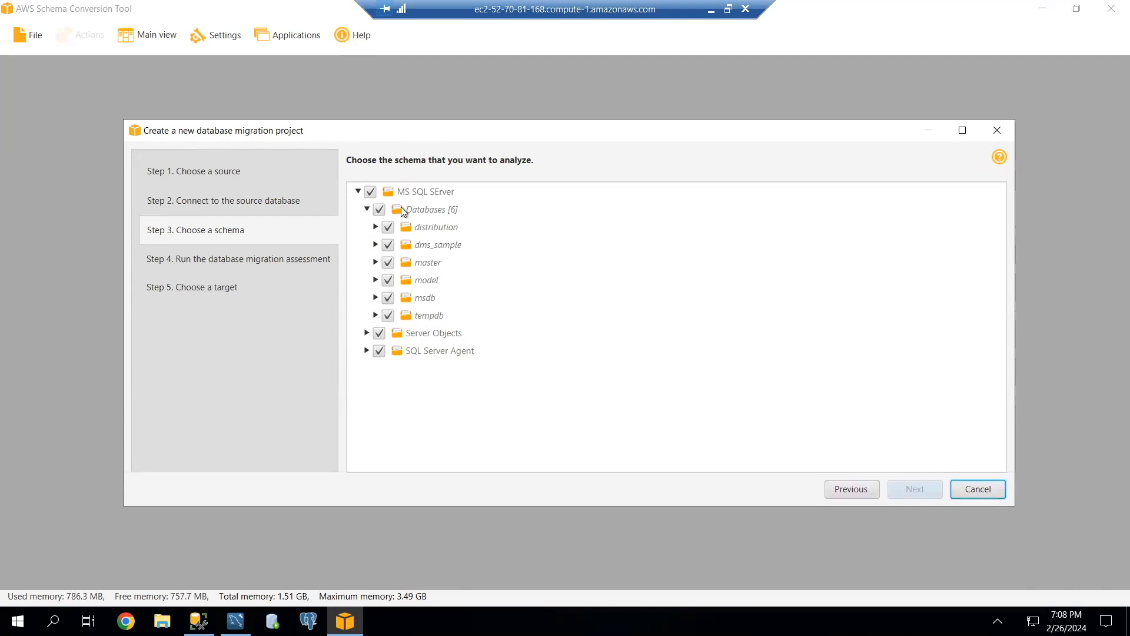
# Choose the schema of the dms_sample database for analysis and run the database migration assessment.
pyautogui.click(375, 244)
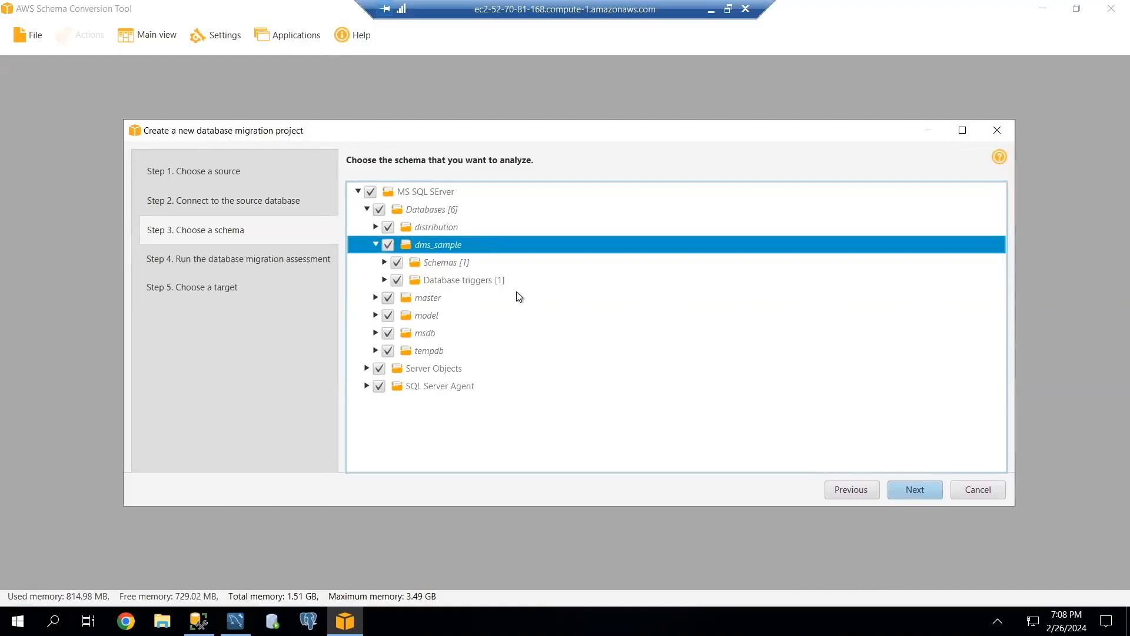
pyautogui.click(916, 490)
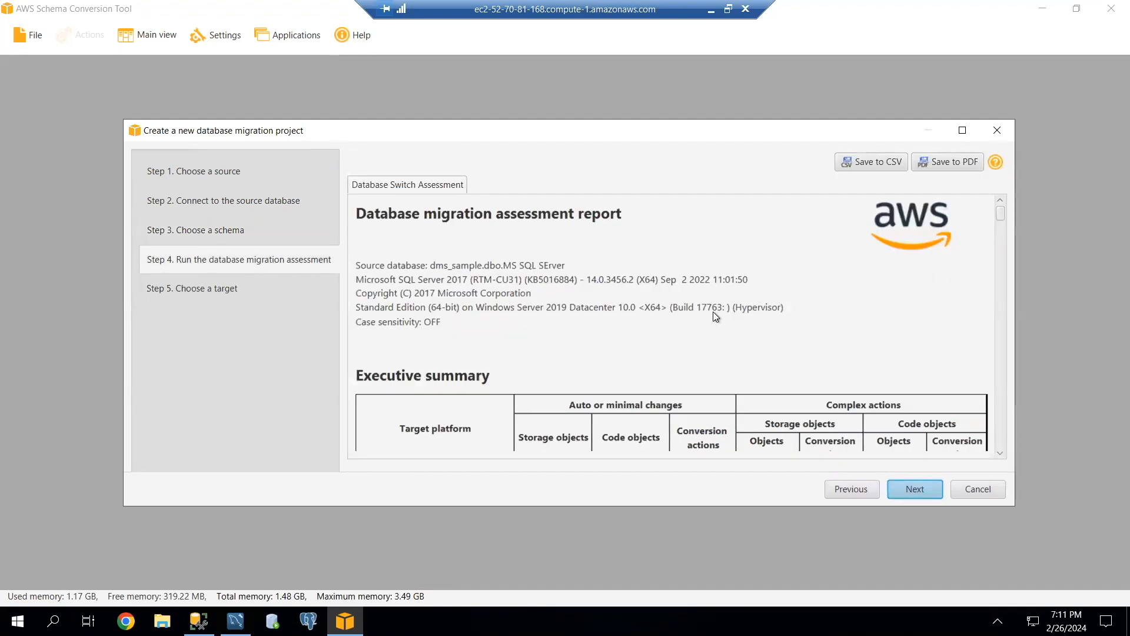
# Examine the assessment report's executive summary of target platforms and its conversion statistics for storage and code objects.
pyautogui.scroll(-3, 673, 330)
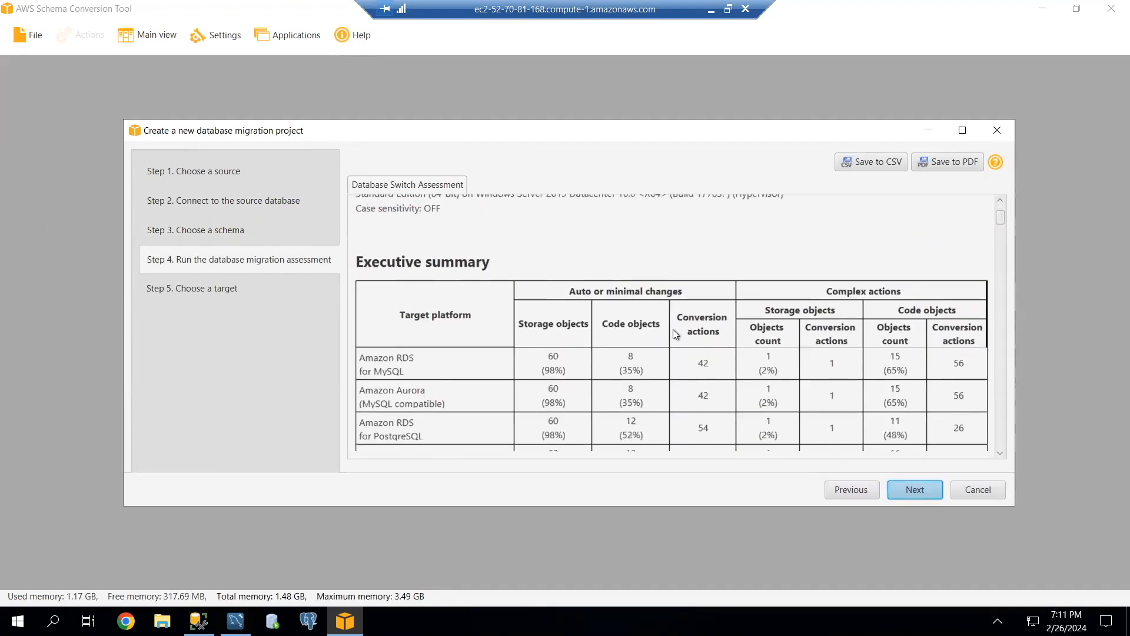
pyautogui.scroll(3, 673, 329)
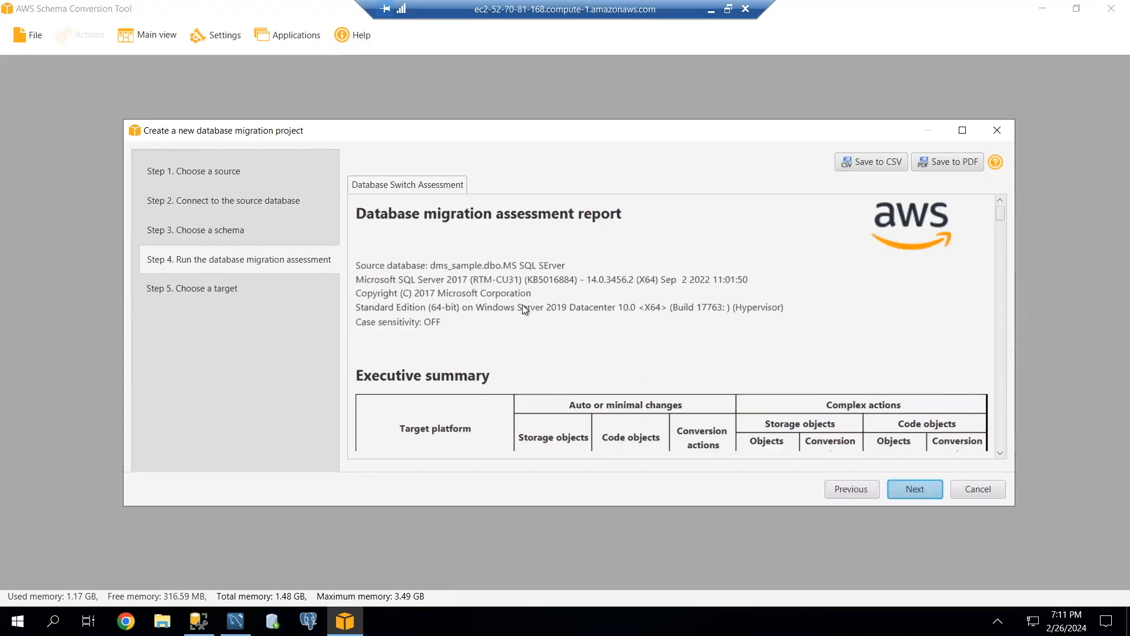
pyautogui.scroll(-4, 523, 305)
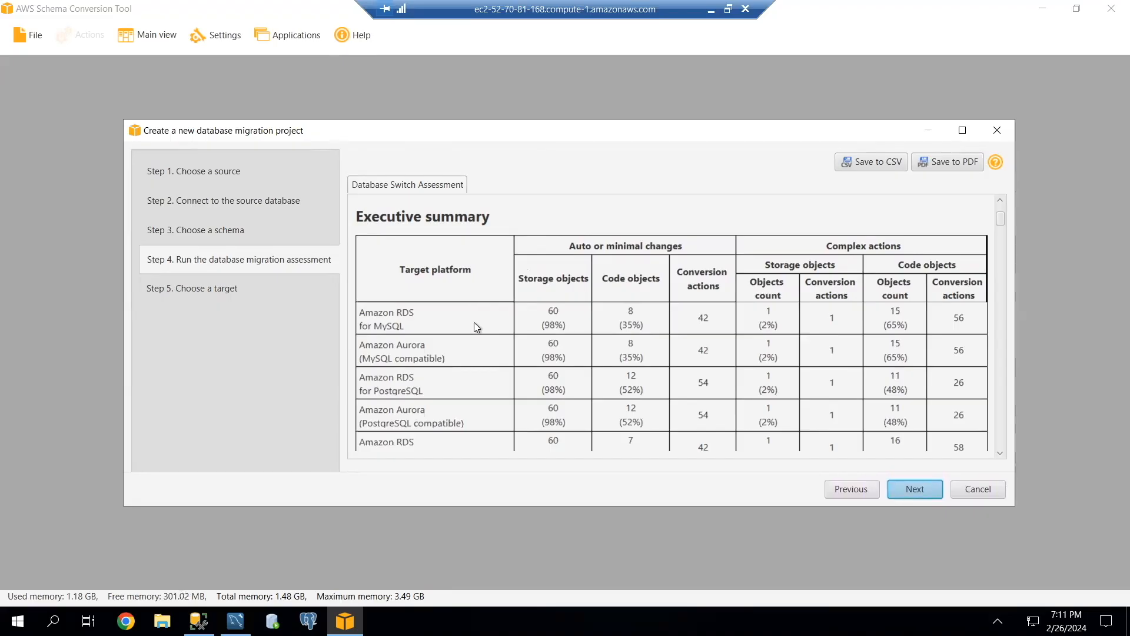
pyautogui.scroll(-1, 476, 327)
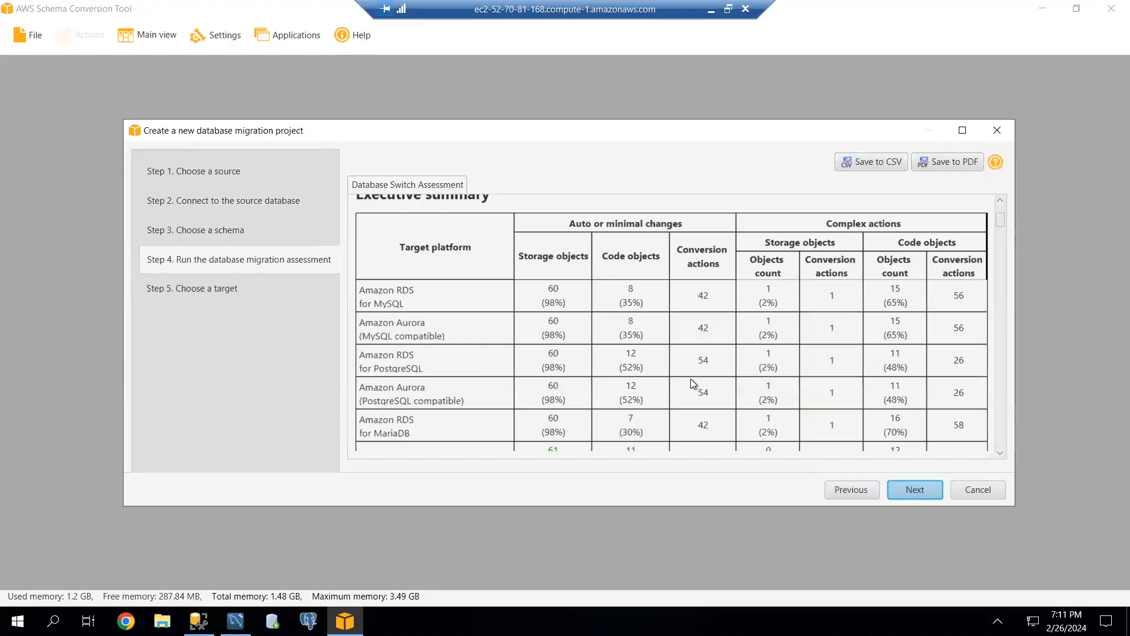
pyautogui.scroll(-5, 690, 379)
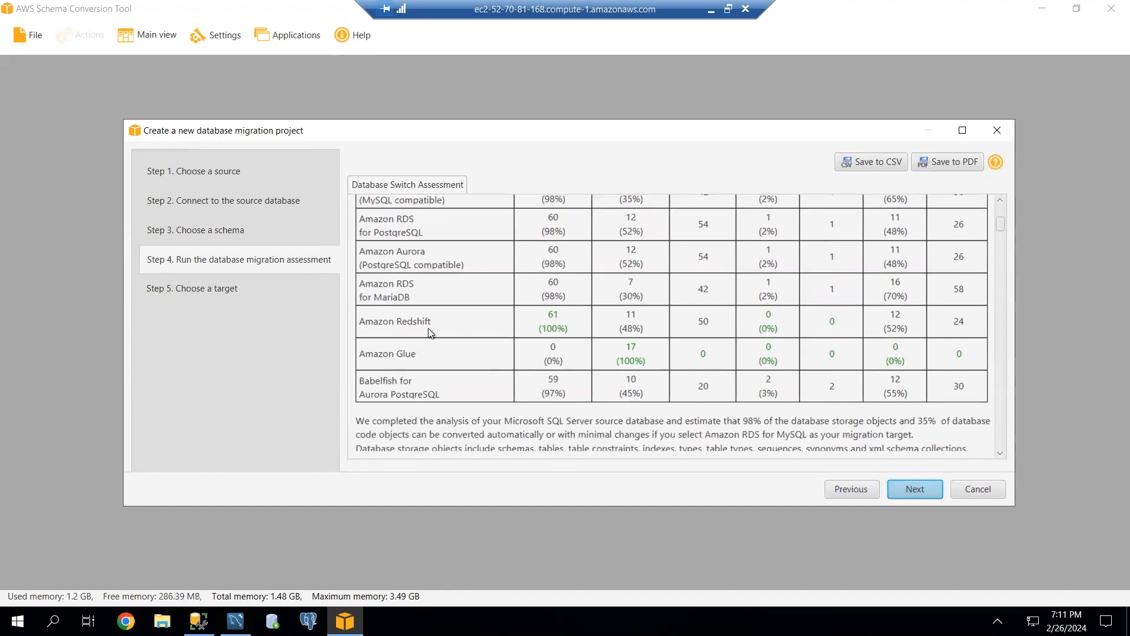
pyautogui.scroll(-10, 729, 348)
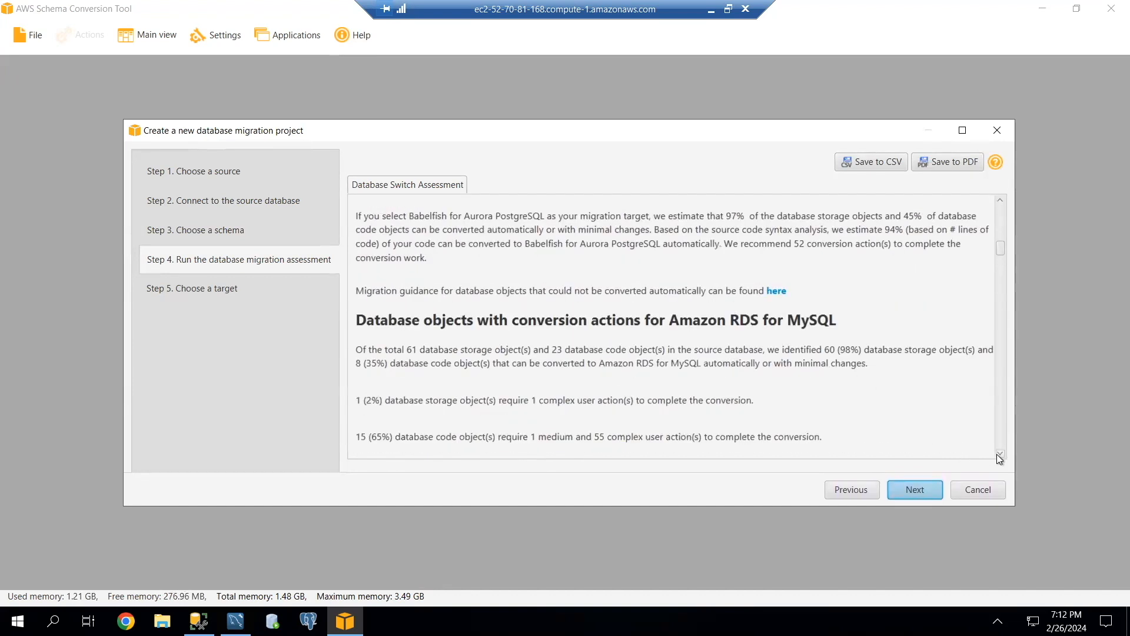
pyautogui.scroll(-8, 999, 457)
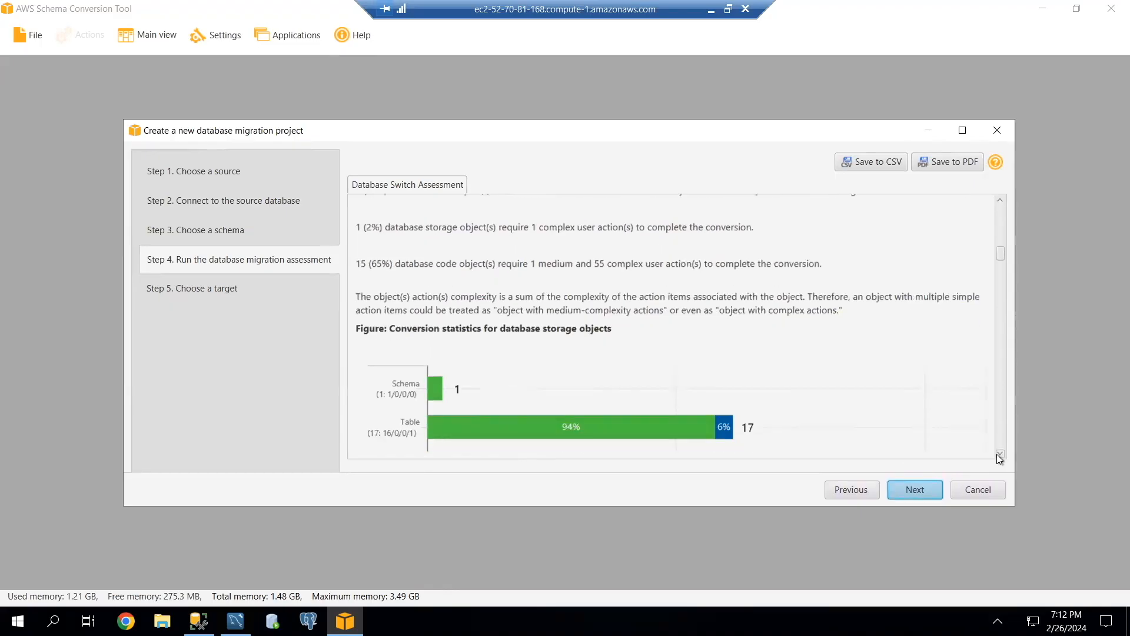
pyautogui.scroll(-3, 999, 457)
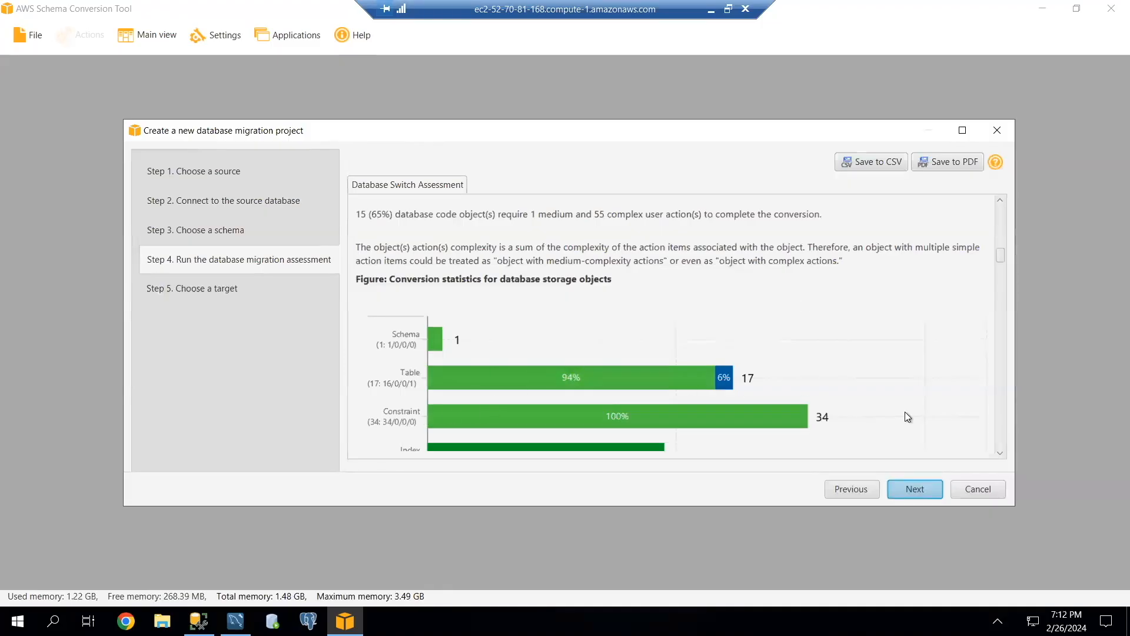
pyautogui.click(1001, 457)
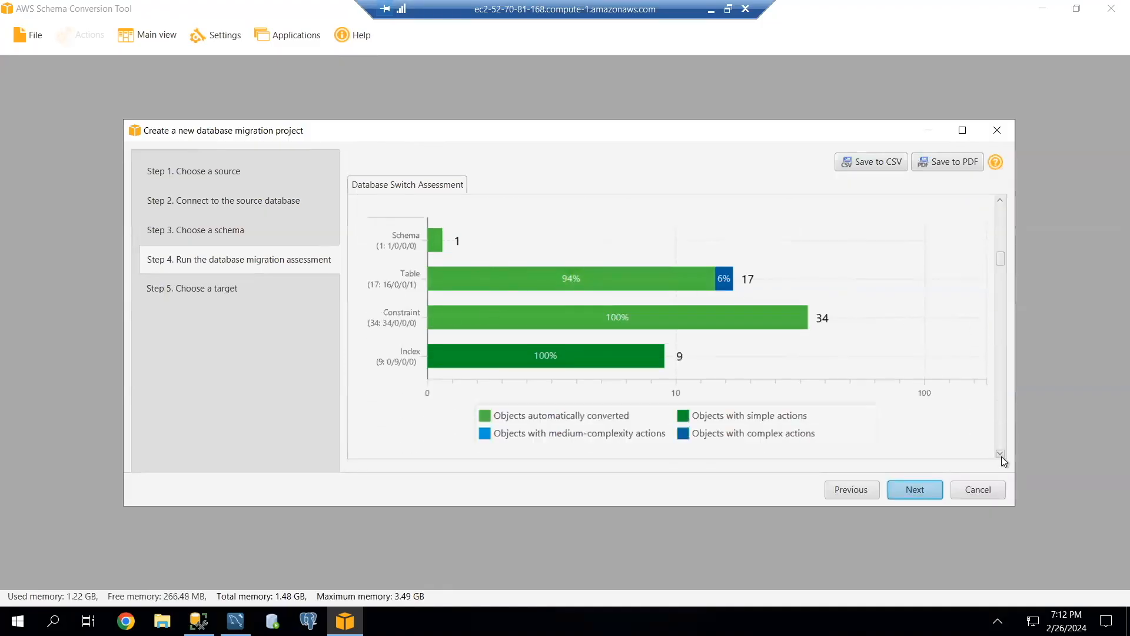
pyautogui.click(1001, 457)
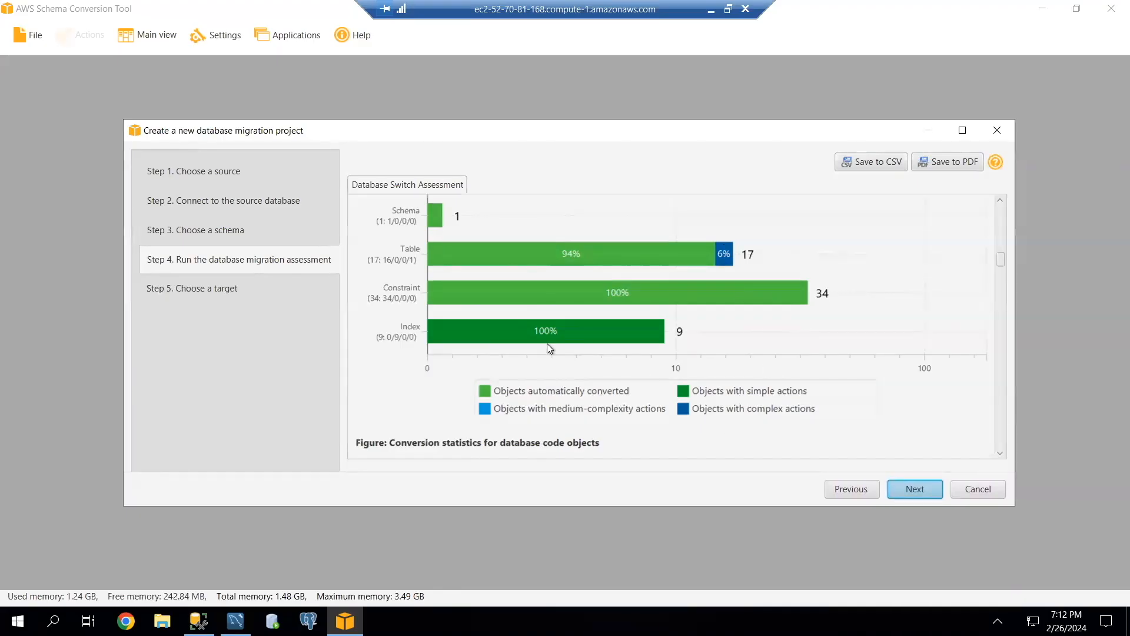
pyautogui.scroll(-5, 546, 344)
pyautogui.scroll(-15, 592, 356)
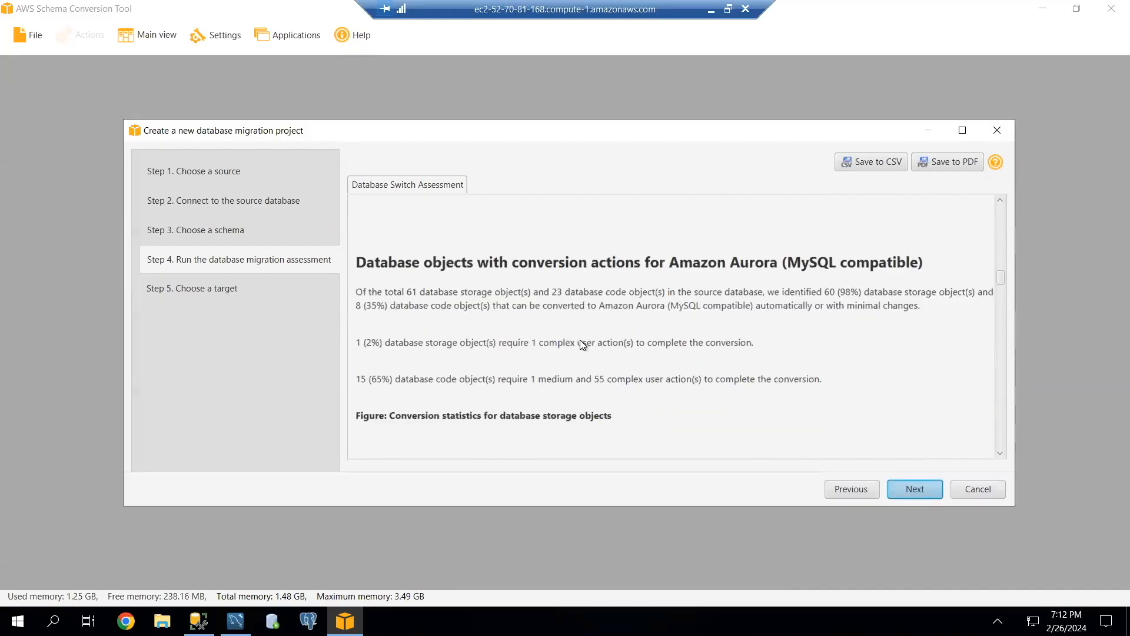
pyautogui.scroll(-10, 580, 340)
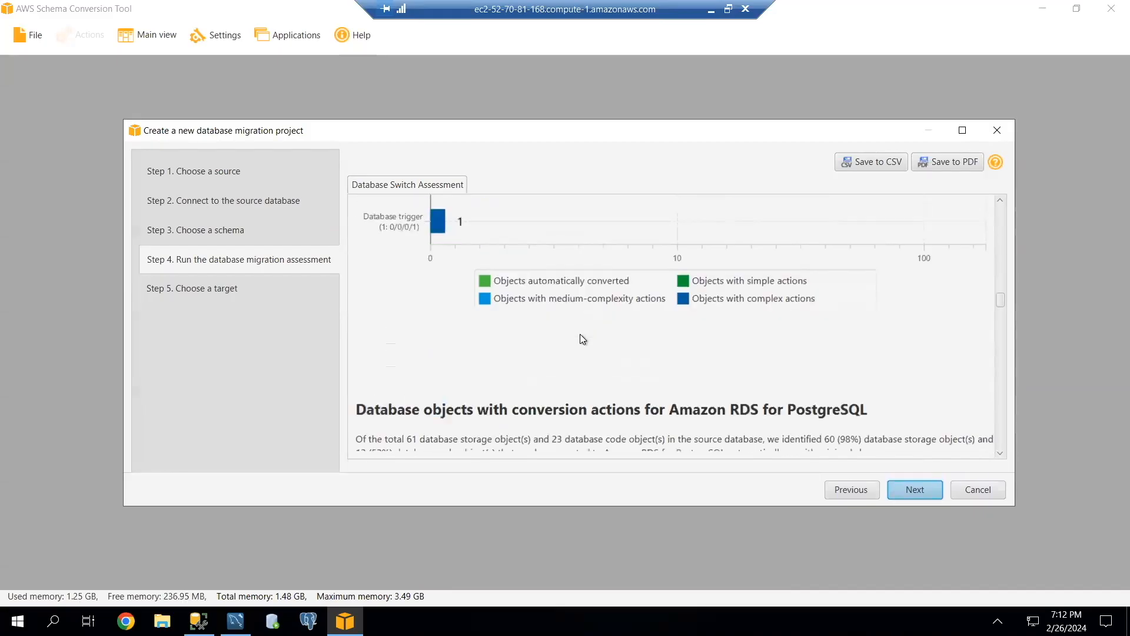
# Save the assessment report to the Desktop as a PDF named Amazon RDS for Microsoft SQL Server.
pyautogui.click(941, 161)
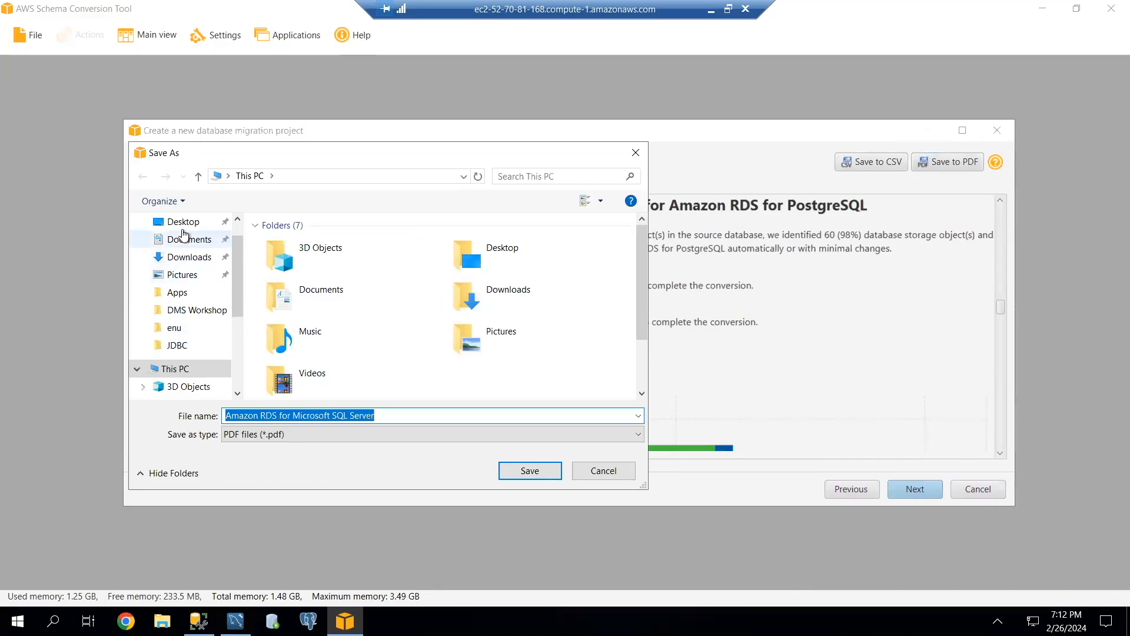
pyautogui.click(180, 222)
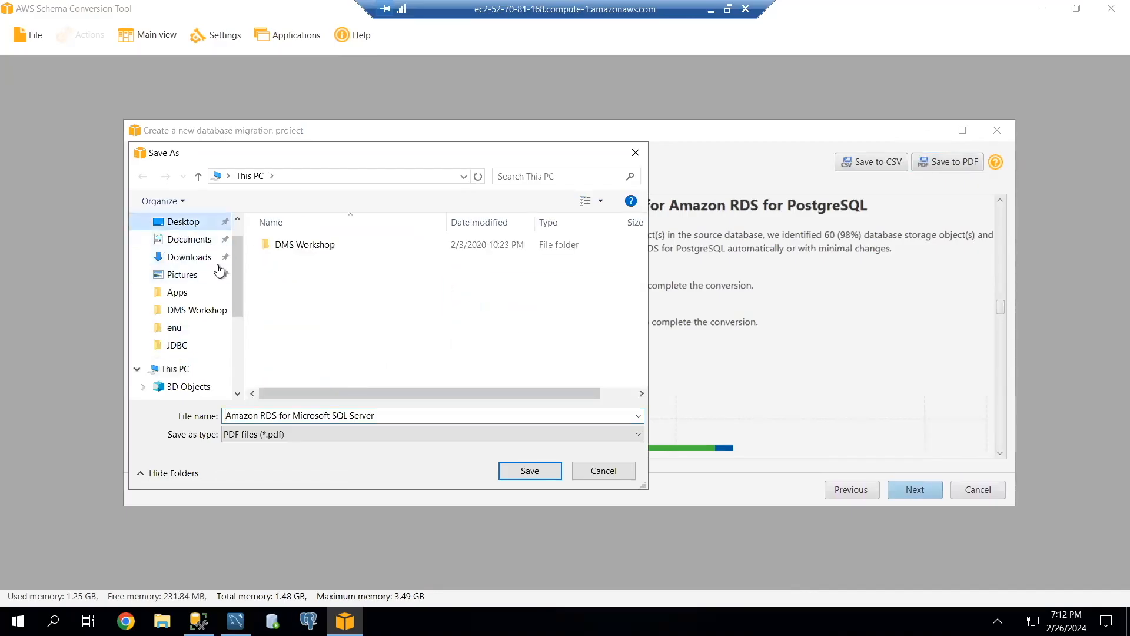
pyautogui.click(524, 471)
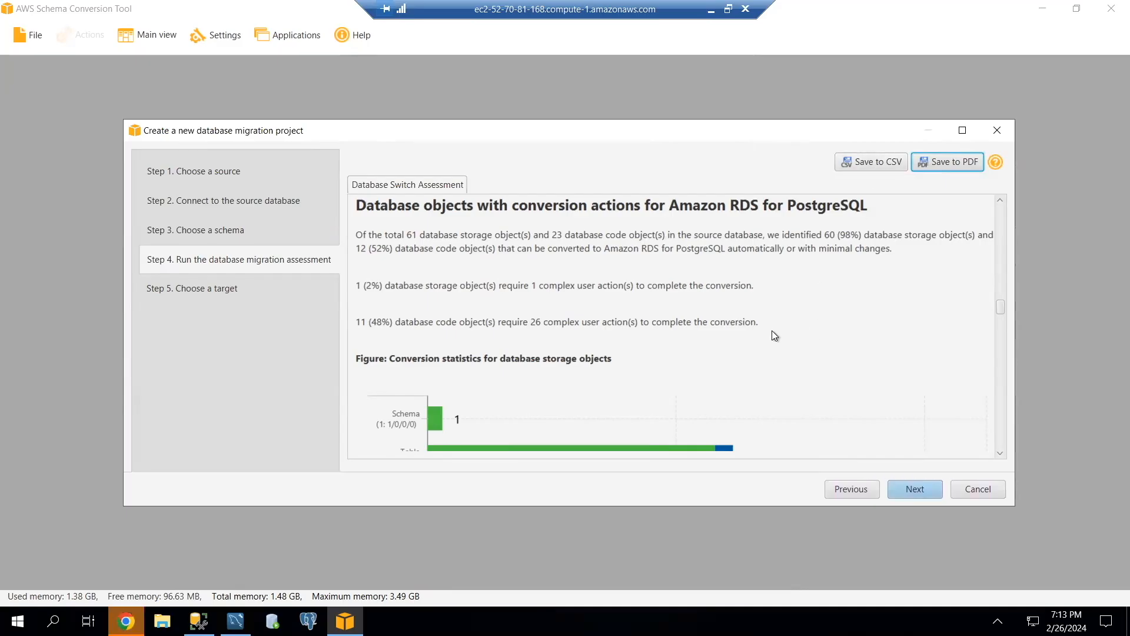
# Proceed to the target selection and name the Amazon RDS for MySQL connection DMS-demo-Aurora-MySQL-Target.
pyautogui.scroll(-3, 771, 330)
pyautogui.click(912, 488)
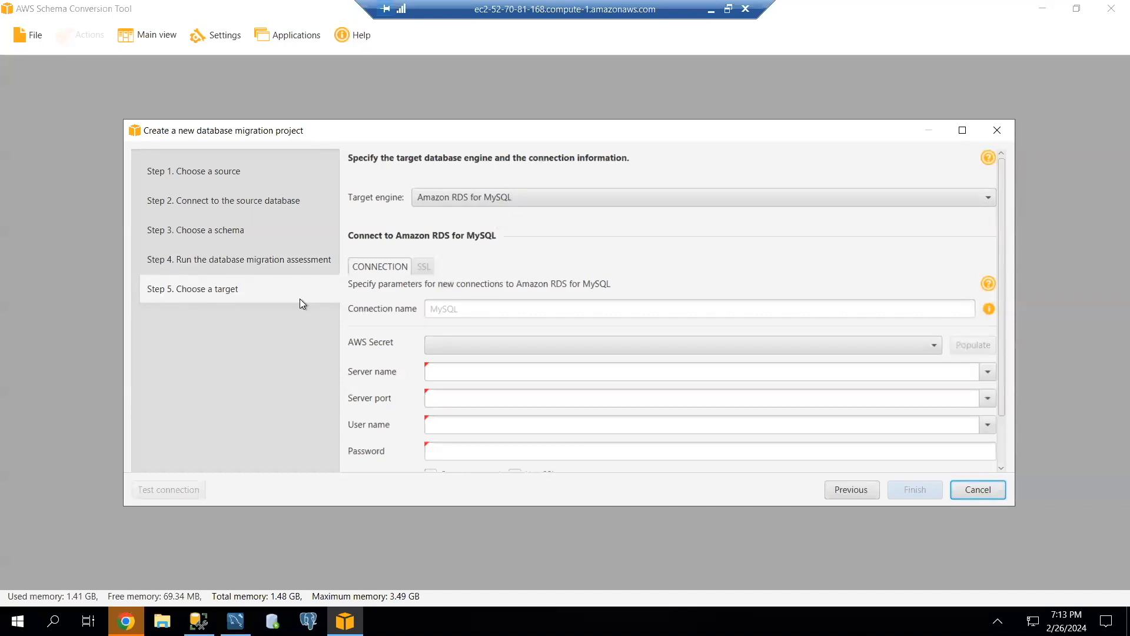
pyautogui.click(438, 309)
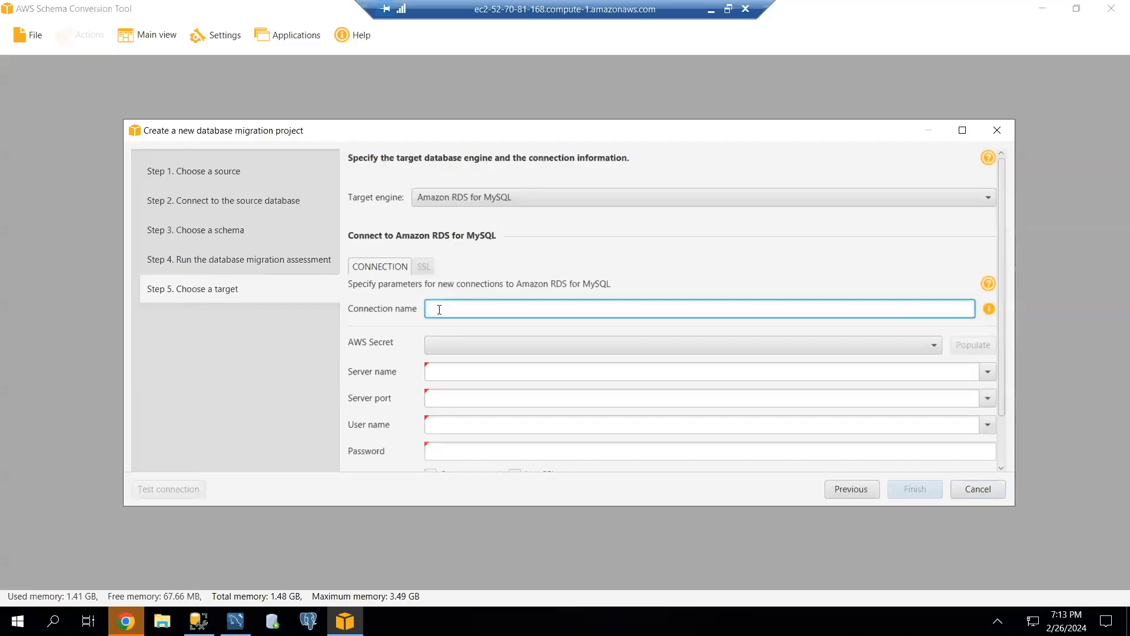
pyautogui.write('DMS-demo-Aurora-MySQL-Target')
# Copy the Aurora MySQL instance endpoint from the Amazon RDS console and use it as the target's server name in AWS Schema Conversion Tool.
pyautogui.click(509, 369)
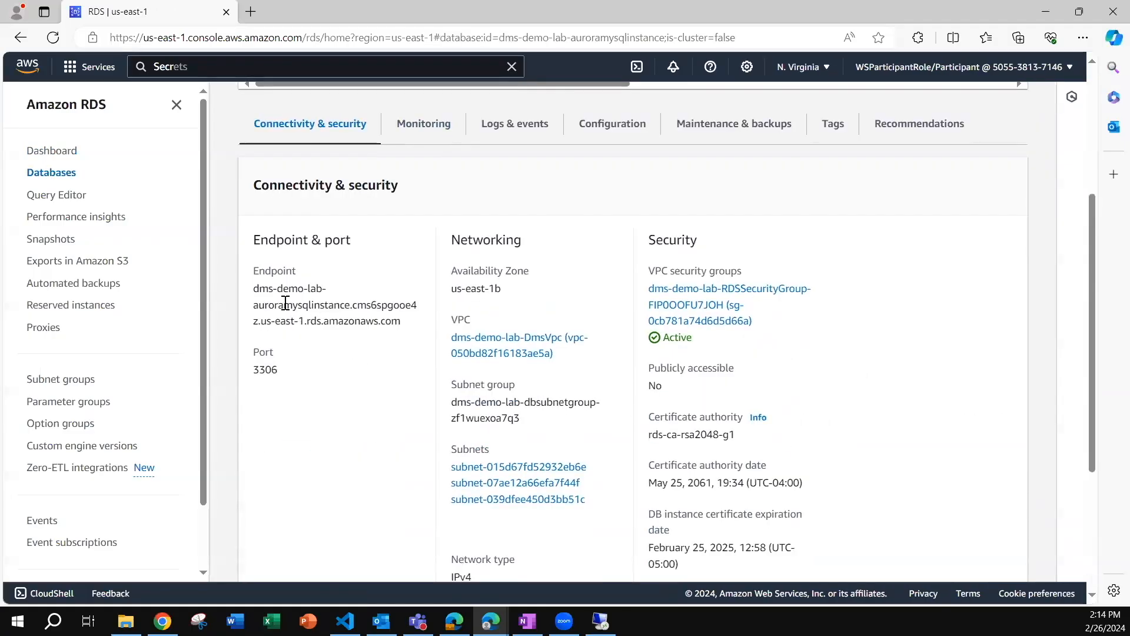
pyautogui.moveTo(254, 288); pyautogui.dragTo(423, 323)
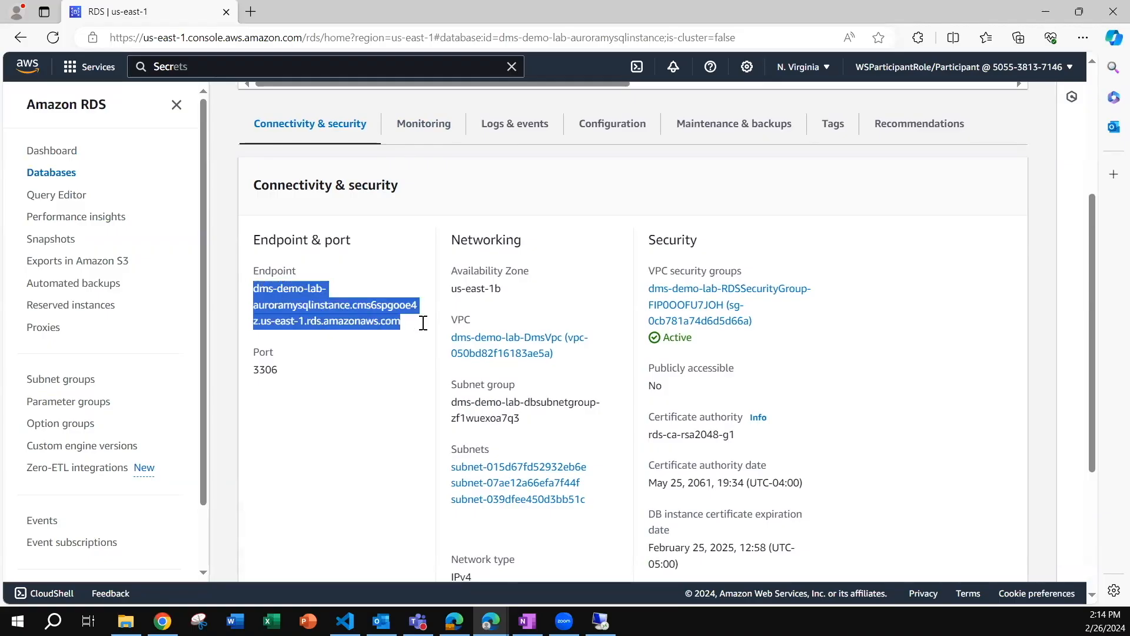
pyautogui.hotkey('ctrl', 'c')
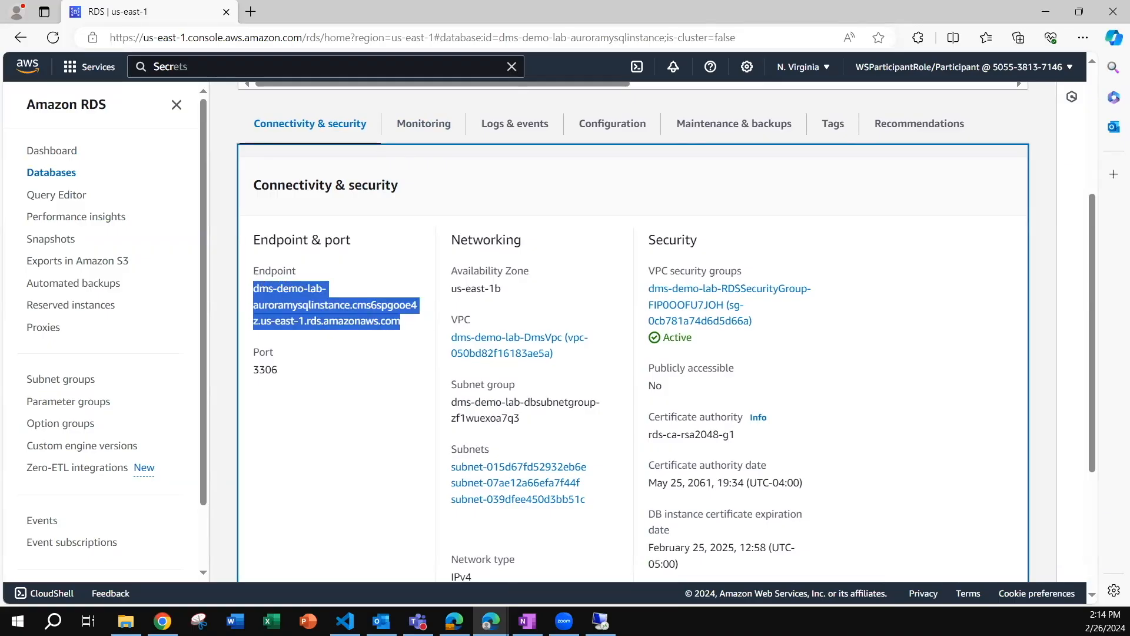
pyautogui.hotkey('alt', 'Tab')
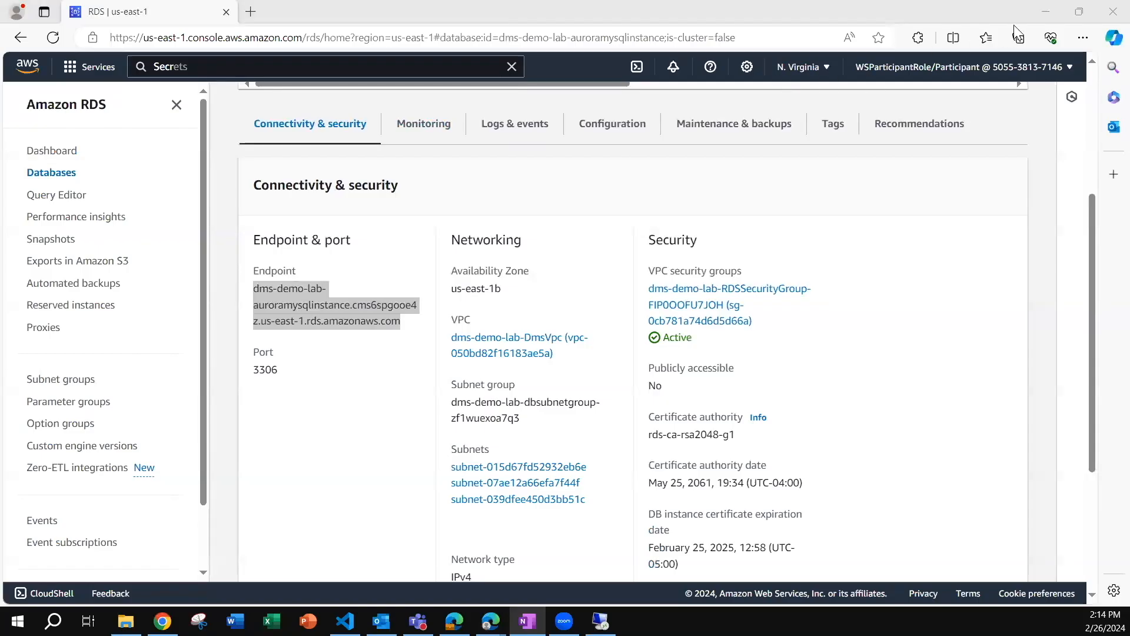
pyautogui.click(1045, 11)
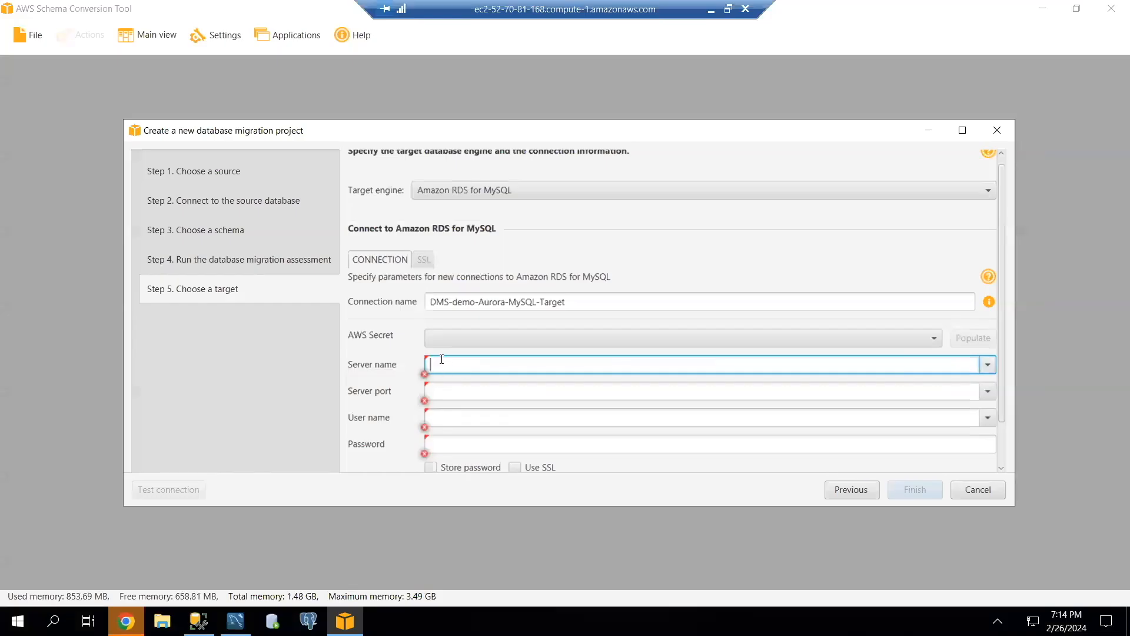
pyautogui.hotkey('ctrl', 'v')
# Set the target connection's server port to 3306 and its user name to dbmaster.
pyautogui.click(446, 389)
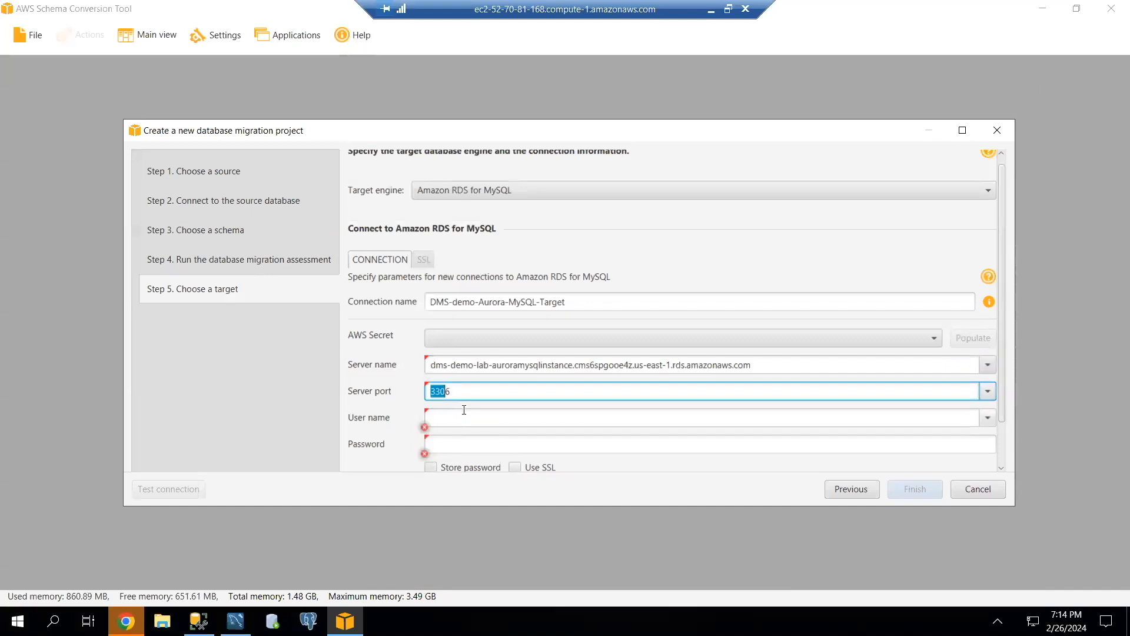
pyautogui.click(453, 416)
pyautogui.write('dbmaster')
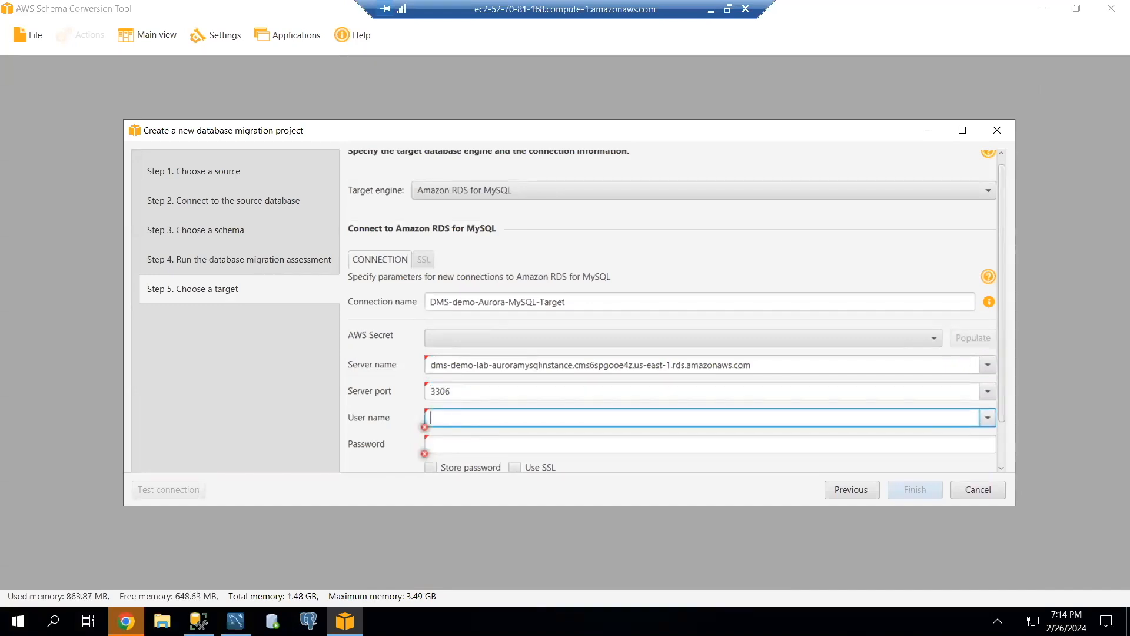
# Enter the target database account password and enable storing it.
pyautogui.scroll(-2, 492, 404)
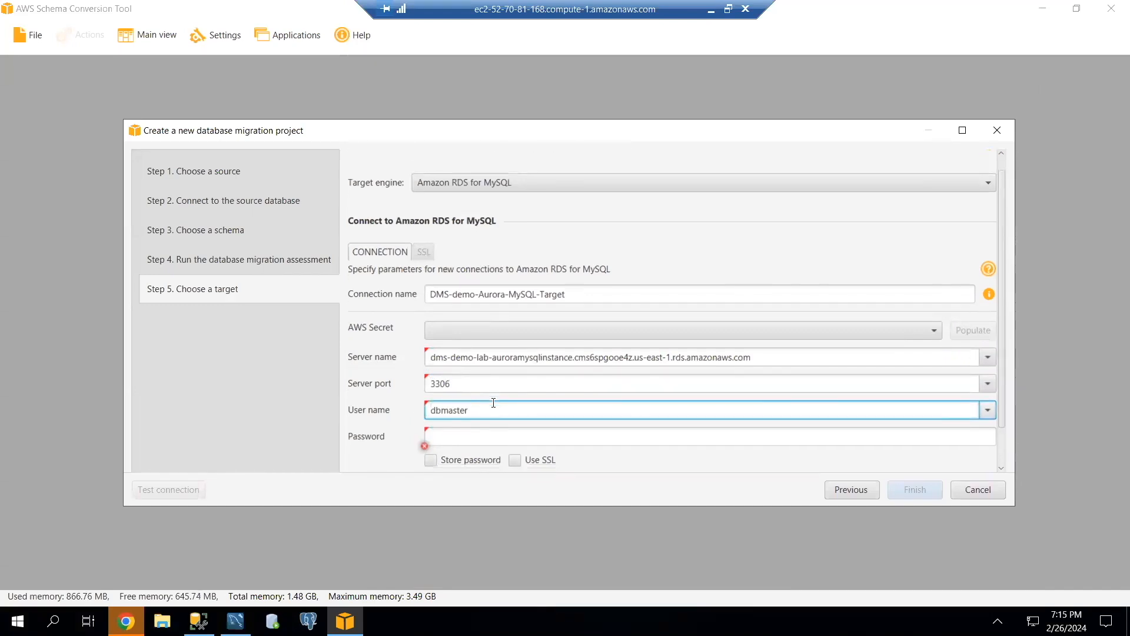
pyautogui.click(518, 429)
pyautogui.hotkey('ctrl', 'v')
pyautogui.scroll(-1, 428, 450)
pyautogui.click(430, 445)
# Set the MySQL driver path to mysql-connector-java-8.0.16.jar in the DMS Workshop\JDBC folder.
pyautogui.scroll(-2, 937, 351)
pyautogui.scroll(-1, 937, 351)
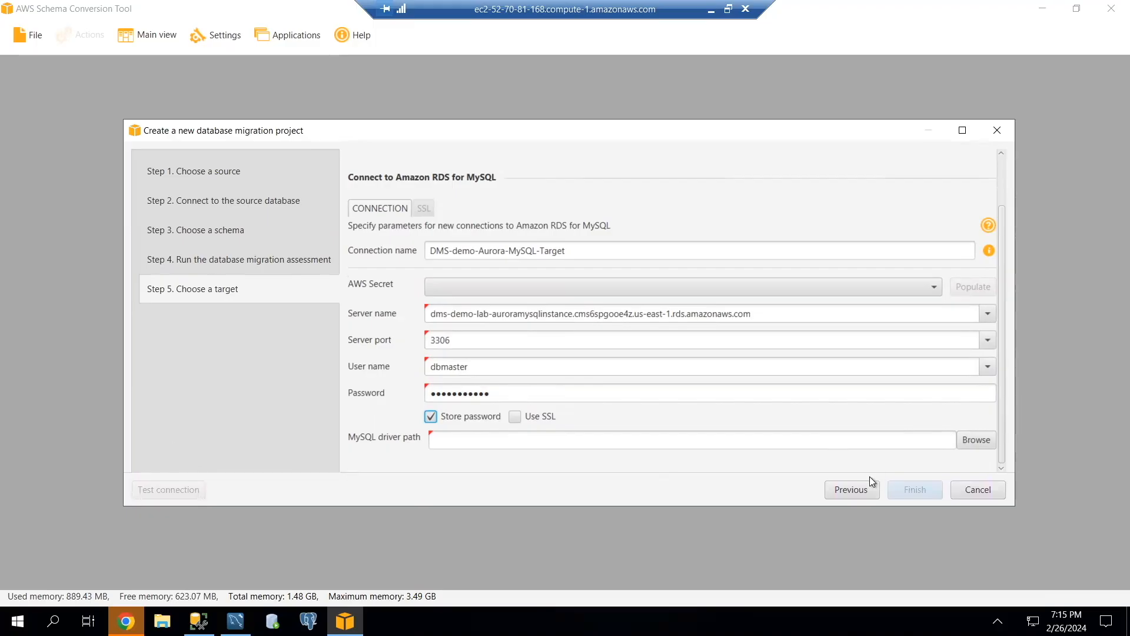
pyautogui.click(968, 440)
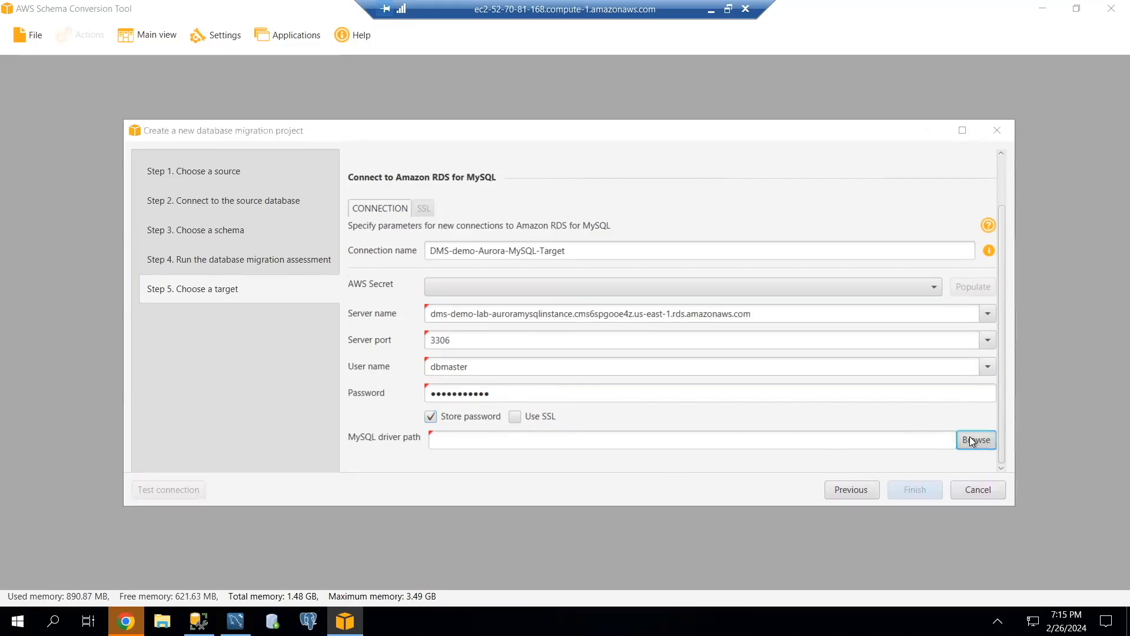
pyautogui.click(330, 261)
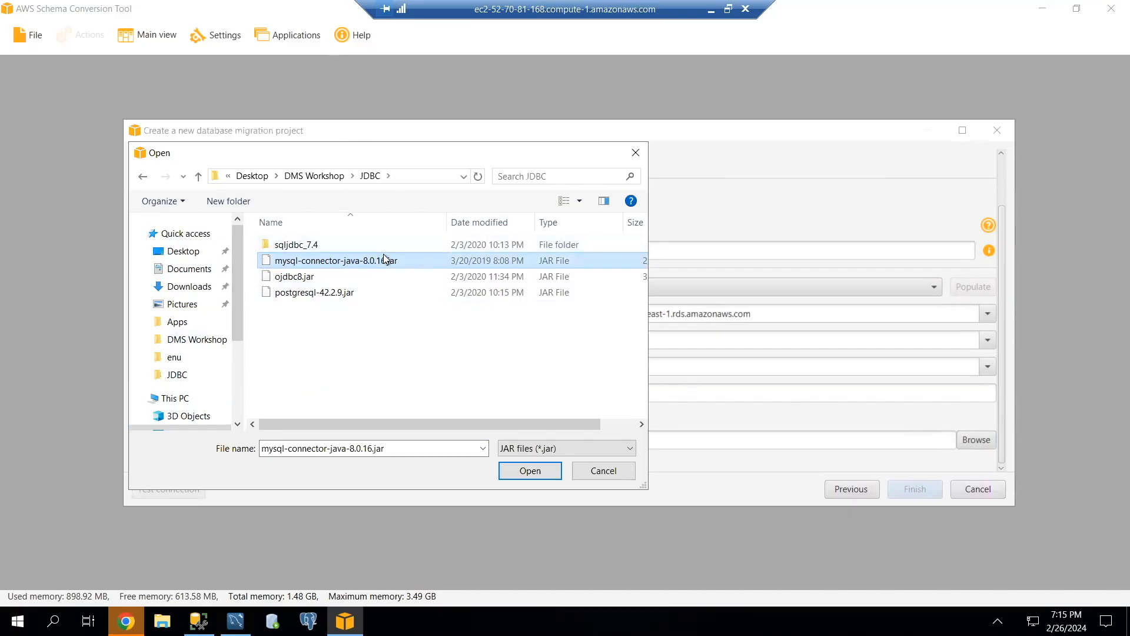
pyautogui.click(528, 471)
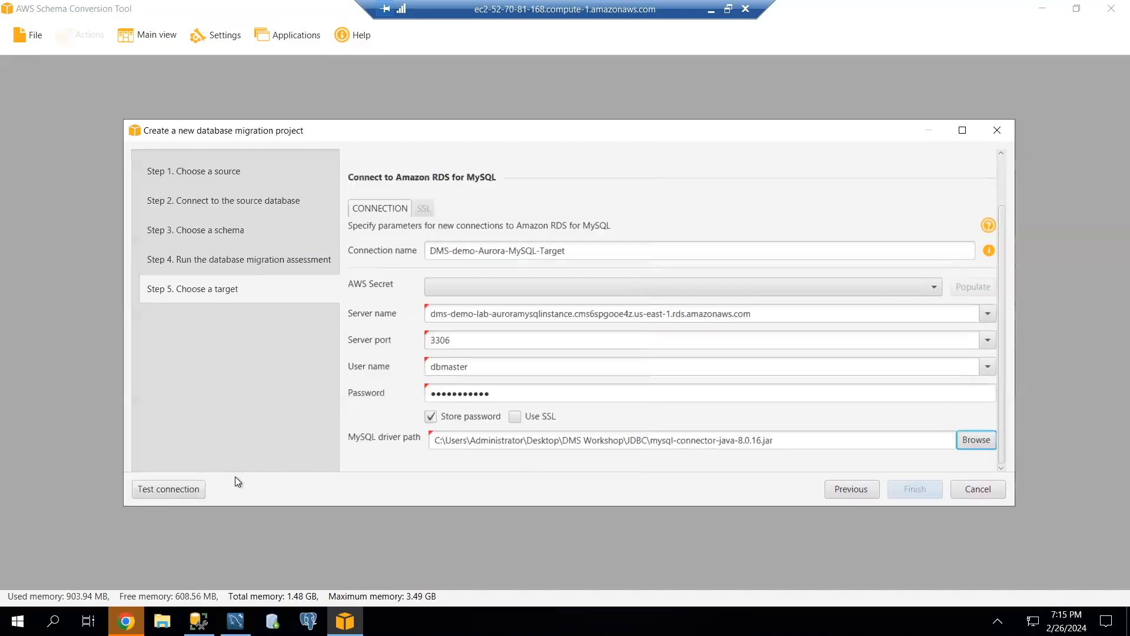
# Test the target MySQL connection, accepting the risk of not using SSL, and finish creating the migration project.
pyautogui.click(175, 489)
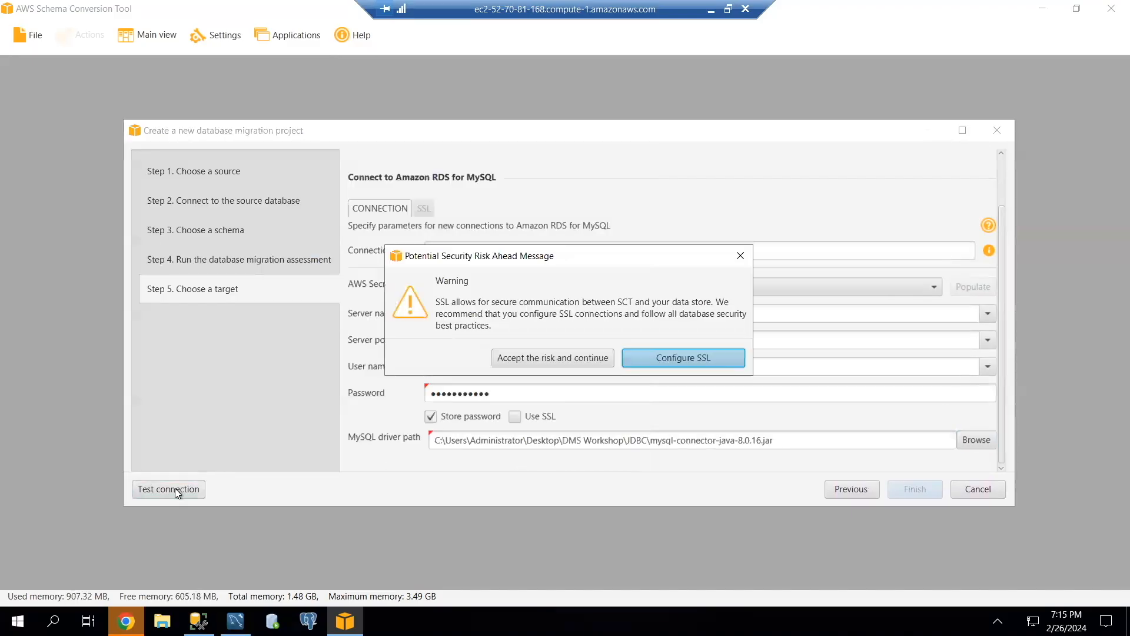
pyautogui.click(532, 358)
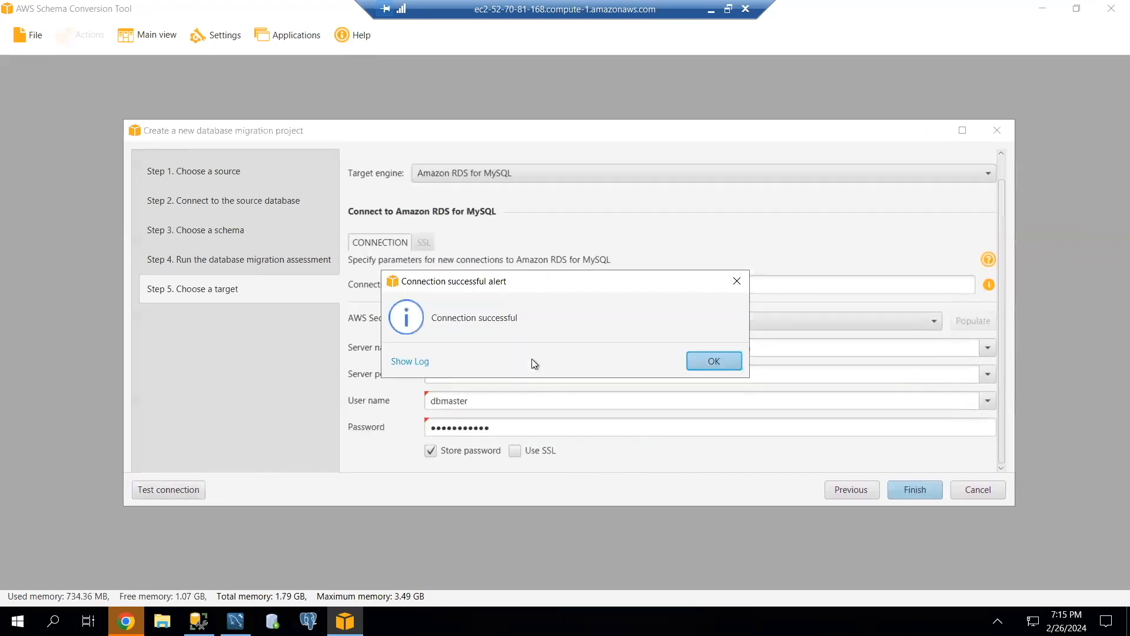
pyautogui.click(691, 365)
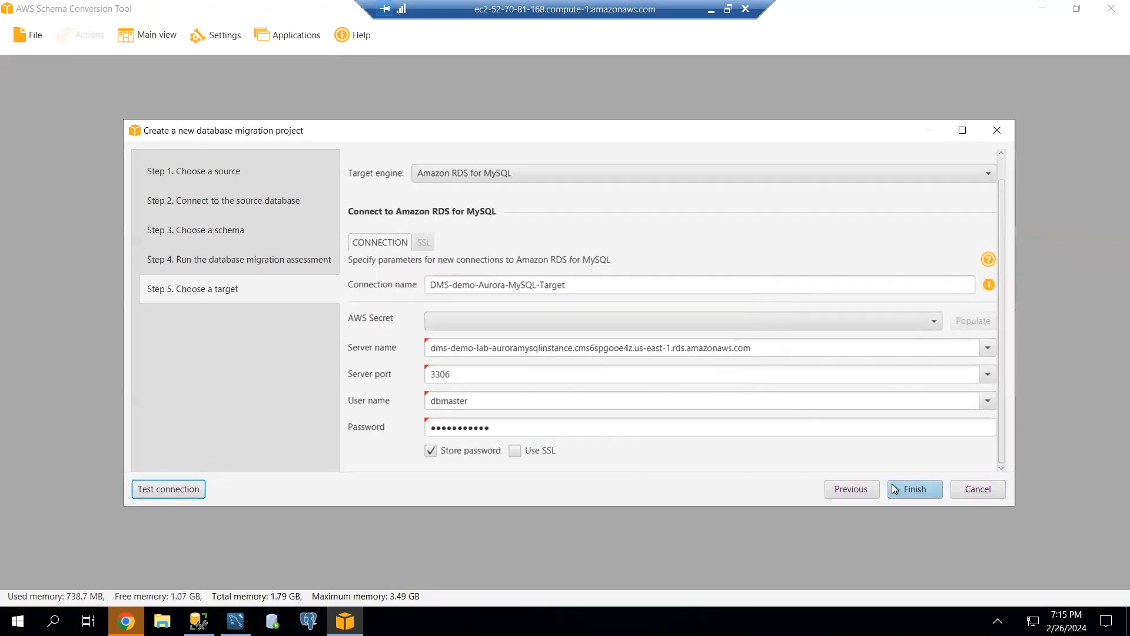
pyautogui.click(911, 494)
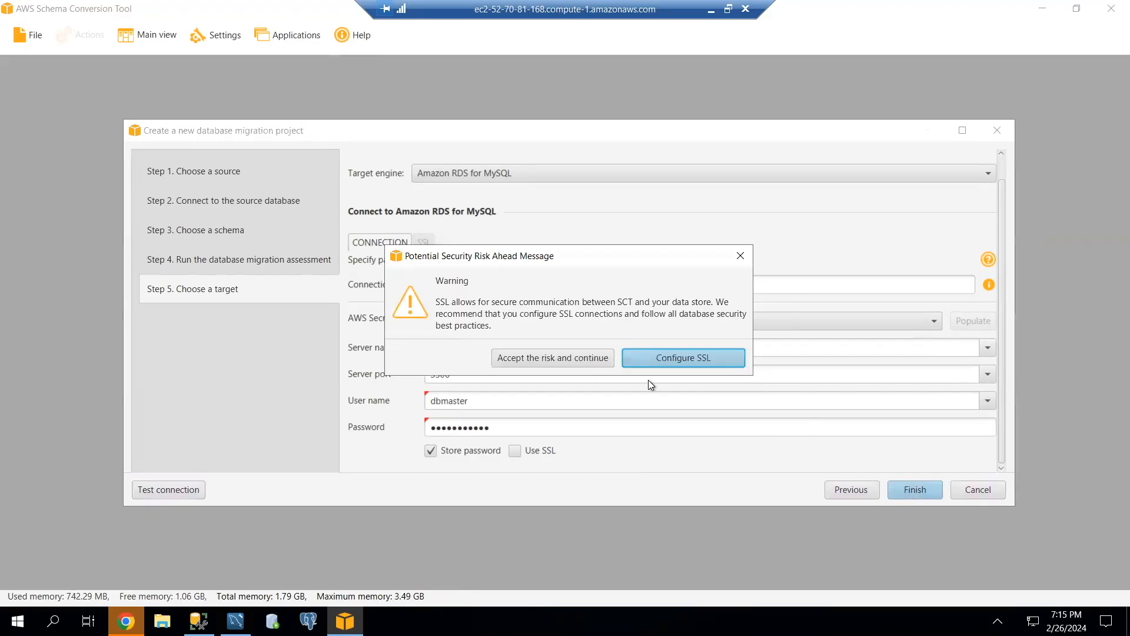
pyautogui.click(553, 353)
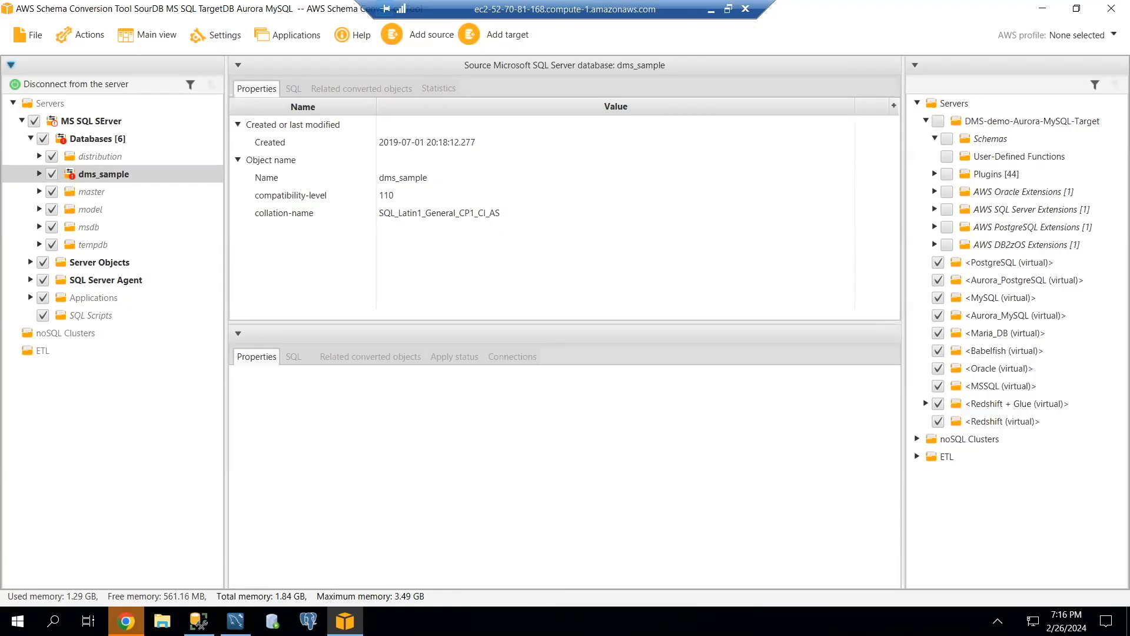
# Open the assessment report view and examine the dms_sample.dbo summary and conversion statistics charts.
pyautogui.click(152, 39)
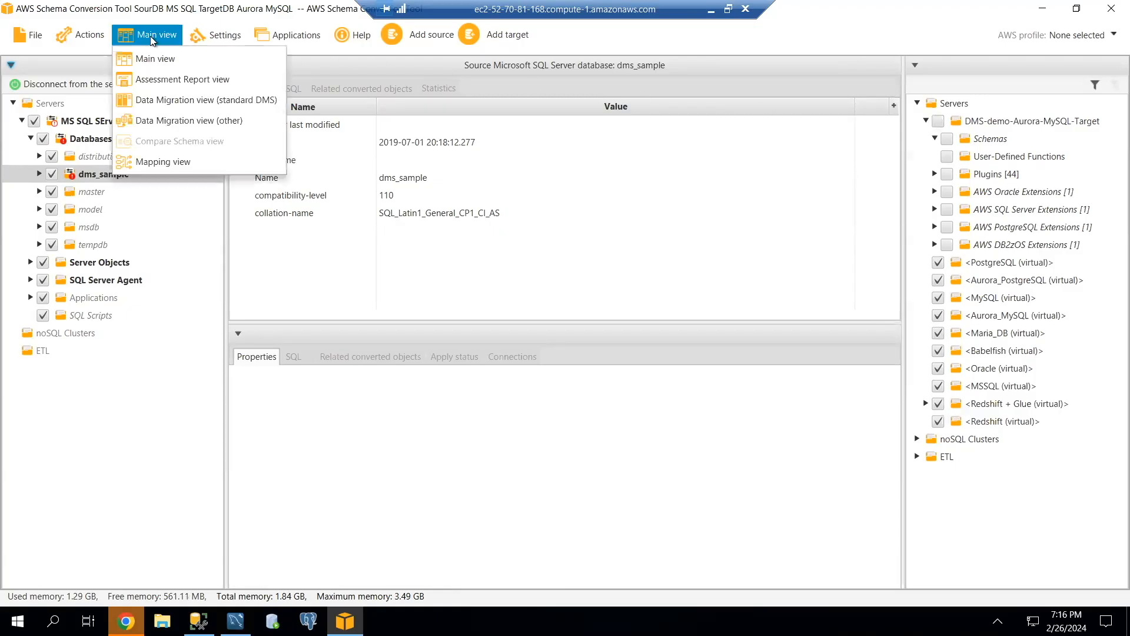
pyautogui.click(196, 80)
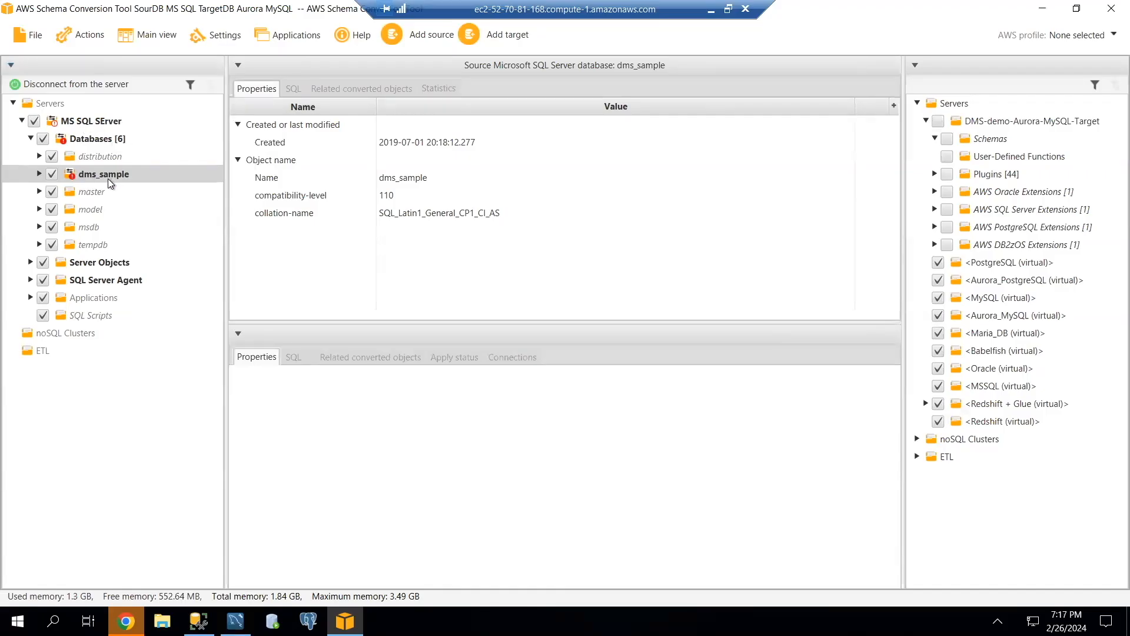
pyautogui.click(137, 31)
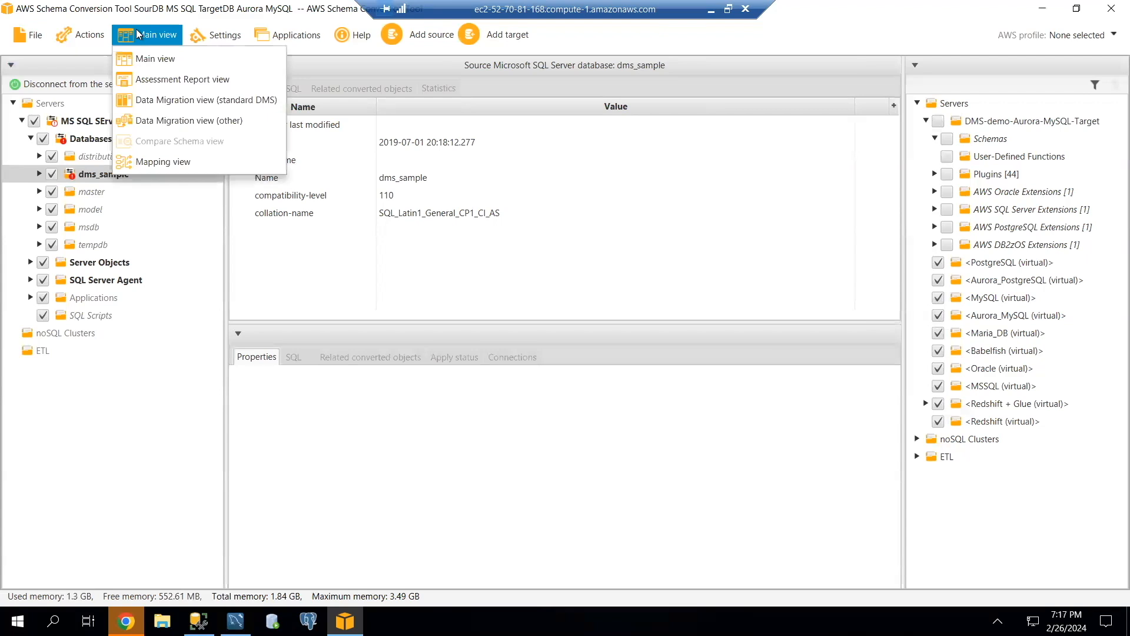
pyautogui.click(164, 79)
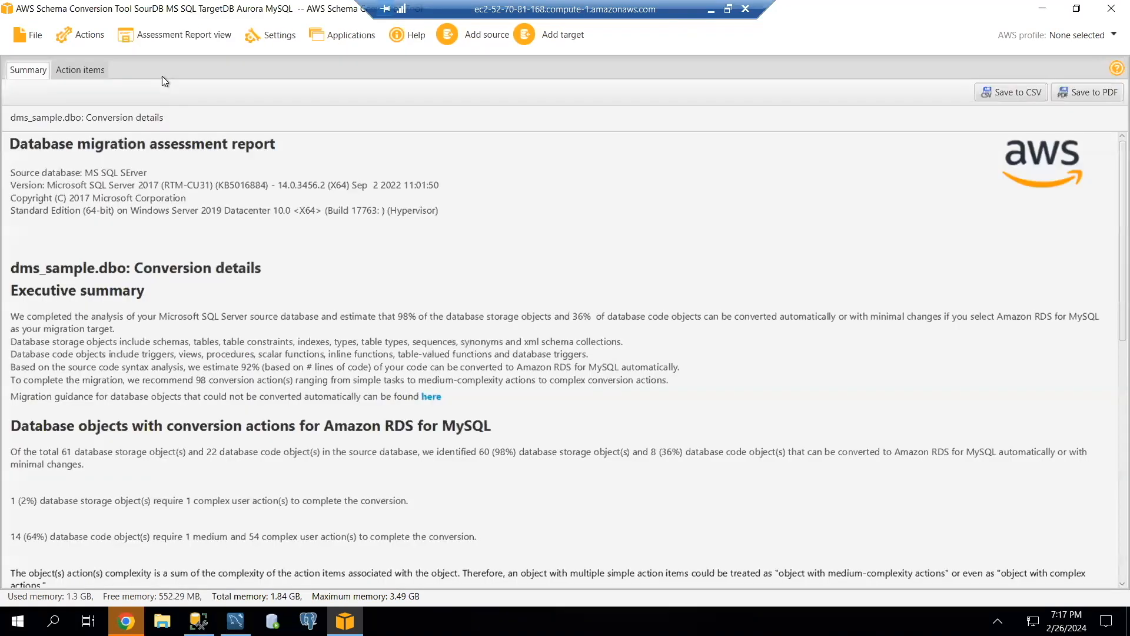
pyautogui.scroll(-1, 289, 269)
pyautogui.scroll(-10, 289, 267)
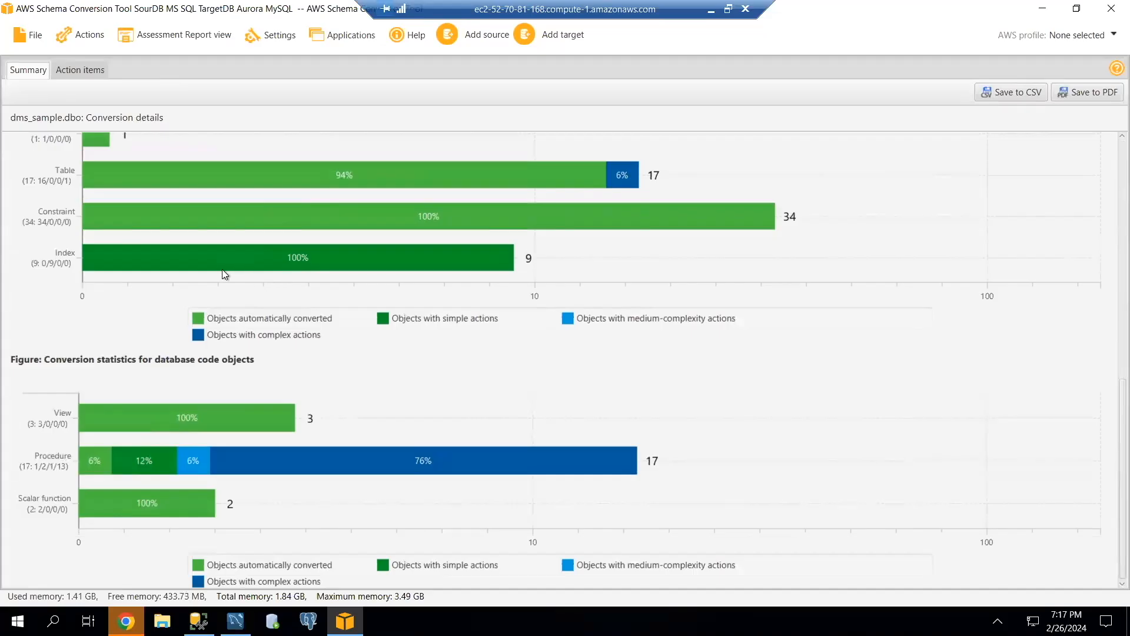
# Show the assessment report's action items and read through the list of conversion issues and recommended actions.
pyautogui.click(91, 70)
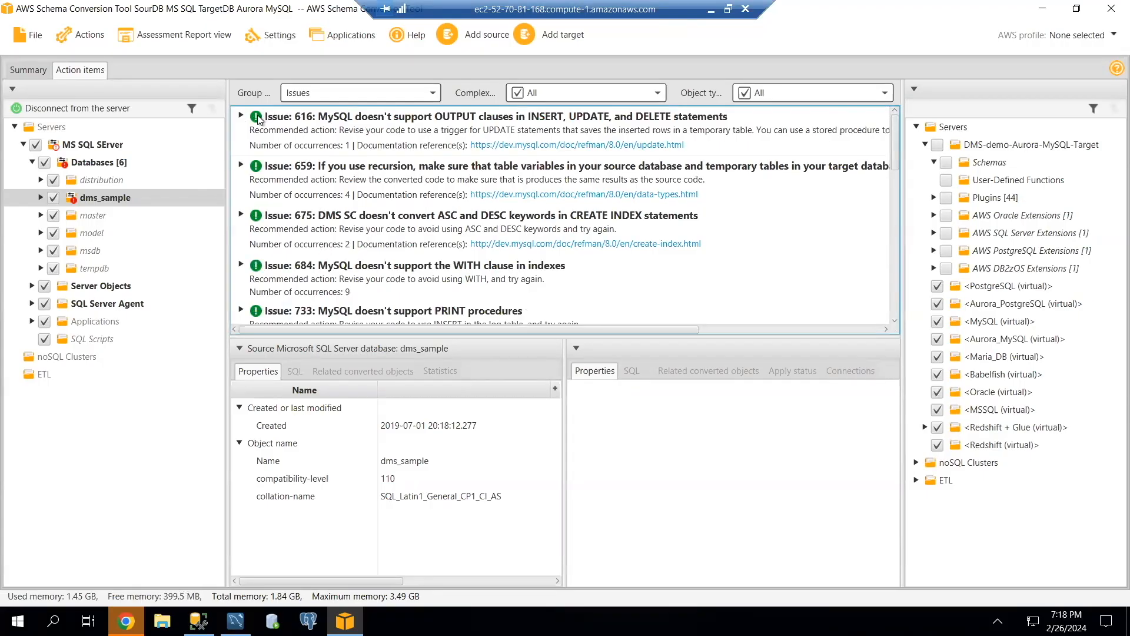
pyautogui.scroll(-15, 286, 157)
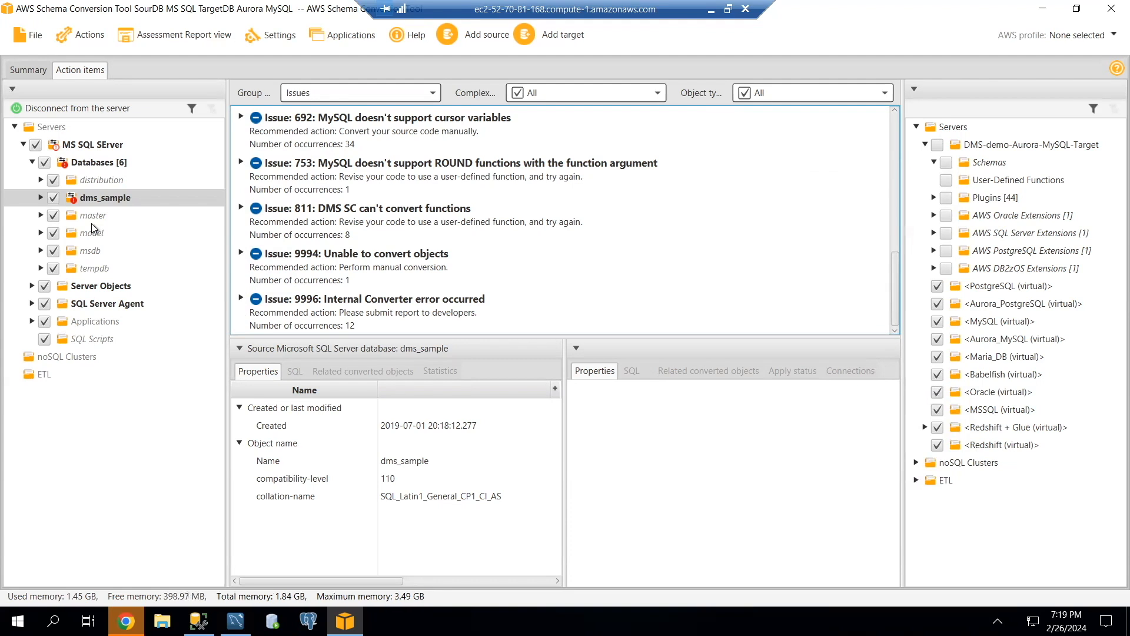
pyautogui.scroll(10, 255, 170)
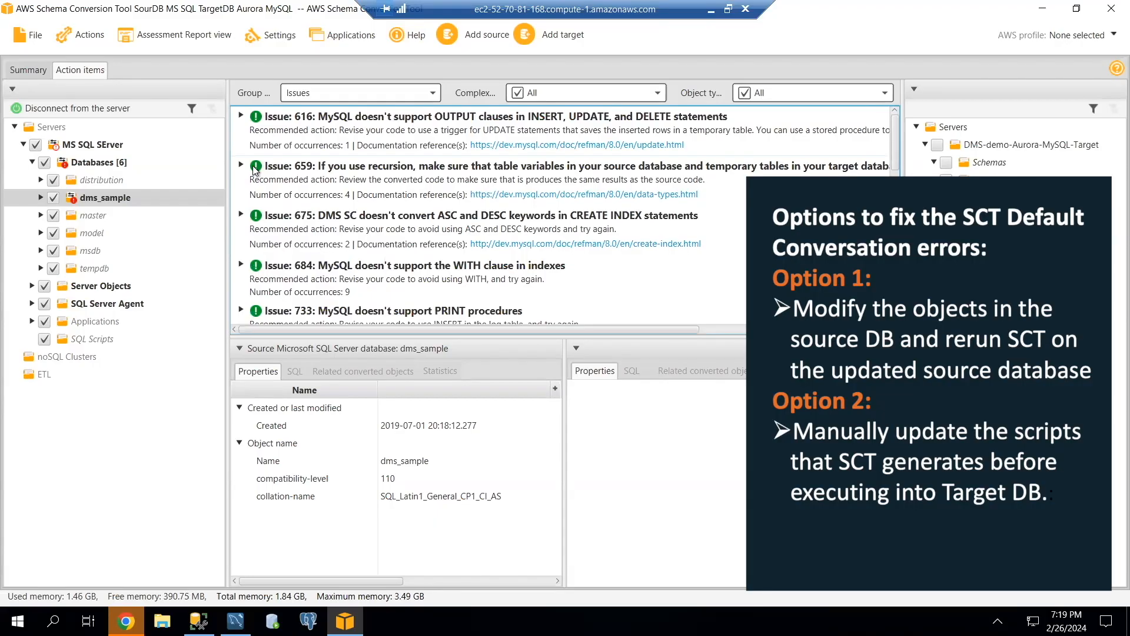
pyautogui.scroll(-10, 254, 170)
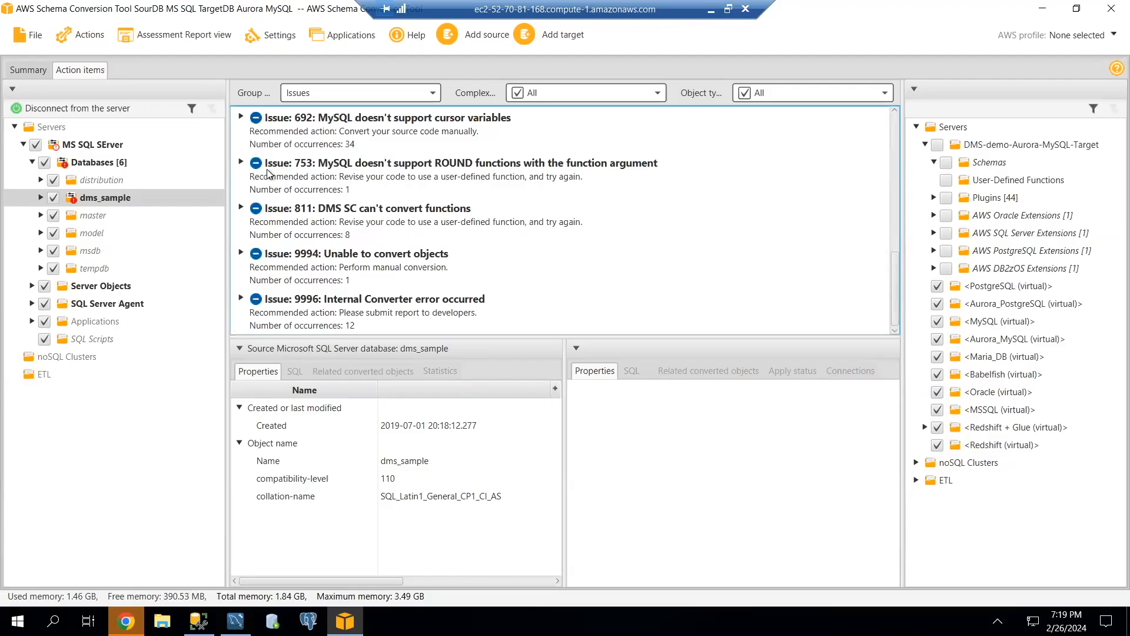
# Expand issues 753, 9994 and 9996 and examine the affected objects, including the rds_deny_backups_trigger and sp_creatediagram details.
pyautogui.click(241, 163)
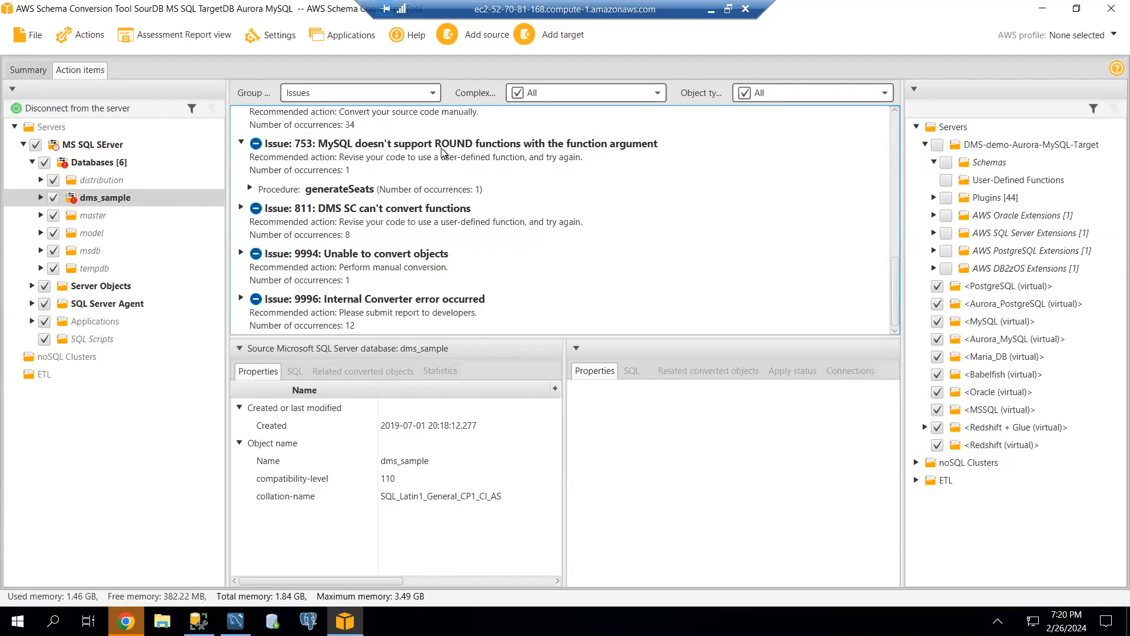
pyautogui.scroll(2, 443, 153)
pyautogui.scroll(-2, 312, 253)
pyautogui.click(242, 253)
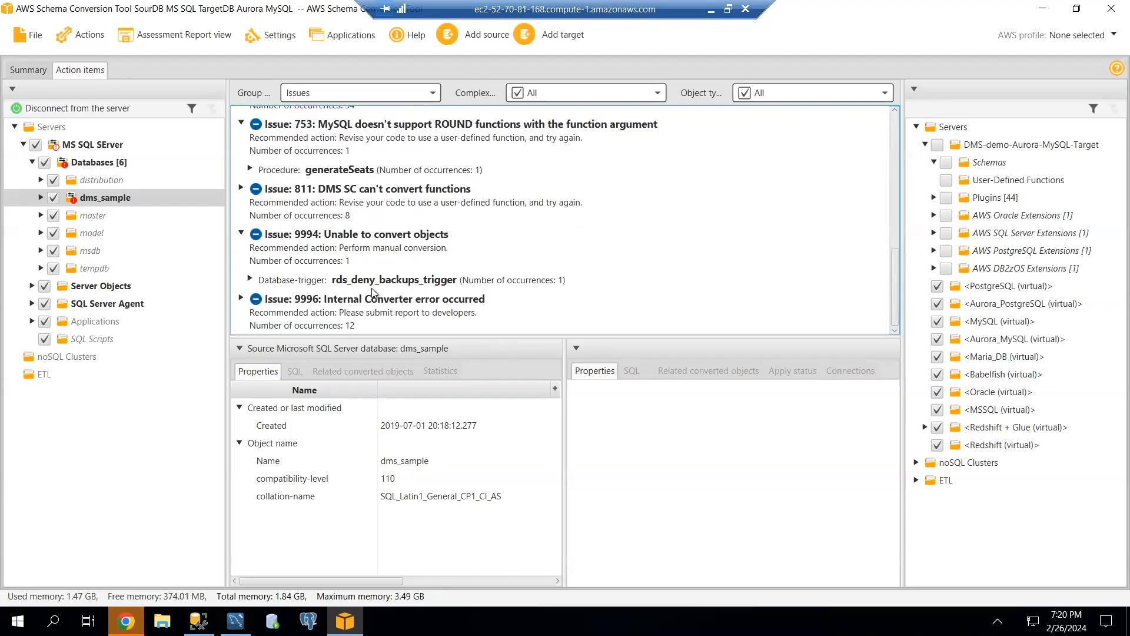
pyautogui.click(250, 280)
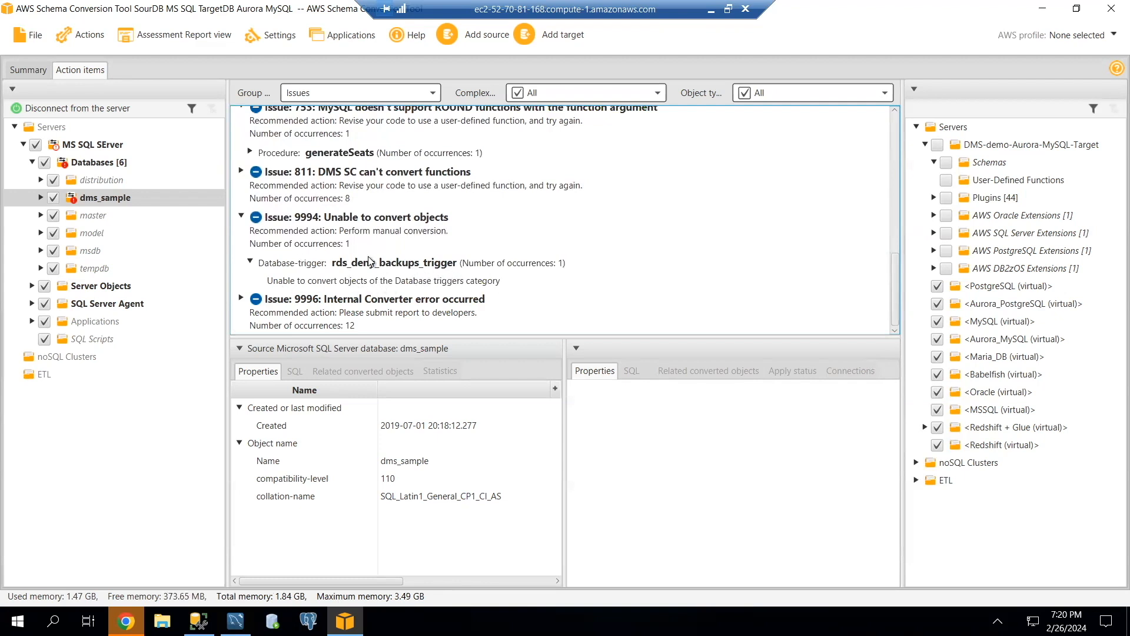
pyautogui.click(241, 298)
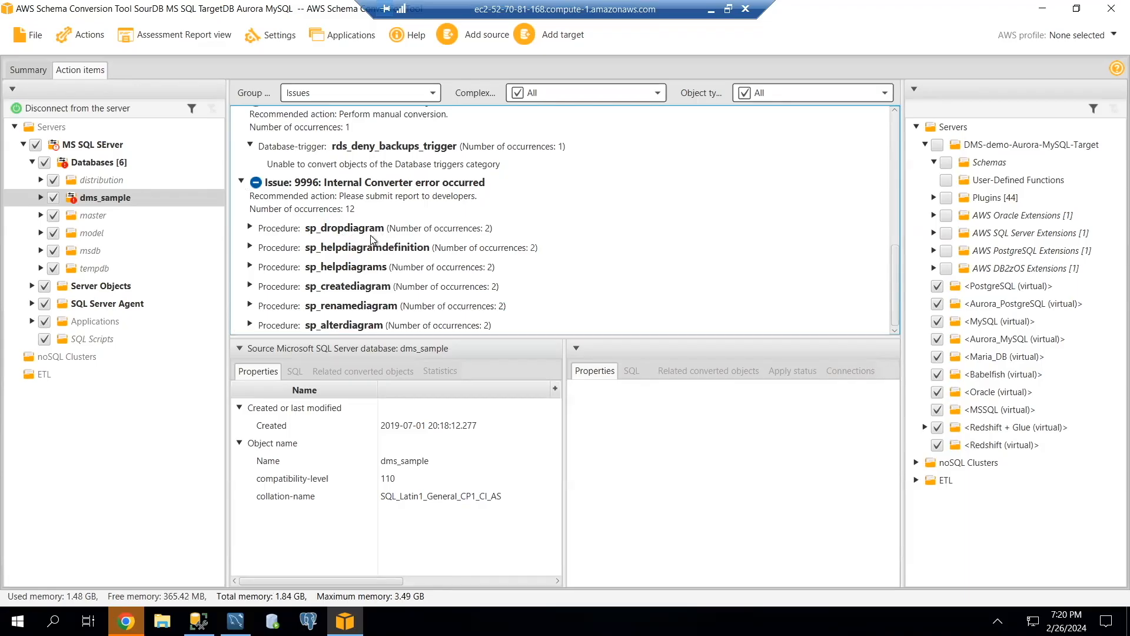
pyautogui.click(251, 285)
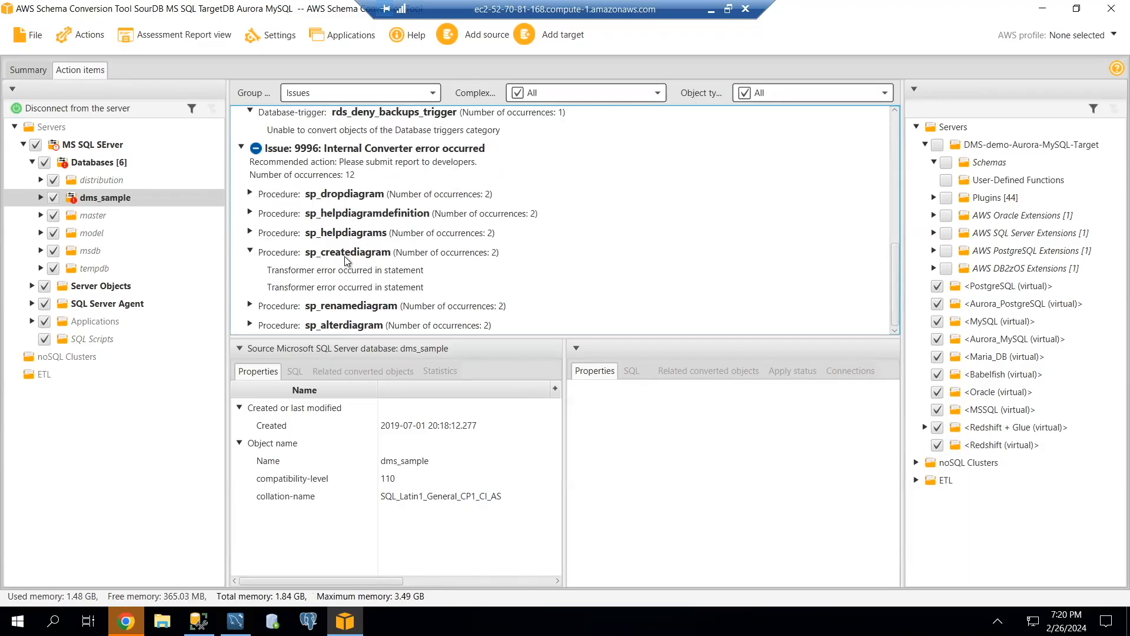
pyautogui.scroll(3, 372, 226)
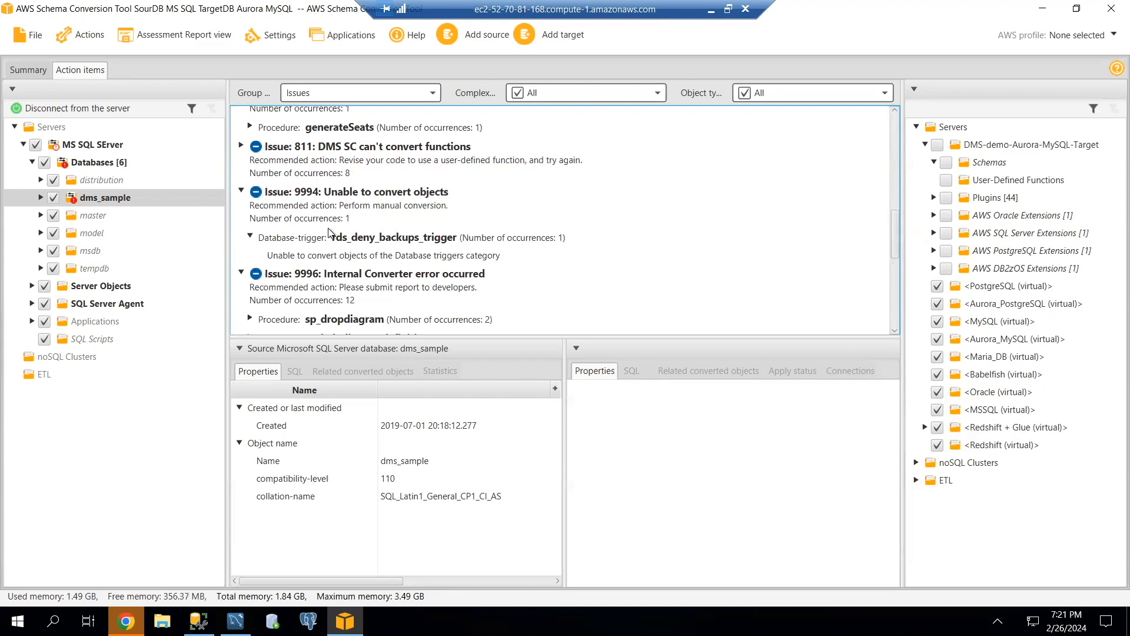
pyautogui.scroll(10, 254, 186)
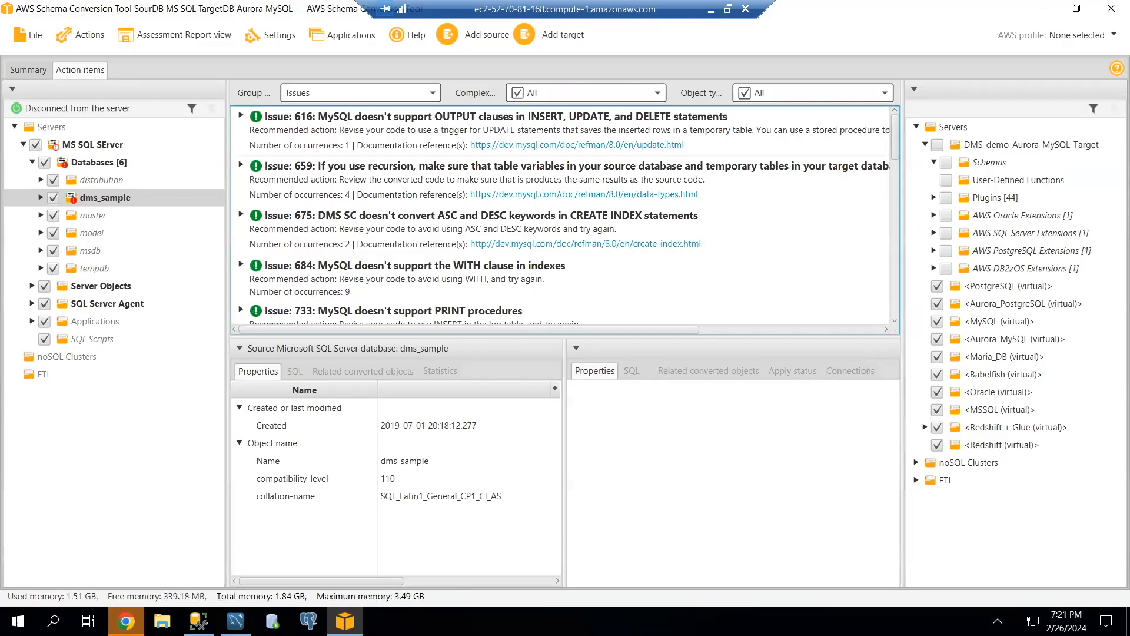
# Convert the source dms_sample database's schema, replacing any objects that already exist in the target database.
pyautogui.rightClick(112, 196)
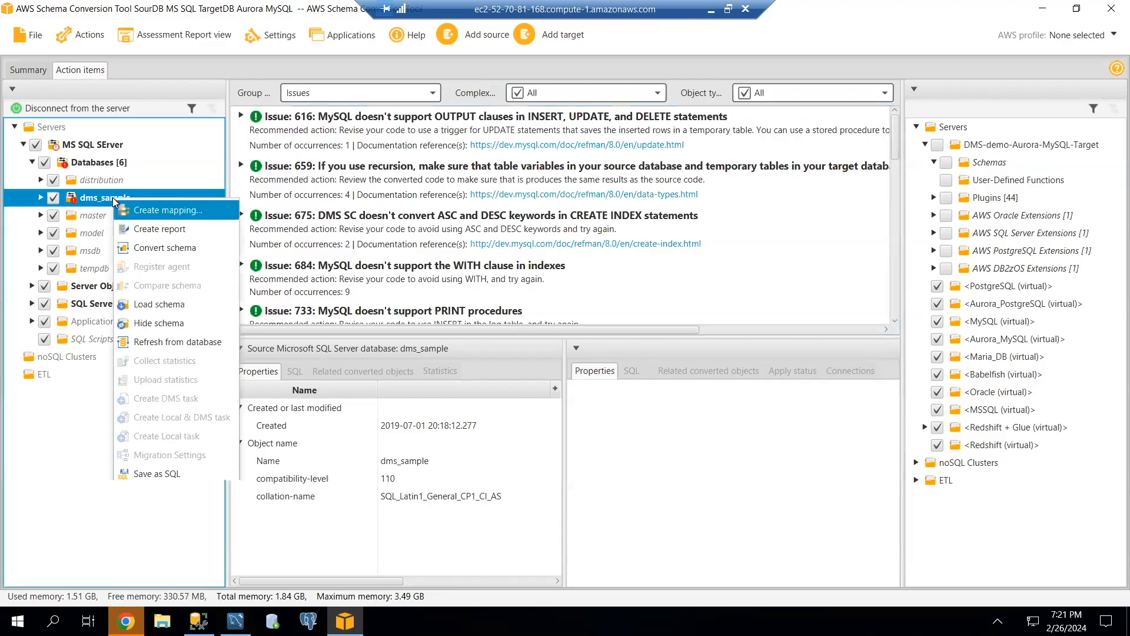
pyautogui.click(171, 247)
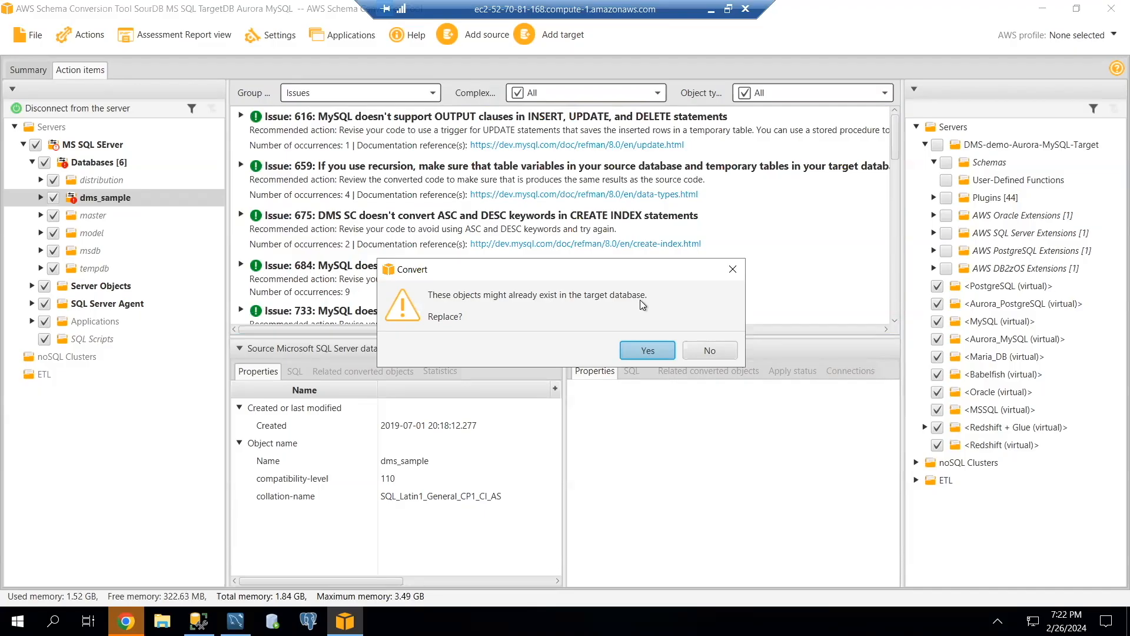
pyautogui.click(637, 351)
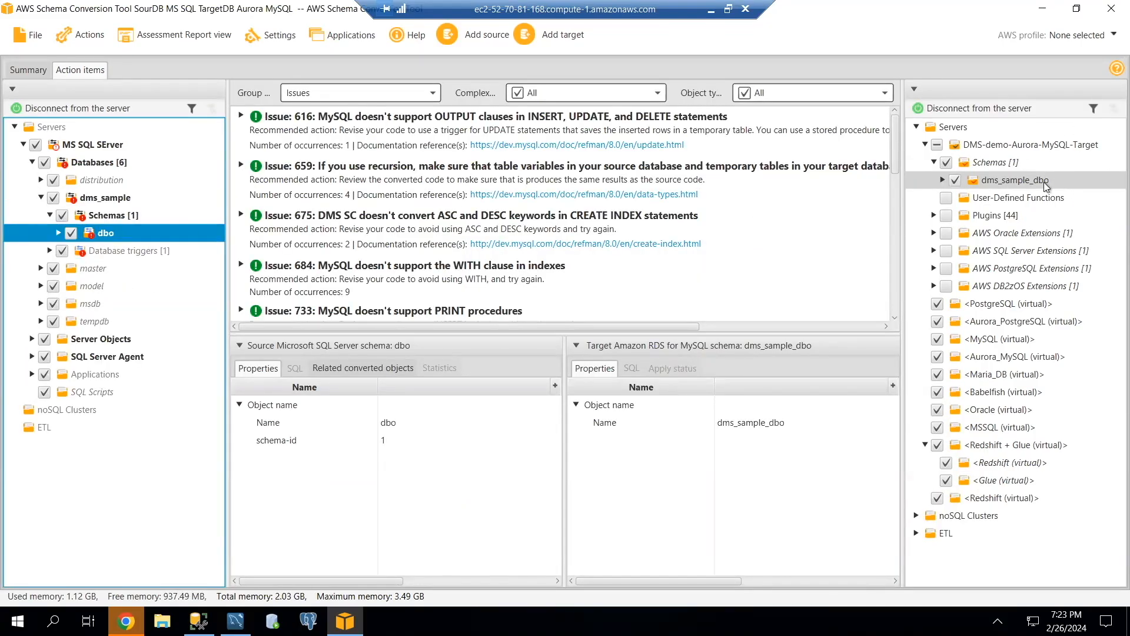
# Apply the converted dms_sample_dbo schema to the target Aurora MySQL database and list its tables in the target tree.
pyautogui.click(990, 184)
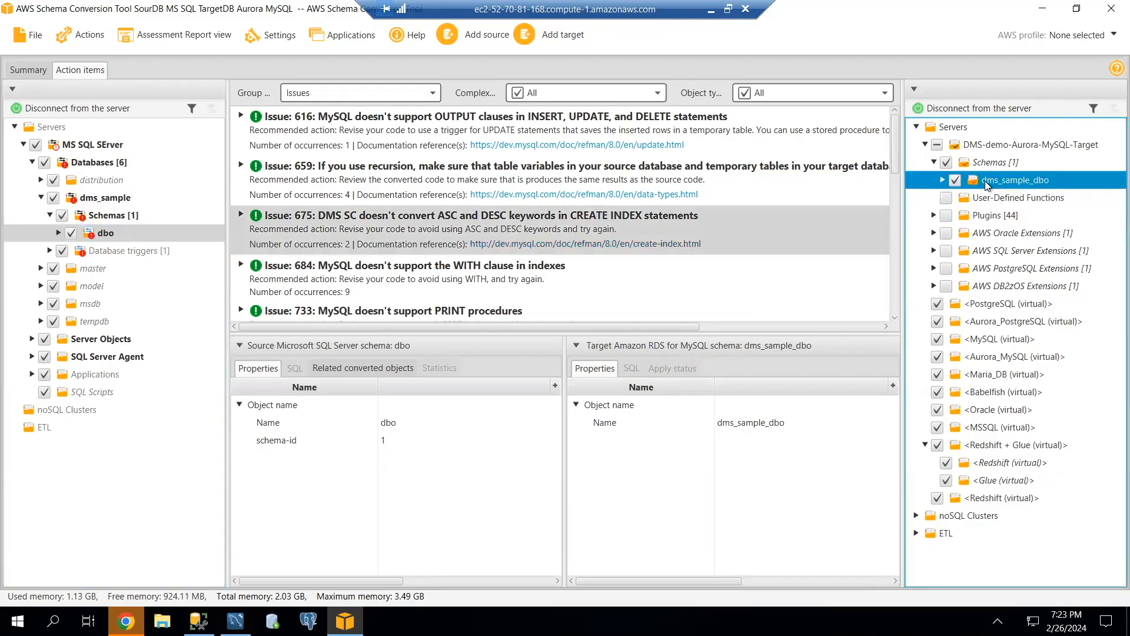
pyautogui.rightClick(990, 183)
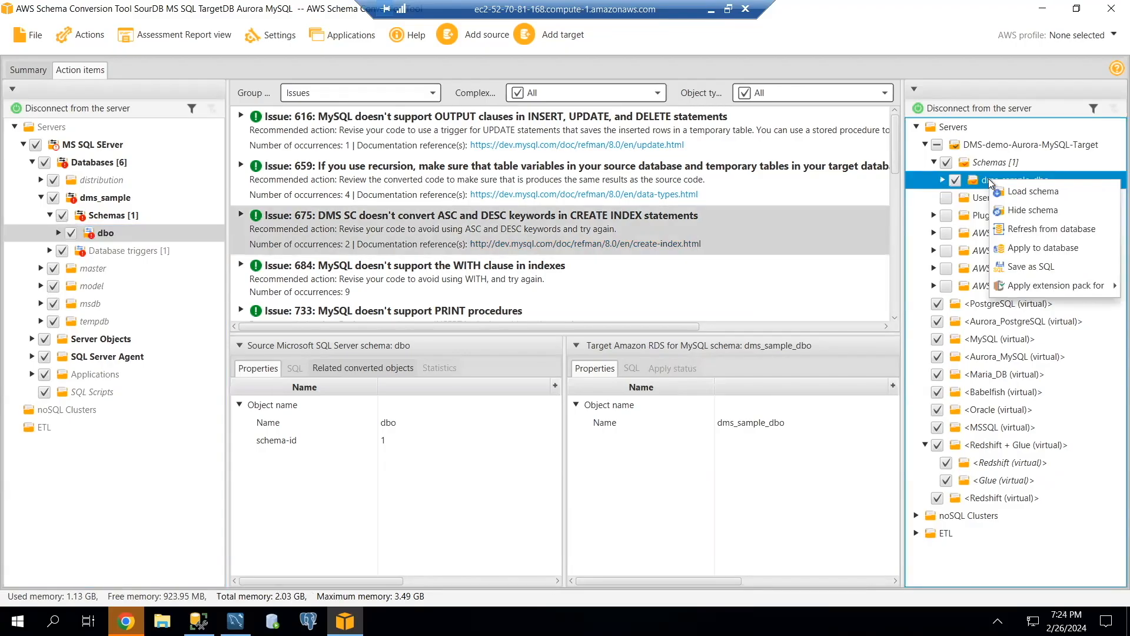
pyautogui.click(1043, 249)
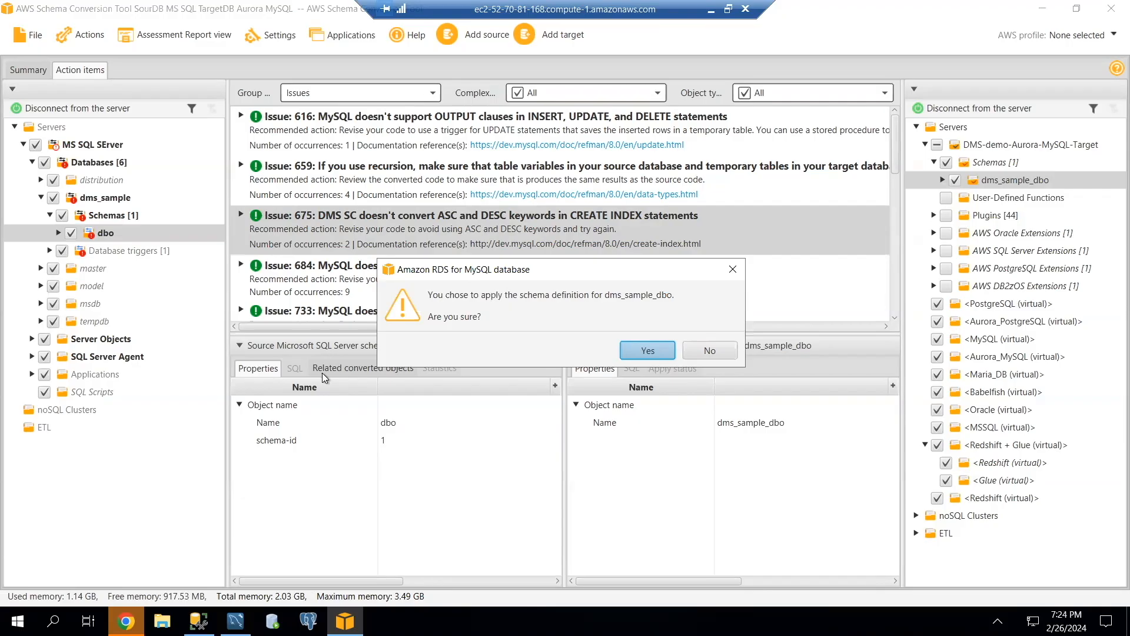
pyautogui.click(648, 351)
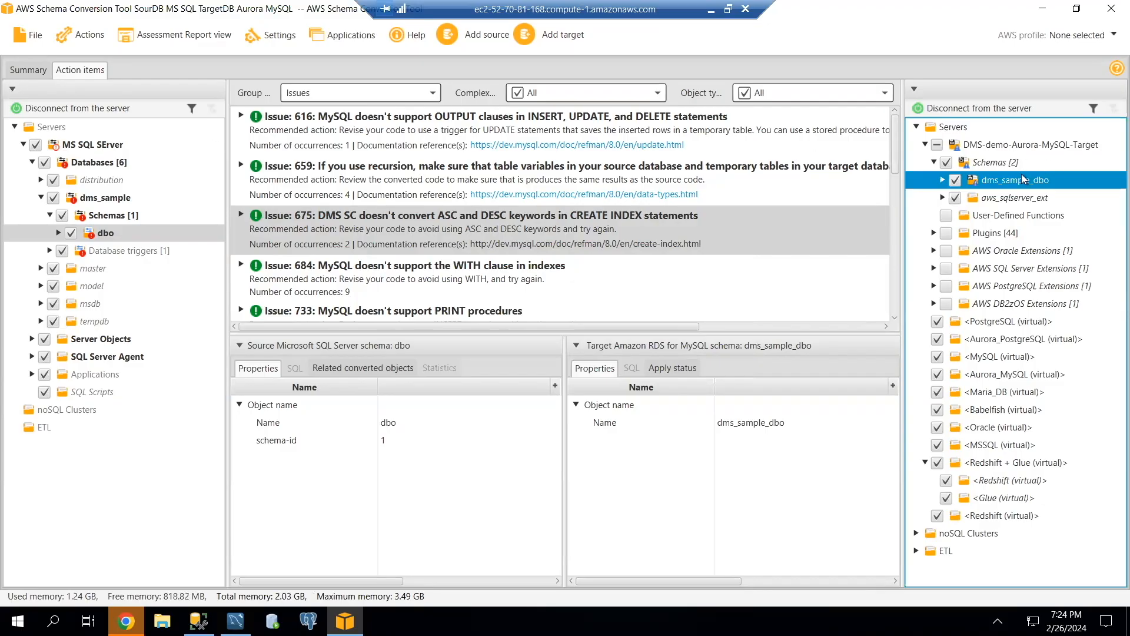
pyautogui.click(943, 180)
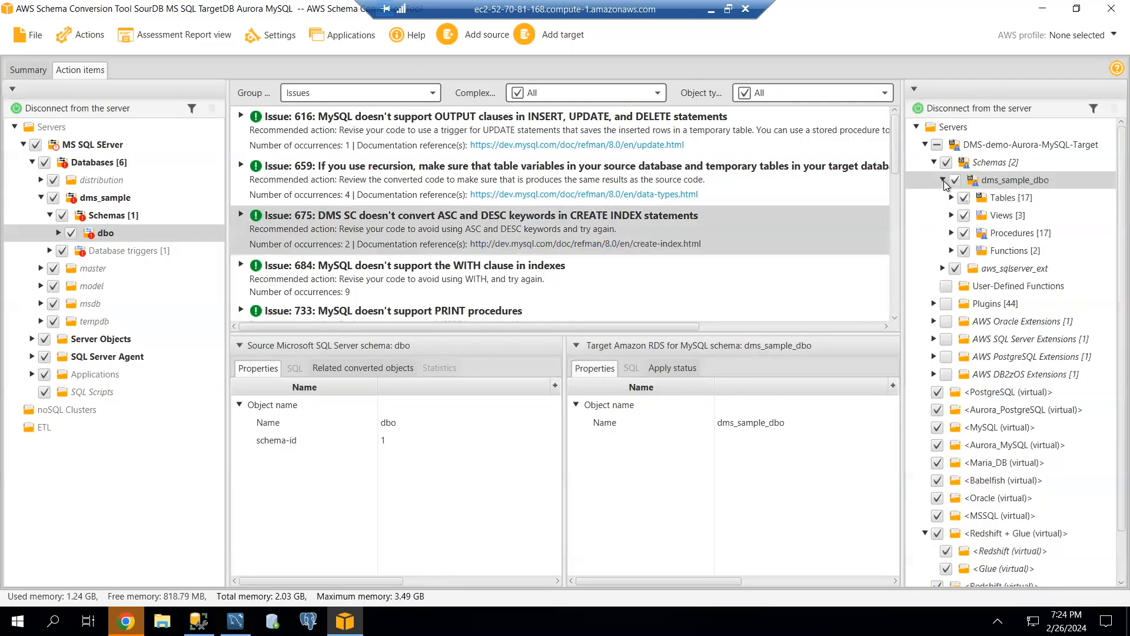
pyautogui.click(951, 198)
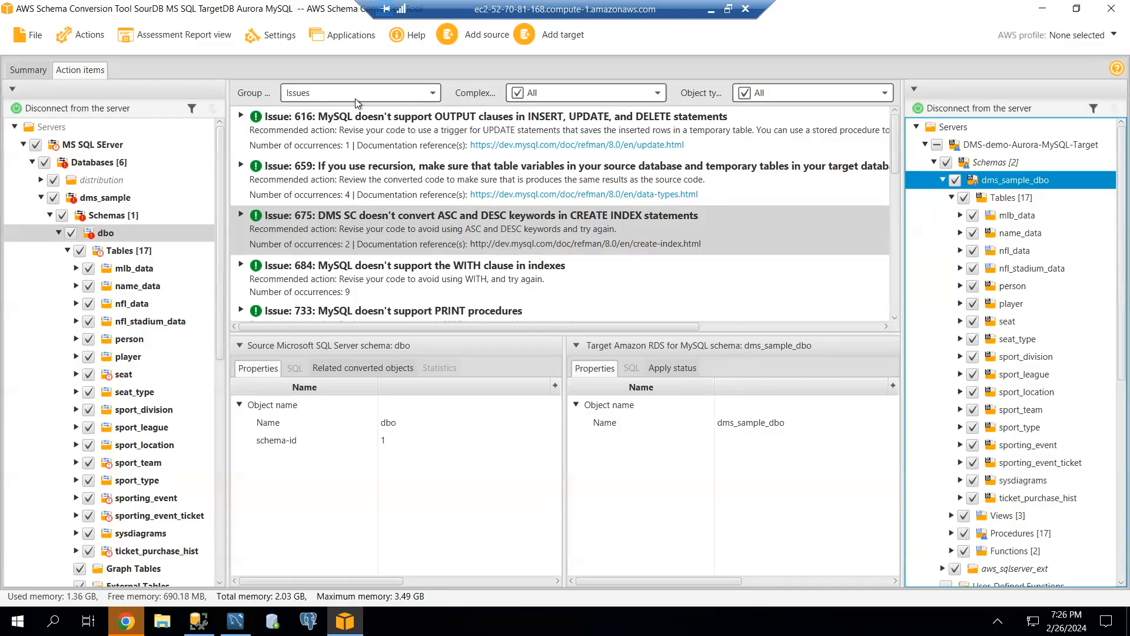
# Minimize AWS Schema Conversion Tool, close the PDF report in Chrome, switch to MySQL Workbench and close the Target Aurora RDS MySQL connection.
pyautogui.click(1042, 9)
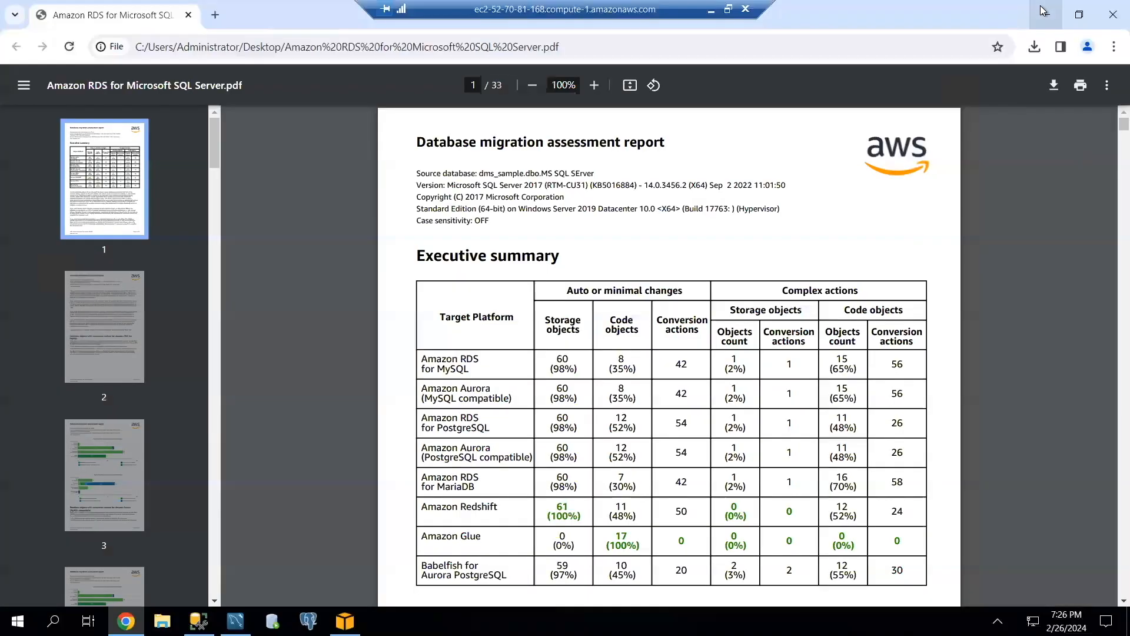
pyautogui.click(1109, 16)
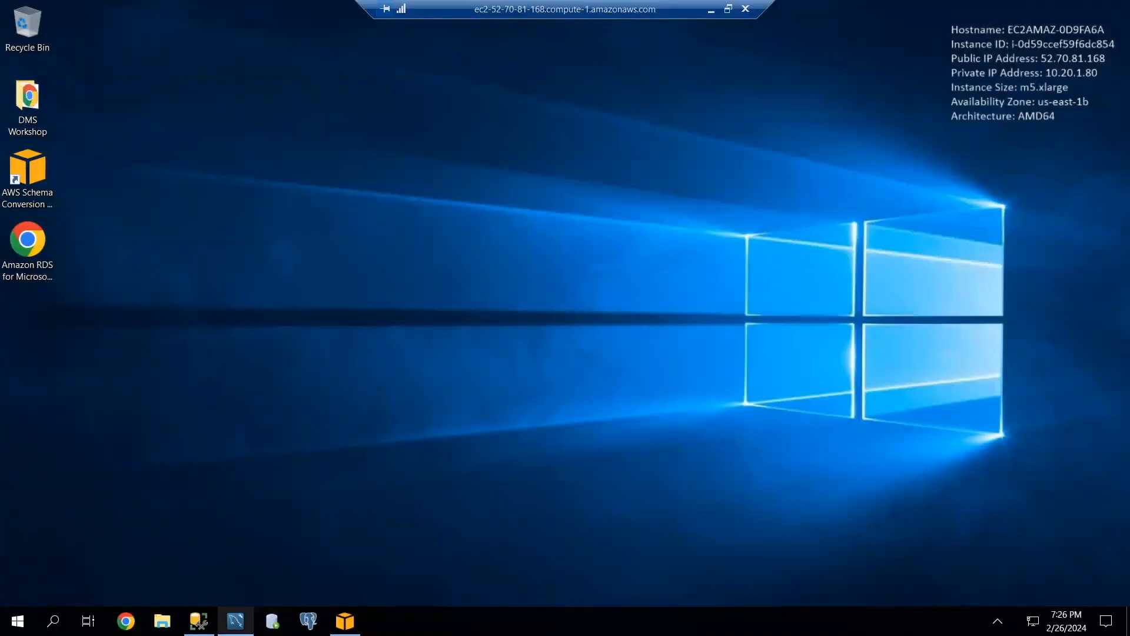
pyautogui.moveTo(235, 621)
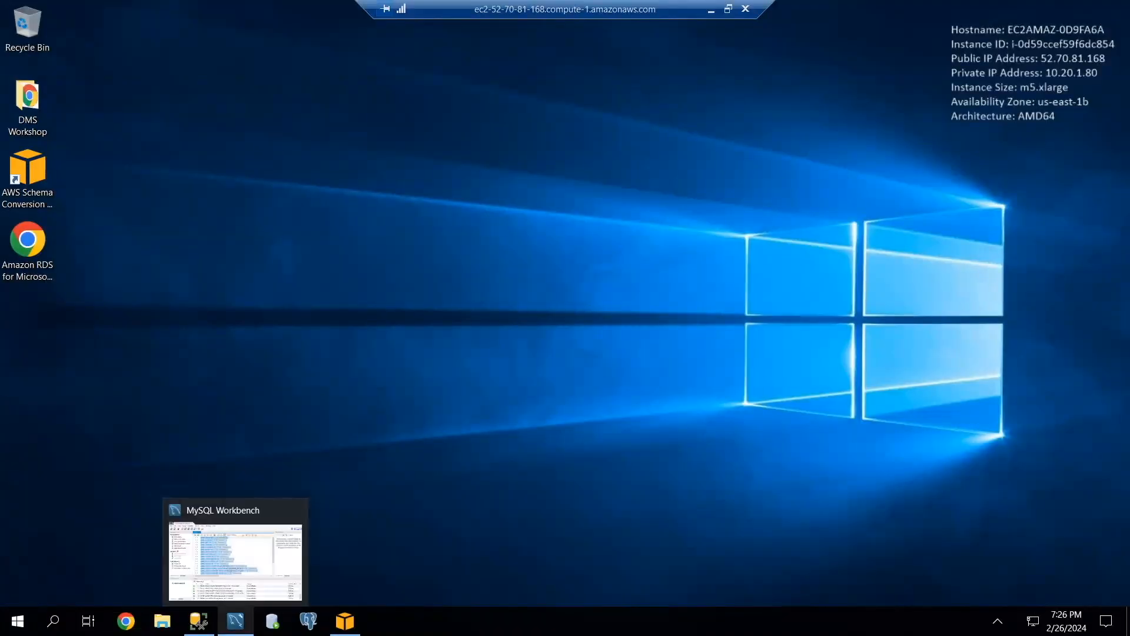
pyautogui.click(236, 620)
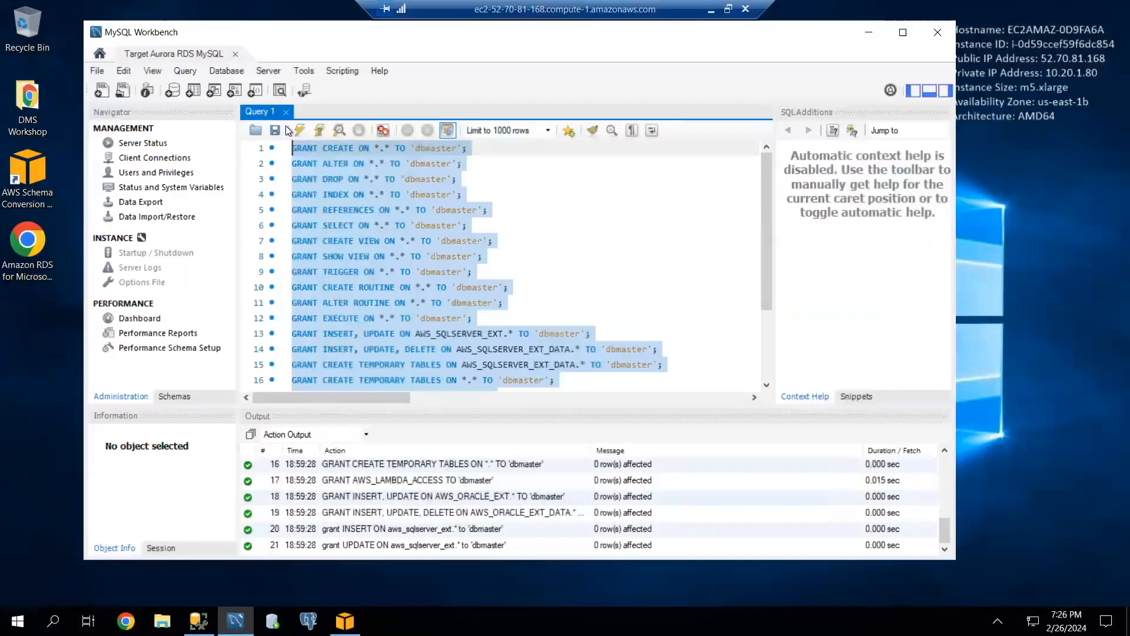
pyautogui.click(235, 54)
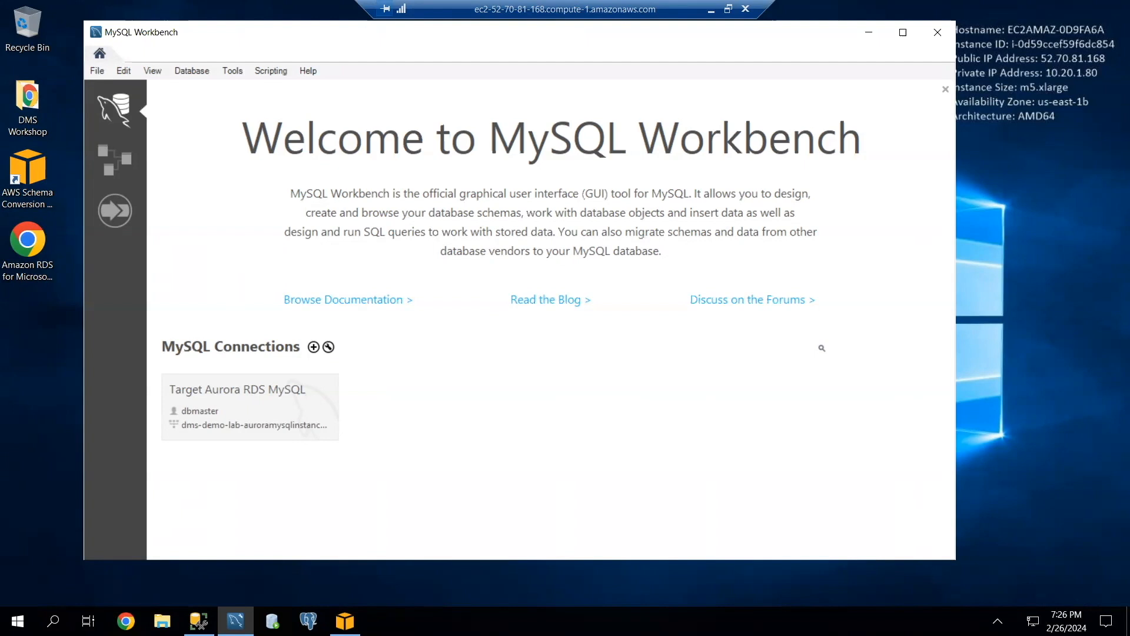
# Open the Target Aurora RDS MySQL connection and paste the script that drops the dms_sample_dbo foreign keys and indexes into the query.
pyautogui.click(206, 407)
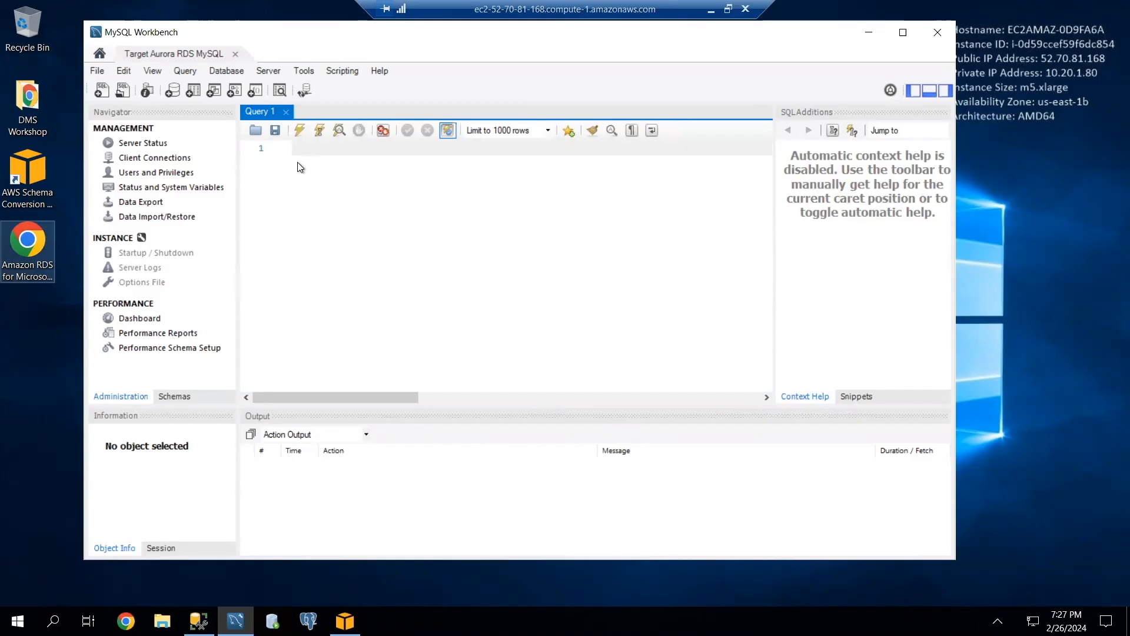
pyautogui.hotkey('ctrl', 'v')
pyautogui.scroll(15, 515, 243)
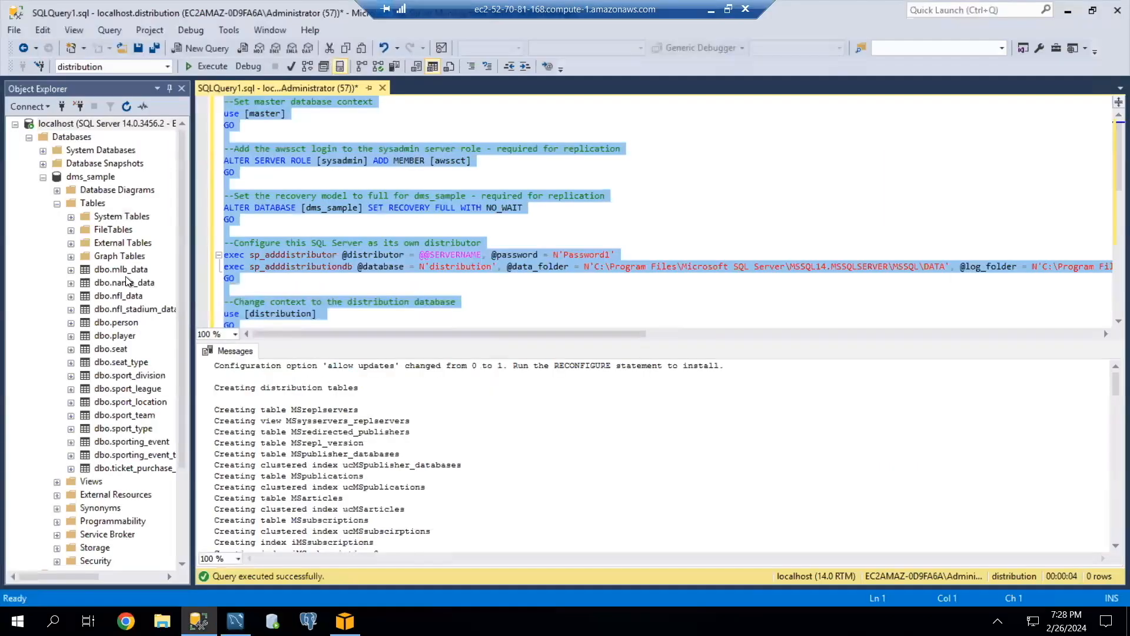
# In SQL Server Management Studio, examine the dbo.player and dbo.person tables of dms_sample, and minimize the program.
pyautogui.moveTo(193, 362); pyautogui.dragTo(276, 357)
pyautogui.click(70, 336)
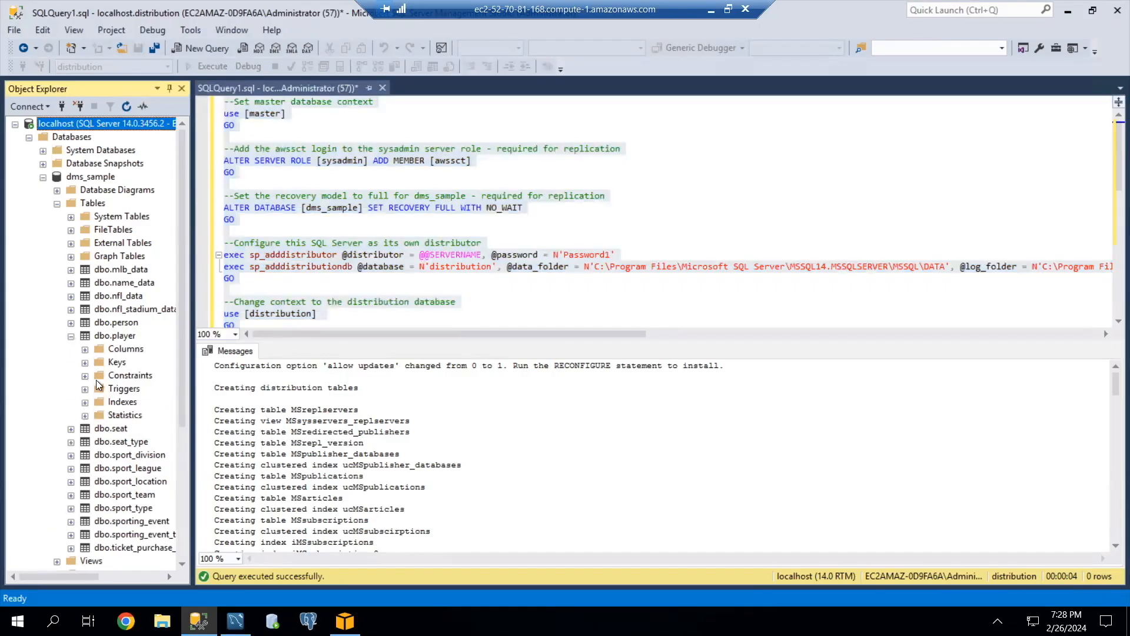
pyautogui.click(71, 336)
pyautogui.click(71, 322)
pyautogui.click(71, 323)
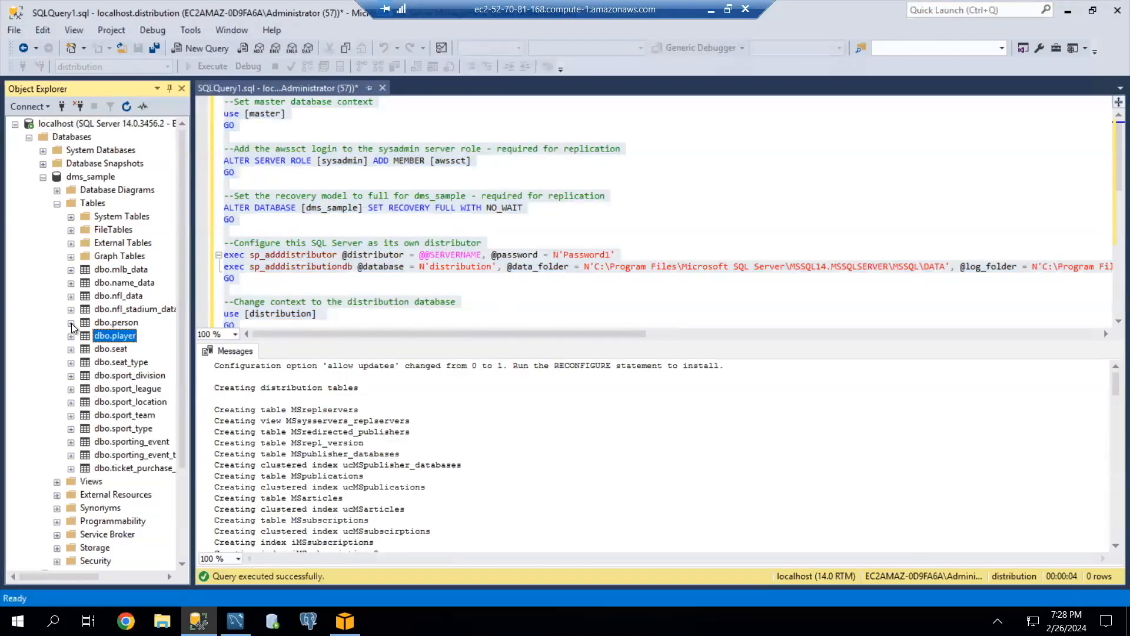
pyautogui.click(1066, 12)
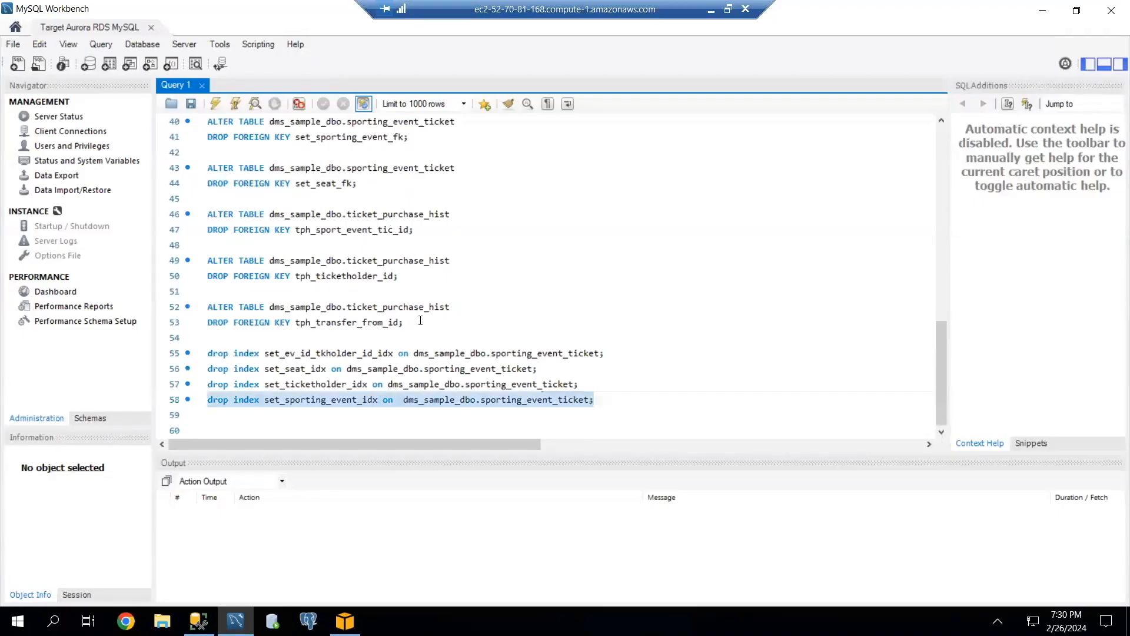
# In MySQL Workbench, review and execute the entire script that drops the foreign keys and the sporting_event_ticket indexes.
pyautogui.hotkey('ctrl', 'a')
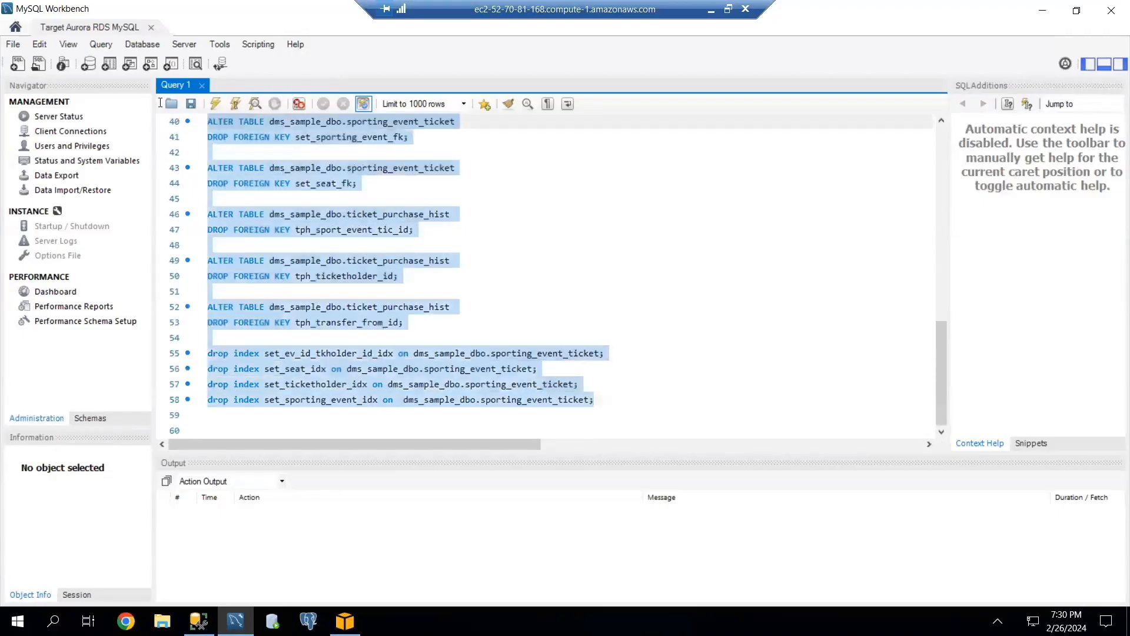
pyautogui.scroll(13, 421, 320)
pyautogui.scroll(-11, 393, 322)
pyautogui.scroll(-2, 393, 319)
pyautogui.scroll(5, 393, 319)
pyautogui.scroll(-5, 393, 319)
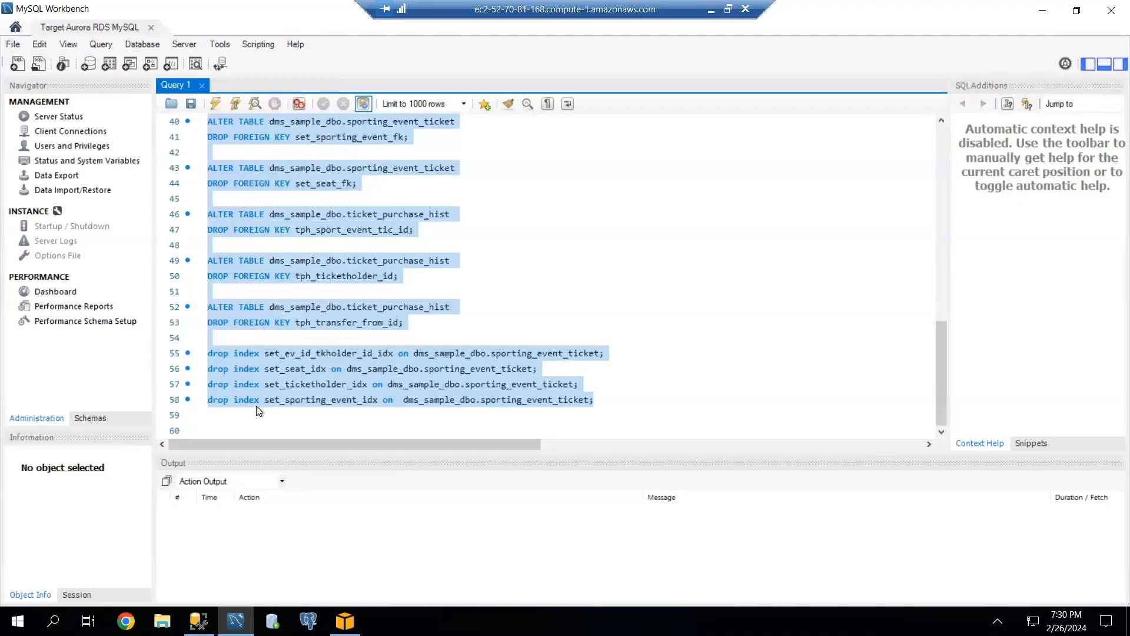
pyautogui.scroll(13, 259, 296)
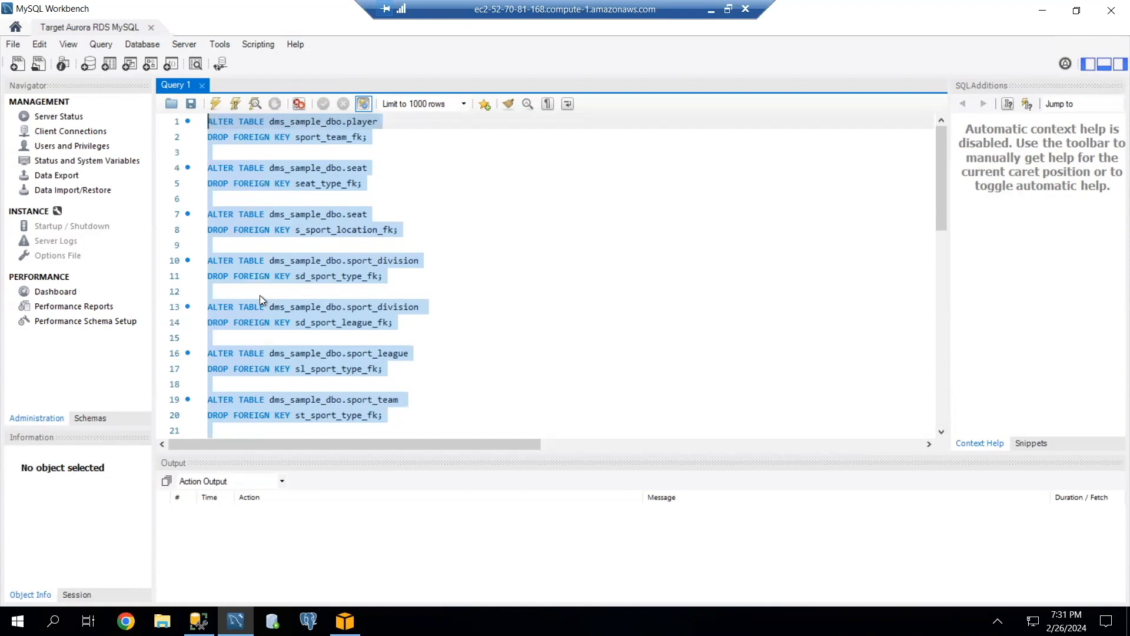
pyautogui.click(212, 104)
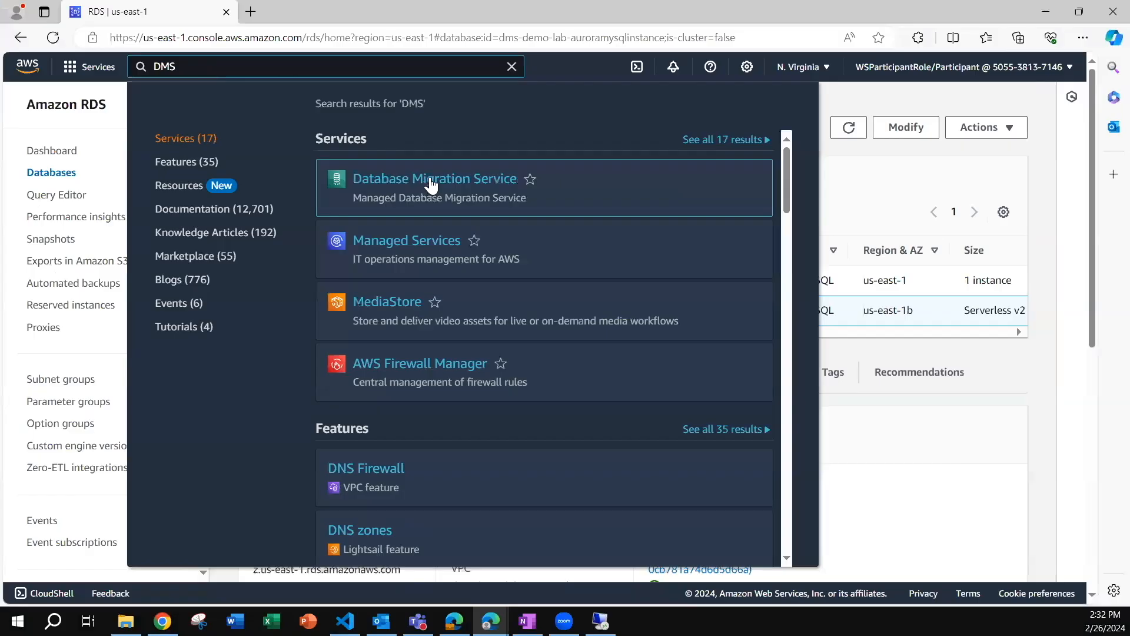
# Open Database Migration Service in the AWS console and list its replication instances.
pyautogui.click(431, 184)
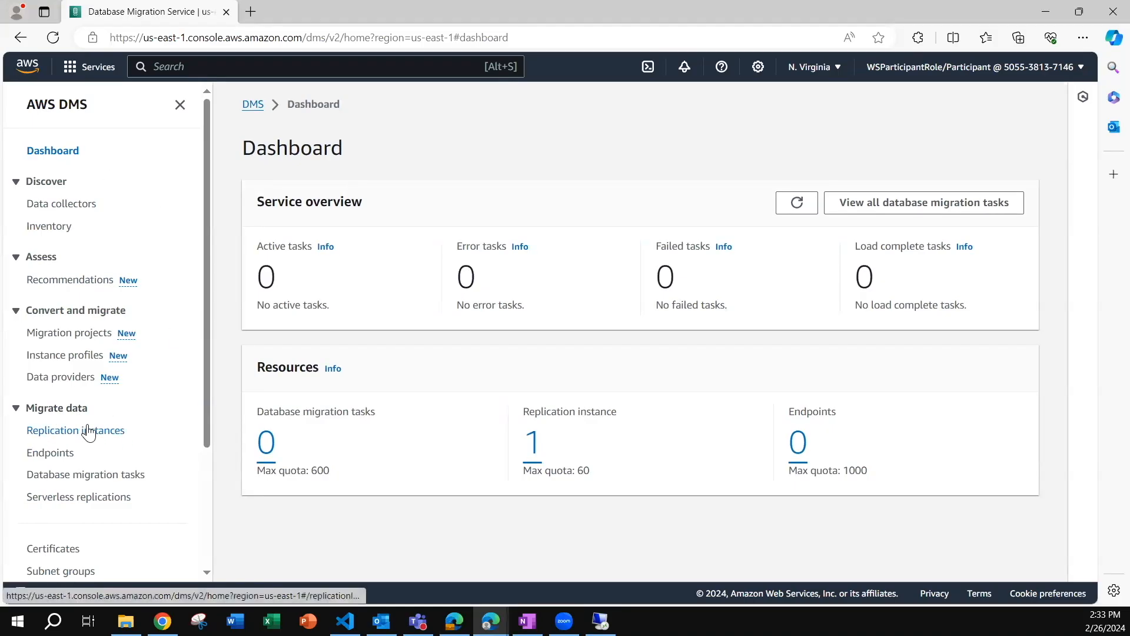
pyautogui.click(79, 439)
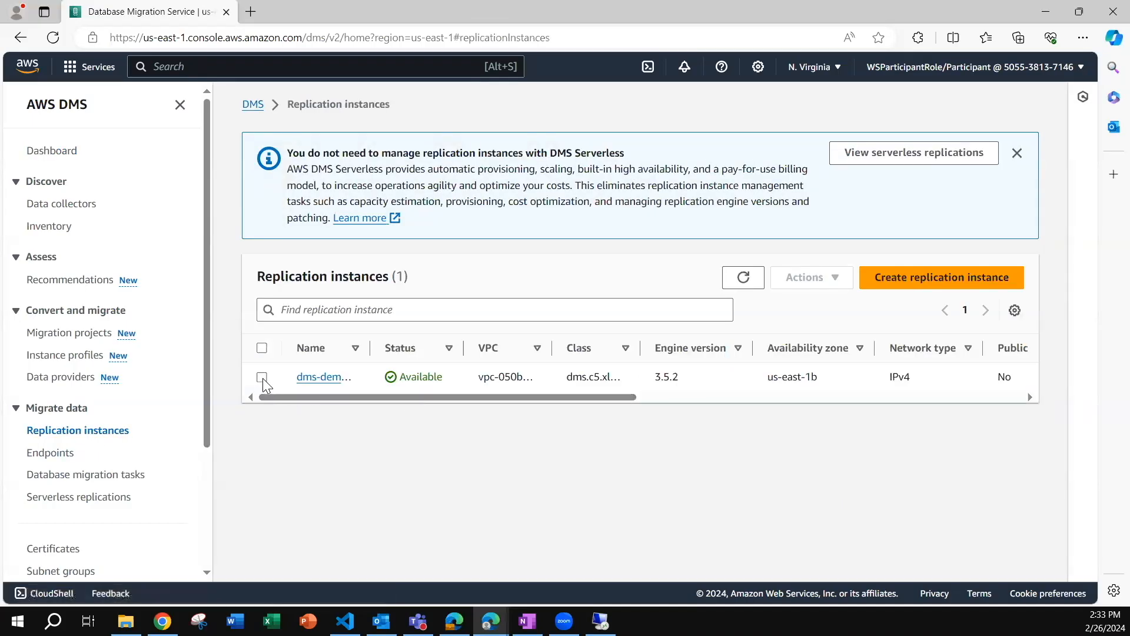
pyautogui.moveTo(291, 395); pyautogui.dragTo(306, 428)
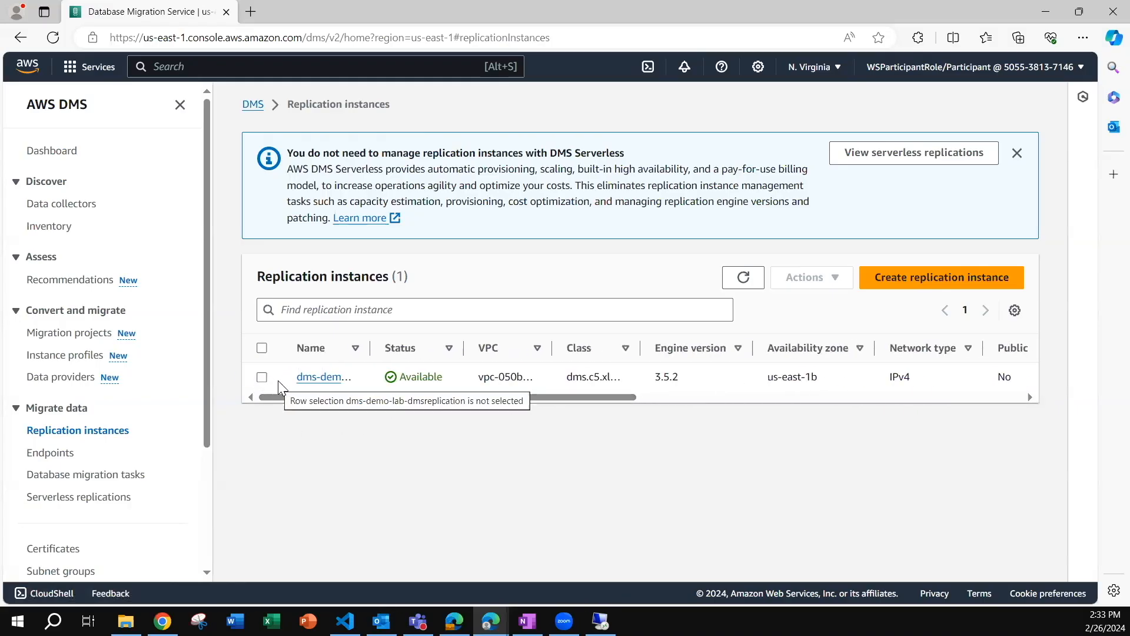
# Start a new replication instance and name it dms-demo-lab, leaving the descriptive ARN and description empty.
pyautogui.click(929, 277)
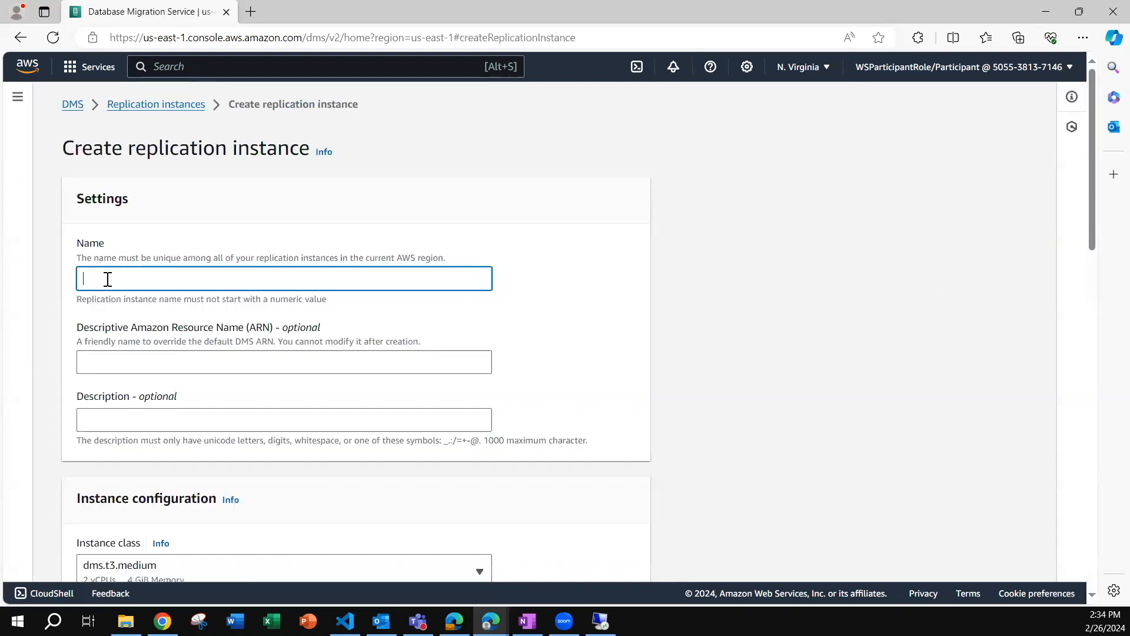
pyautogui.write('dms-demo-lab')
pyautogui.click(115, 369)
pyautogui.scroll(-2, 154, 335)
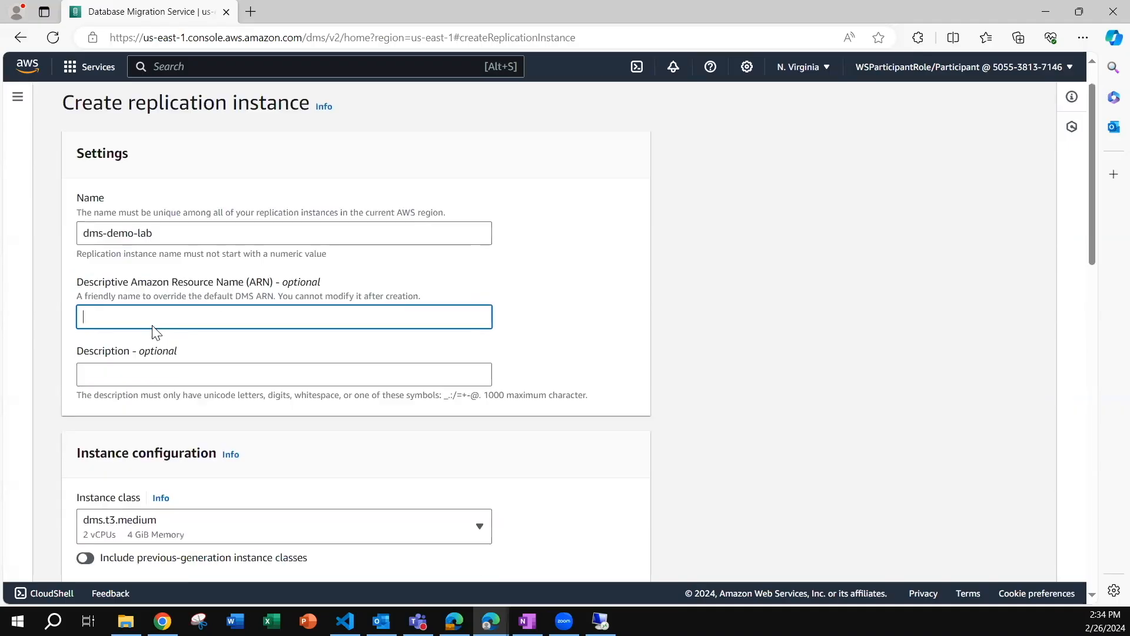
pyautogui.scroll(-4, 177, 246)
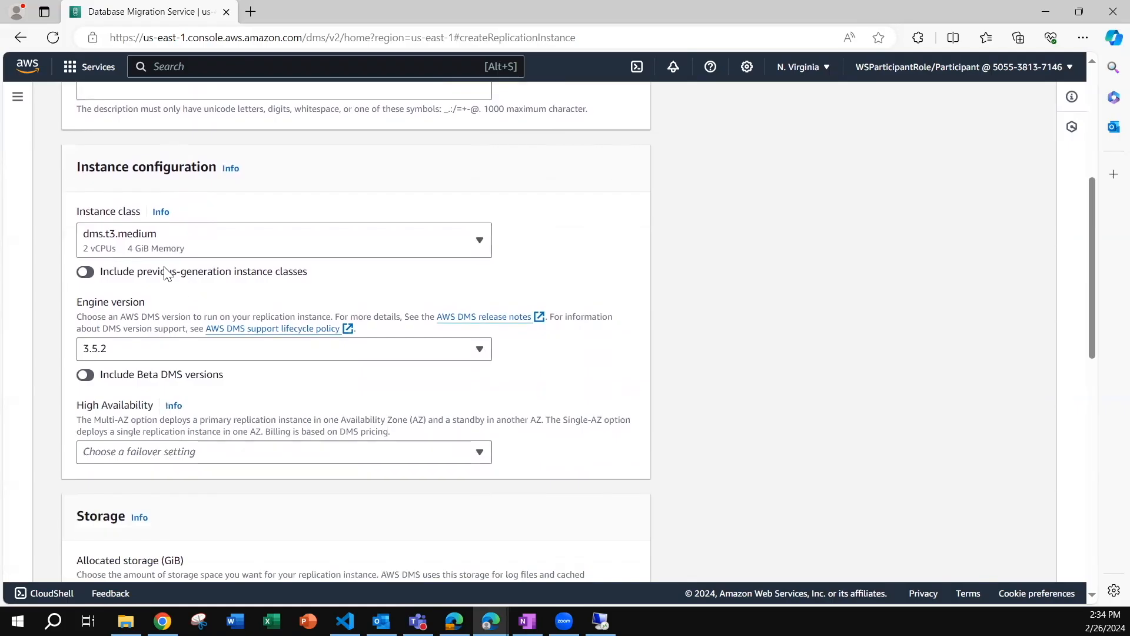
# Choose instance class dms.c5.xlarge and engine version 3.5.2, keeping the allocated storage at 50 GiB.
pyautogui.click(117, 246)
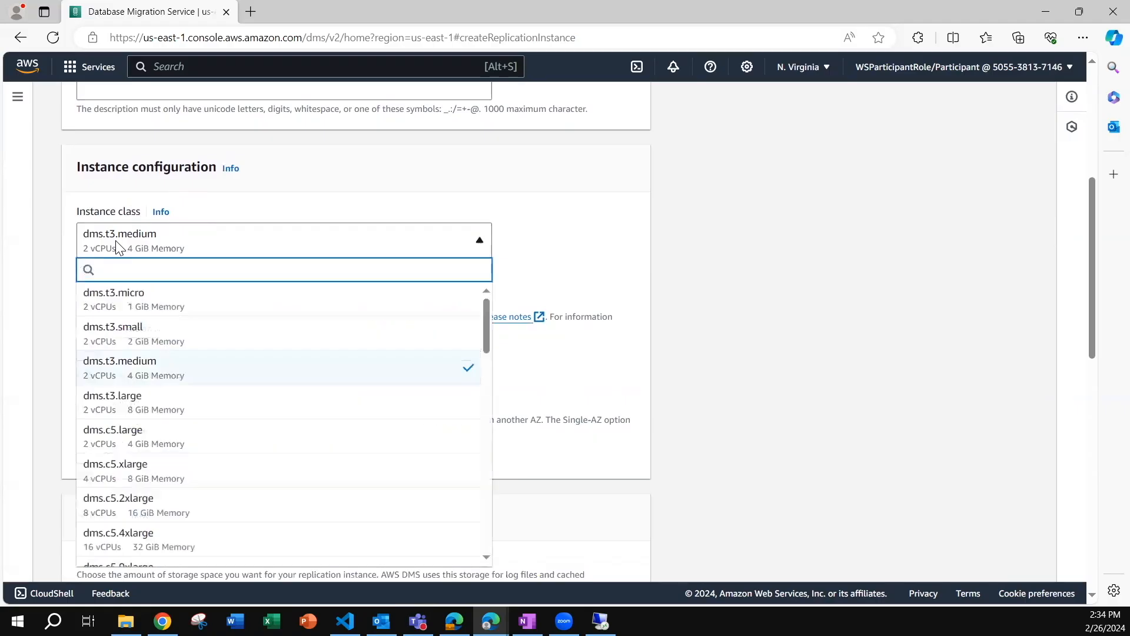
pyautogui.click(117, 470)
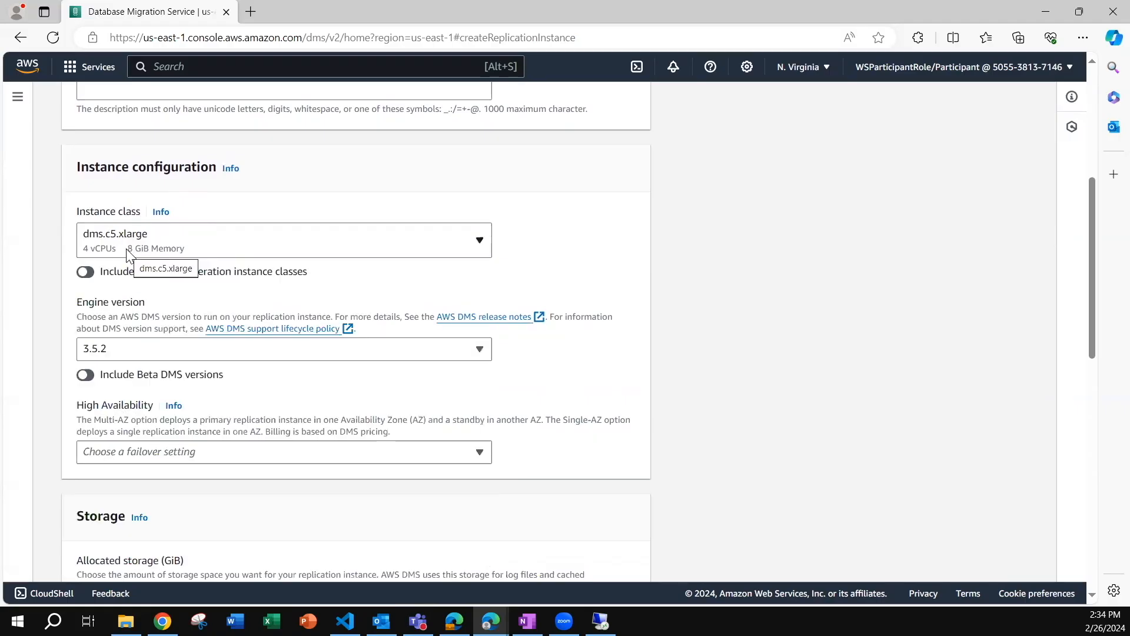
pyautogui.click(93, 350)
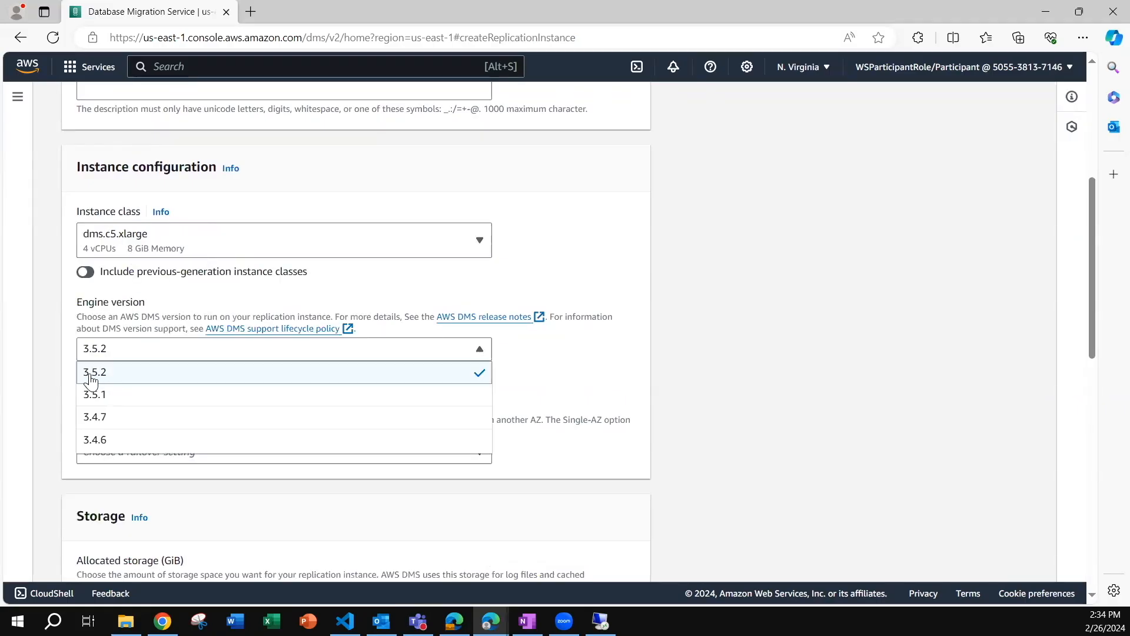
pyautogui.click(93, 377)
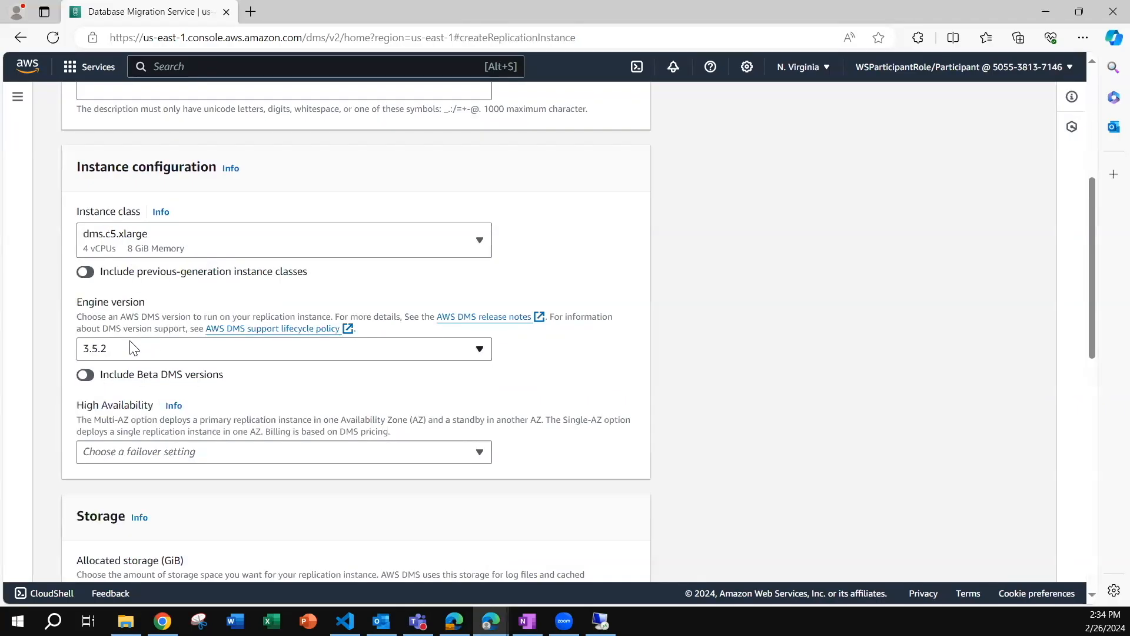
pyautogui.scroll(-3, 133, 348)
pyautogui.moveTo(97, 444); pyautogui.dragTo(72, 444)
pyautogui.scroll(-2, 198, 361)
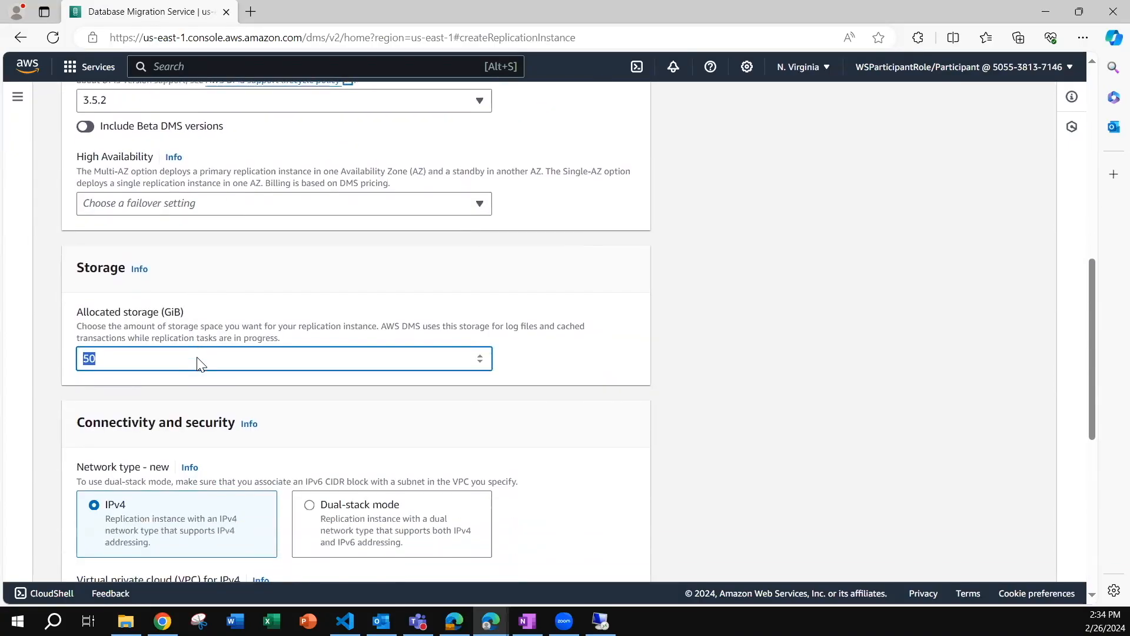
# Place the replication instance in the dms-demo-lab-DmsVpc VPC over IPv4 and turn off public accessibility.
pyautogui.scroll(-6, 351, 298)
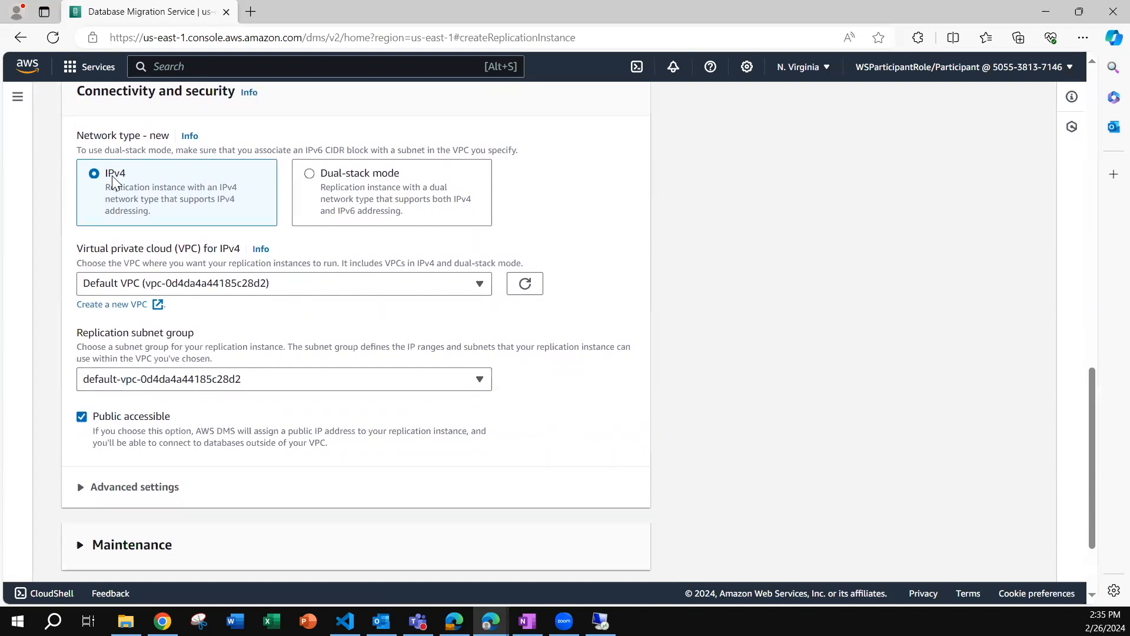
pyautogui.click(203, 285)
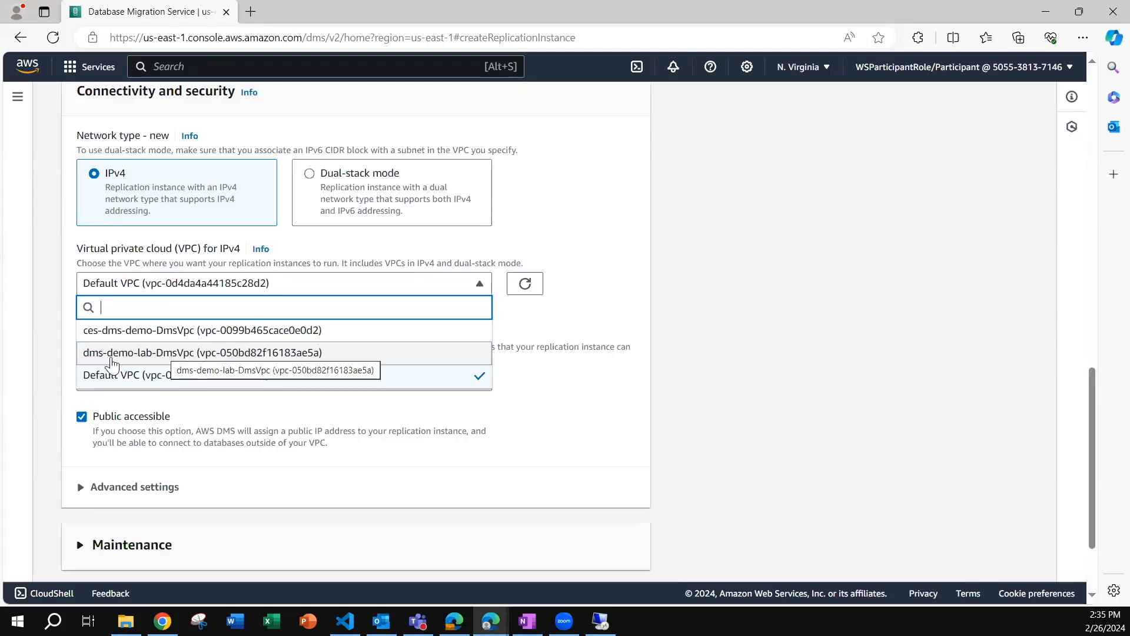
pyautogui.click(141, 354)
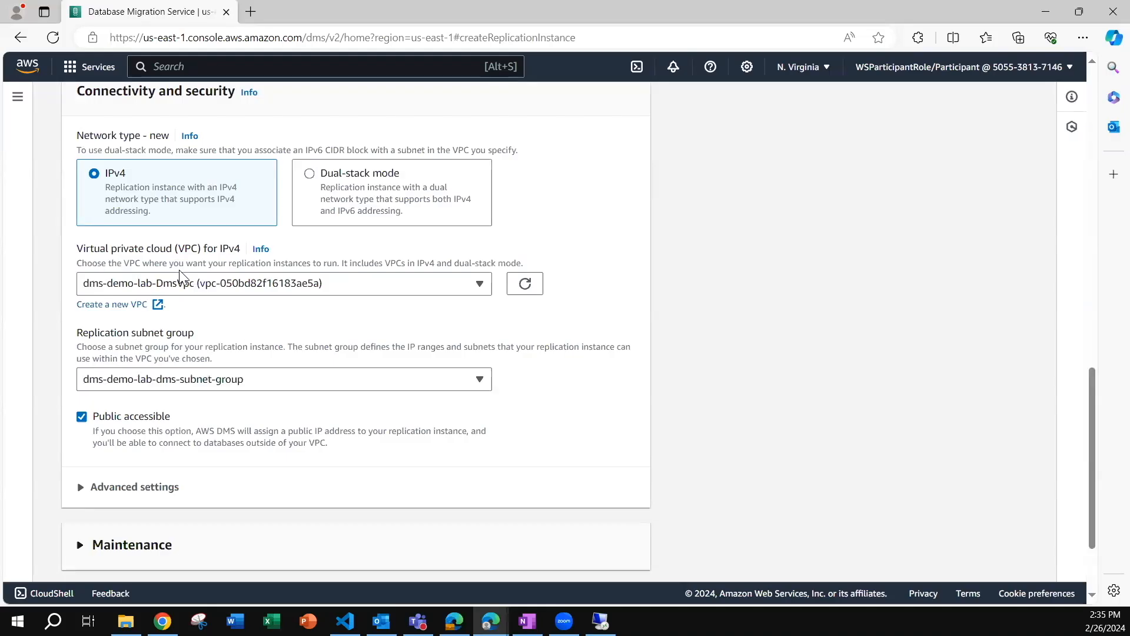
pyautogui.scroll(-1, 179, 289)
pyautogui.moveTo(88, 250); pyautogui.dragTo(198, 250)
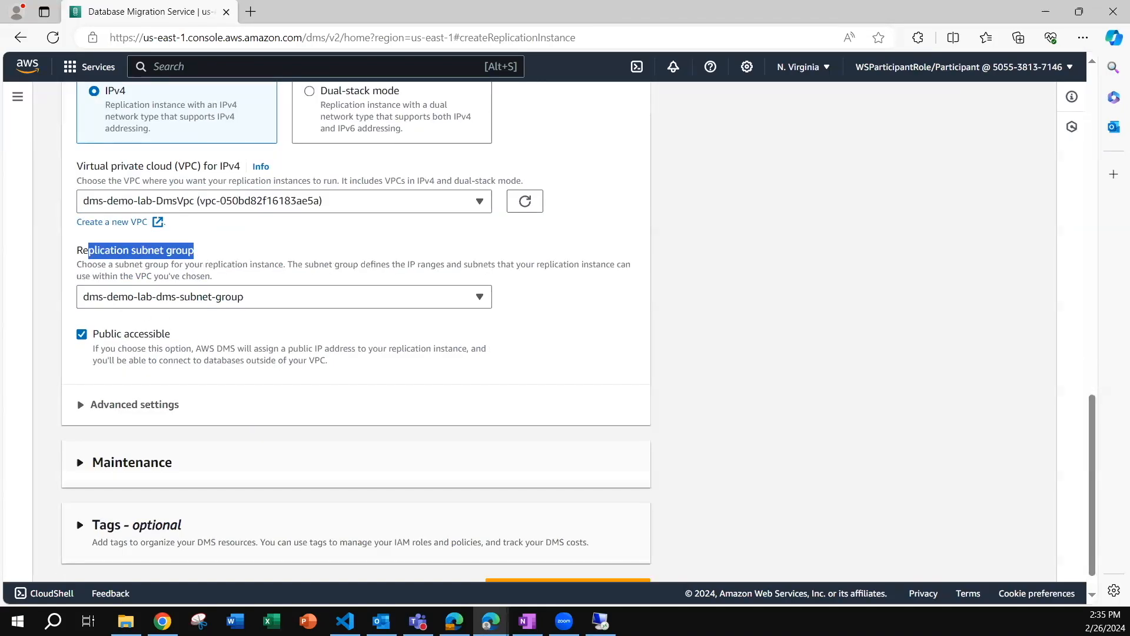
pyautogui.click(82, 336)
pyautogui.scroll(-1, 304, 367)
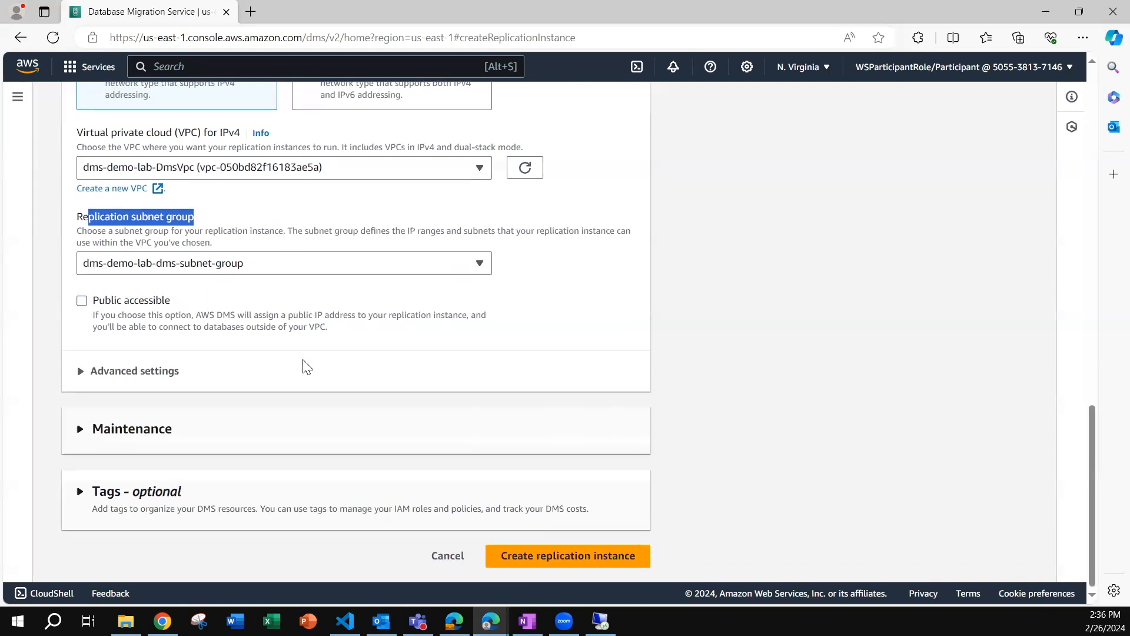
# Set High Availability to Dev or test workload (Single-AZ) and create the replication instance.
pyautogui.click(564, 556)
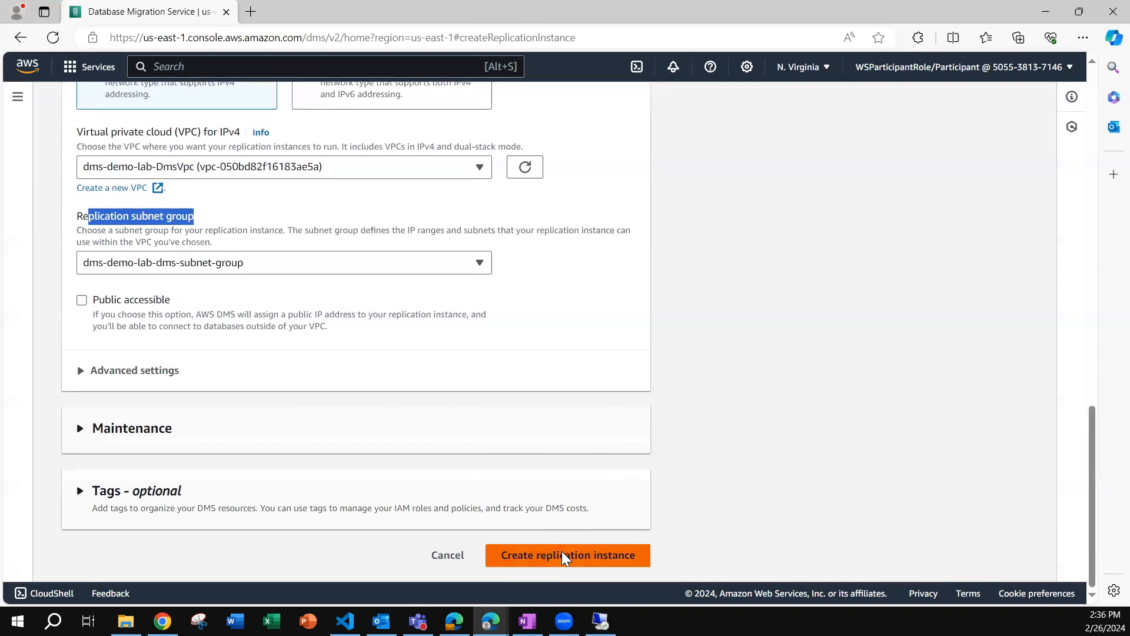
pyautogui.scroll(4, 435, 449)
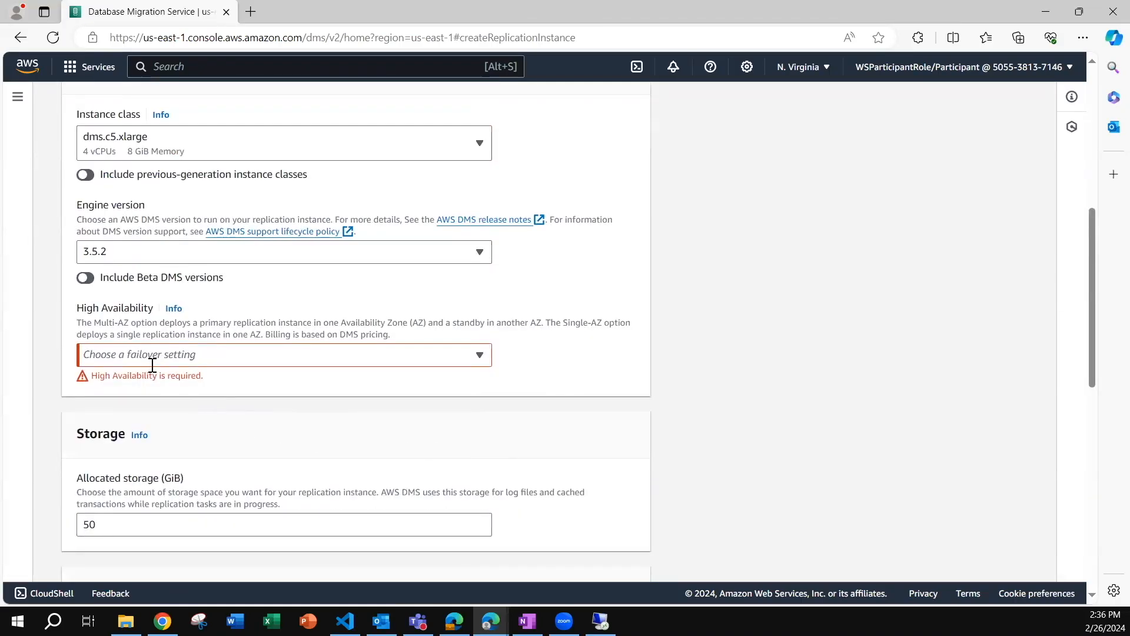
pyautogui.click(201, 358)
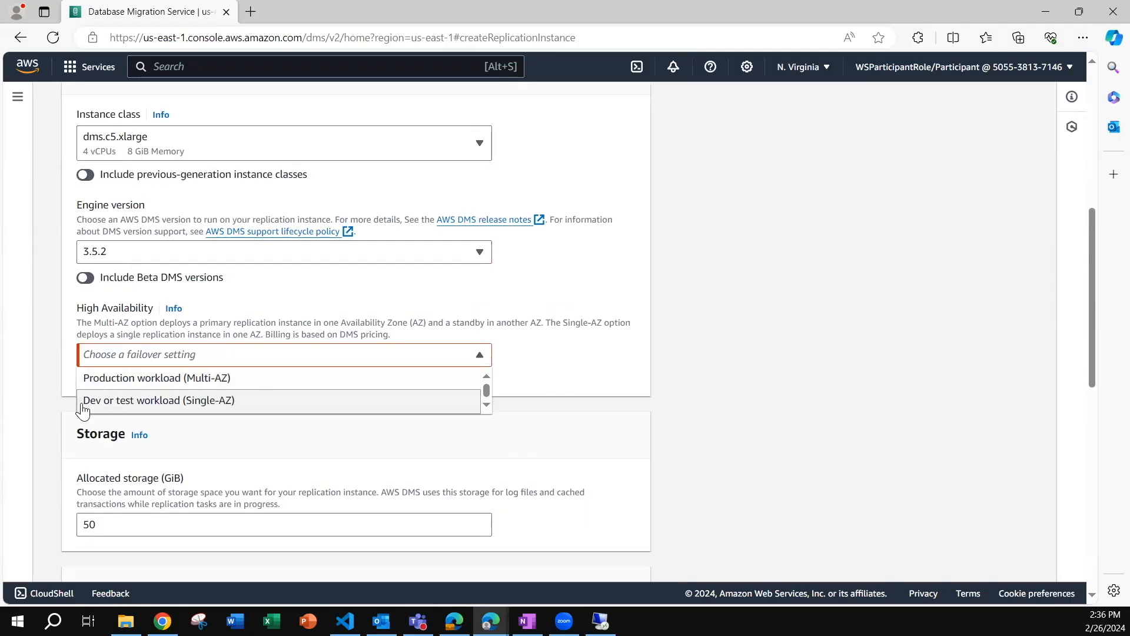
pyautogui.click(144, 408)
pyautogui.scroll(-10, 172, 411)
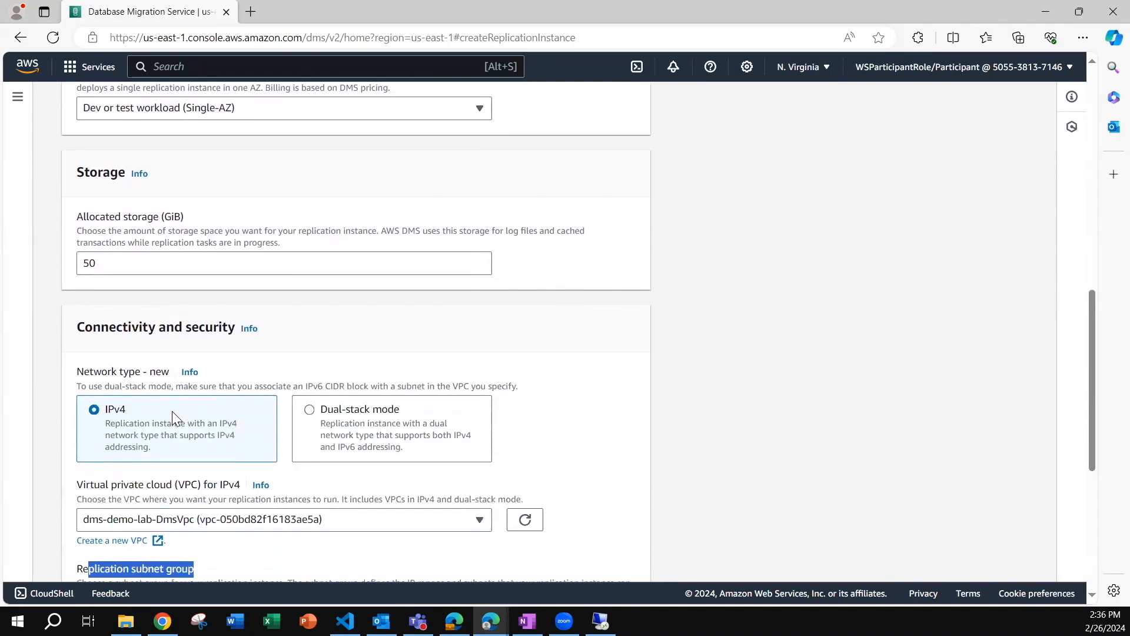
pyautogui.scroll(10, 173, 419)
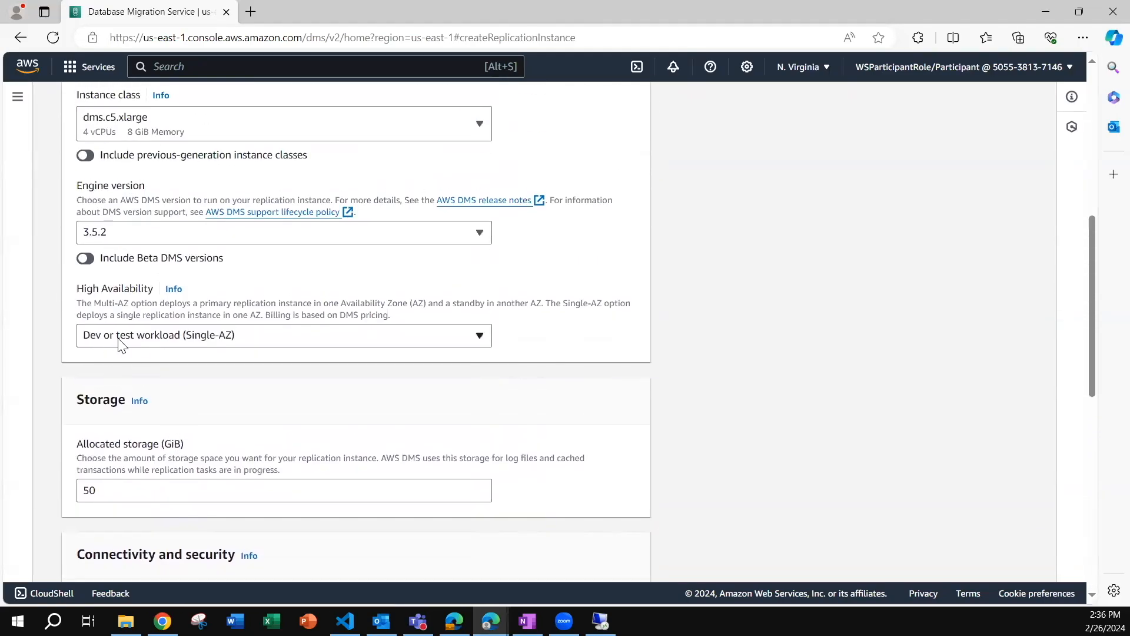
pyautogui.scroll(-9, 234, 404)
pyautogui.scroll(8, 235, 404)
pyautogui.click(134, 336)
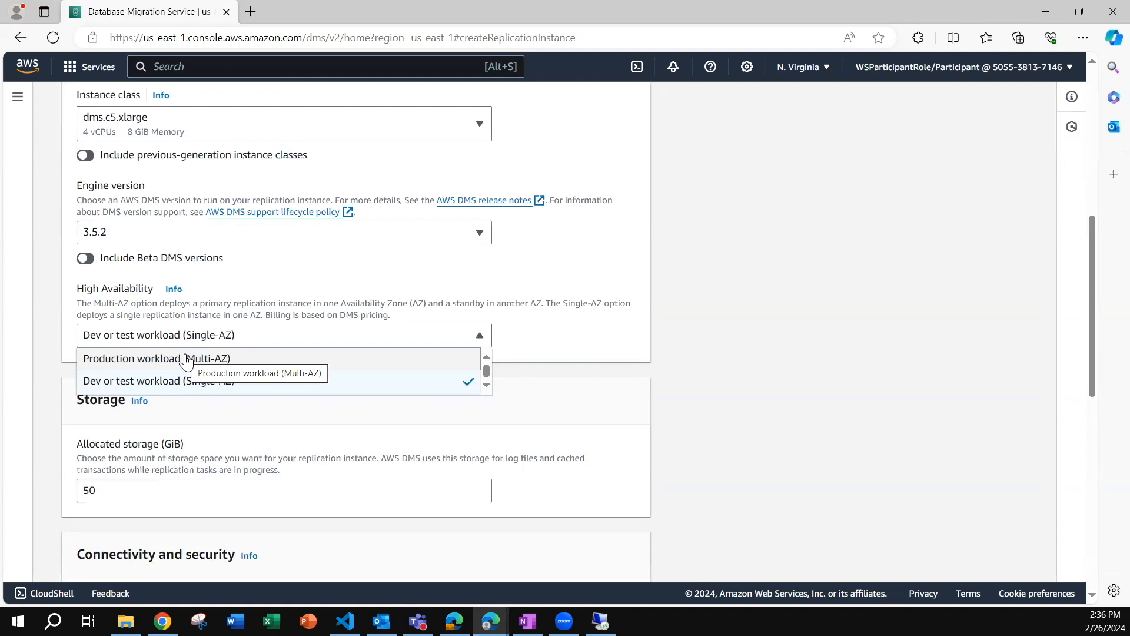
pyautogui.click(160, 391)
pyautogui.scroll(-10, 200, 393)
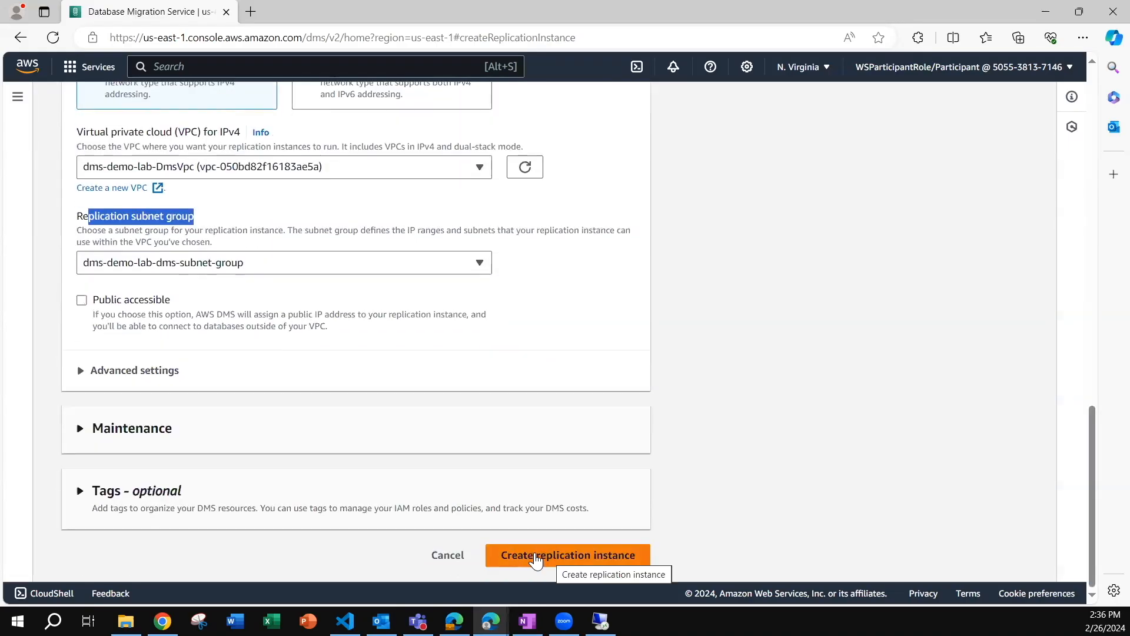
pyautogui.click(536, 561)
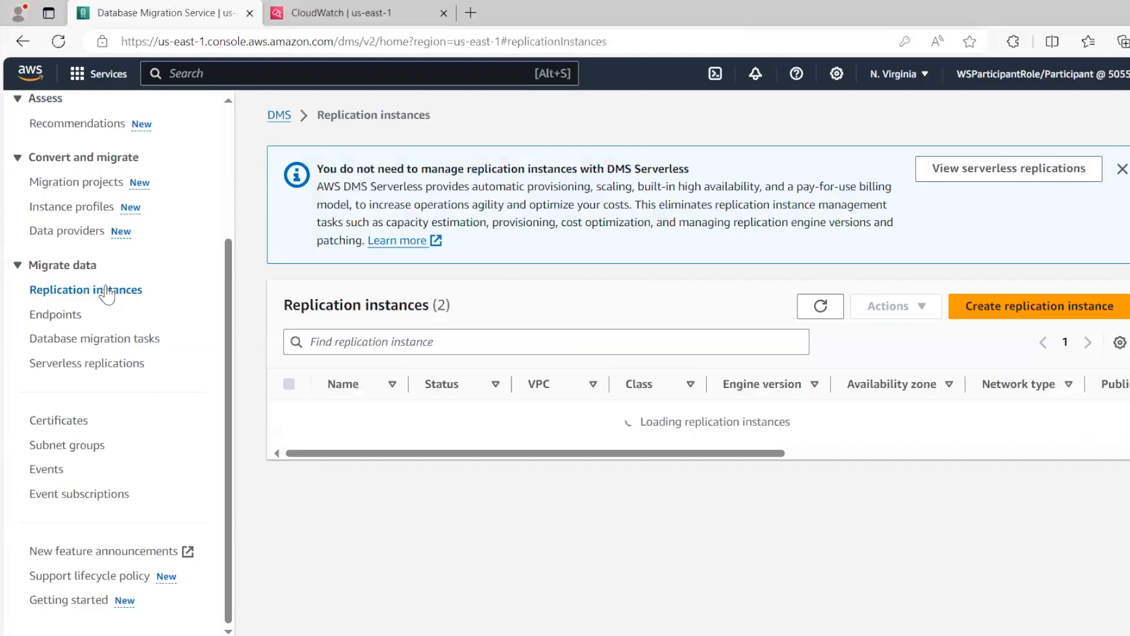
# Select the replication instance in us-east-1a and open the DMS endpoints list.
pyautogui.click(289, 416)
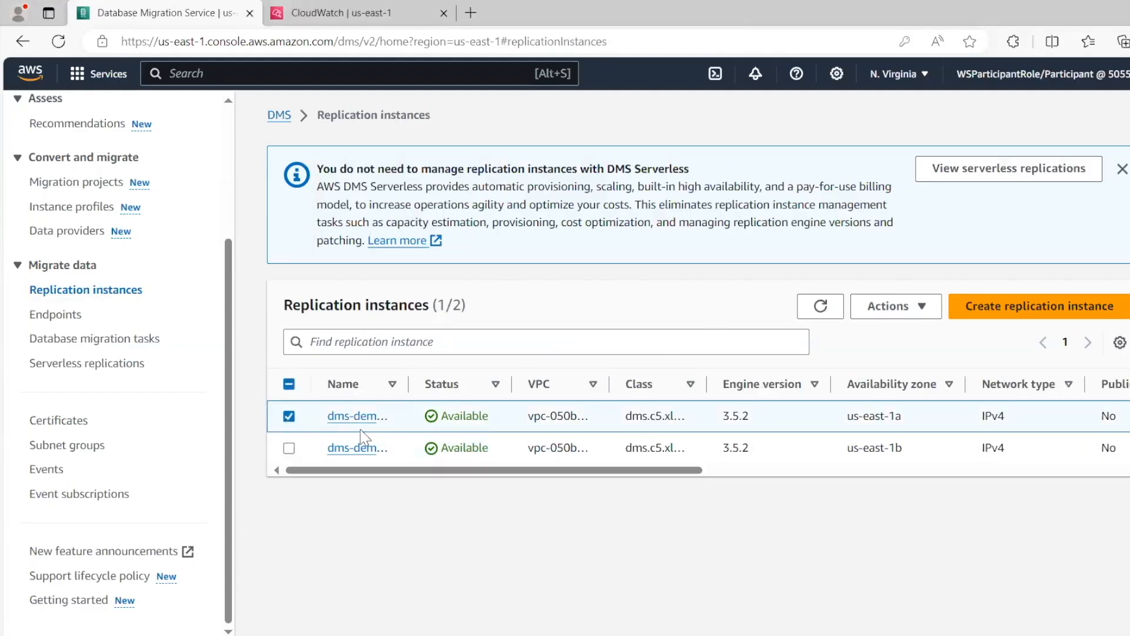
pyautogui.click(55, 314)
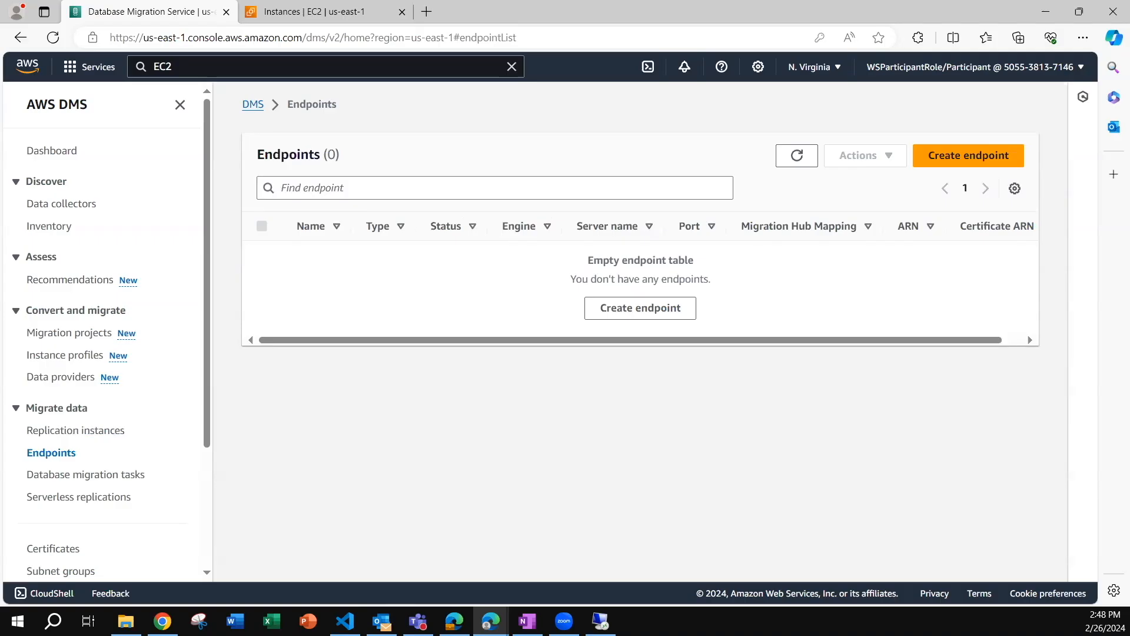
# Start a new source endpoint with the identifier ms-sqlserver-source and Microsoft SQL Server as its source engine.
pyautogui.click(953, 155)
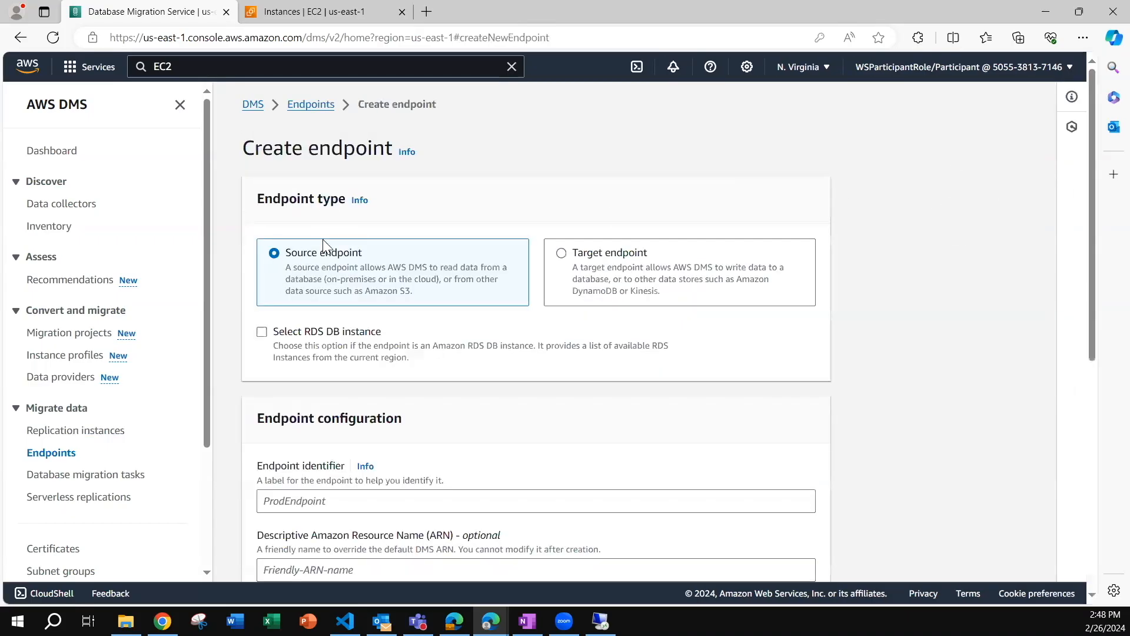
pyautogui.scroll(-4, 286, 265)
pyautogui.click(282, 252)
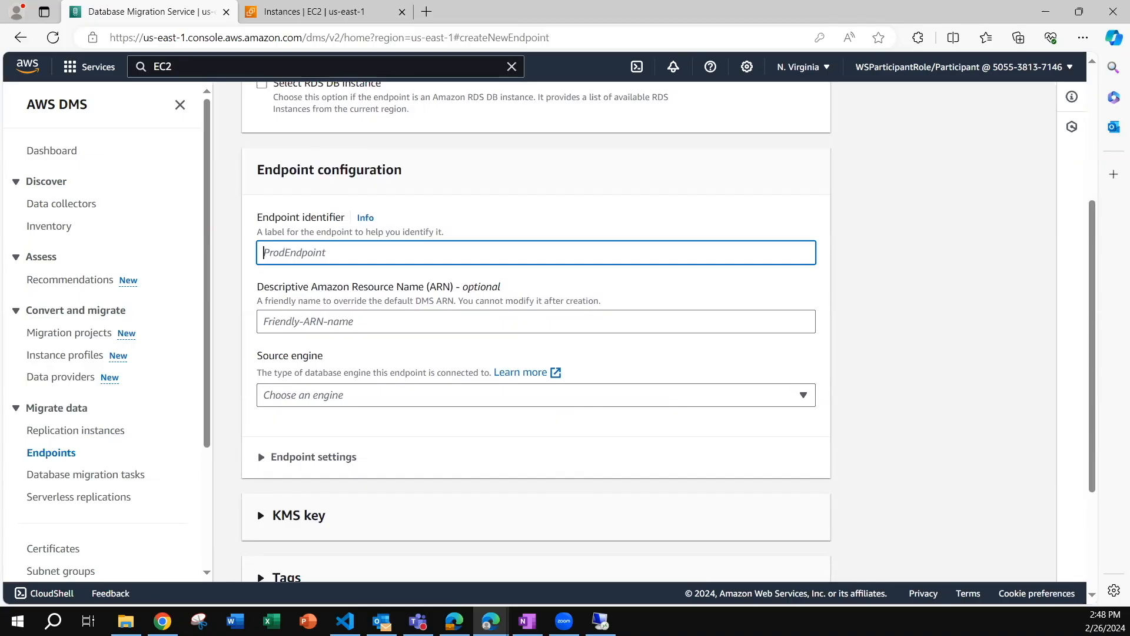
pyautogui.write('ms-sqlserver-source')
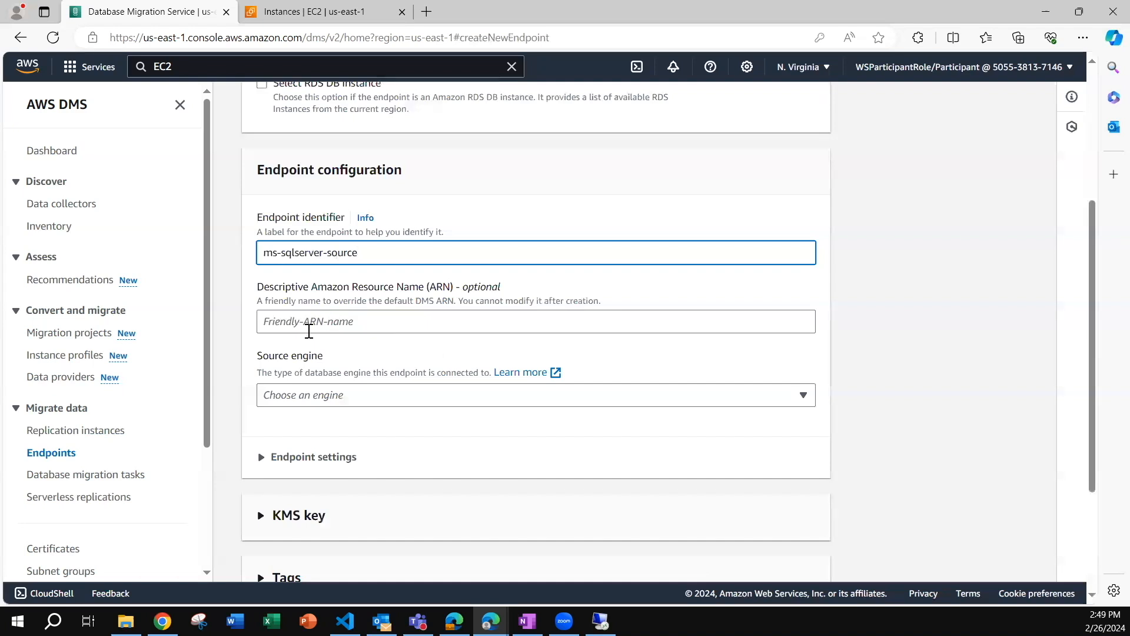
pyautogui.click(318, 395)
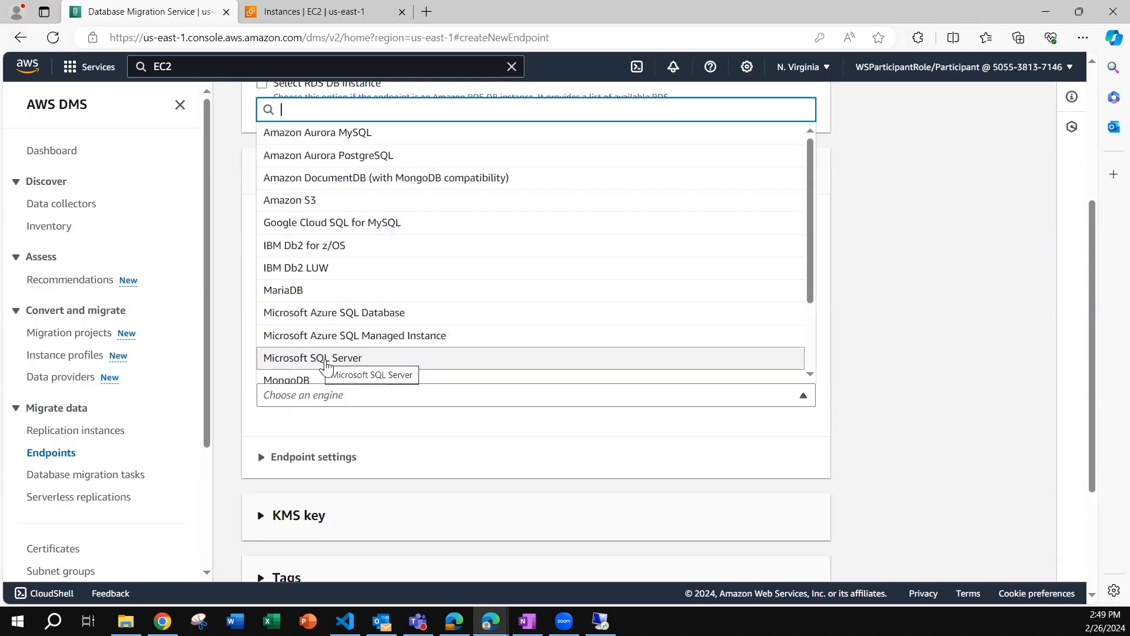
pyautogui.click(318, 358)
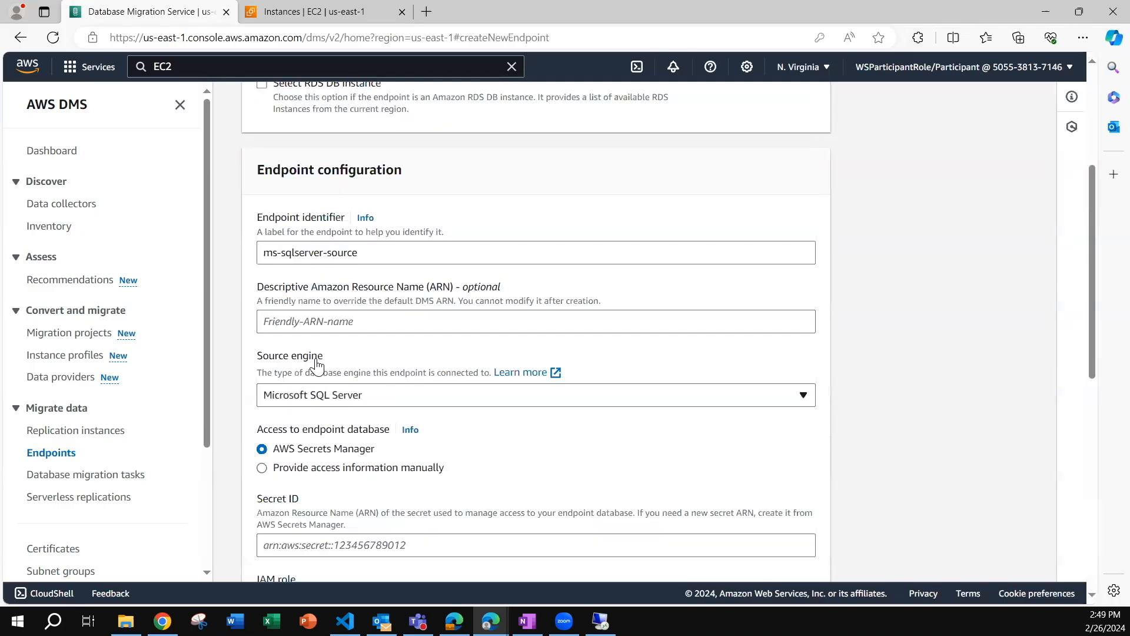
pyautogui.scroll(-3, 264, 272)
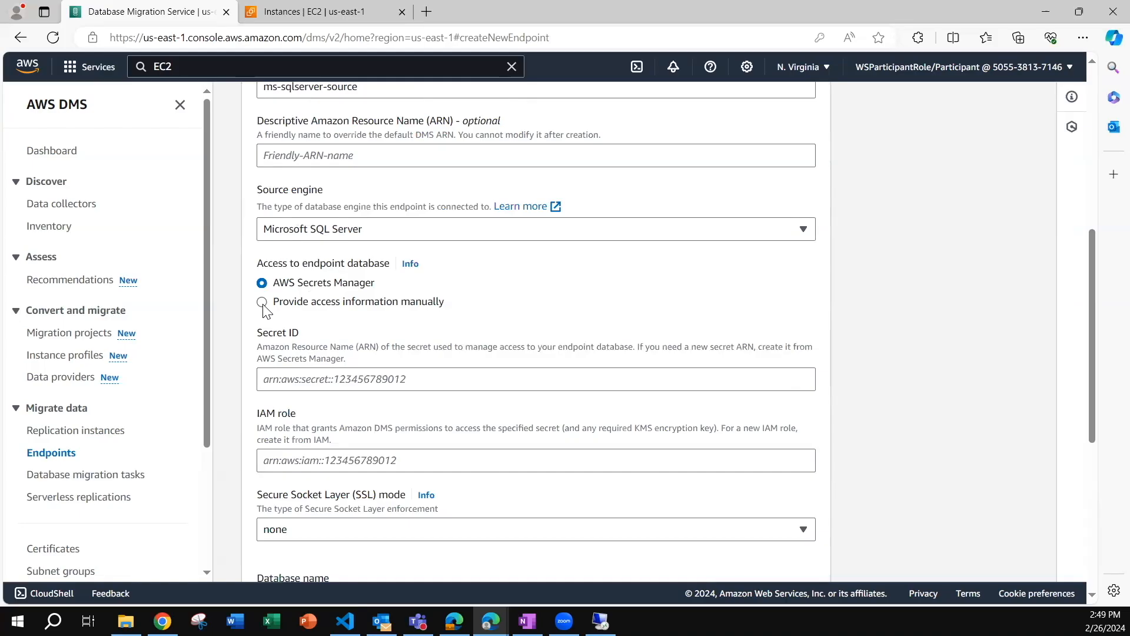
# Choose to provide the access information manually and enter the EC2 instance's public IPv4 DNS, ec2-52-70-81-168.compute-1.amazonaws.com, as the server name.
pyautogui.click(262, 304)
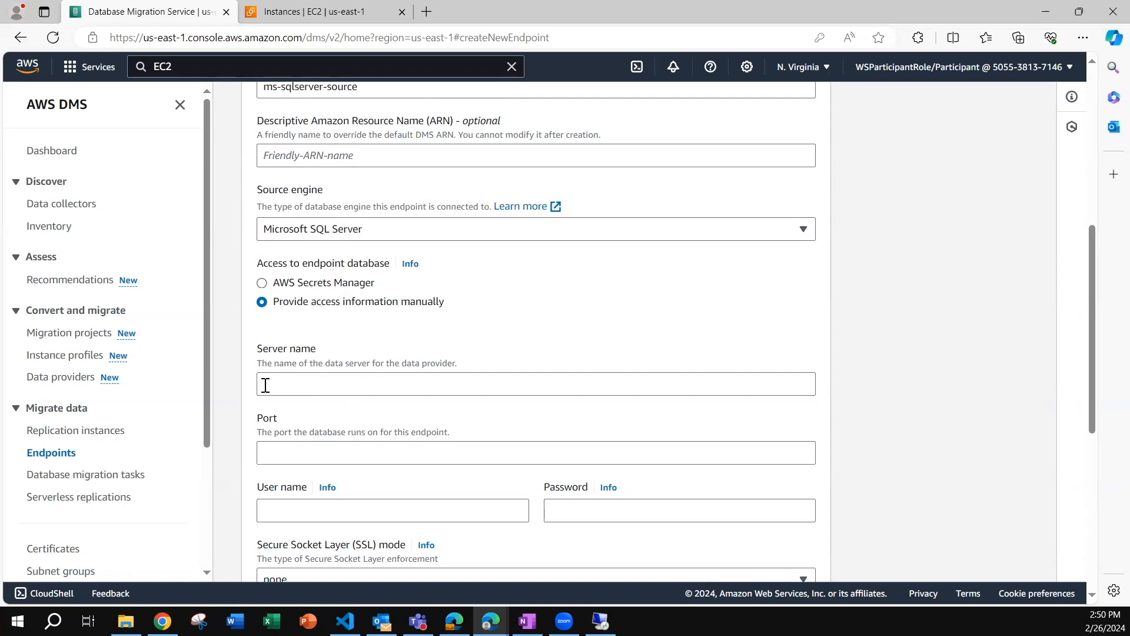
pyautogui.click(288, 18)
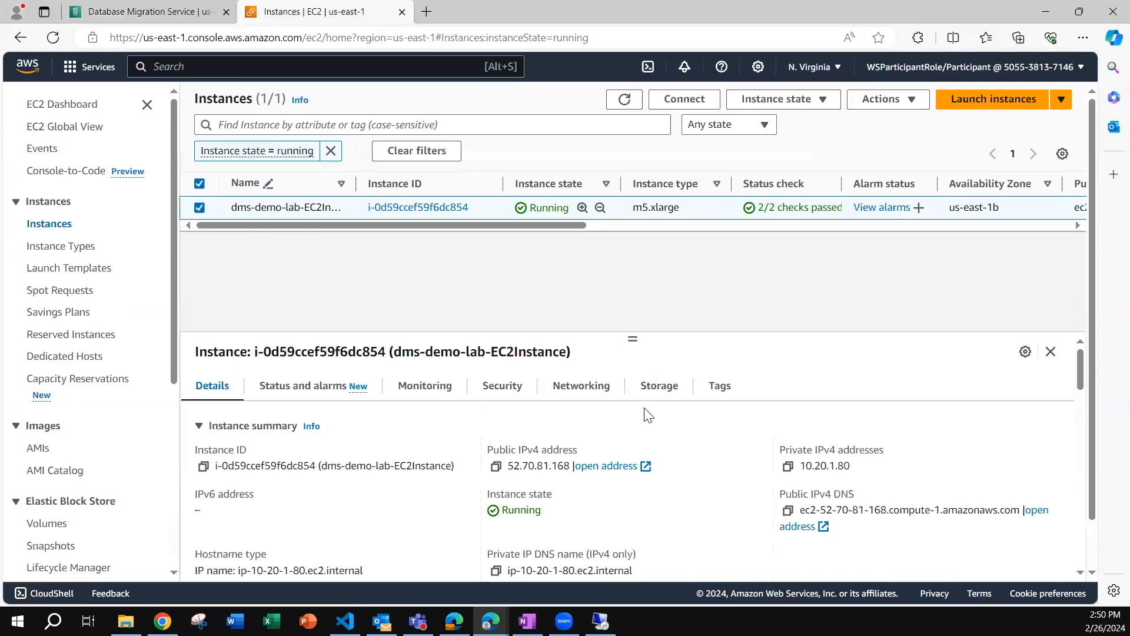
pyautogui.click(788, 511)
pyautogui.click(150, 12)
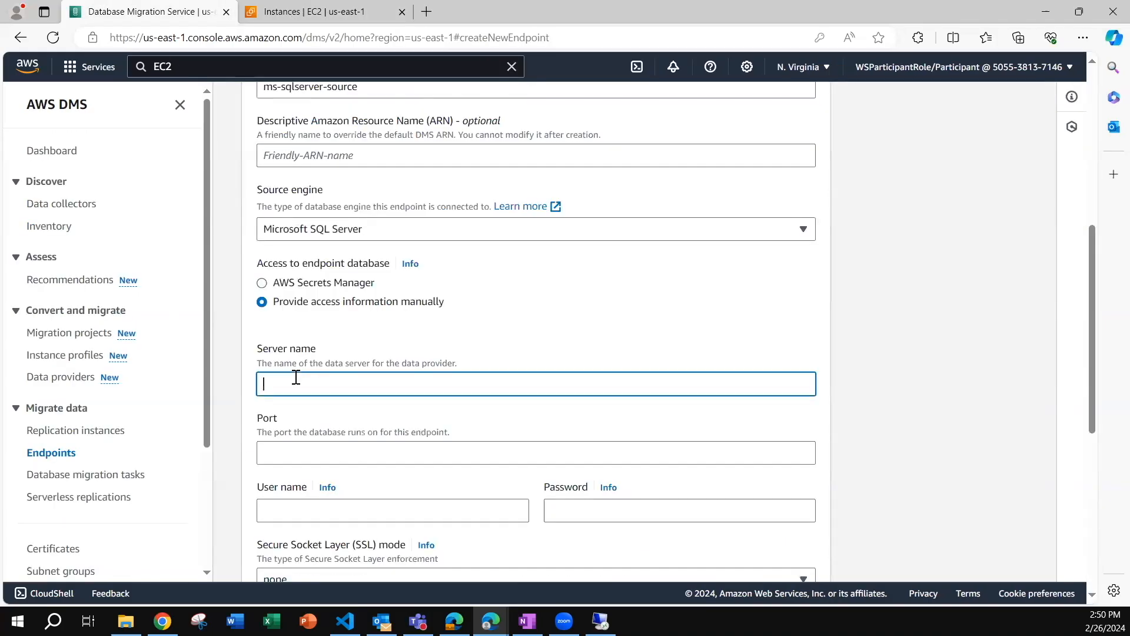
pyautogui.hotkey('ctrl', 'v')
# Set the source endpoint's port to 1433.
pyautogui.scroll(4, 294, 378)
pyautogui.scroll(-7, 291, 329)
pyautogui.click(288, 289)
pyautogui.click(310, 289)
pyautogui.write('1433')
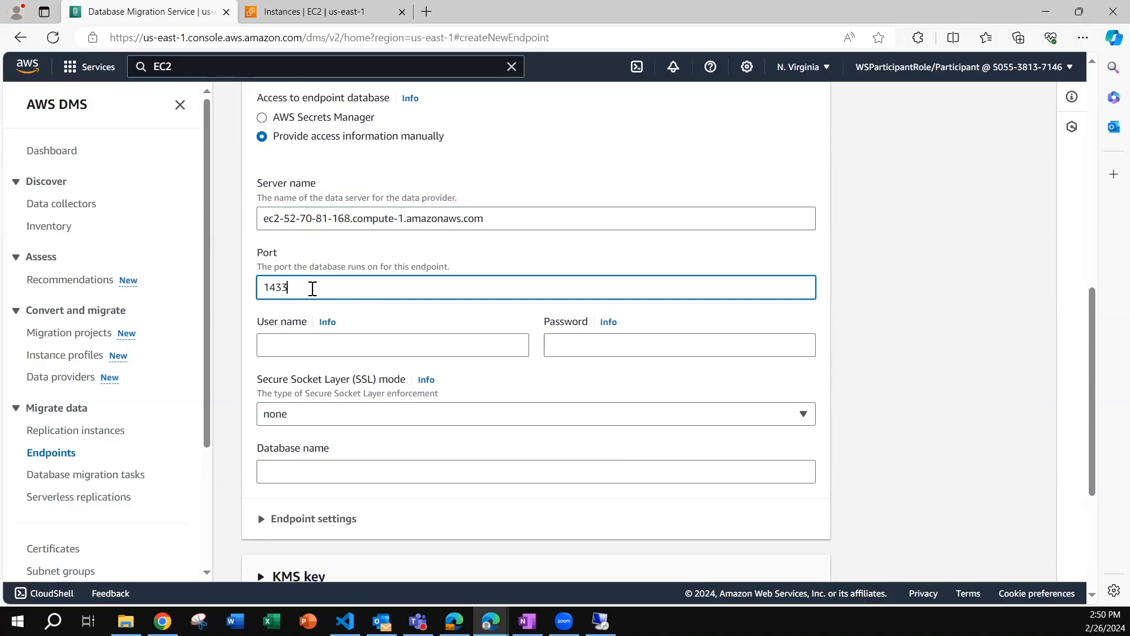
pyautogui.scroll(3, 323, 192)
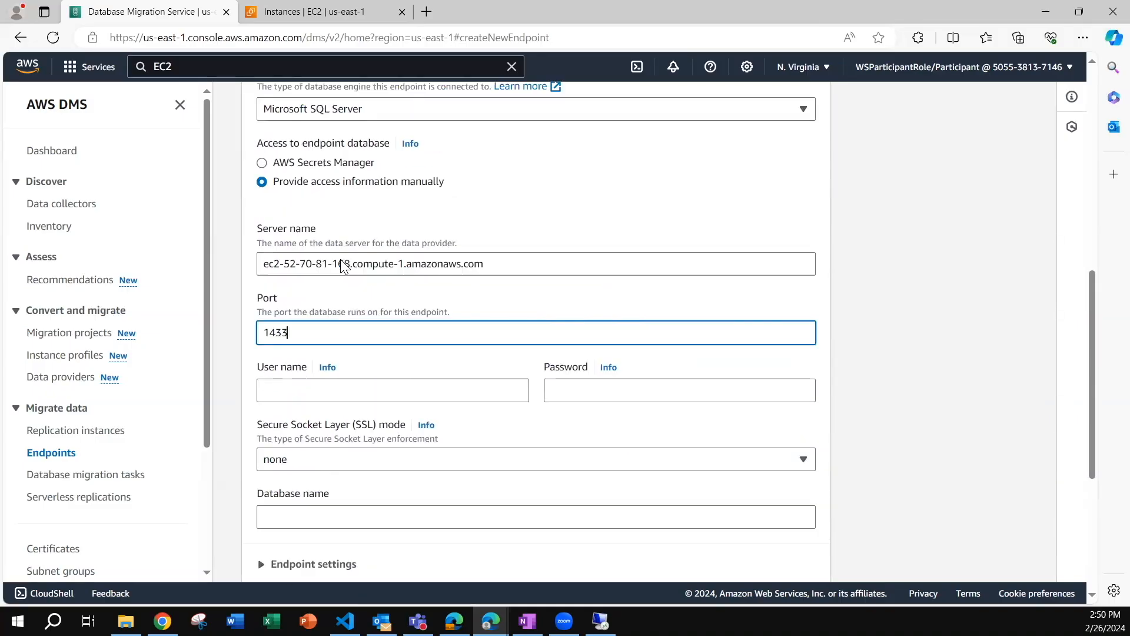
# Enter the user name awssct with its password and set the database name to dms_sample.
pyautogui.scroll(-4, 353, 264)
pyautogui.click(298, 270)
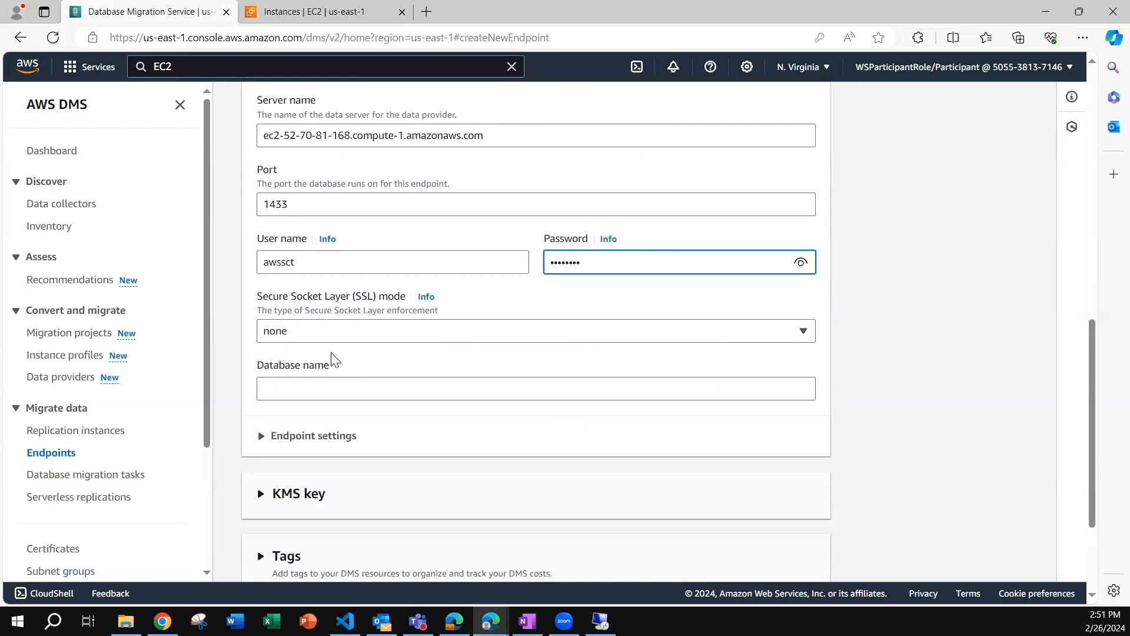
pyautogui.click(334, 359)
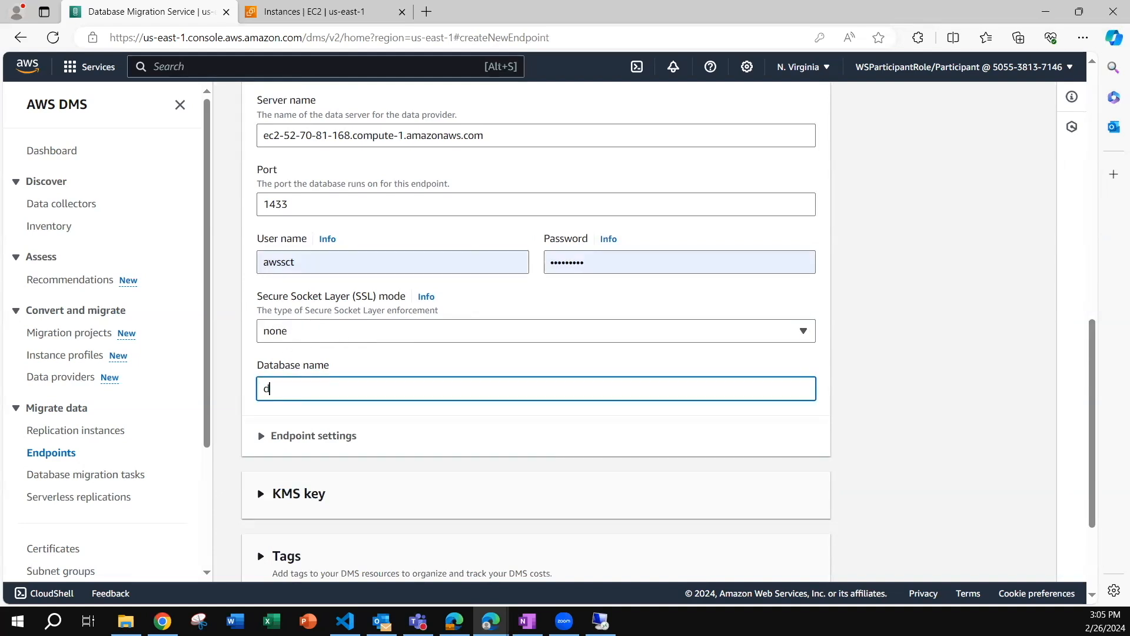
pyautogui.write('ms_sample')
# Run the endpoint connection test on the dms-demo-lab replication instance, keeping the preselected VPC.
pyautogui.scroll(-3, 323, 446)
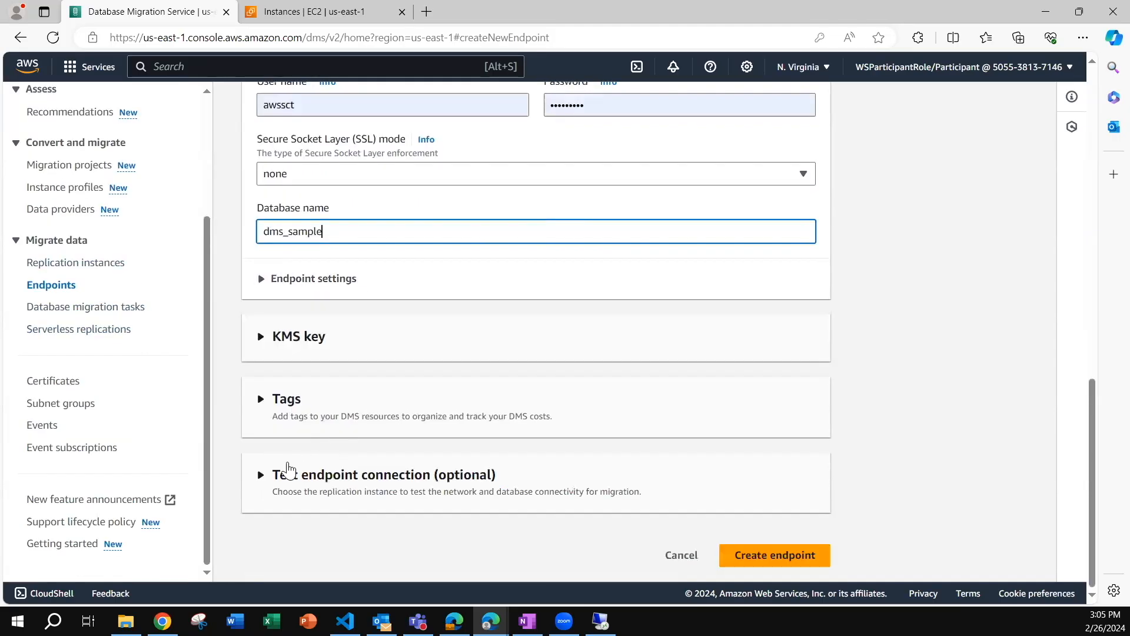
pyautogui.click(260, 474)
pyautogui.scroll(-5, 361, 396)
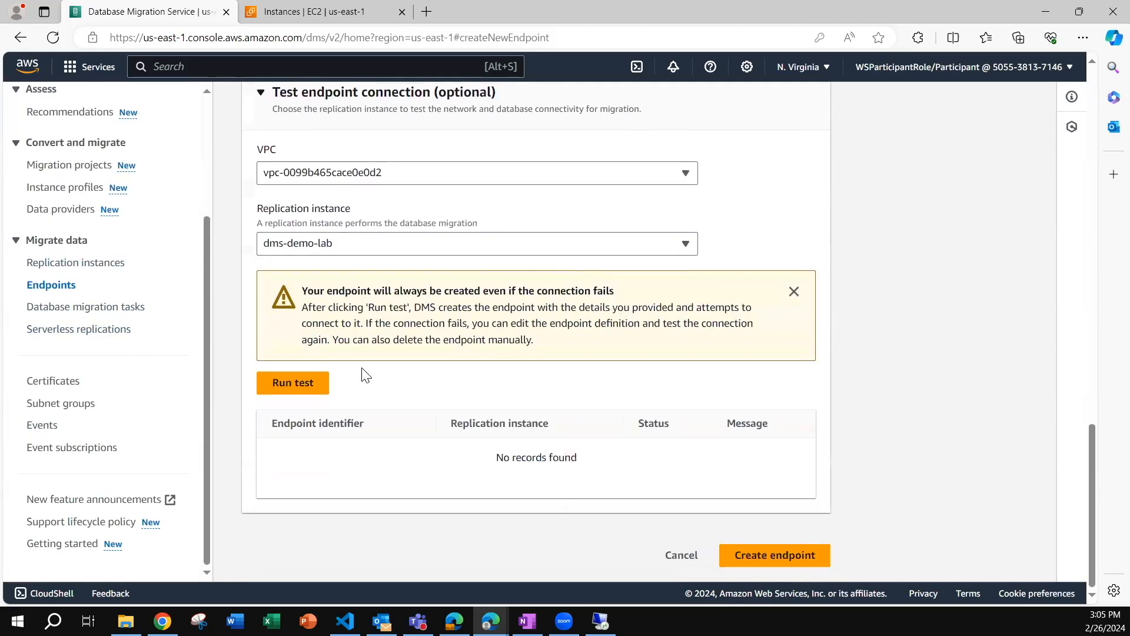
pyautogui.click(330, 174)
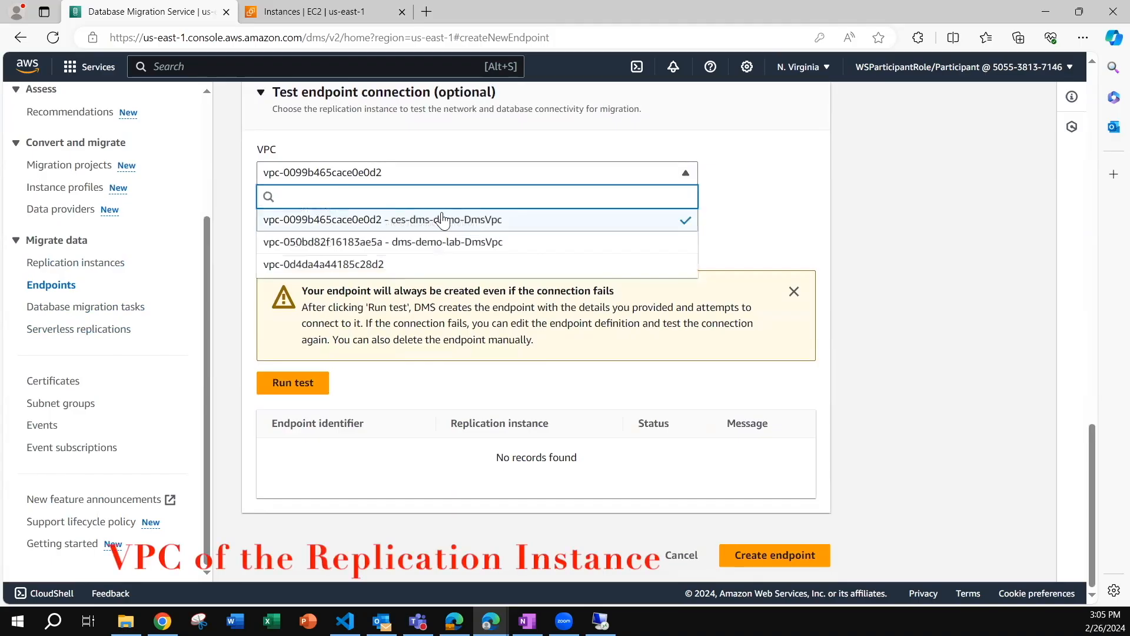
pyautogui.click(744, 230)
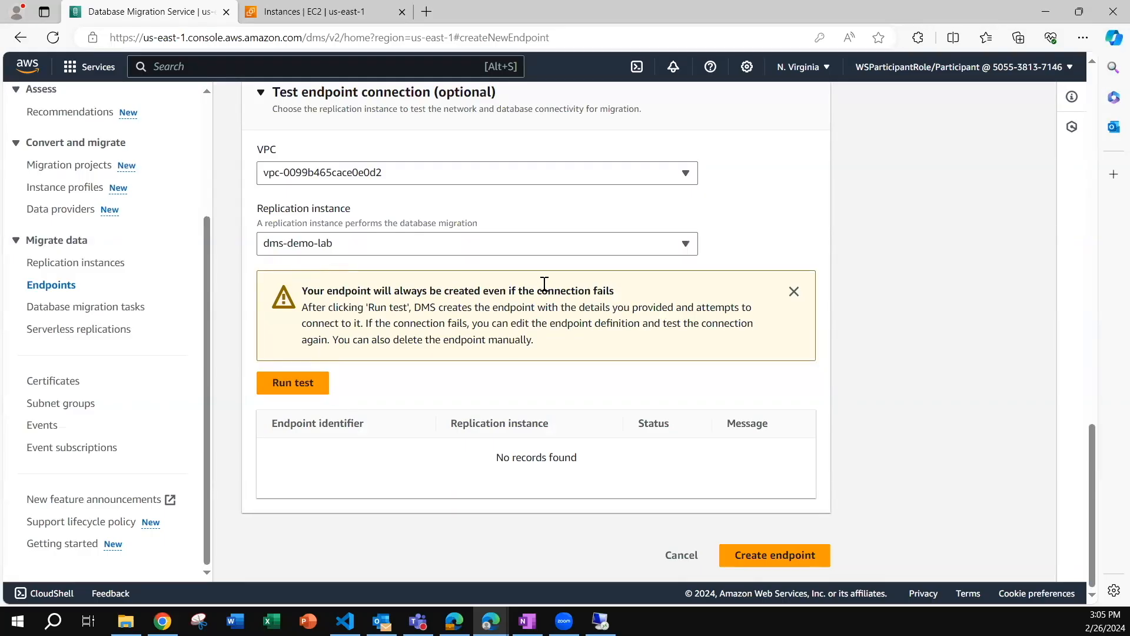
pyautogui.moveTo(301, 289); pyautogui.dragTo(620, 290)
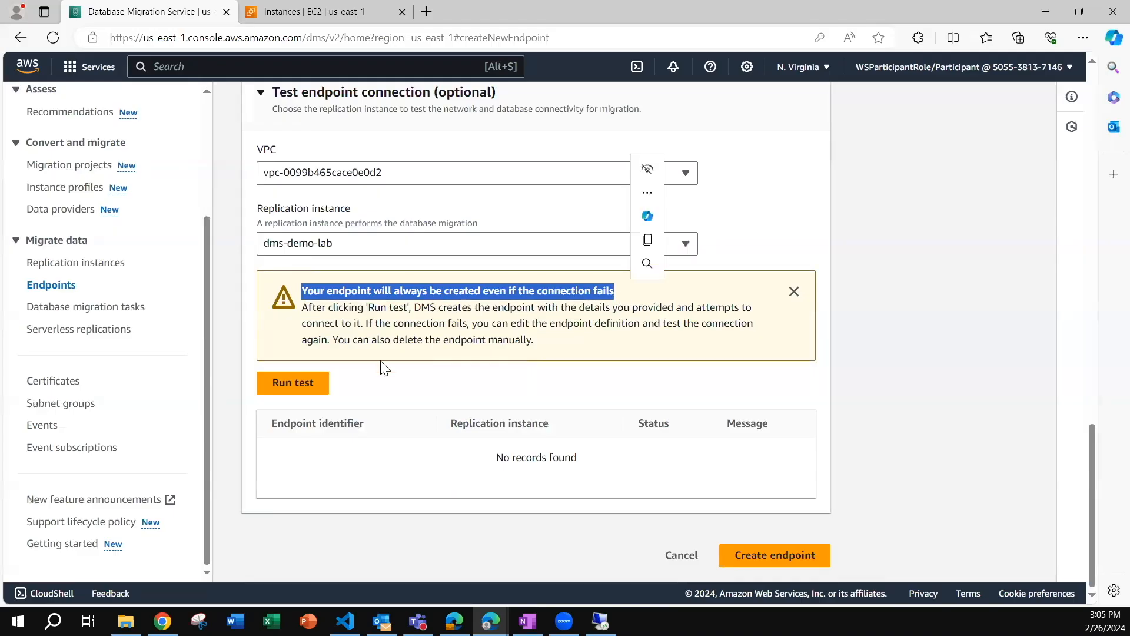
pyautogui.click(296, 384)
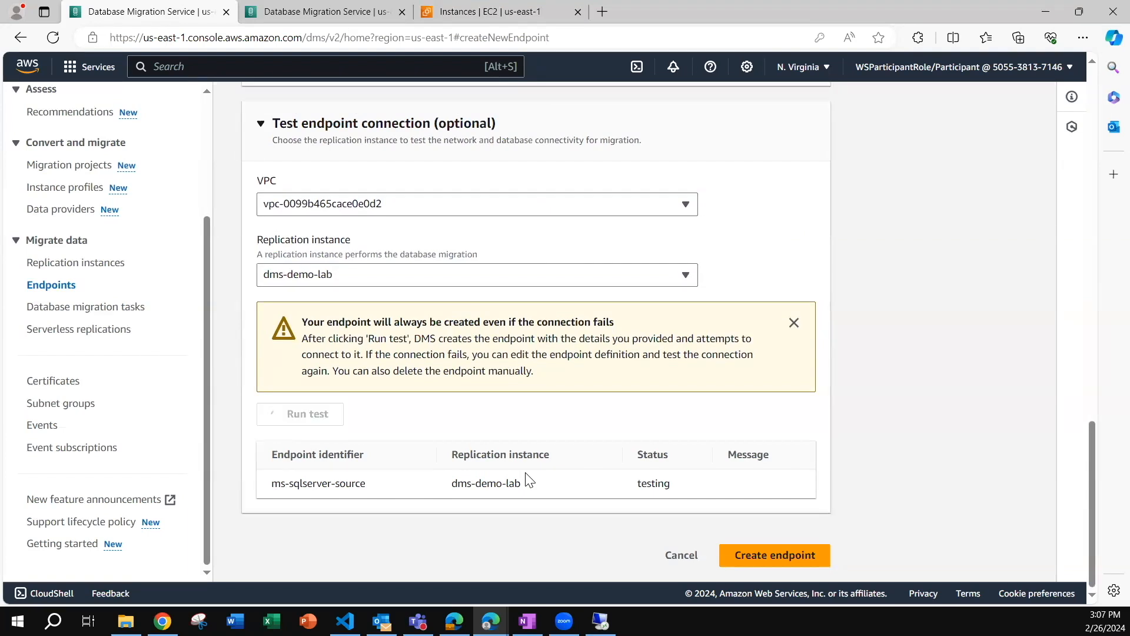
# Check the connection test status, create the source endpoint, and select ms-sqlserver-source in the endpoints list.
pyautogui.moveTo(624, 483); pyautogui.dragTo(677, 479)
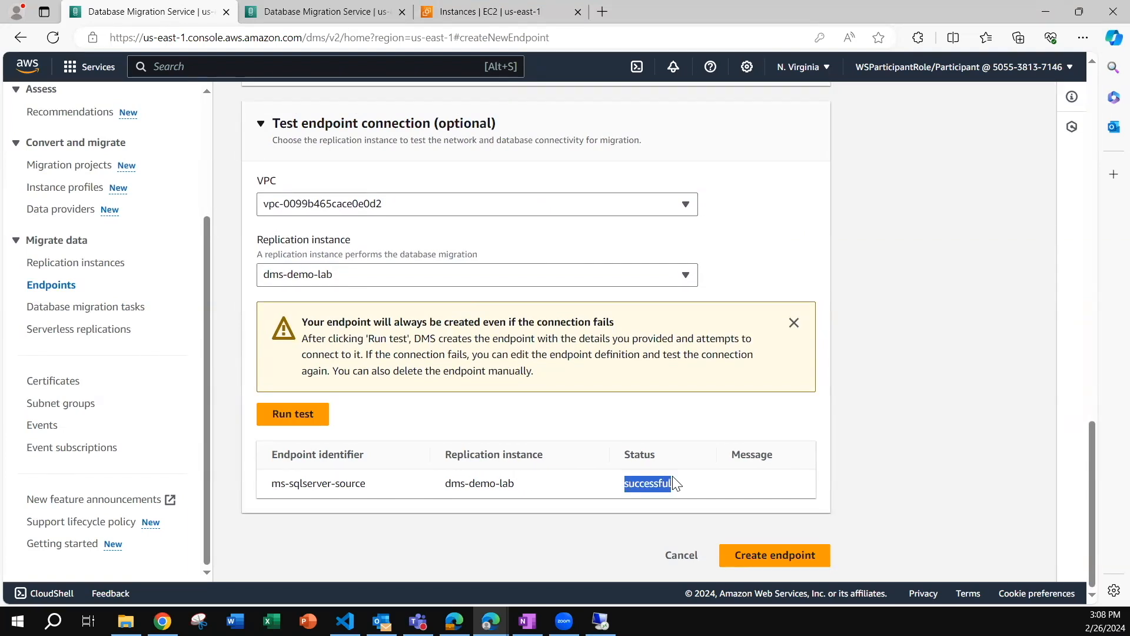
pyautogui.click(756, 555)
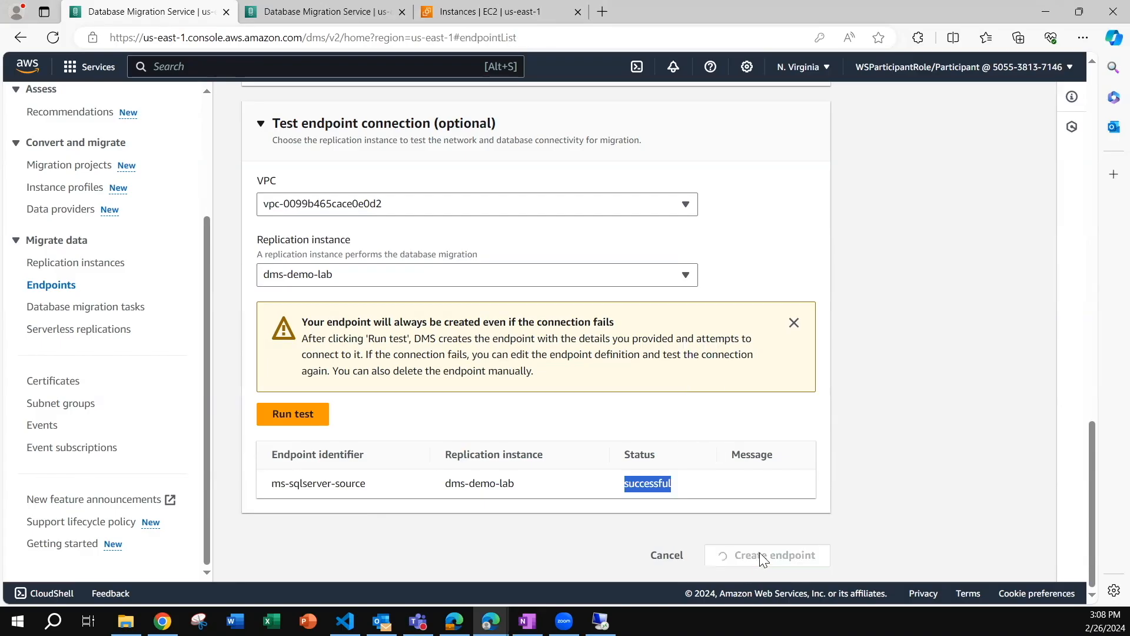
pyautogui.click(261, 290)
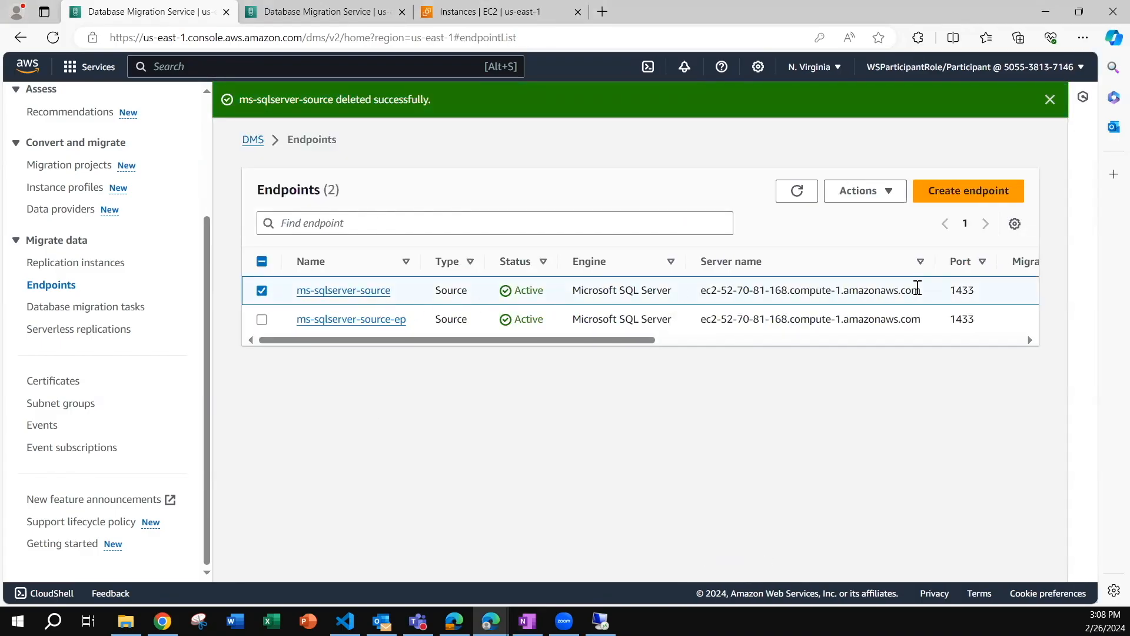
pyautogui.click(1049, 99)
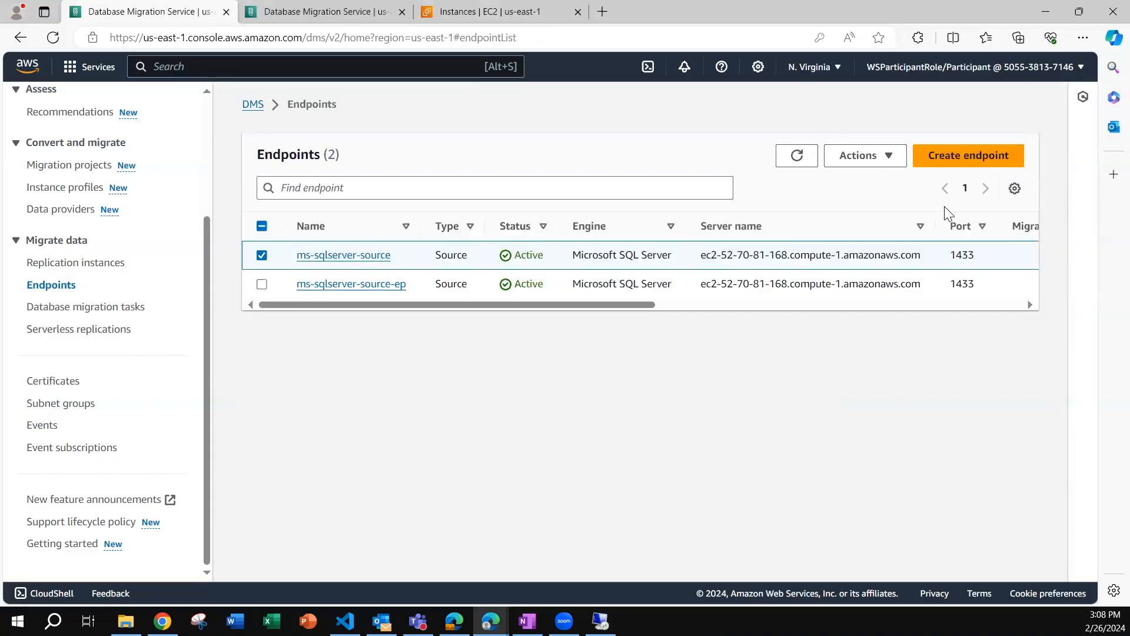
# Start a new target endpoint with the identifier aurora-mysql-target.
pyautogui.click(964, 152)
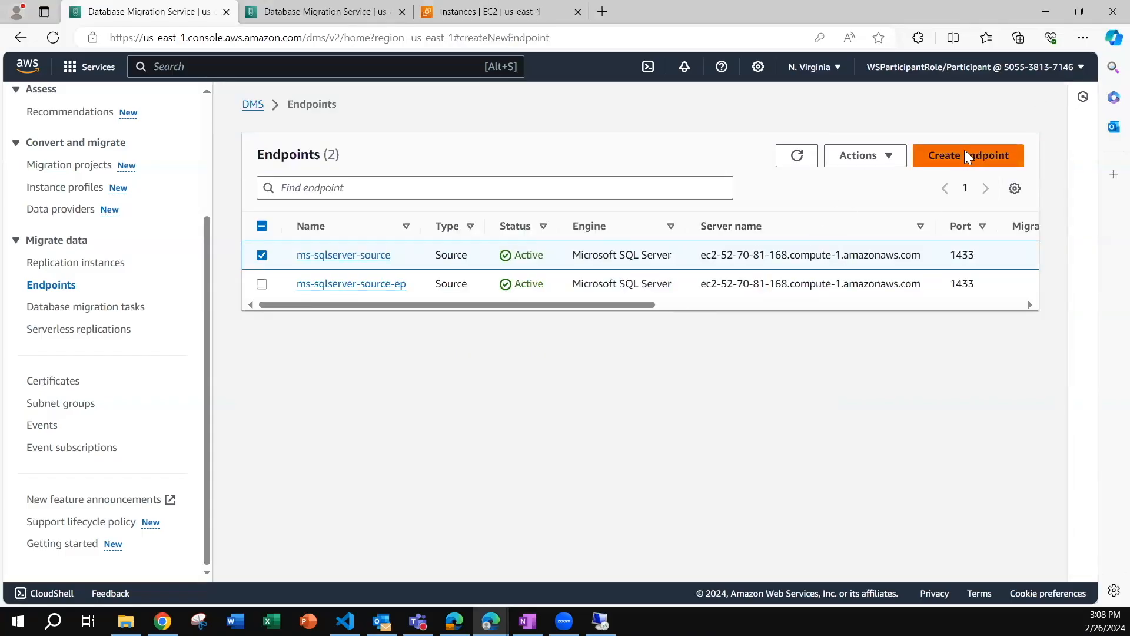
pyautogui.click(561, 253)
pyautogui.scroll(-3, 453, 341)
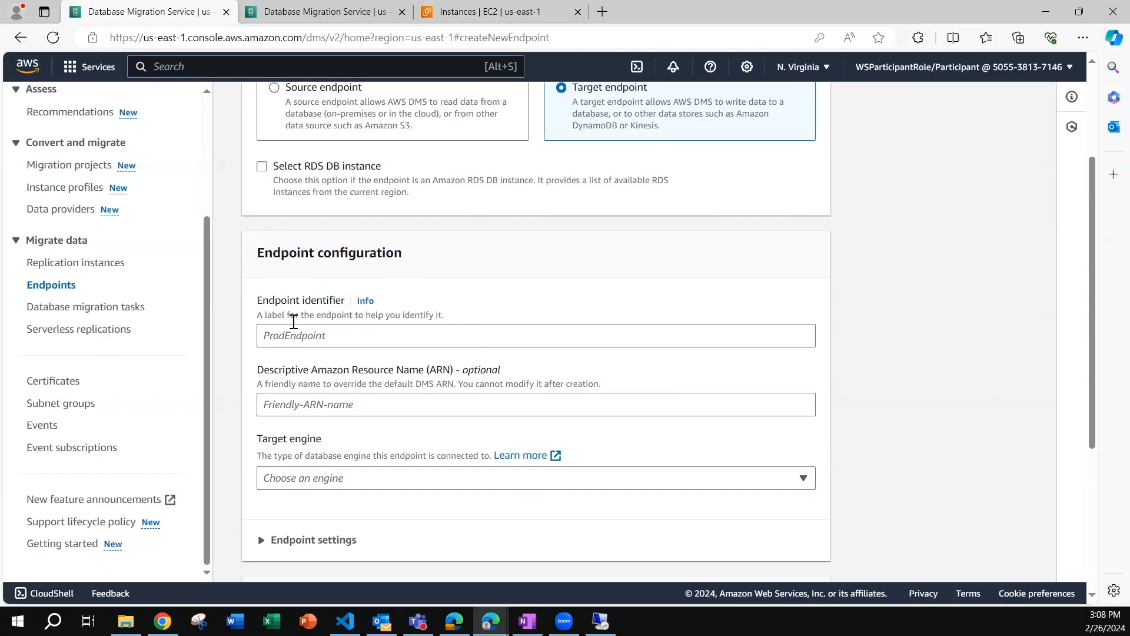
pyautogui.click(284, 333)
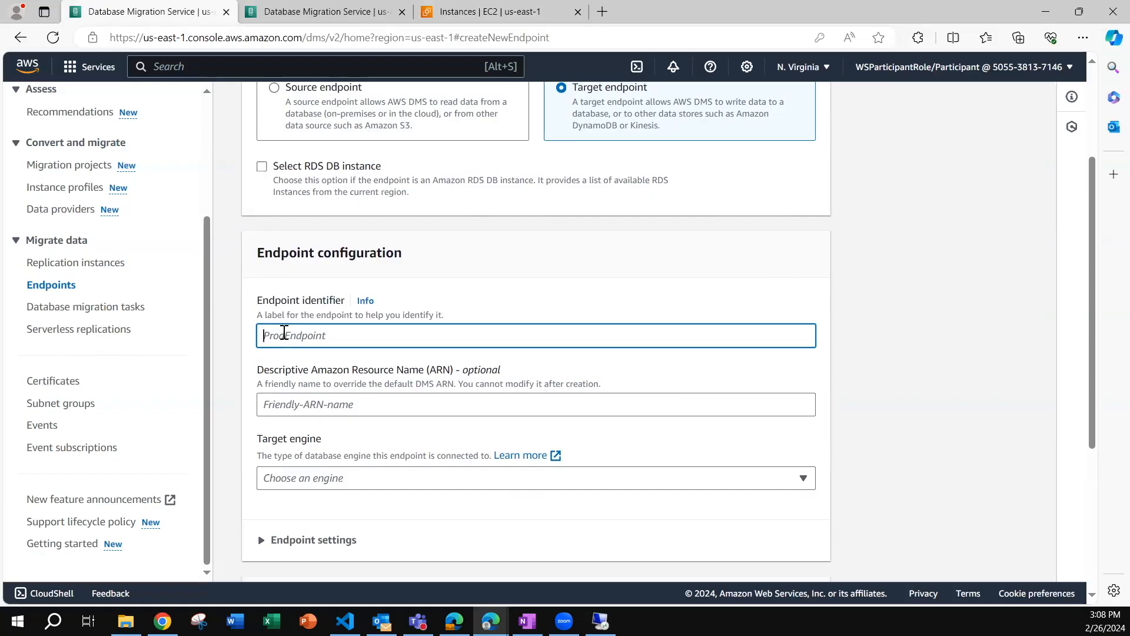
pyautogui.write('aurora-mysql-target')
# Set the target engine to Amazon Aurora MySQL and choose to provide the access information manually.
pyautogui.scroll(-3, 476, 399)
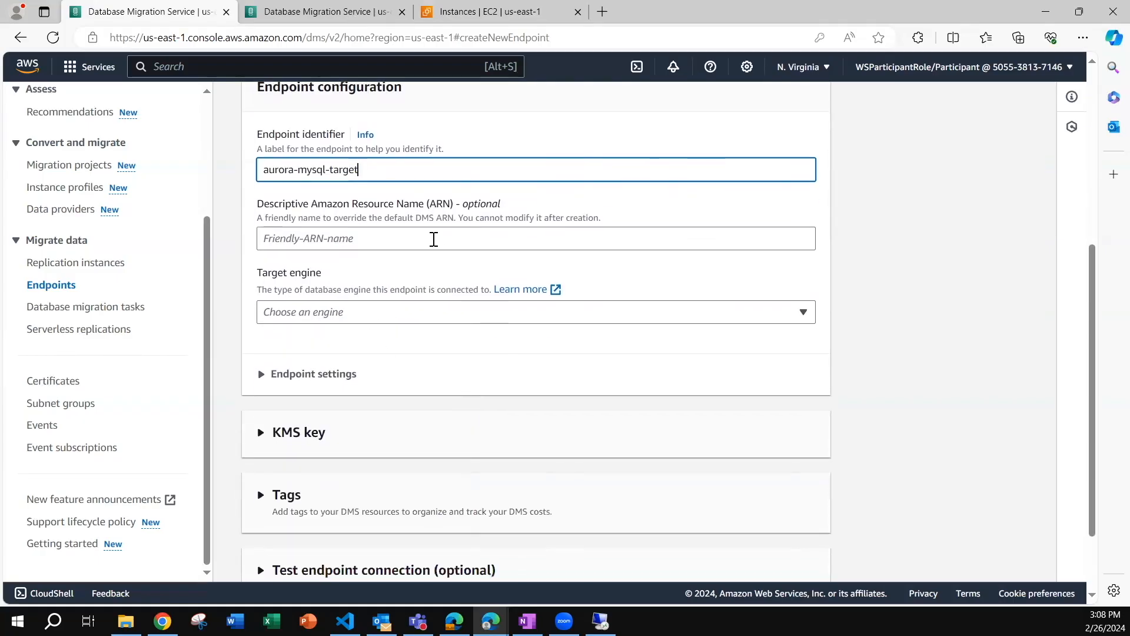
pyautogui.click(328, 318)
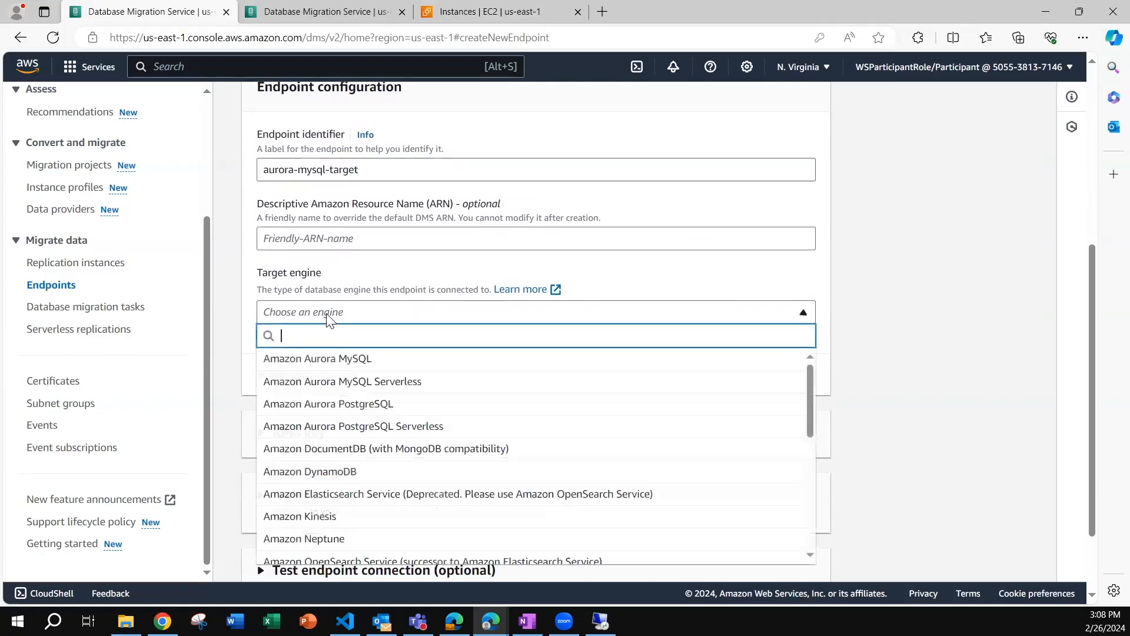
pyautogui.click(328, 359)
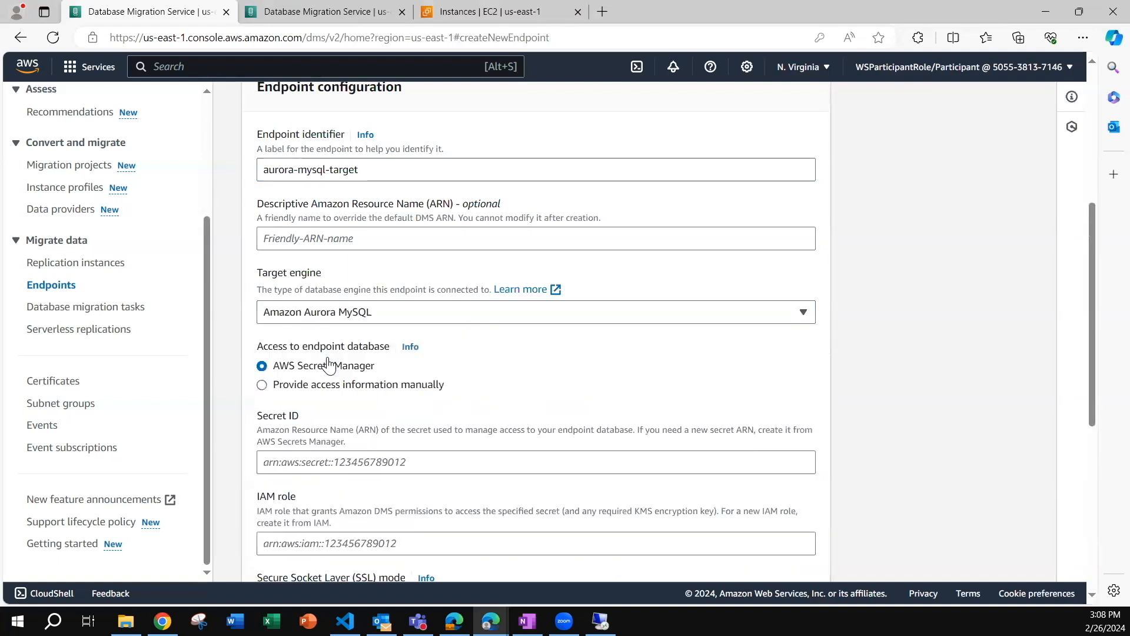
pyautogui.scroll(-1, 327, 365)
pyautogui.click(262, 301)
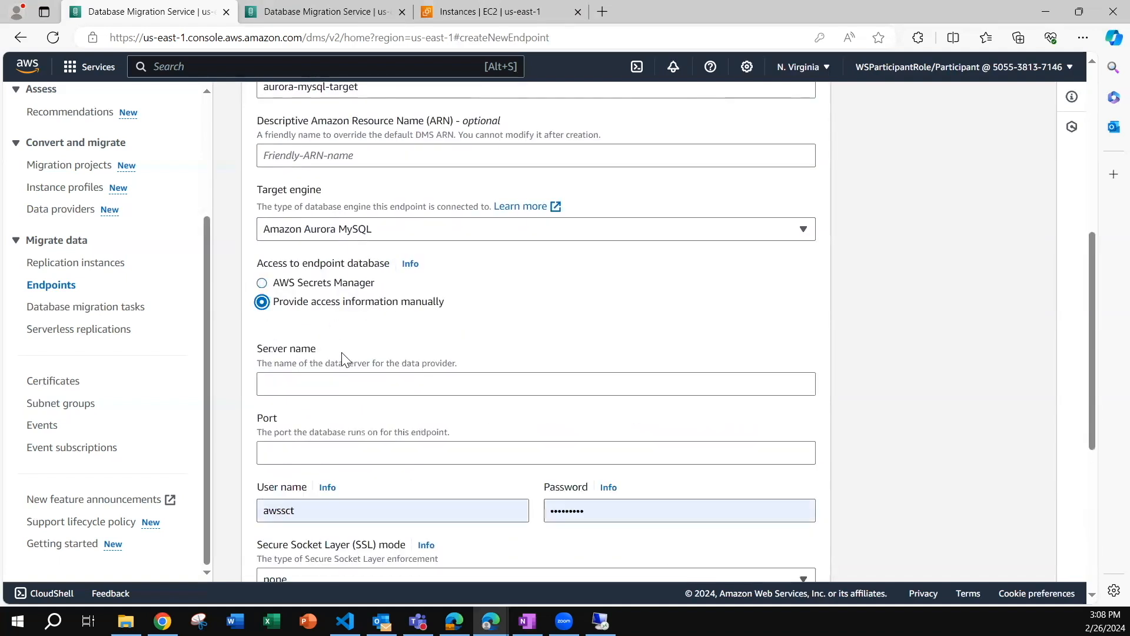
# Copy the endpoint address of the dms-demo-lab-auroramysqlinstance database from Amazon RDS into the target endpoint's server name.
pyautogui.click(275, 386)
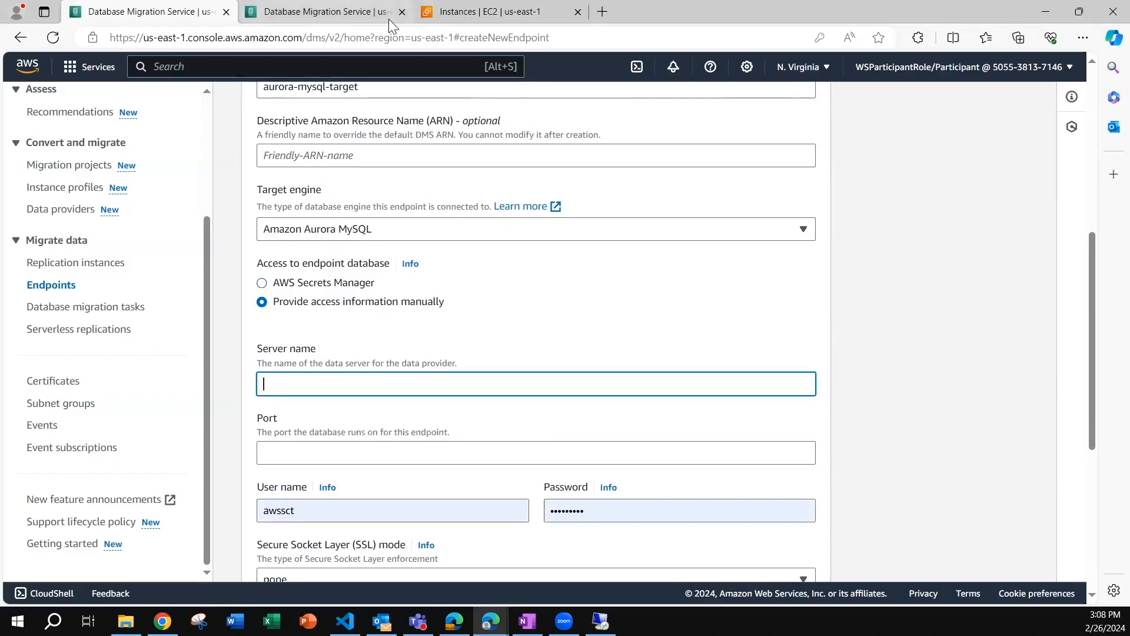
pyautogui.click(402, 12)
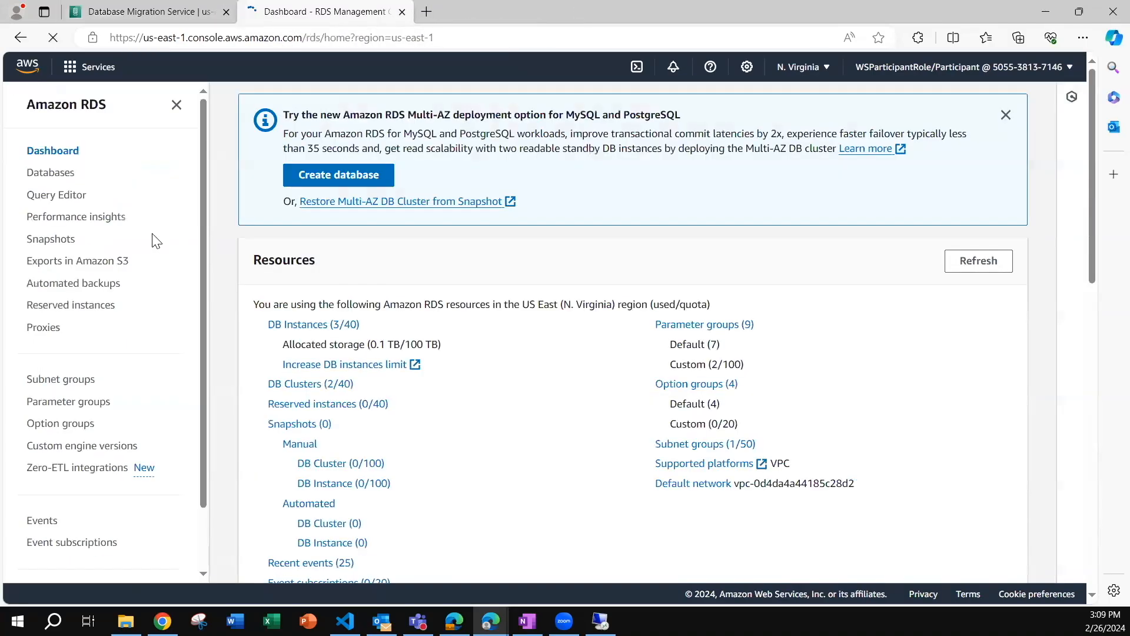
pyautogui.click(53, 177)
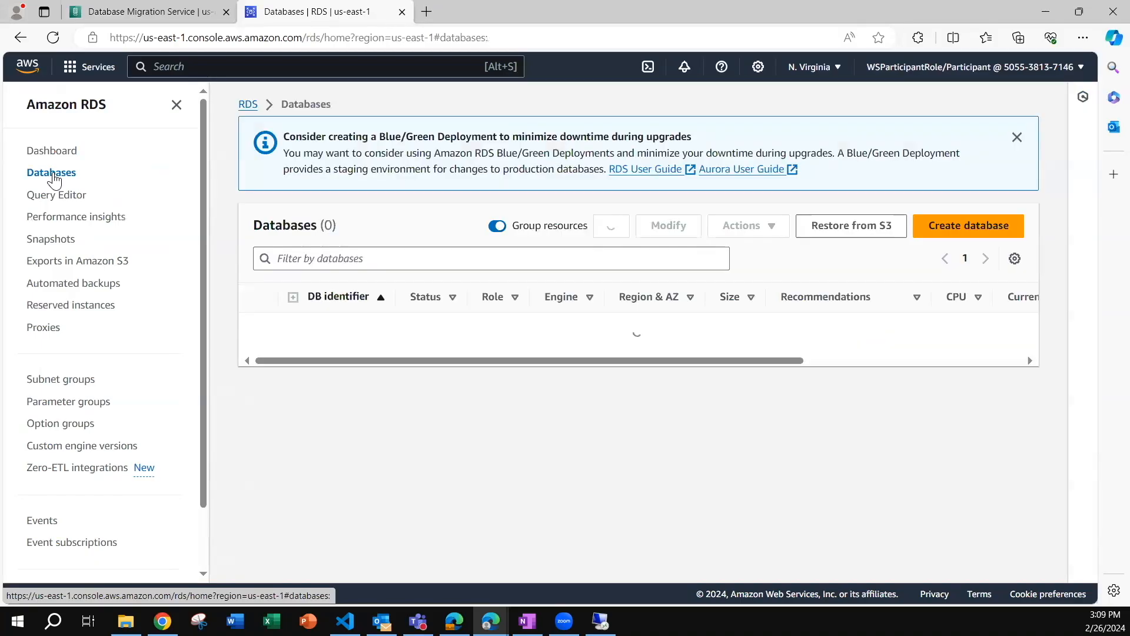
pyautogui.click(352, 357)
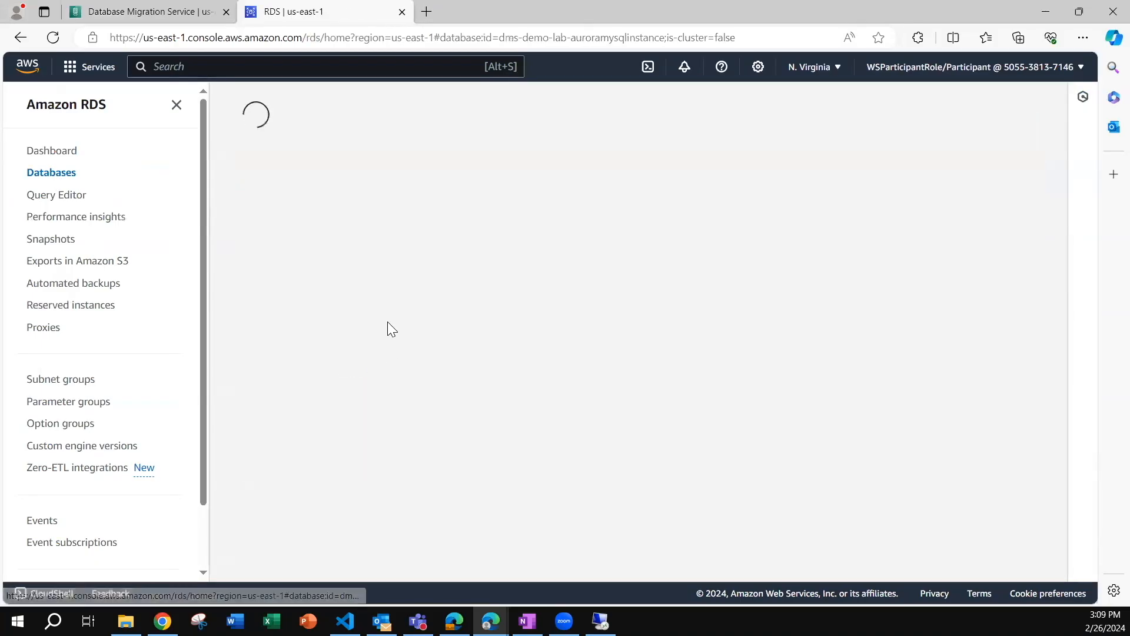
pyautogui.scroll(-4, 388, 457)
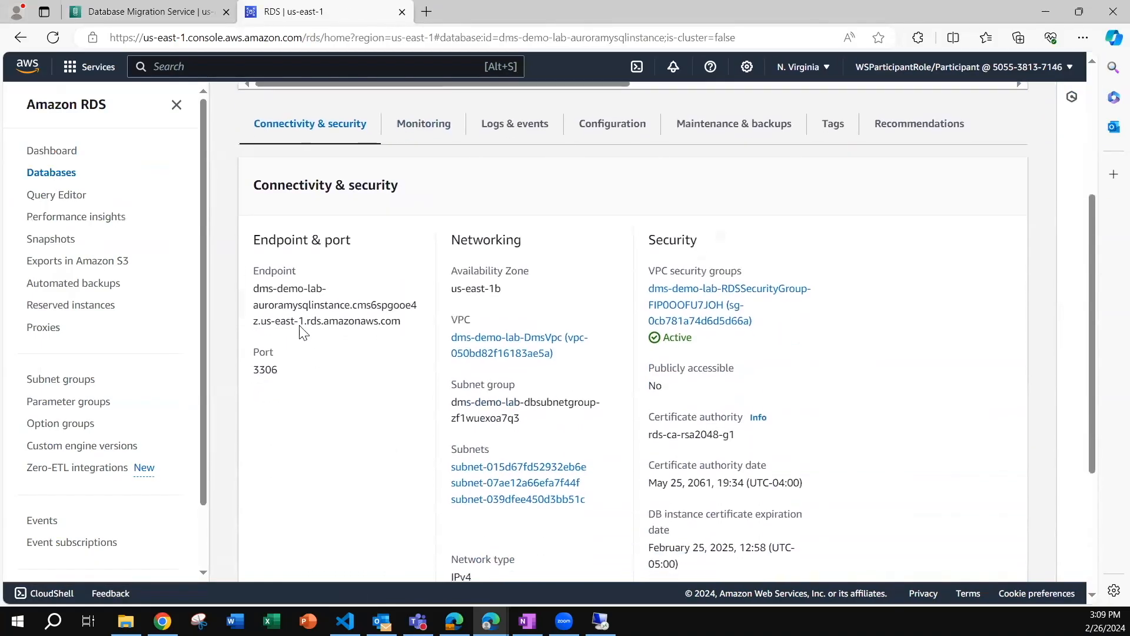
pyautogui.moveTo(255, 288); pyautogui.dragTo(405, 328)
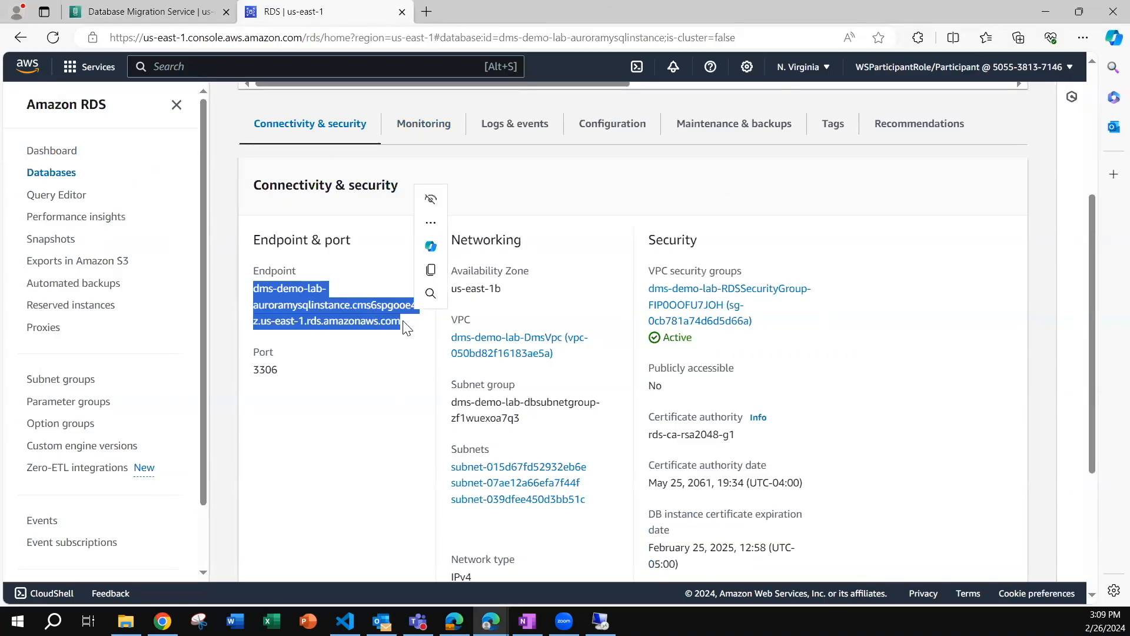
pyautogui.hotkey('ctrl', 'c')
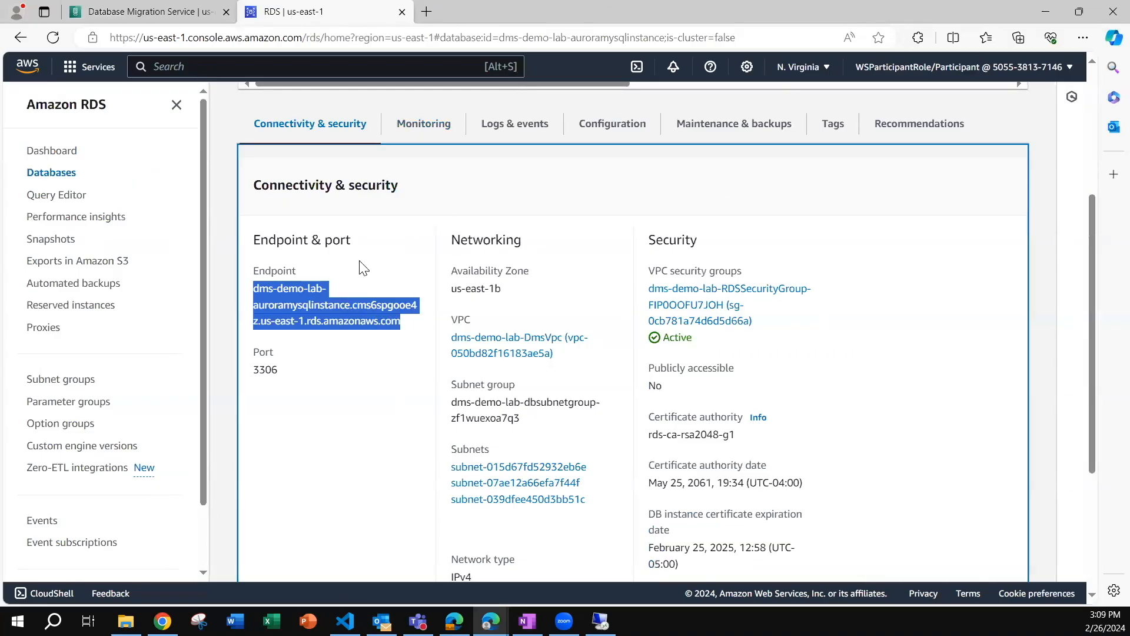
pyautogui.click(144, 13)
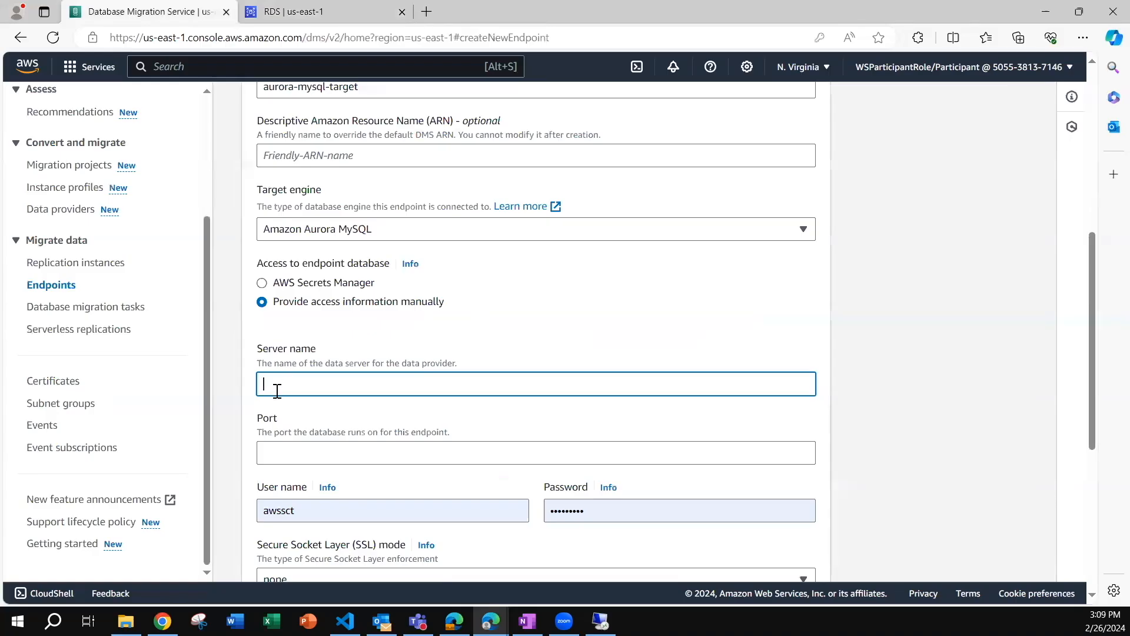
pyautogui.hotkey('ctrl', 'v')
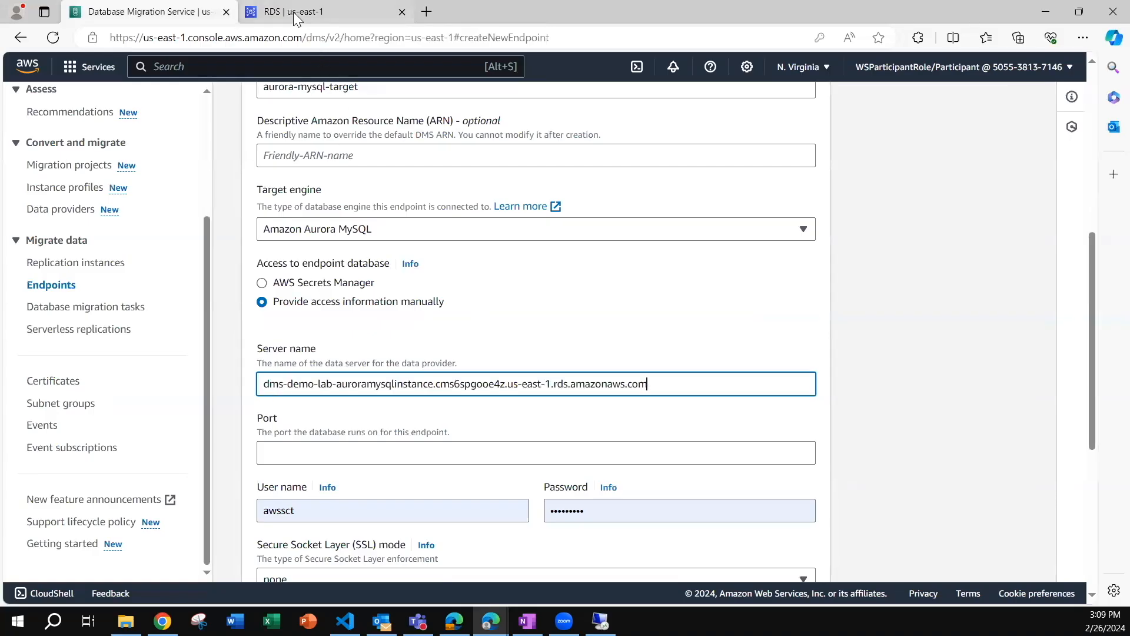
# Set the target endpoint's port to 3306 and enter the user name dbmaster with its password.
pyautogui.click(284, 451)
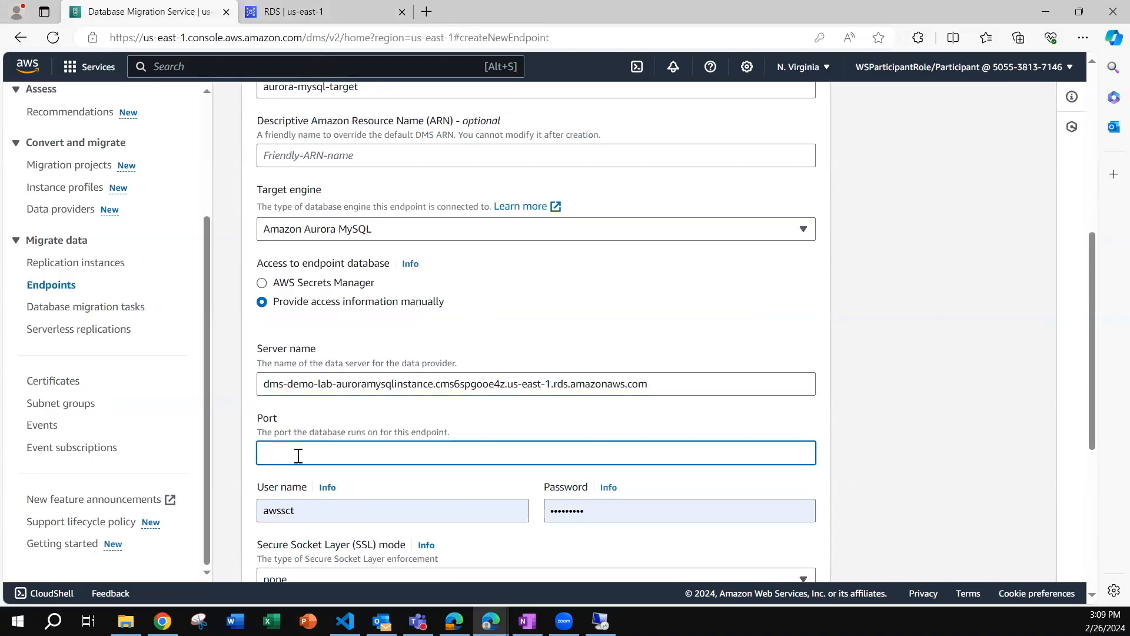
pyautogui.write('3306')
pyautogui.doubleClick(630, 509)
pyautogui.hotkey('ctrl', 'v')
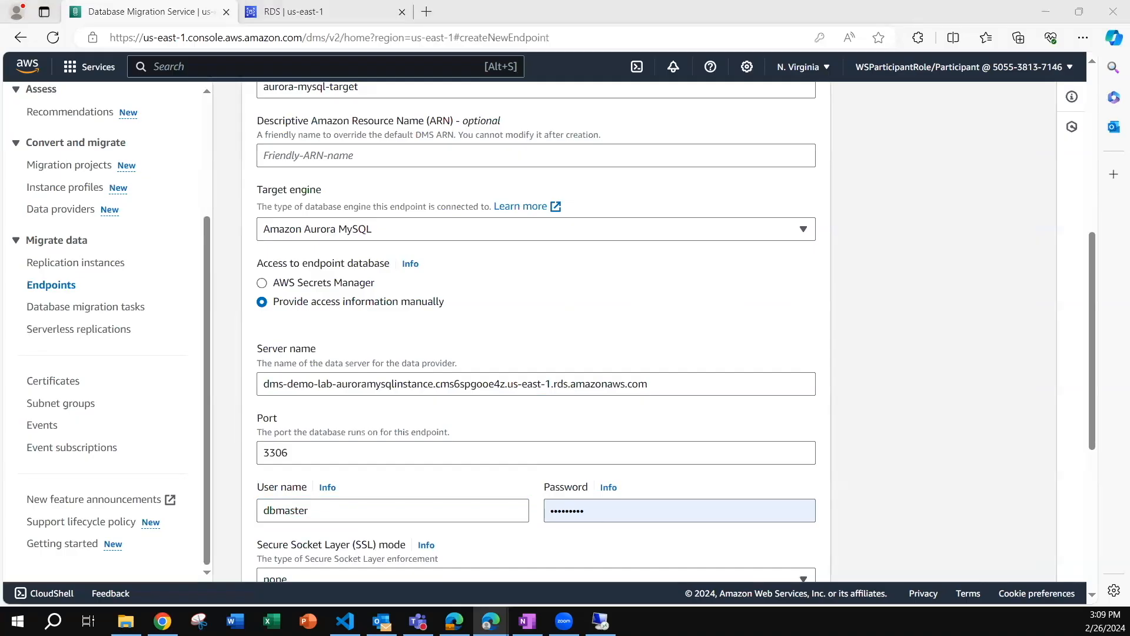
# Replace the target endpoint's password by pasting in the database password.
pyautogui.click(630, 508)
pyautogui.hotkey('ctrl', 'a')
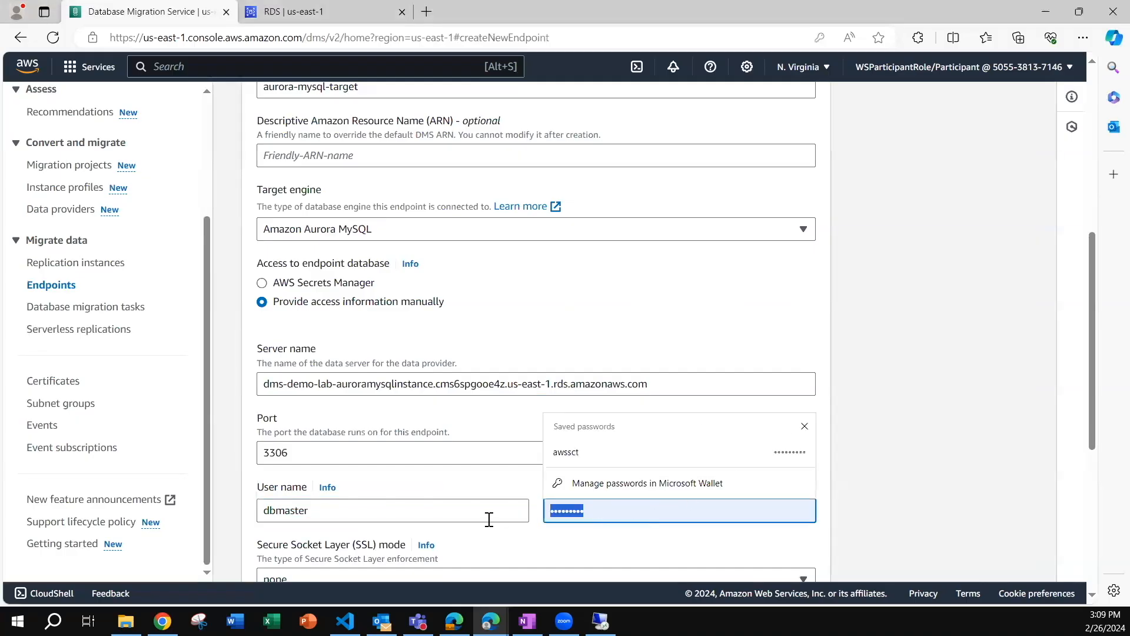
pyautogui.hotkey('ctrl', 'v')
# Test the target endpoint's connection with the dms-demo-lab replication instance and create the endpoint.
pyautogui.scroll(-5, 260, 482)
pyautogui.click(261, 479)
pyautogui.scroll(-4, 262, 474)
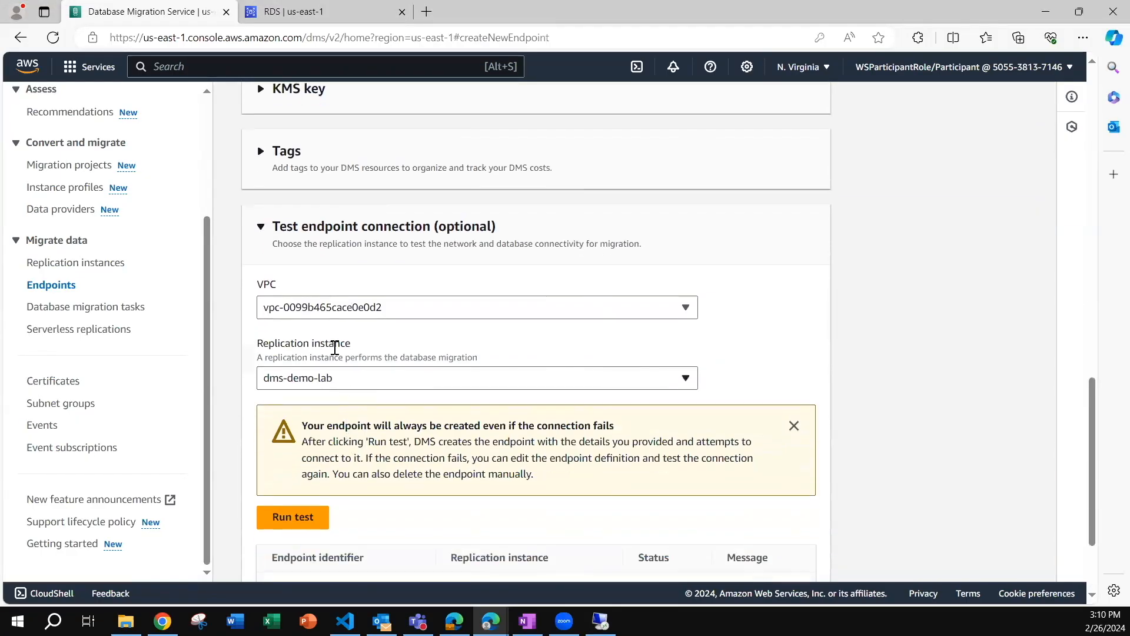
pyautogui.scroll(-2, 414, 301)
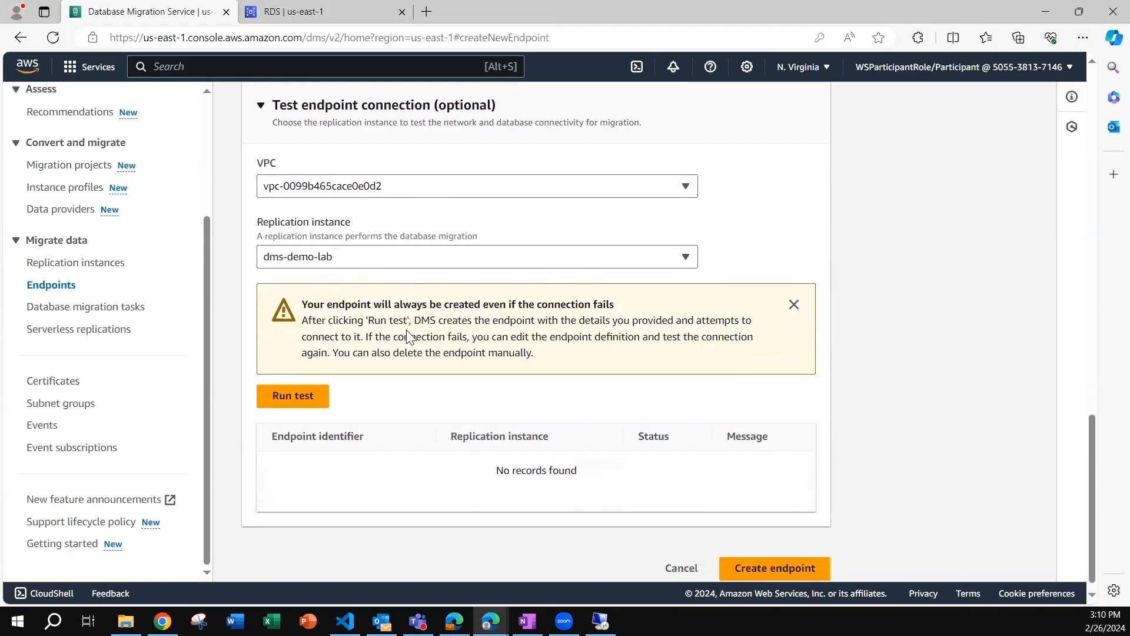
pyautogui.click(299, 385)
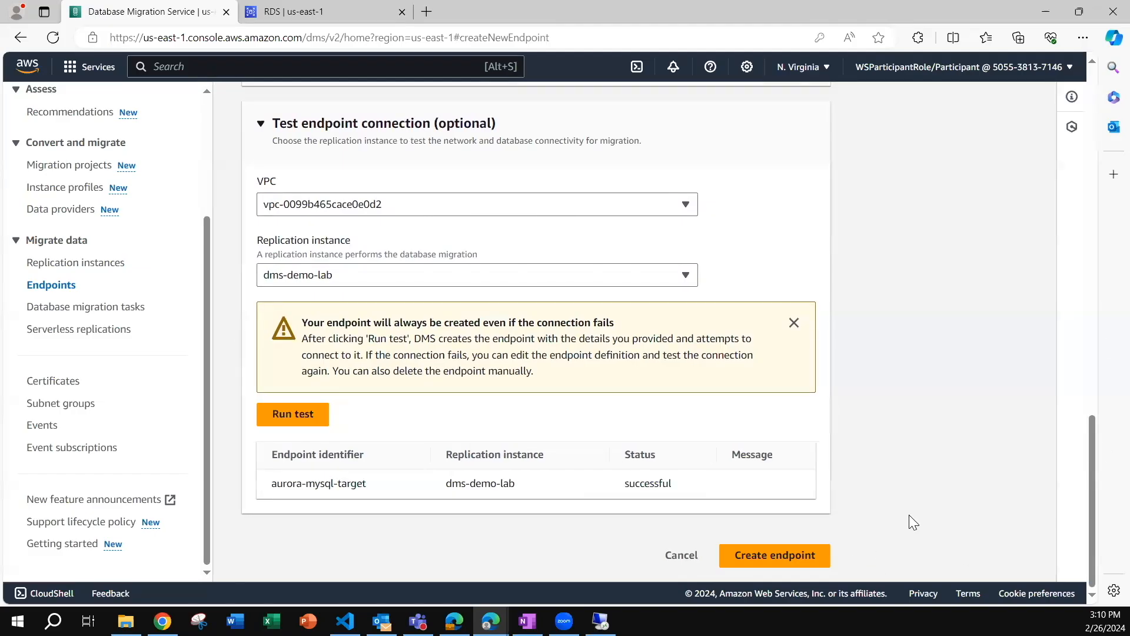
pyautogui.moveTo(272, 485); pyautogui.dragTo(658, 489)
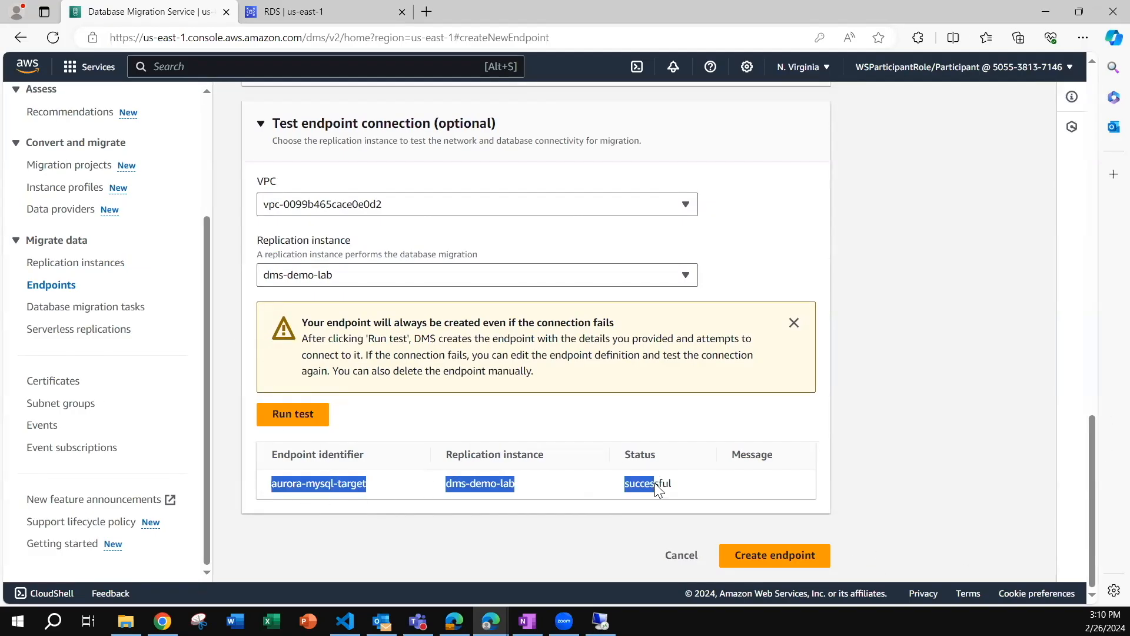
pyautogui.click(753, 555)
pyautogui.click(884, 60)
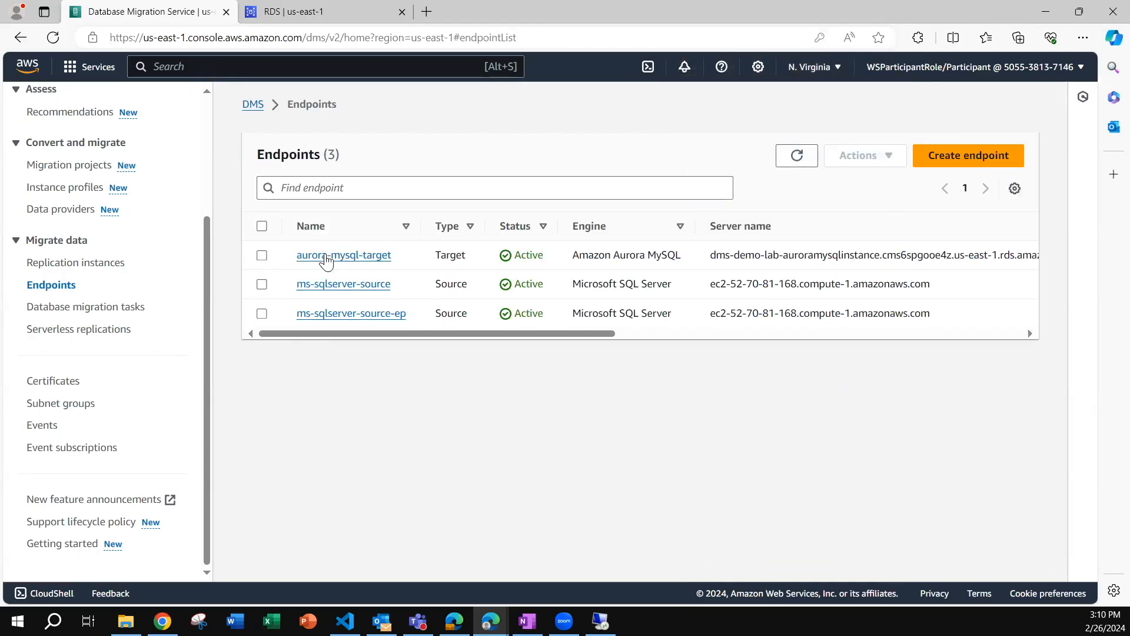
# Review the aurora-mysql-target and ms-sqlserver-source endpoints along with the list of replication instances.
pyautogui.click(262, 256)
pyautogui.click(262, 285)
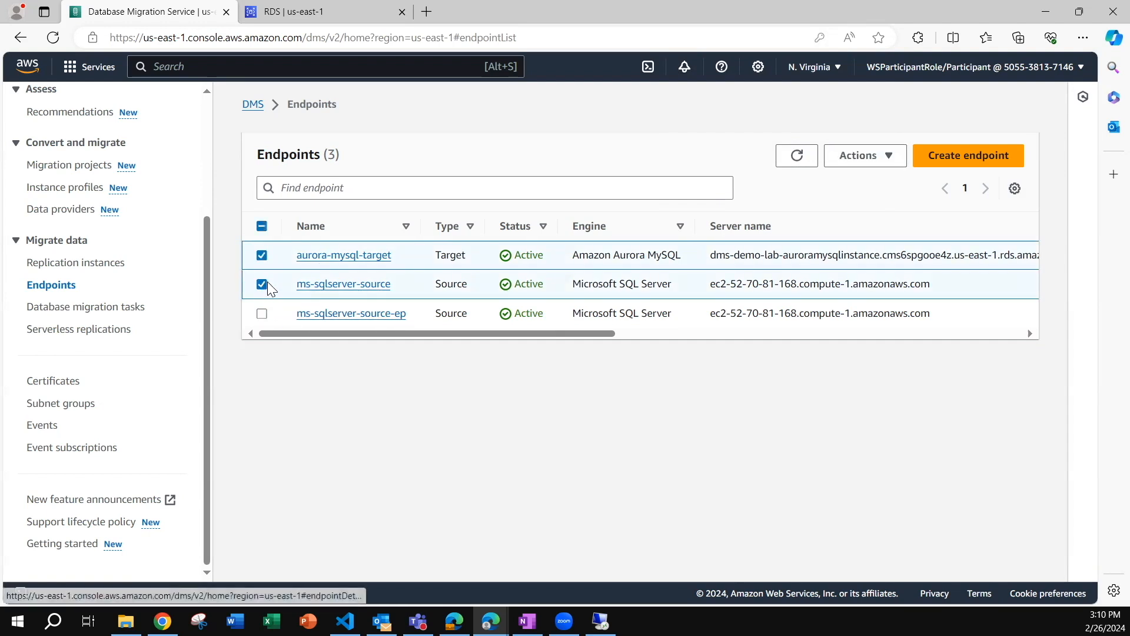
pyautogui.click(262, 285)
pyautogui.click(262, 255)
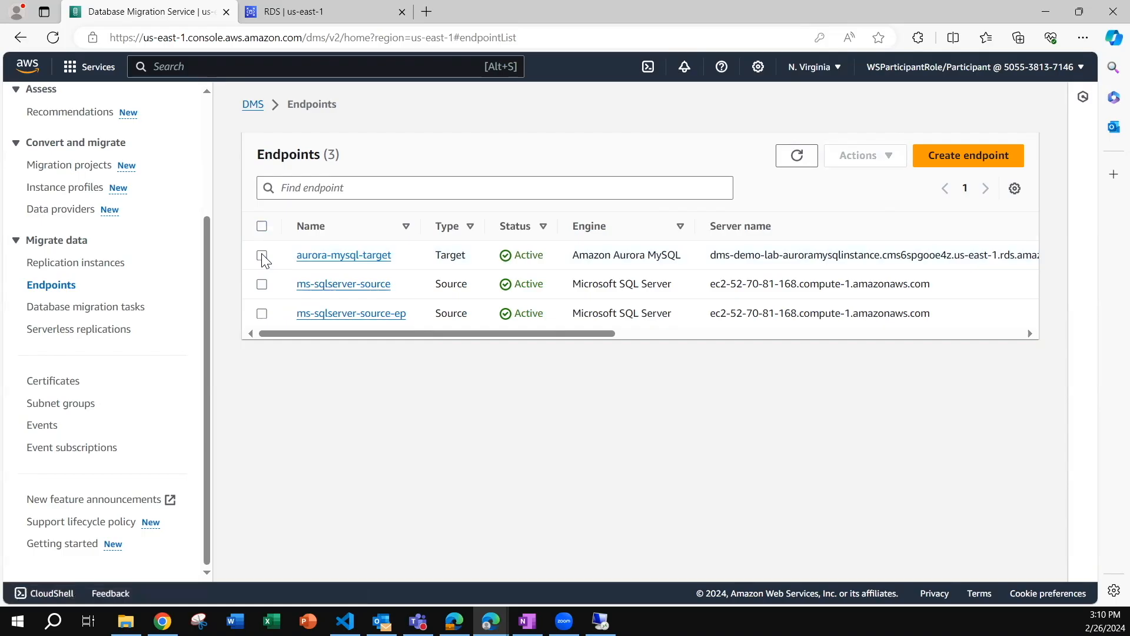
pyautogui.click(65, 264)
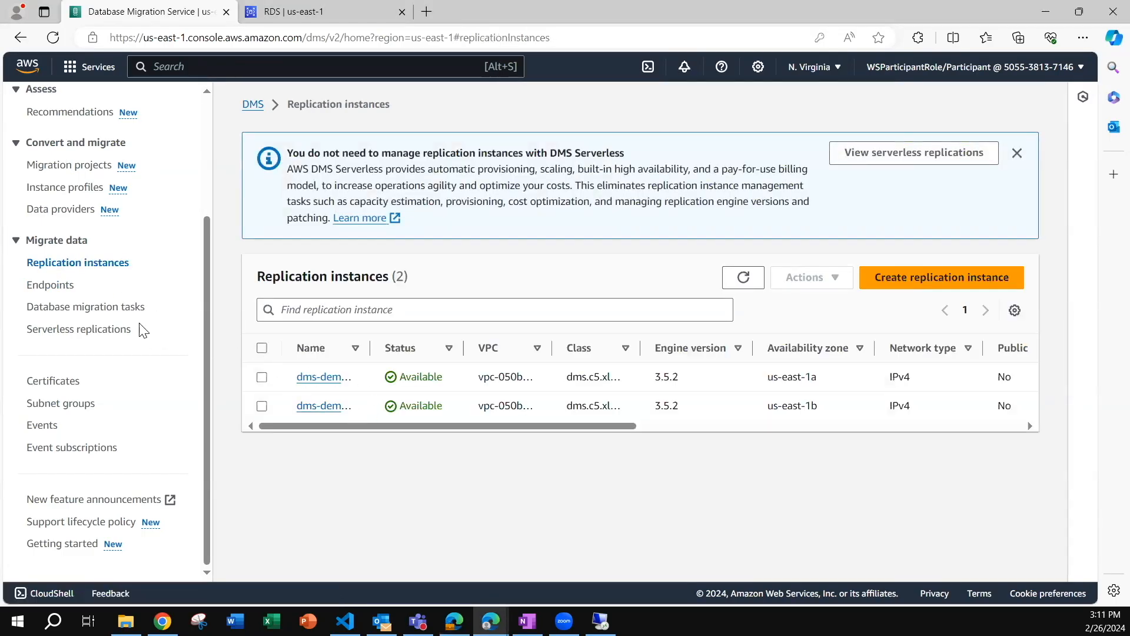
pyautogui.click(53, 285)
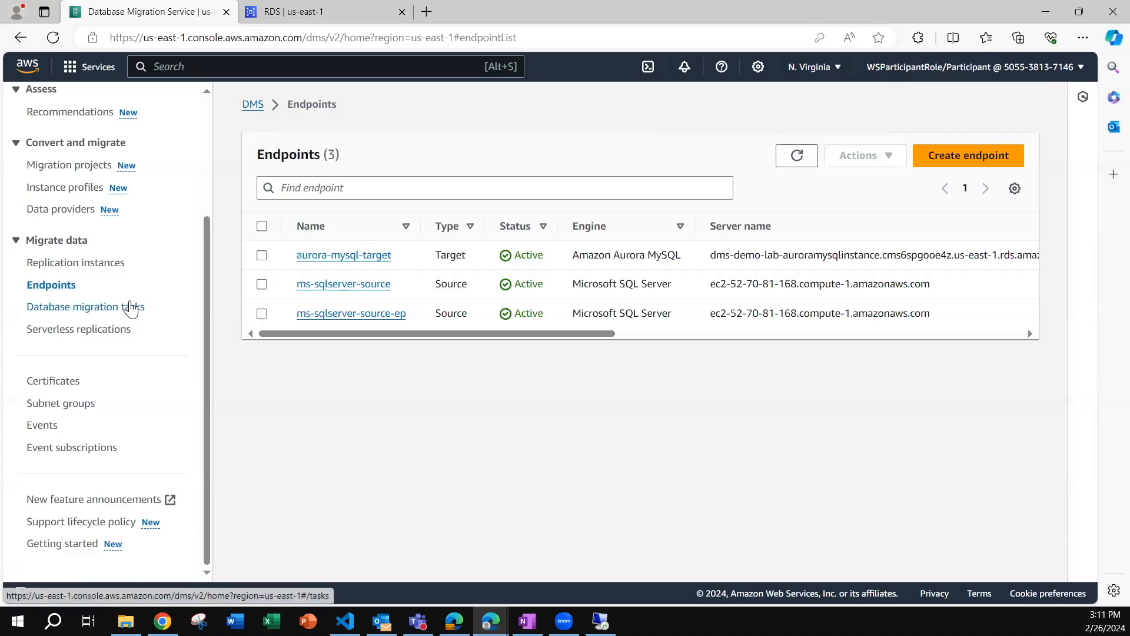
# Start a new database migration task with the identifier mssql-source-to-auroraMySQL-target.
pyautogui.click(69, 312)
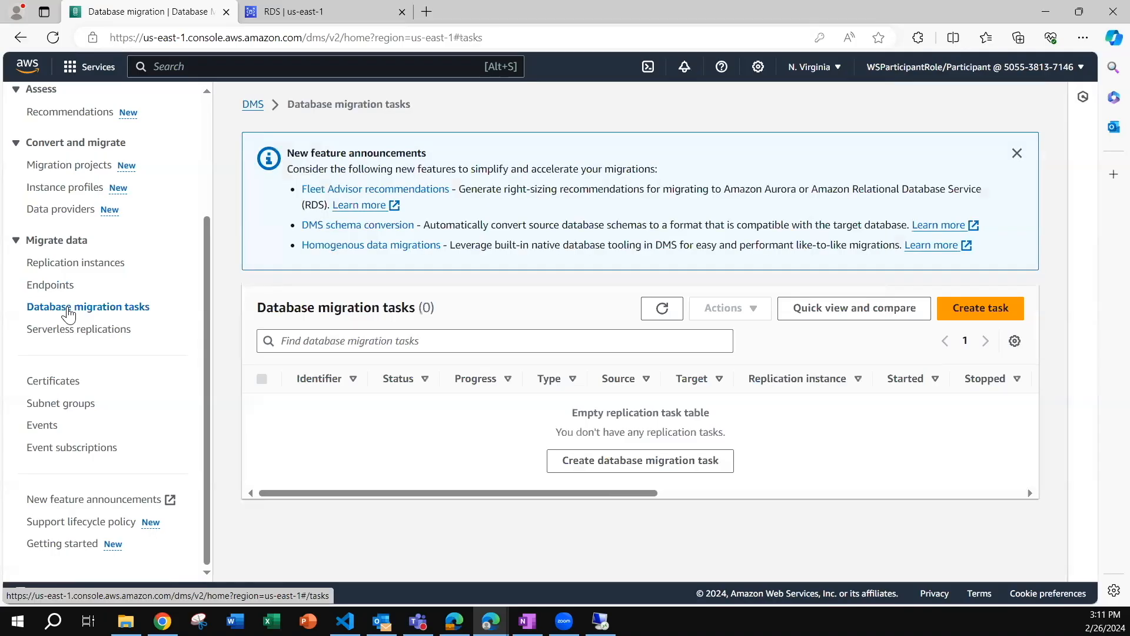
pyautogui.click(963, 301)
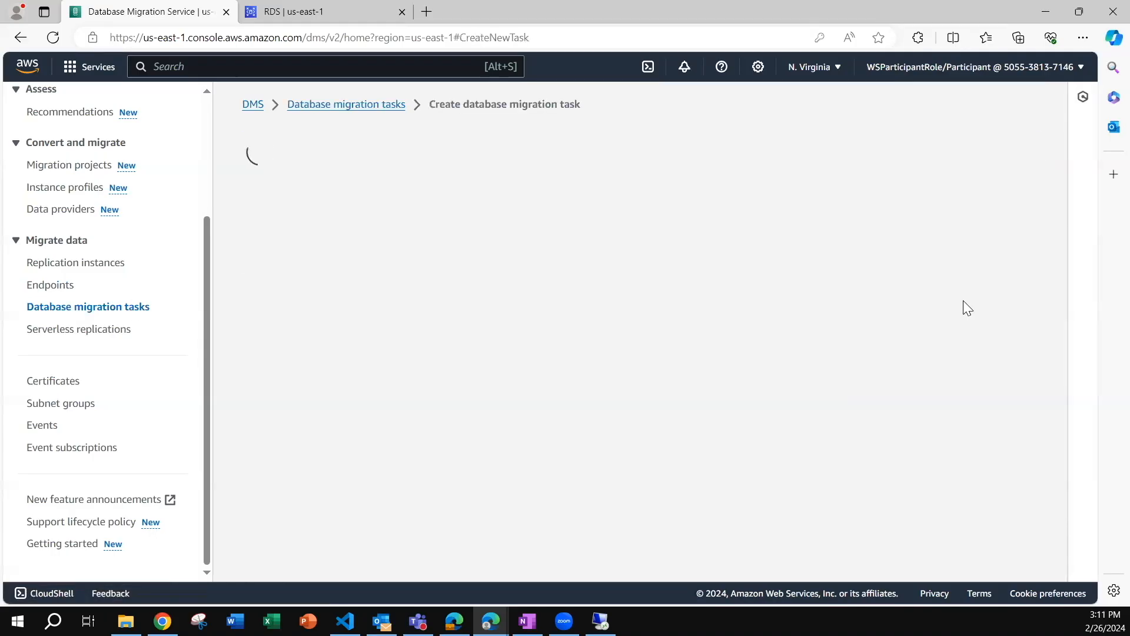
pyautogui.click(310, 266)
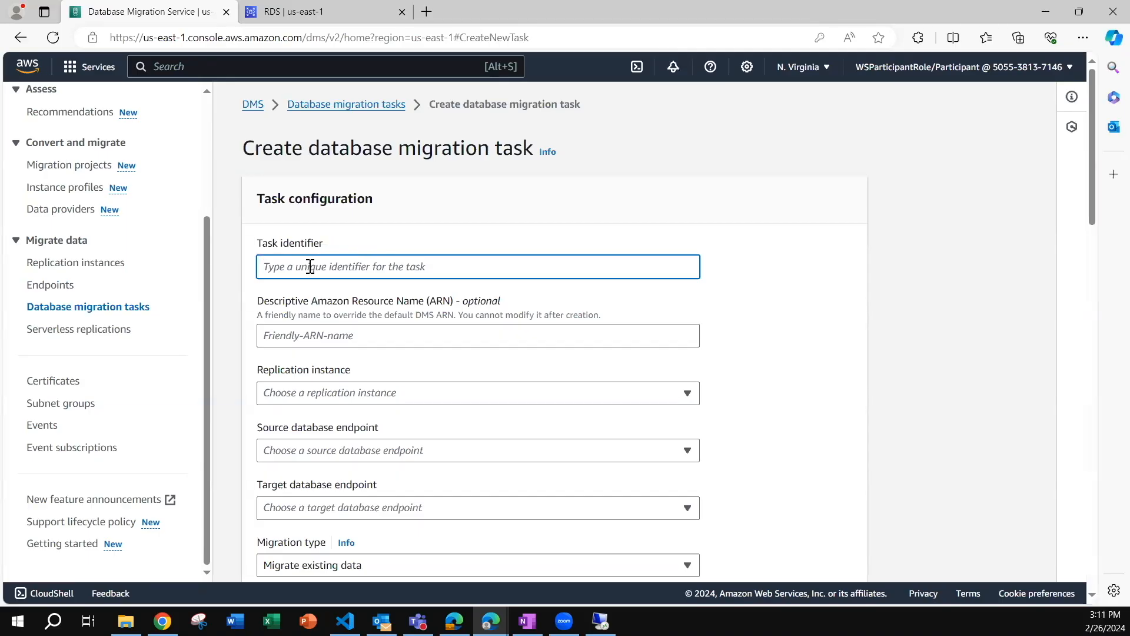
pyautogui.write('mssql-source')
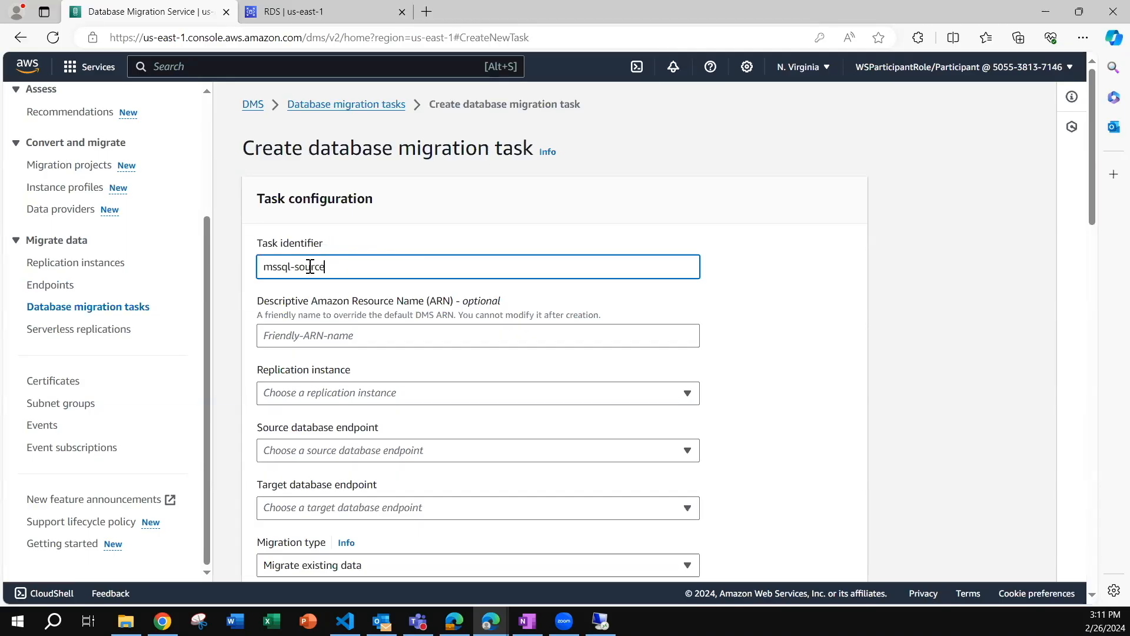
pyautogui.write('uroraMySQL-target')
pyautogui.click(372, 331)
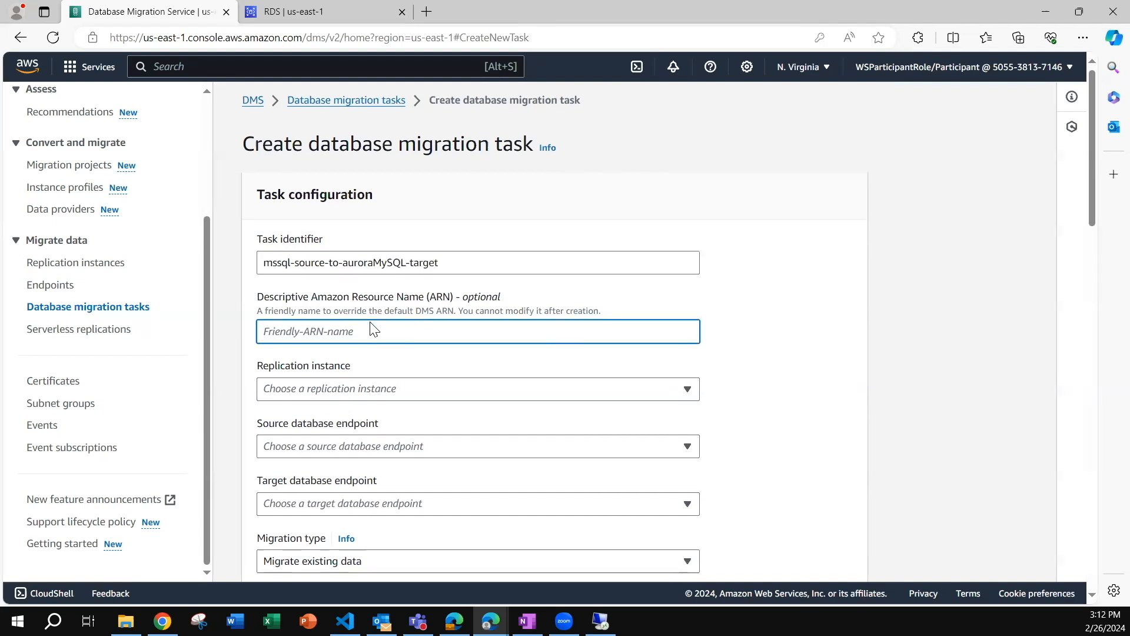
pyautogui.scroll(-1, 371, 326)
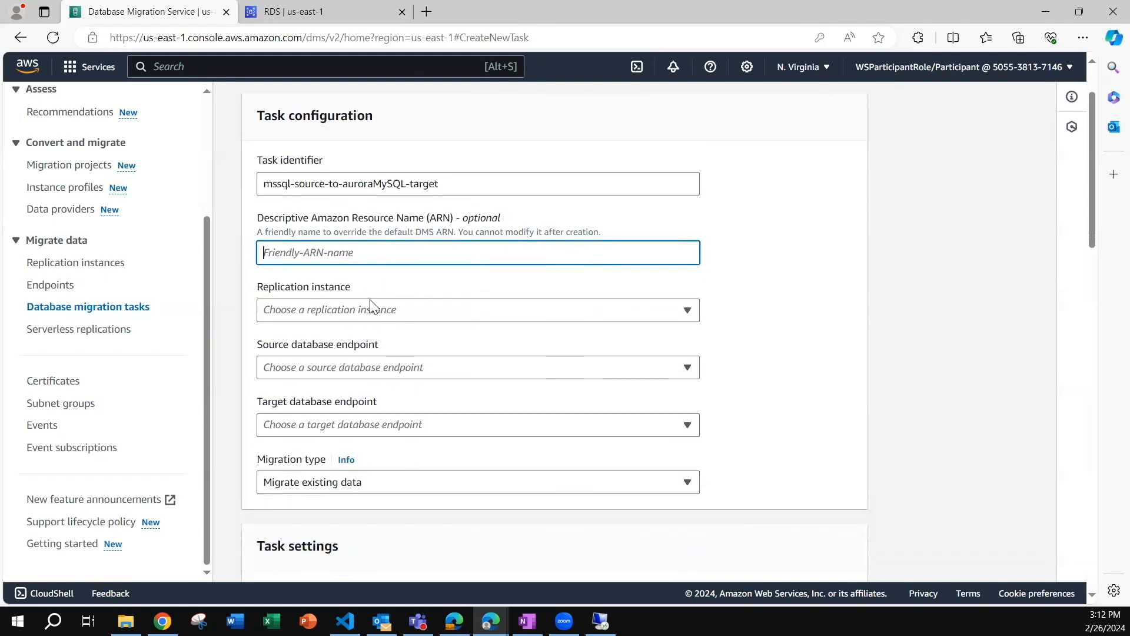
# Assign the dms-demo-lab replication instance, the ms-sqlserver-source source endpoint and the aurora-mysql-target target endpoint to the task.
pyautogui.click(304, 310)
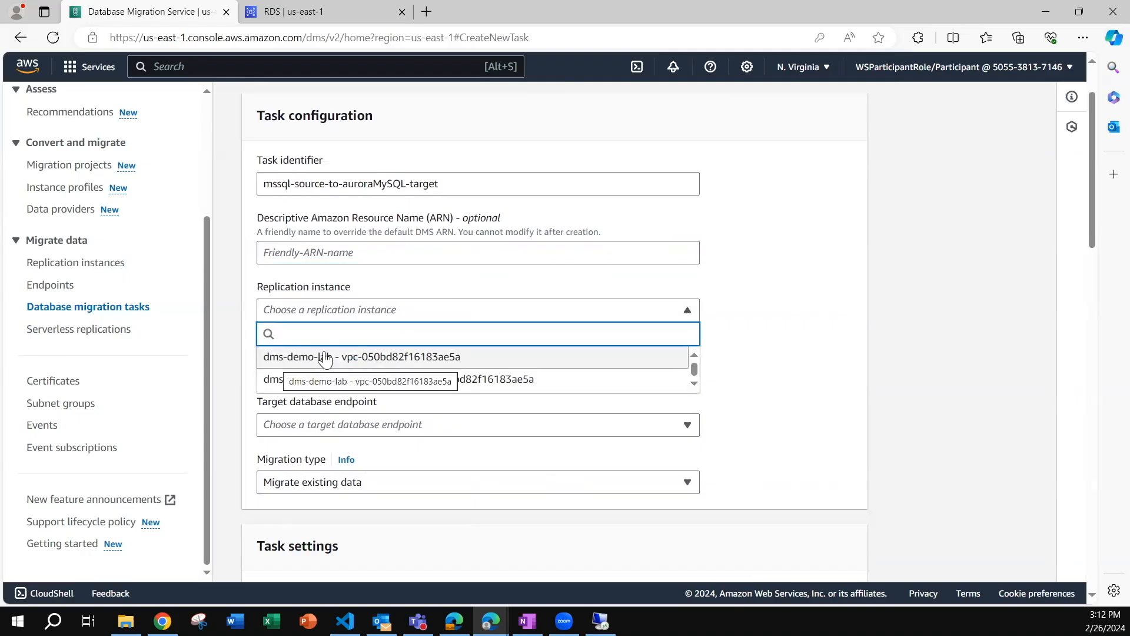
pyautogui.click(325, 356)
pyautogui.scroll(-1, 385, 330)
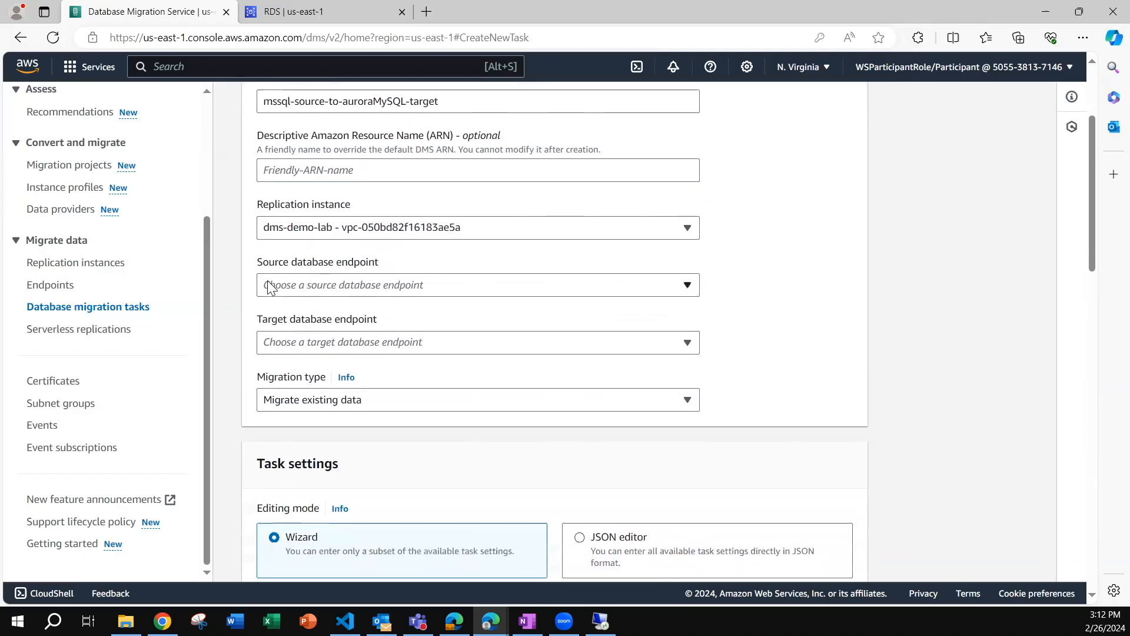
pyautogui.click(306, 284)
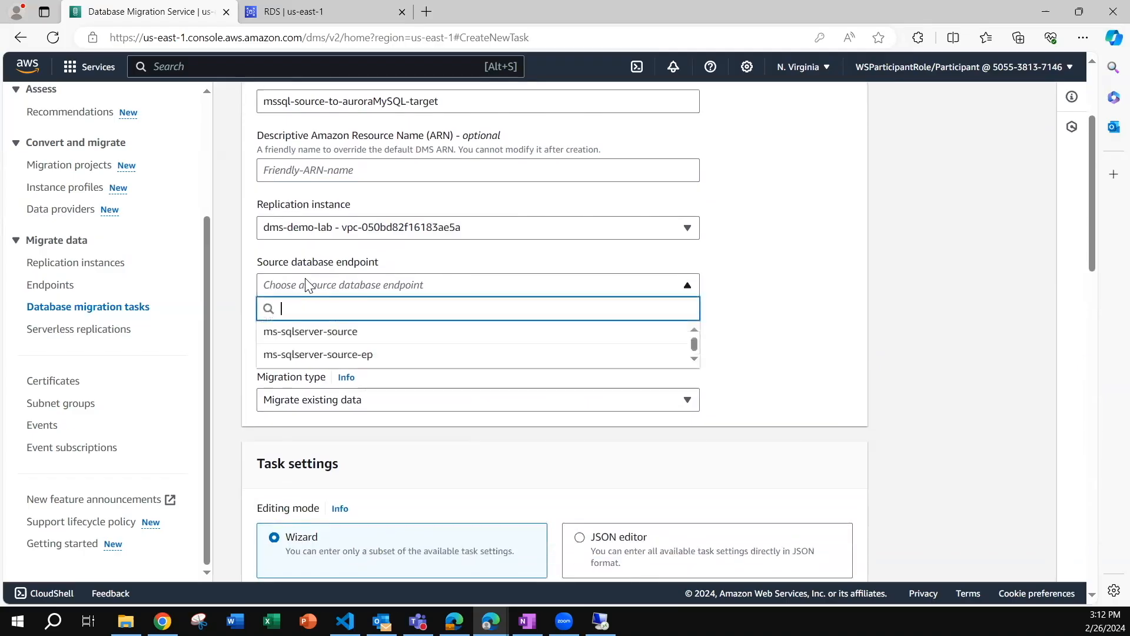
pyautogui.click(302, 333)
pyautogui.click(343, 341)
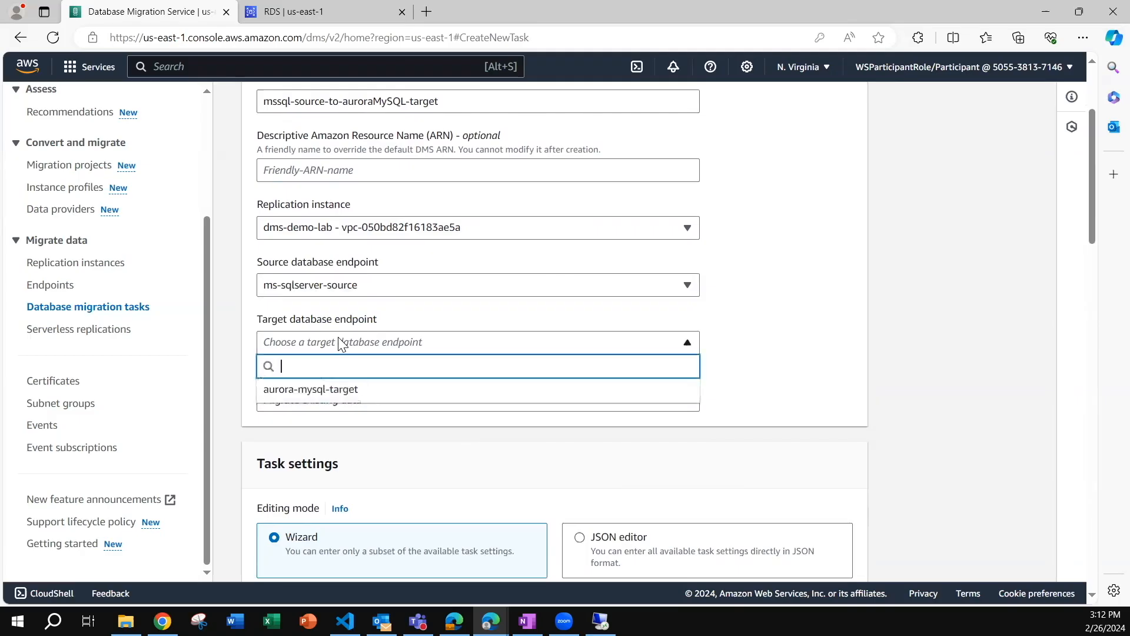
pyautogui.click(334, 389)
# Set the task's migration type to Migrate existing data and replicate ongoing changes.
pyautogui.scroll(-1, 452, 338)
pyautogui.click(327, 318)
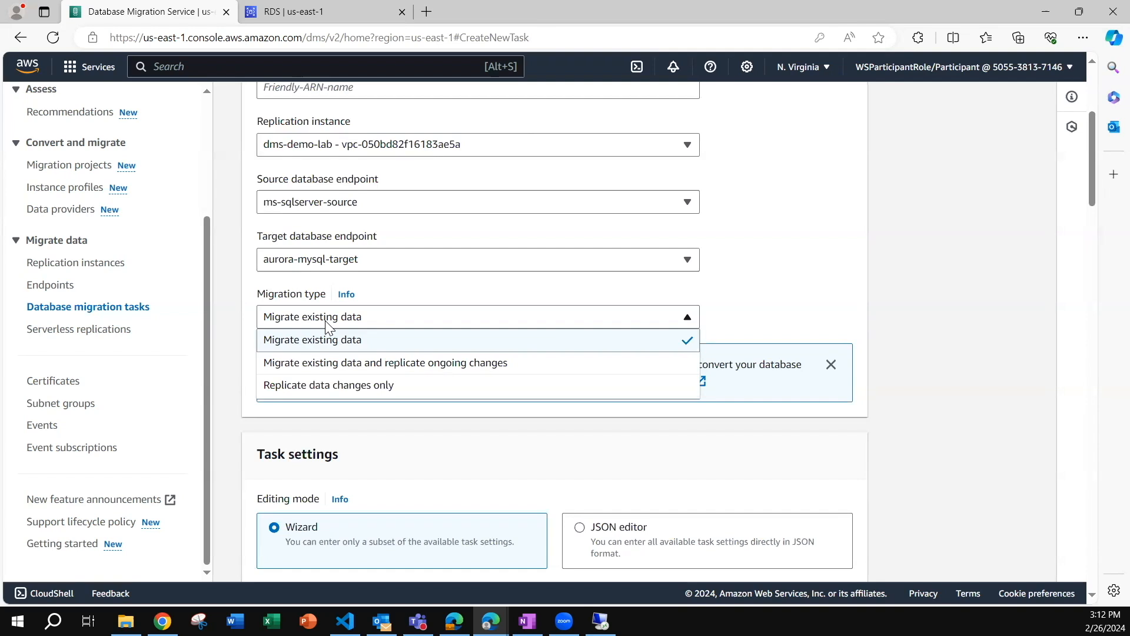
pyautogui.click(333, 363)
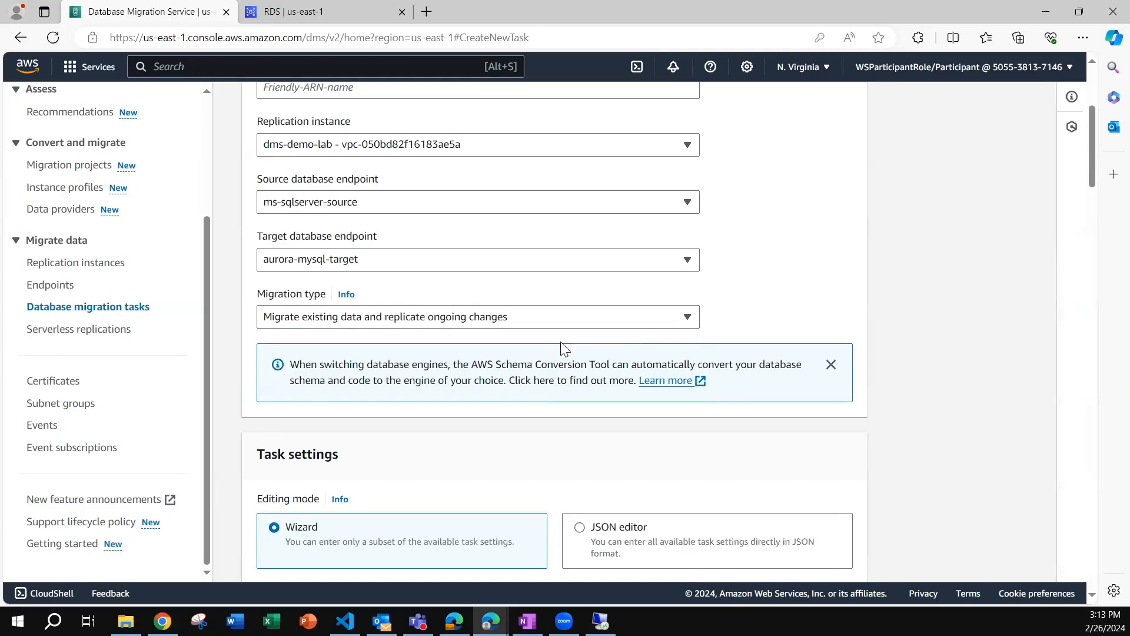
# Set the target table preparation mode in the task settings to Do nothing.
pyautogui.scroll(-4, 548, 355)
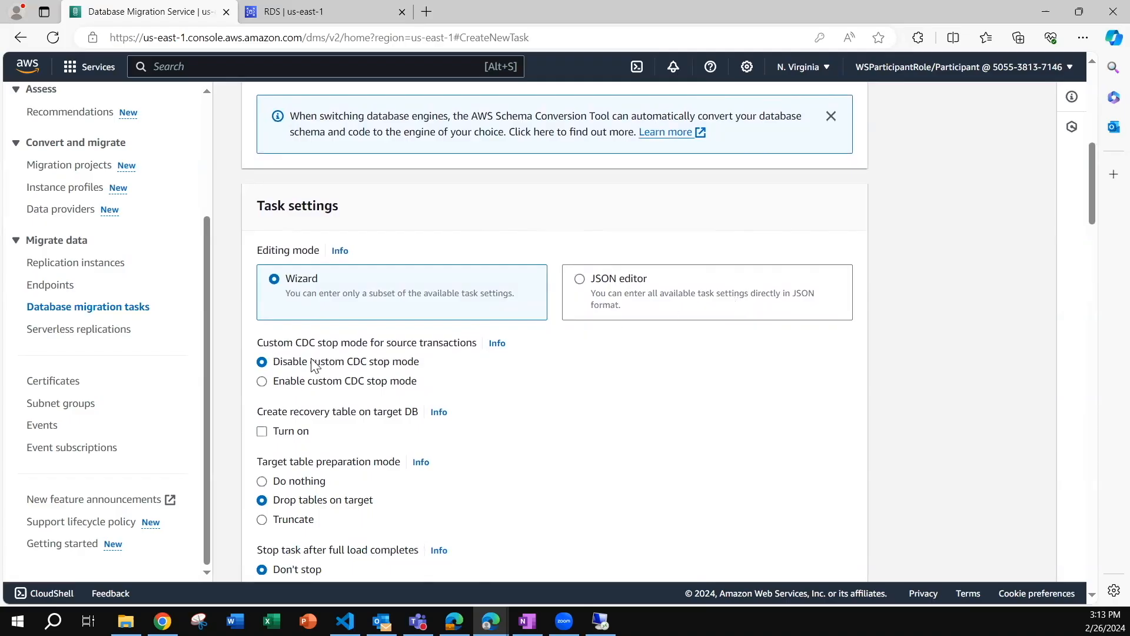
pyautogui.scroll(-3, 314, 365)
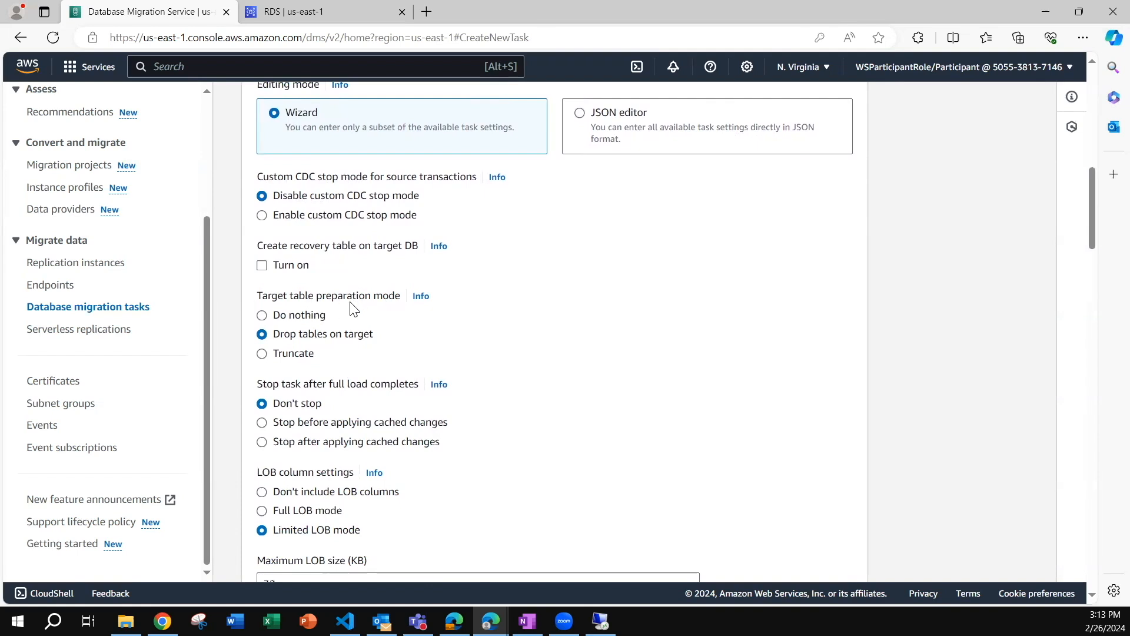
pyautogui.click(262, 316)
pyautogui.scroll(-3, 262, 318)
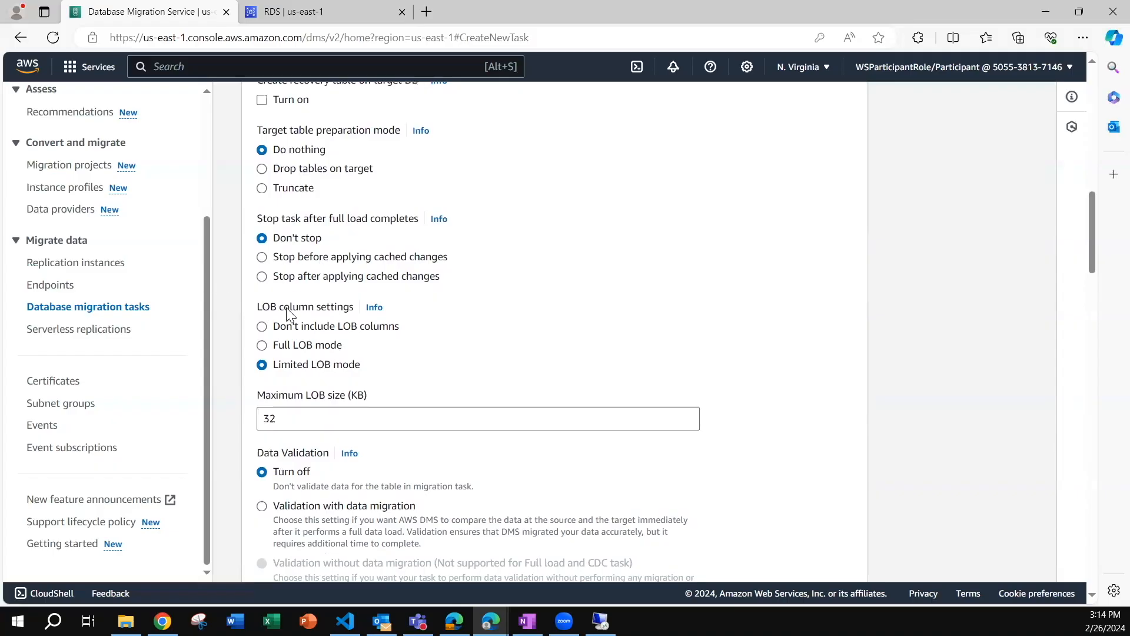
# Turn on CloudWatch logs for the migration task.
pyautogui.scroll(-1, 313, 323)
pyautogui.scroll(-1, 313, 323)
pyautogui.scroll(-2, 297, 288)
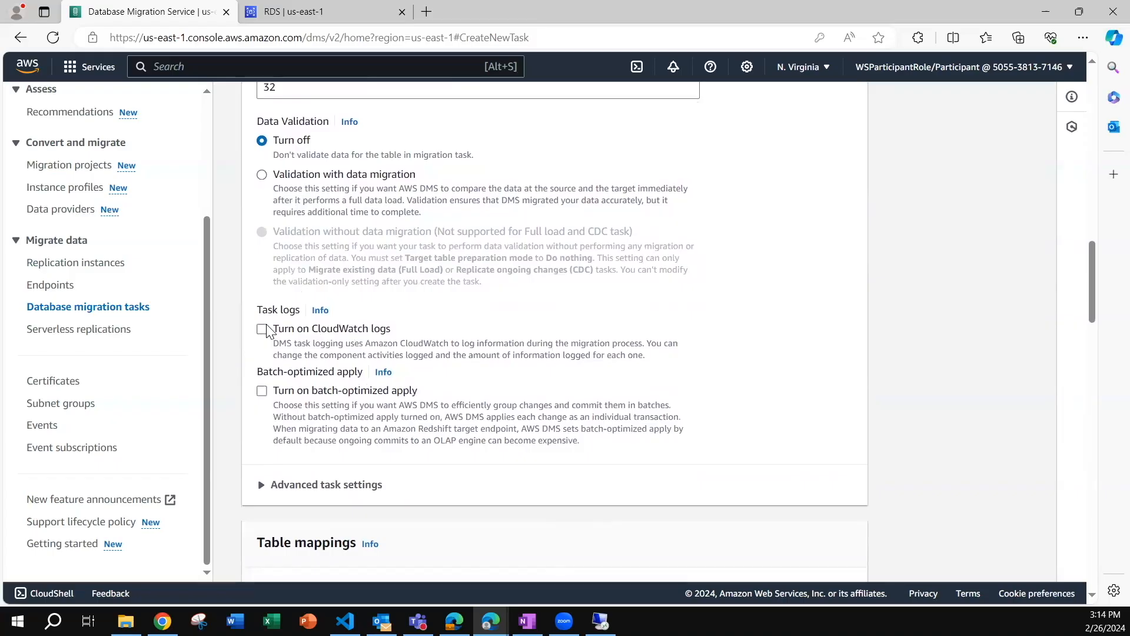
pyautogui.click(263, 330)
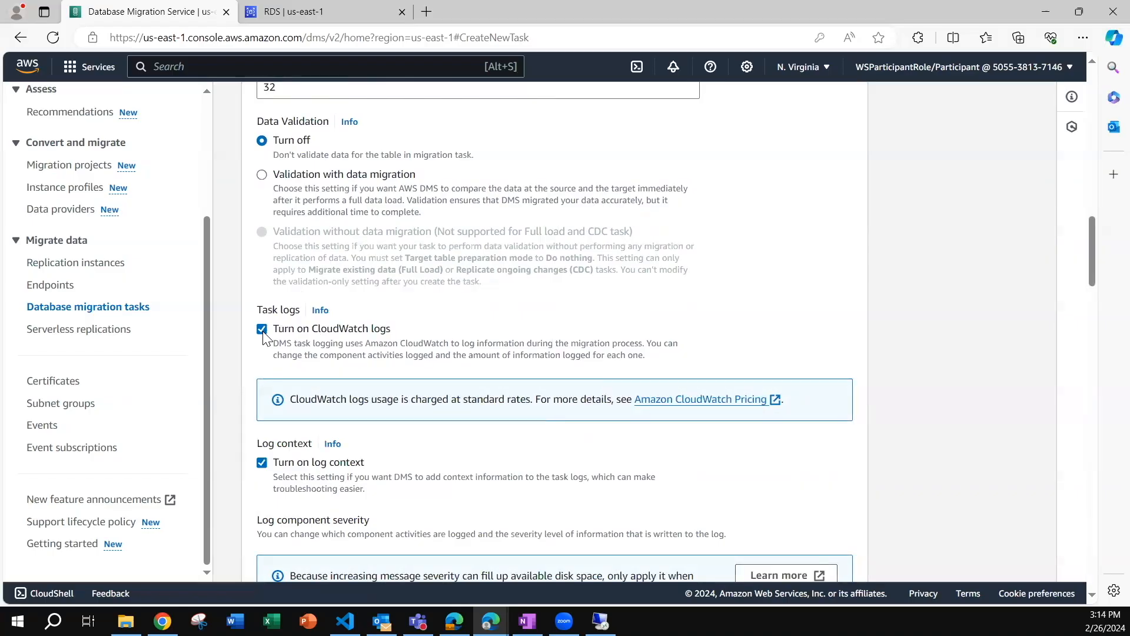
# Add a new selection rule to the table mappings and choose to enter its schema manually.
pyautogui.scroll(-10, 453, 330)
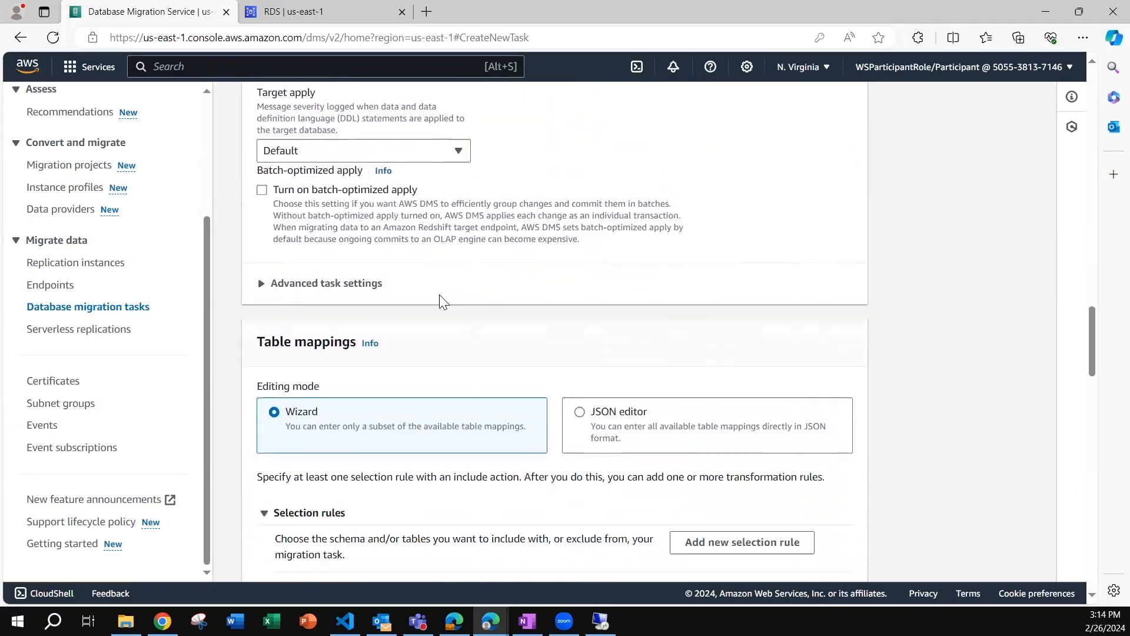
pyautogui.scroll(-1, 440, 302)
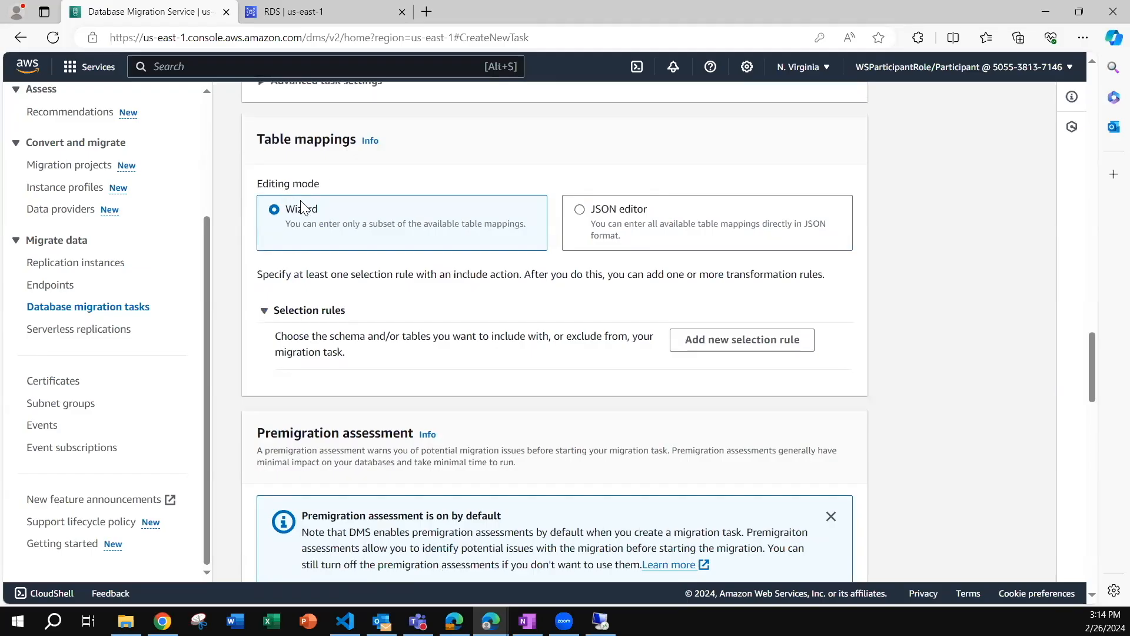
pyautogui.click(717, 343)
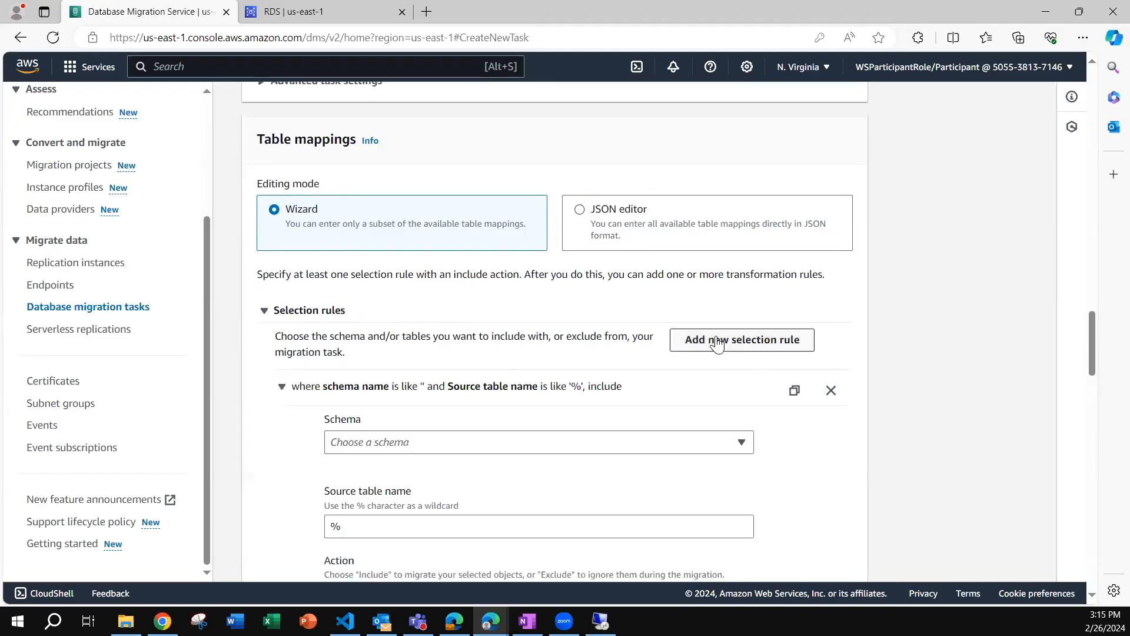
pyautogui.scroll(-2, 505, 335)
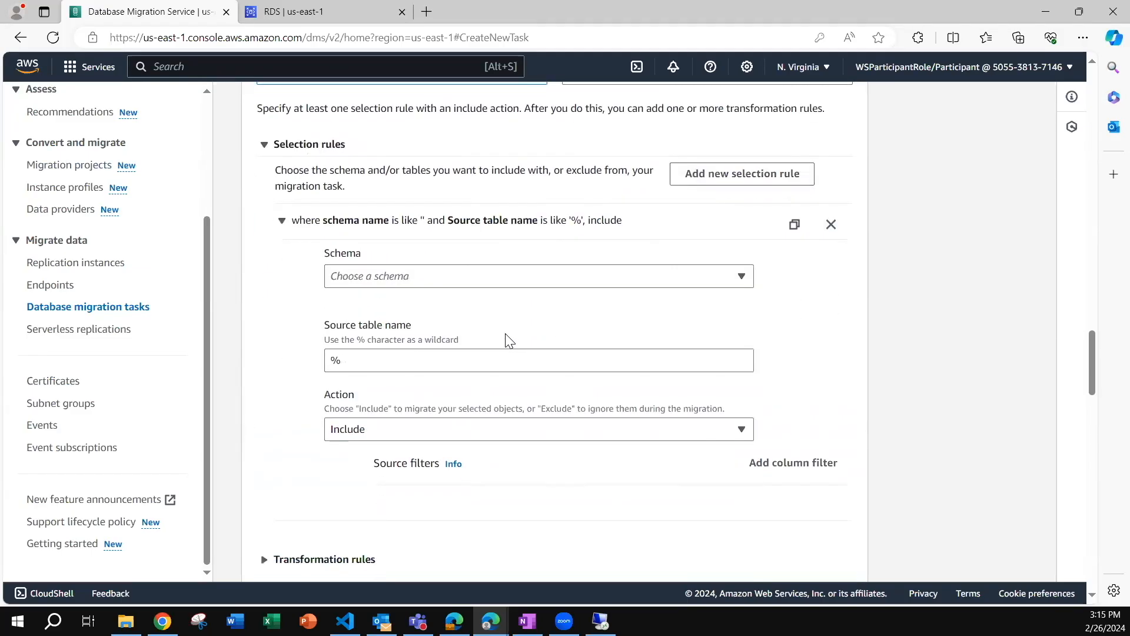
pyautogui.click(368, 284)
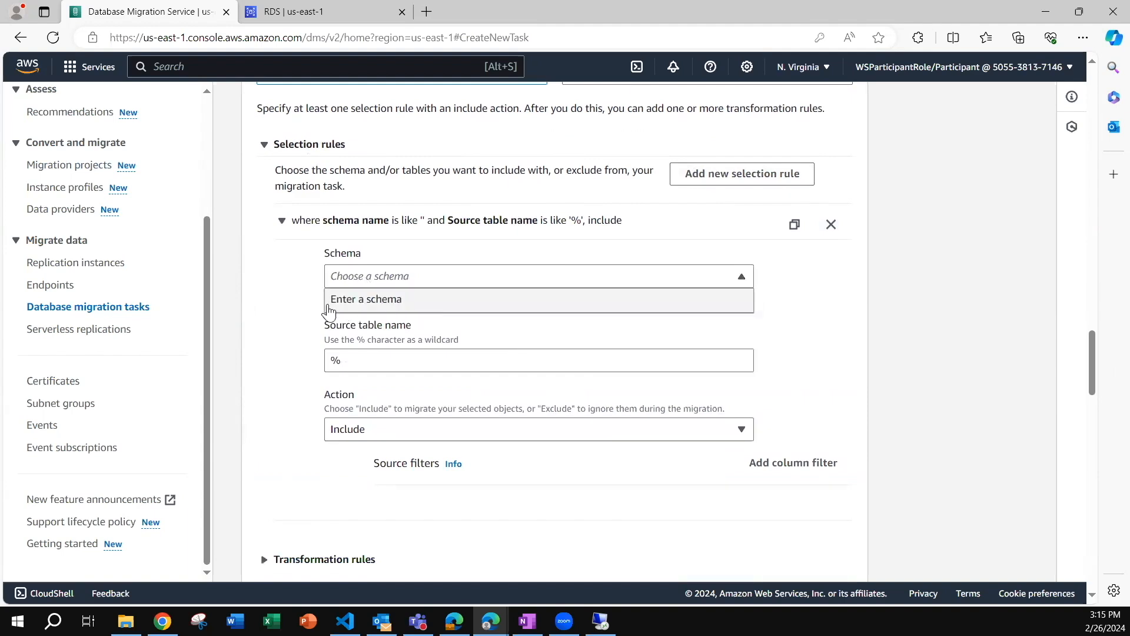
pyautogui.click(356, 299)
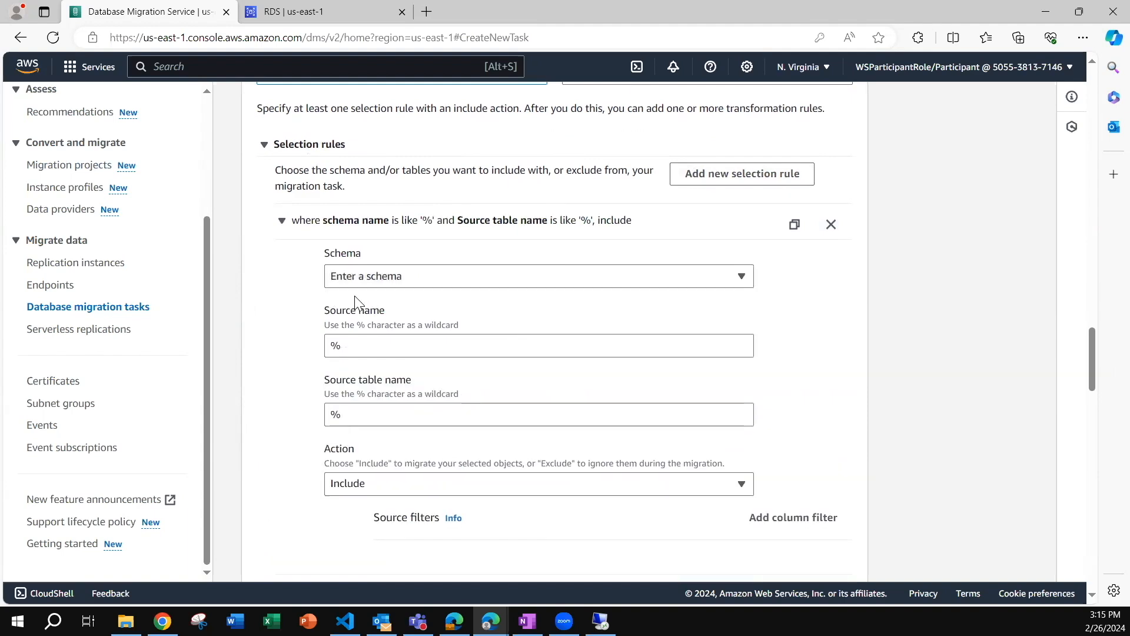
pyautogui.click(382, 346)
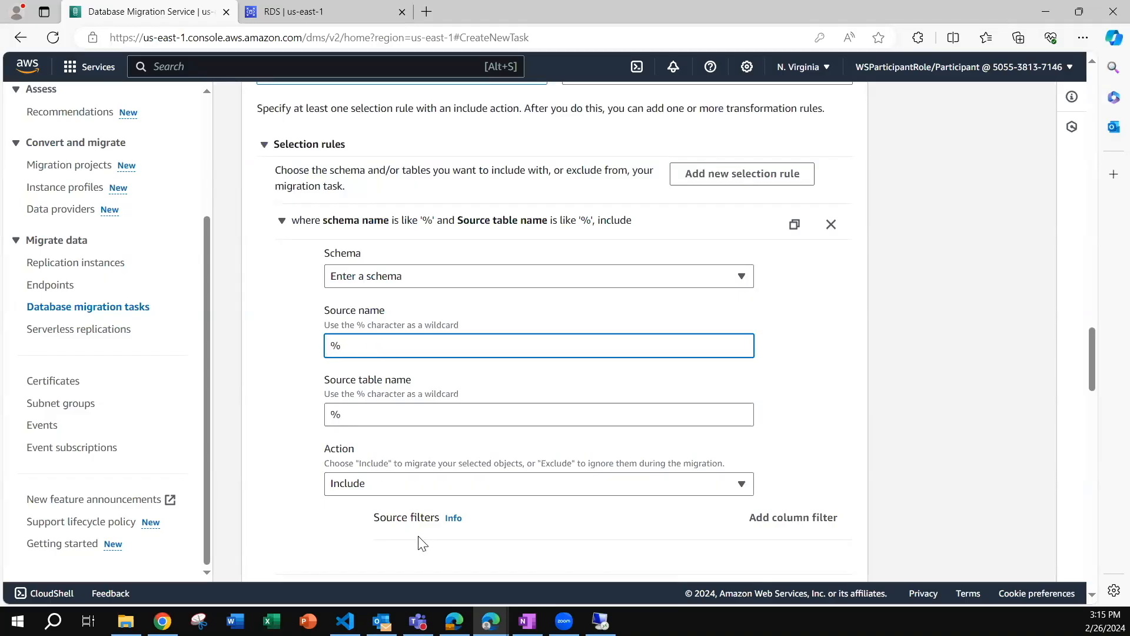
# Check the source schema name in the AWS Schema Conversion Tool and set the selection rule's source name to dbo%.
pyautogui.click(600, 621)
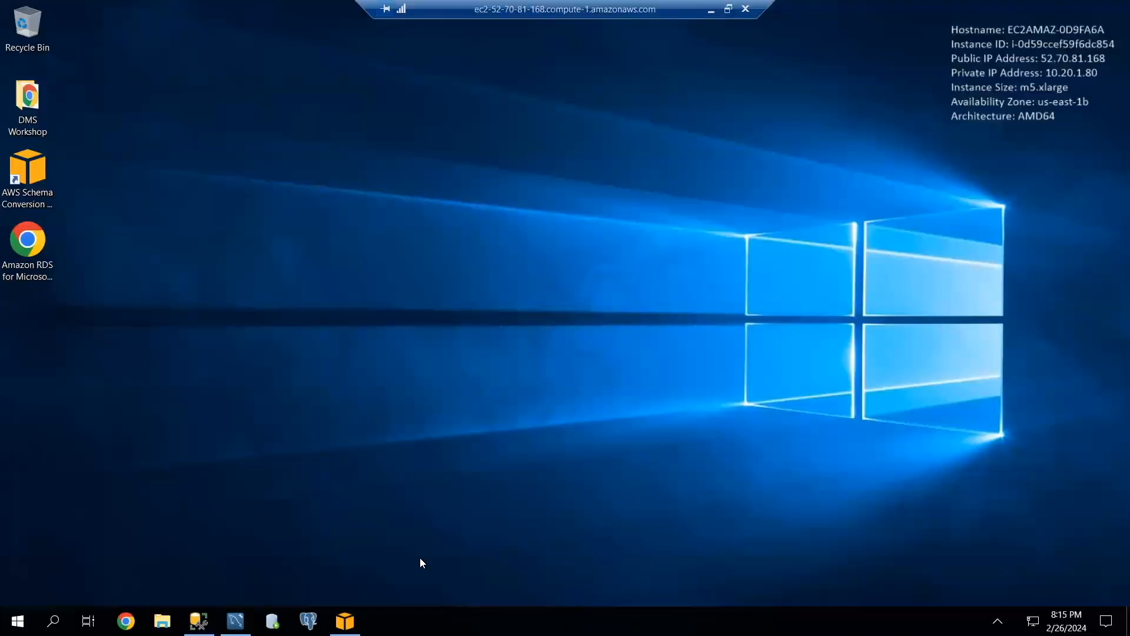
pyautogui.click(345, 621)
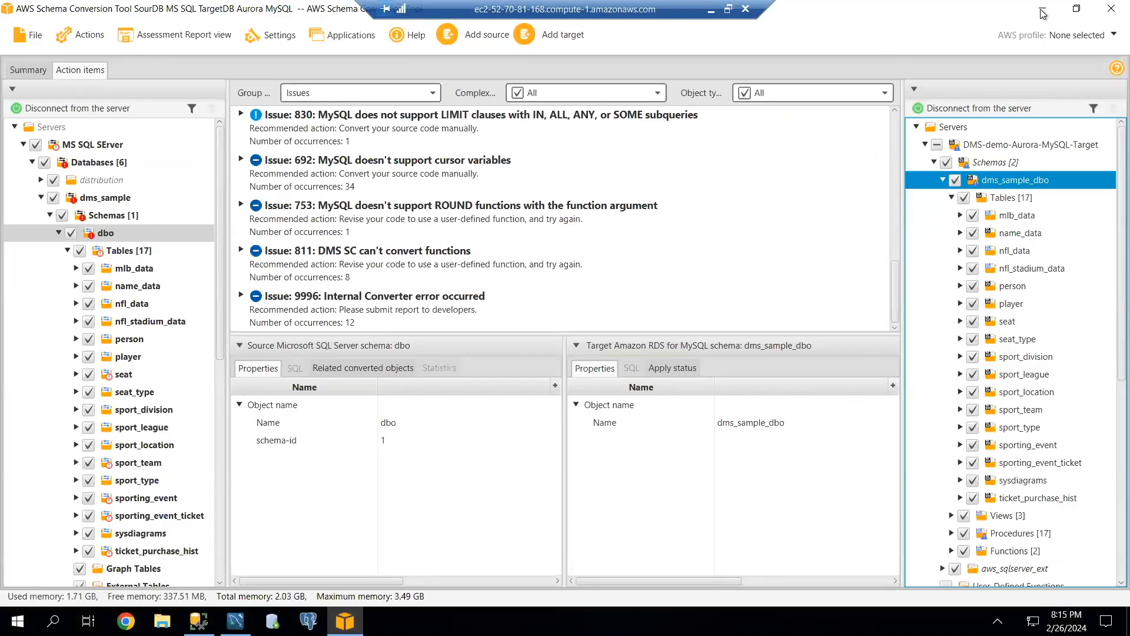
pyautogui.write('dbo%')
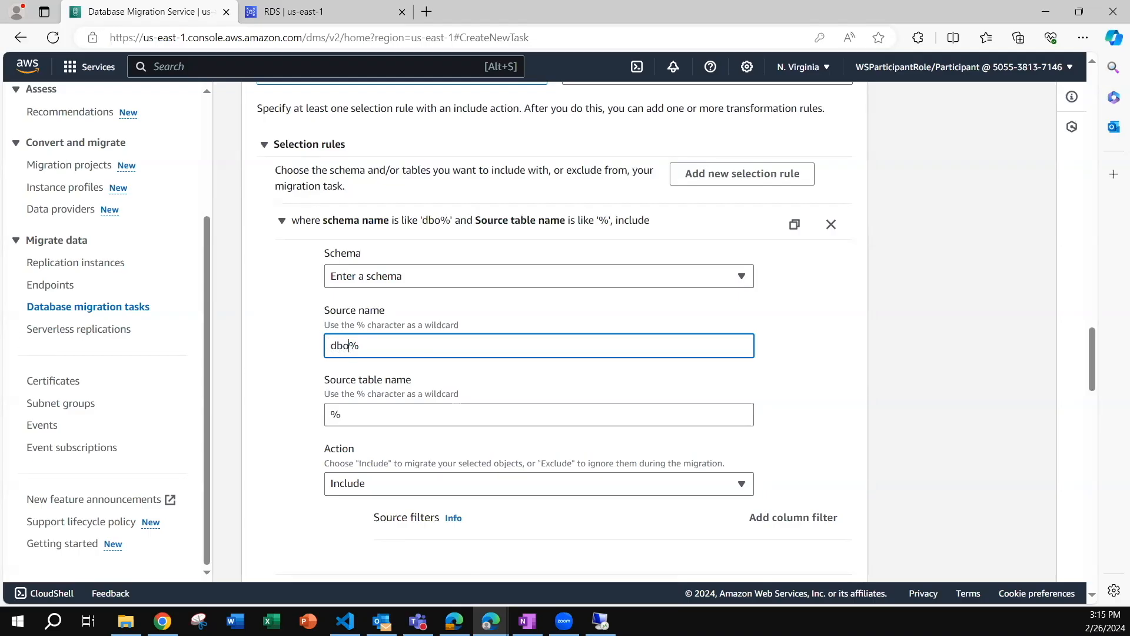
pyautogui.click(329, 412)
pyautogui.moveTo(329, 412); pyautogui.dragTo(345, 415)
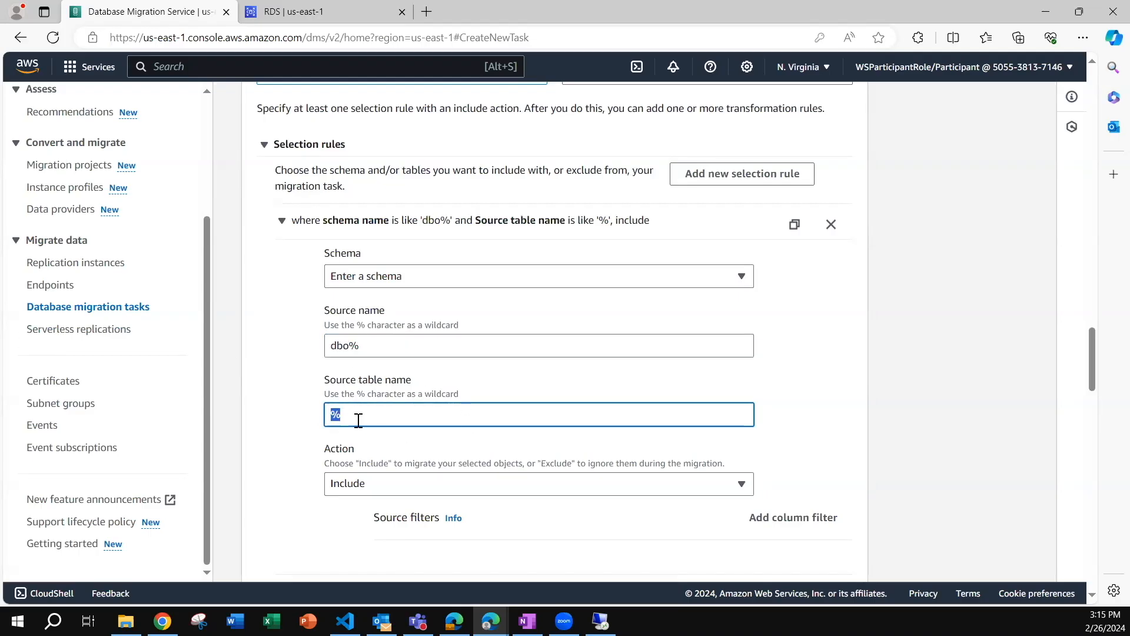
# Expand the transformation rules of the table mappings and add a new transformation rule.
pyautogui.scroll(-3, 269, 455)
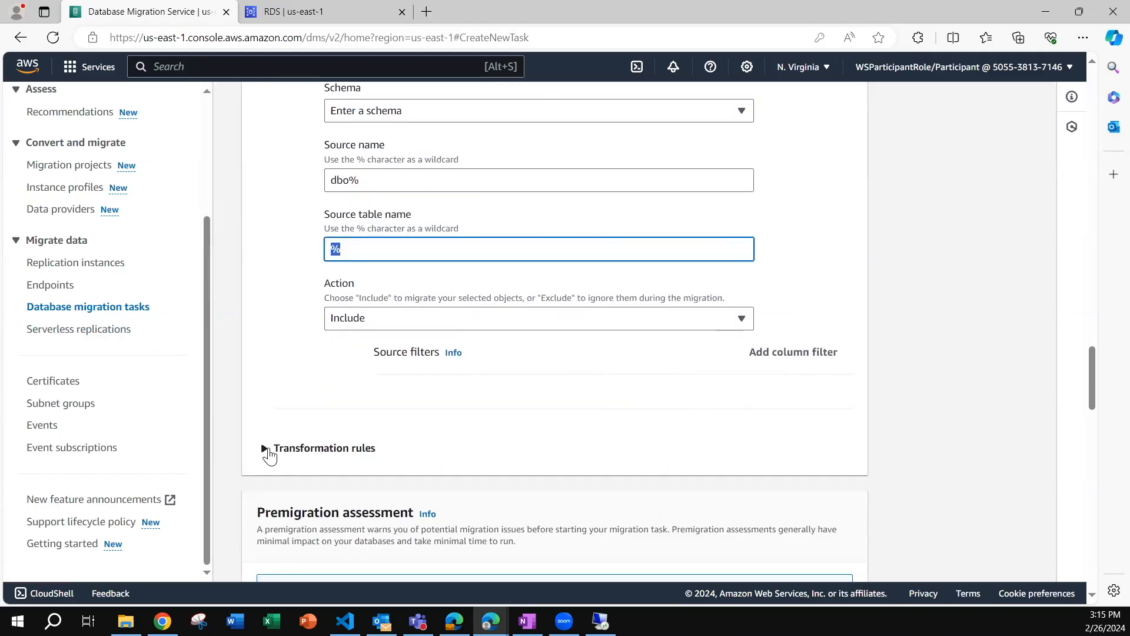
pyautogui.click(266, 448)
pyautogui.scroll(-3, 447, 394)
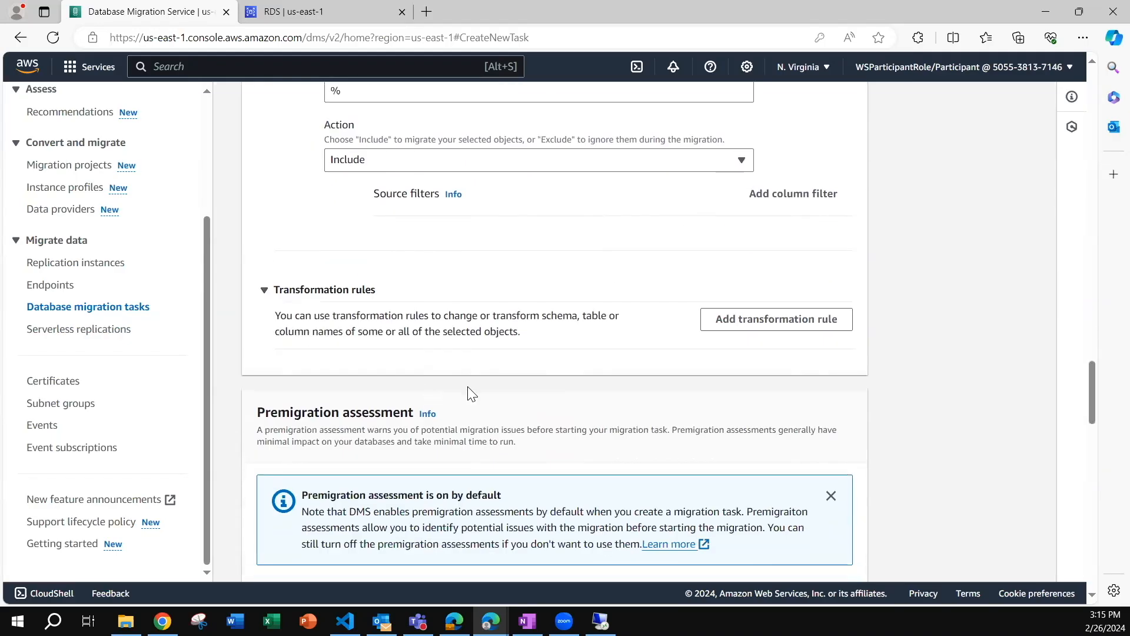
pyautogui.click(746, 312)
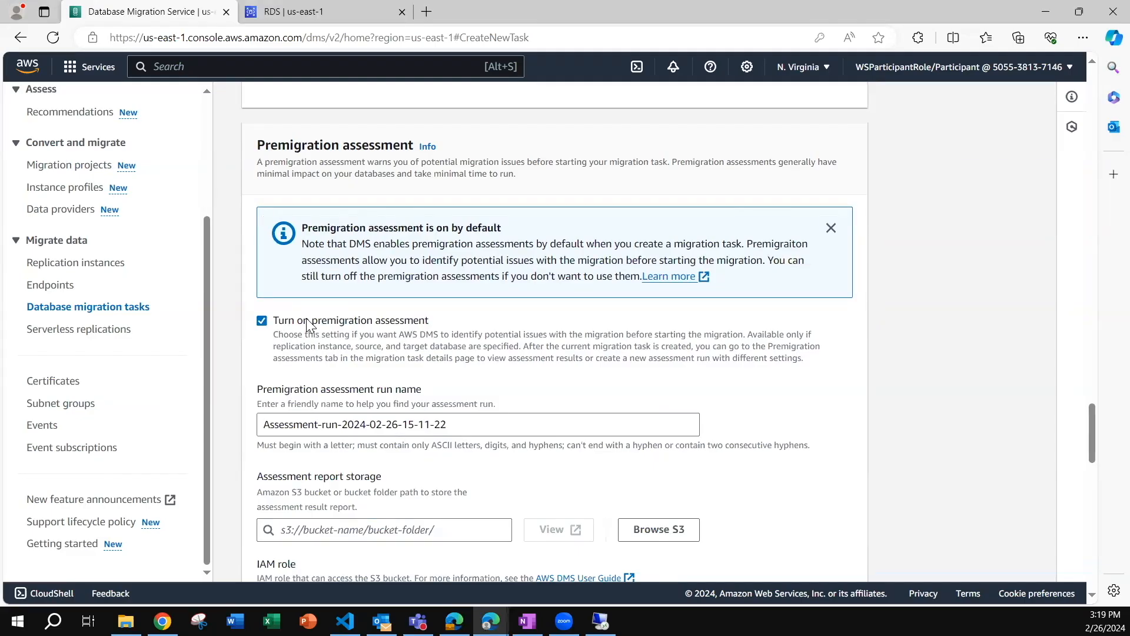
# Turn off the premigration assessment and create the migration task.
pyautogui.click(262, 322)
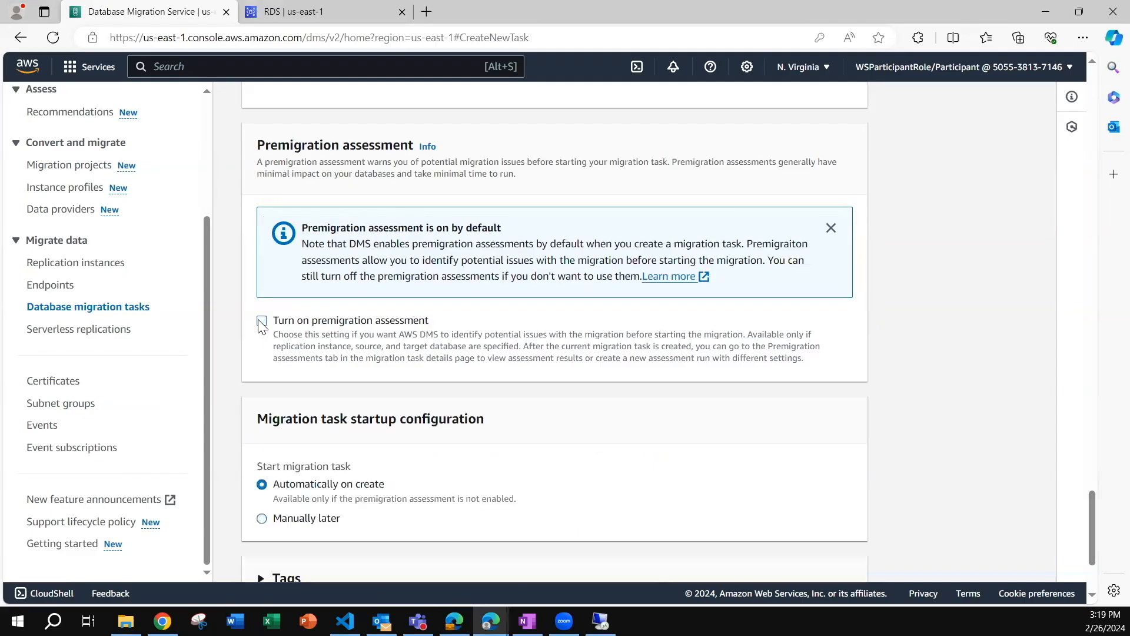
pyautogui.scroll(-3, 277, 342)
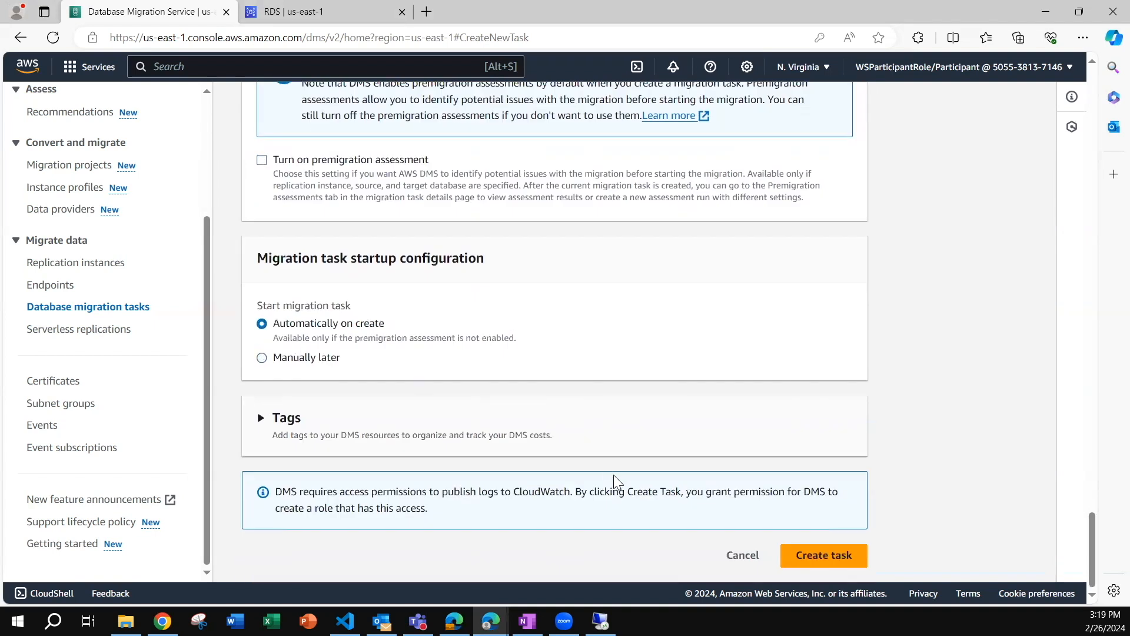
pyautogui.click(814, 563)
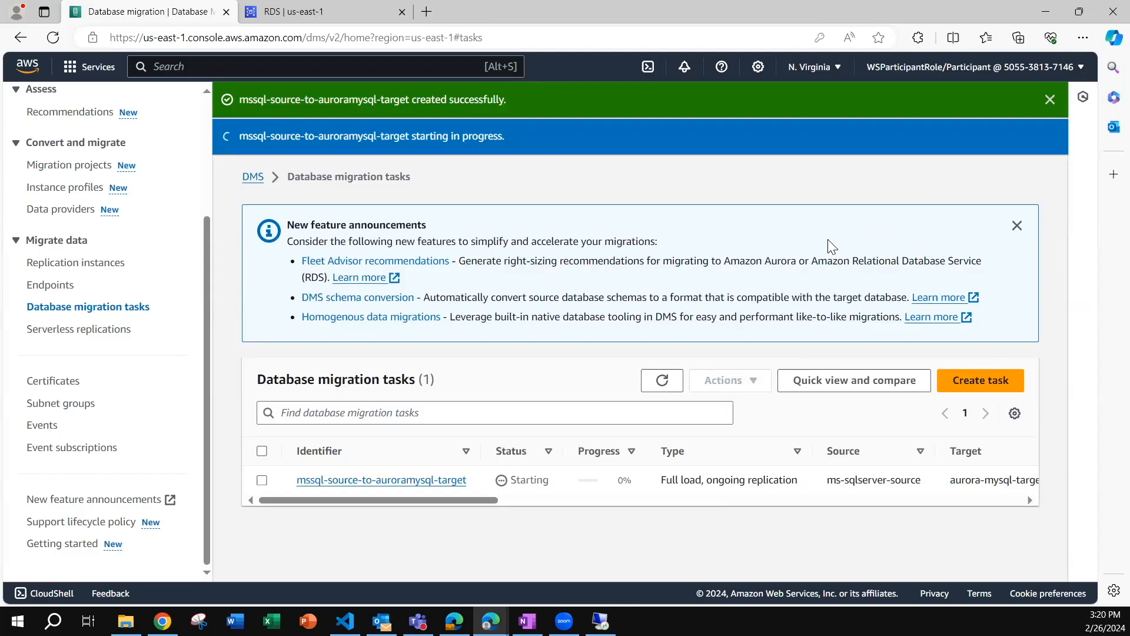
# Review the new migration task's status, progress, type, source and target in the task list.
pyautogui.hscroll(2, 512, 479)
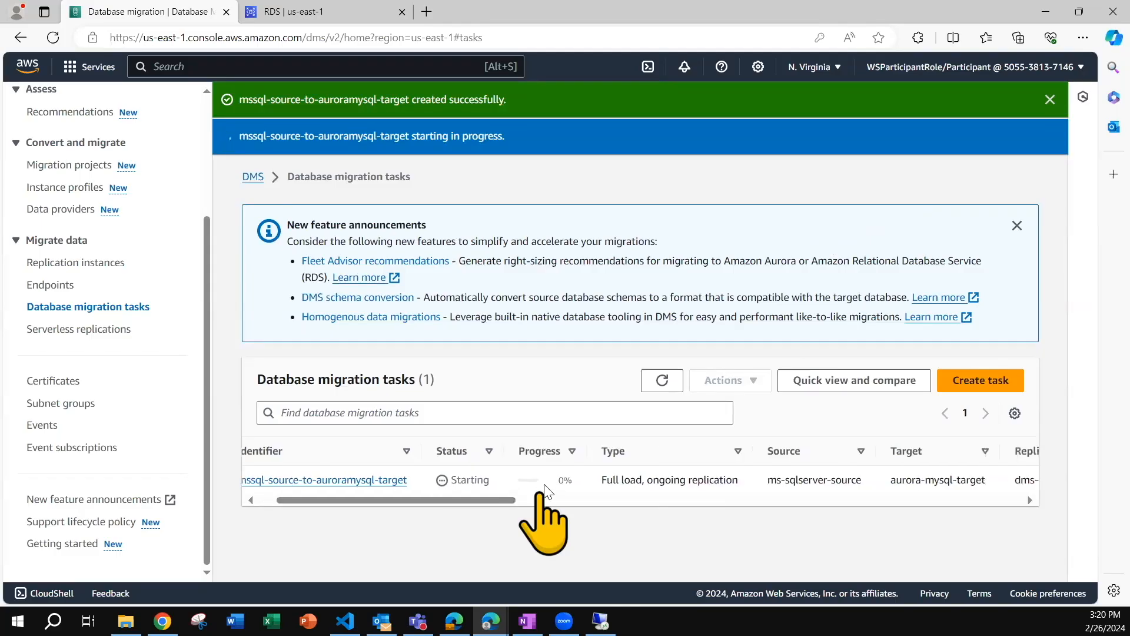
pyautogui.hscroll(-2, 594, 488)
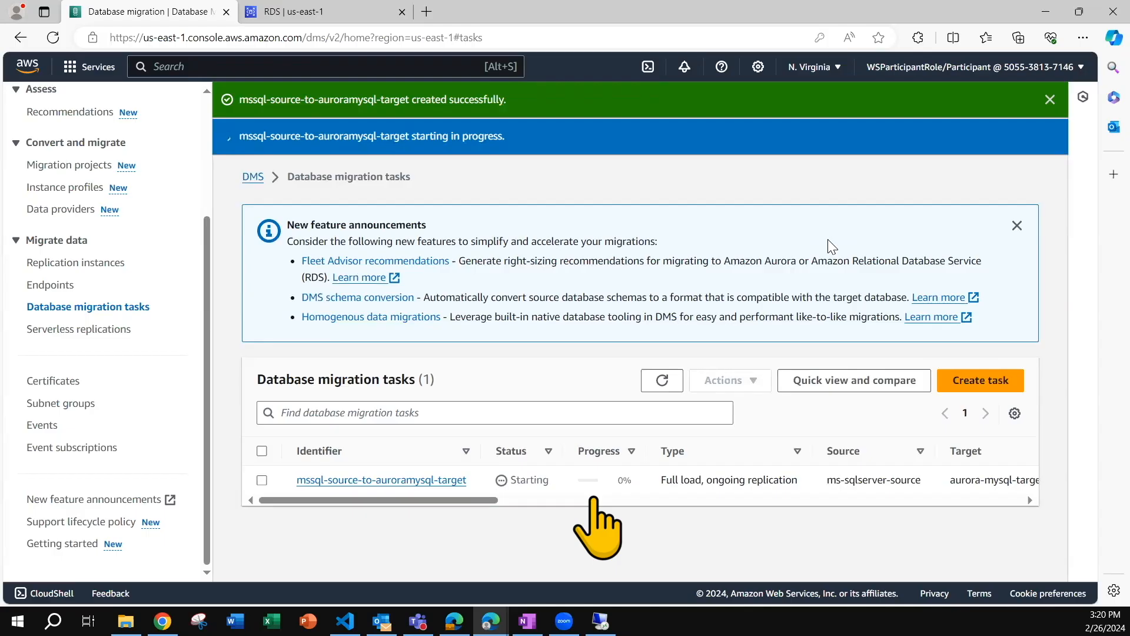
pyautogui.hscroll(2, 595, 488)
pyautogui.moveTo(602, 480); pyautogui.dragTo(738, 482)
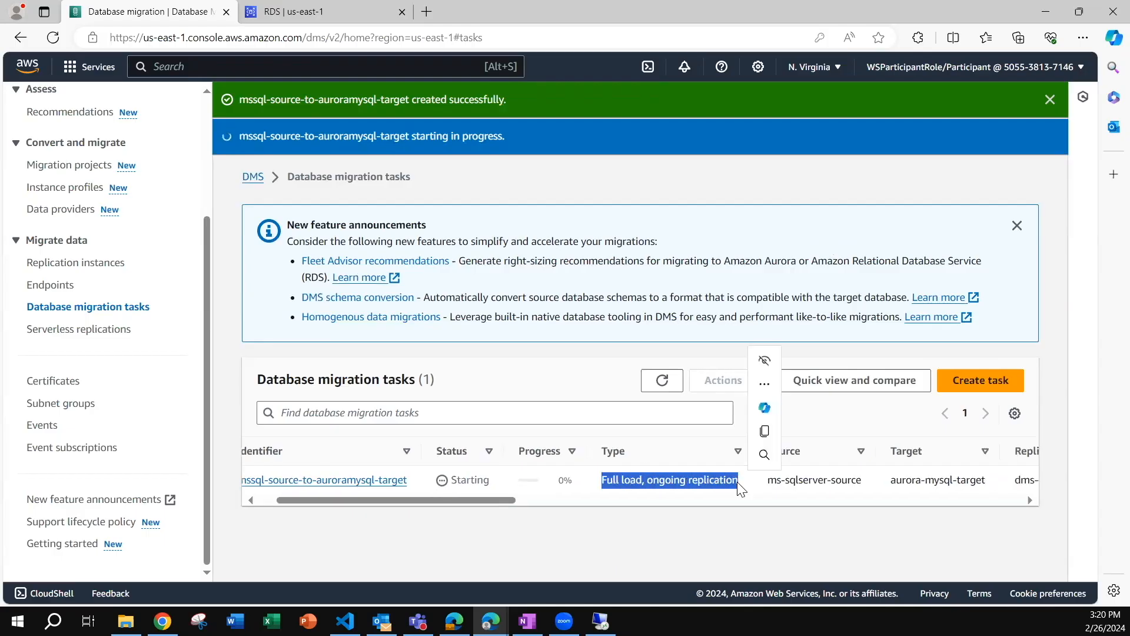
pyautogui.click(768, 485)
pyautogui.moveTo(768, 485); pyautogui.dragTo(862, 482)
pyautogui.moveTo(500, 463); pyautogui.dragTo(379, 460)
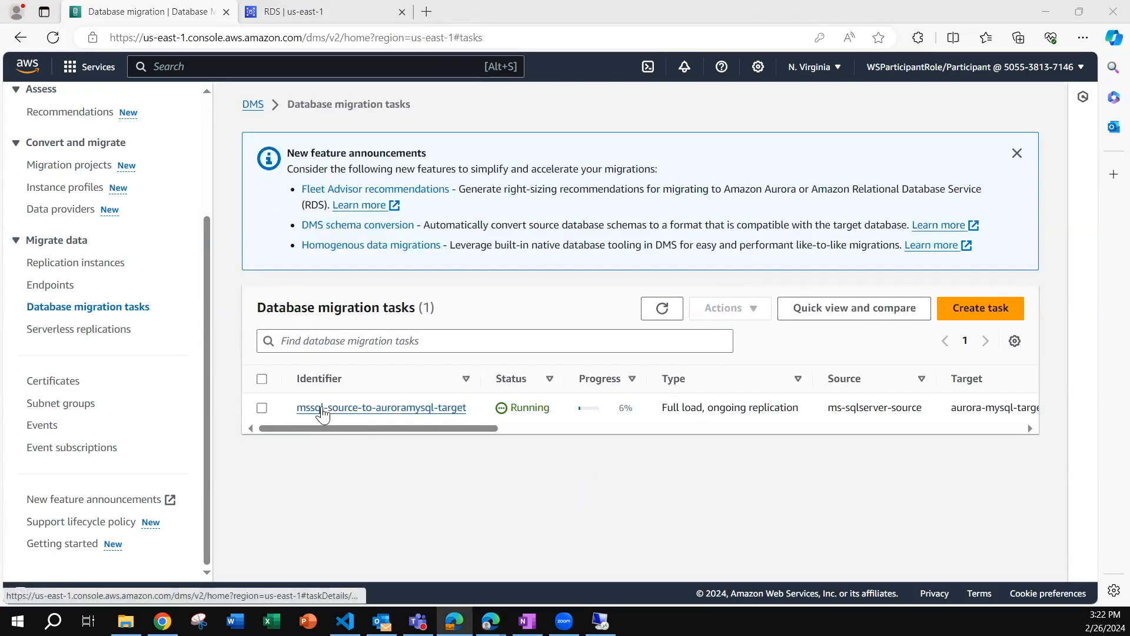
# Open the mssql-source-to-auroramysql-target task and review its overview details.
pyautogui.click(348, 408)
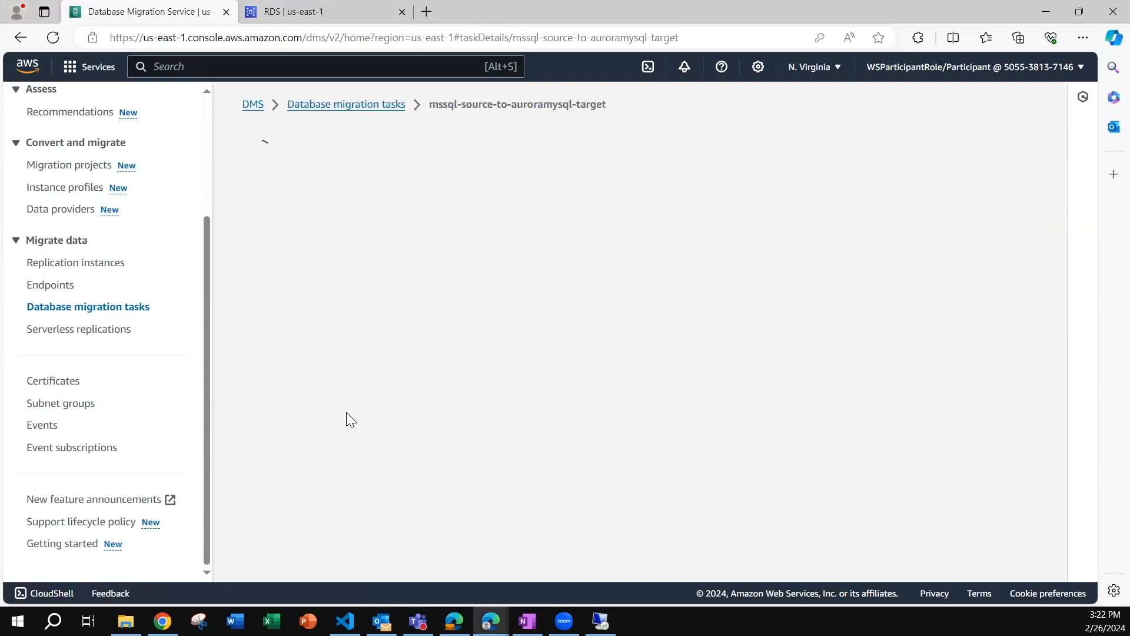
pyautogui.scroll(-4, 347, 418)
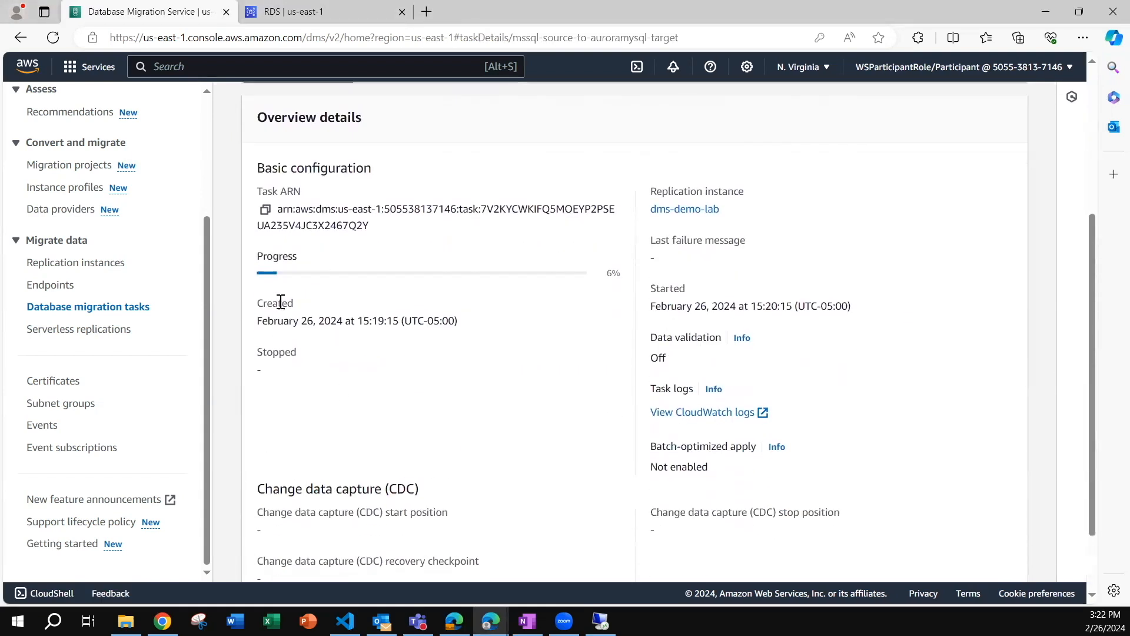
pyautogui.scroll(4, 398, 284)
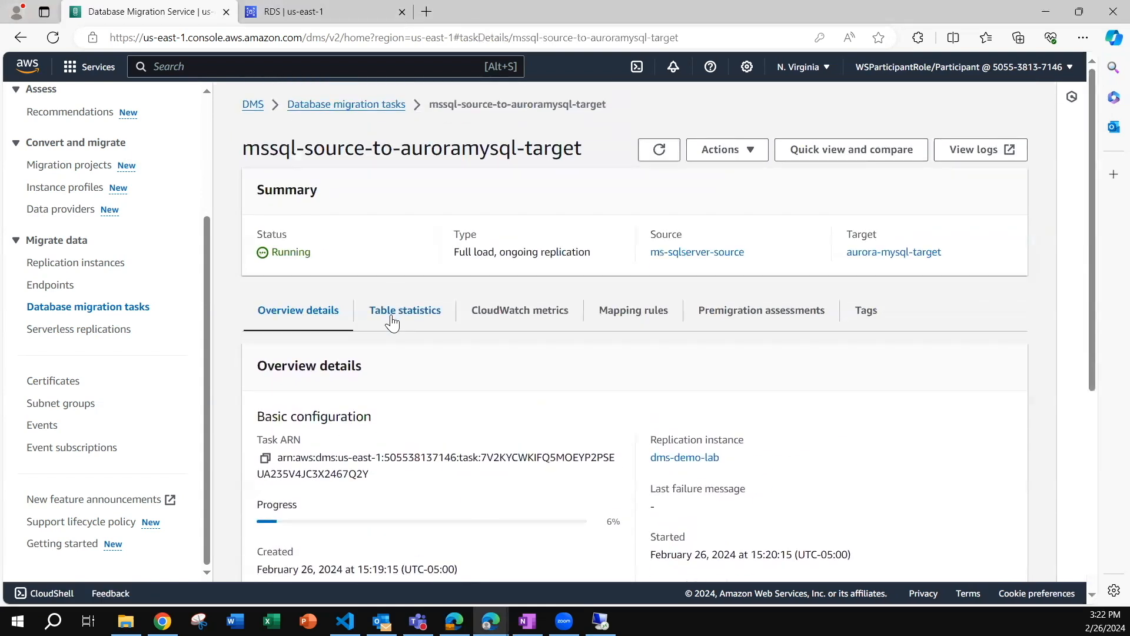
# Examine the task's table statistics, including each table's load state, elapsed load time, full load rows and validation state.
pyautogui.click(398, 308)
pyautogui.scroll(-4, 388, 365)
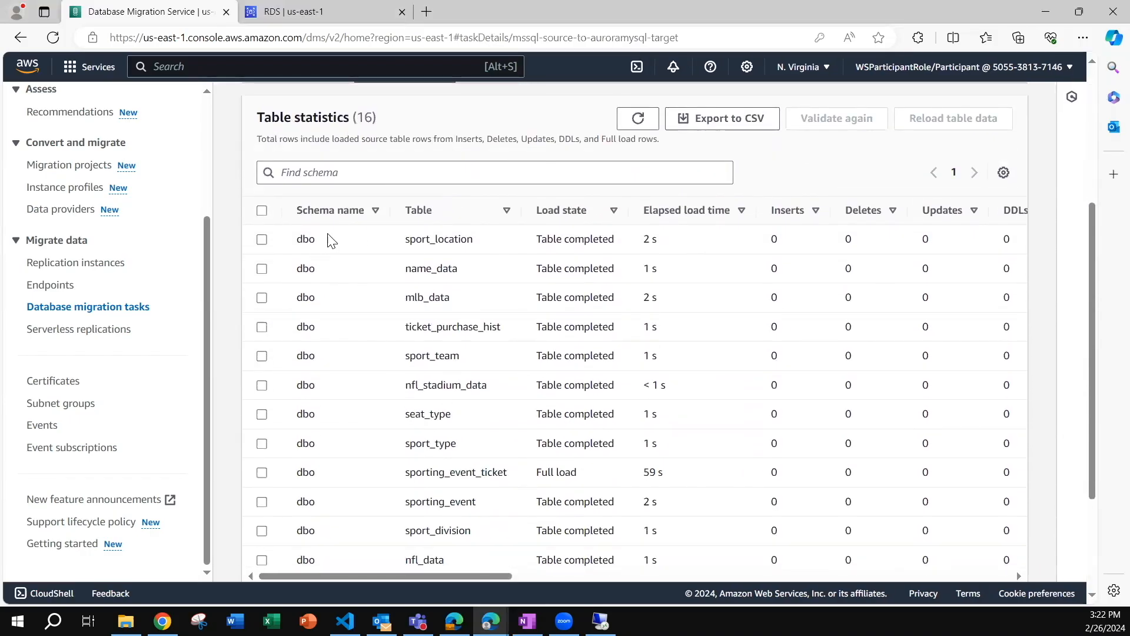
pyautogui.scroll(-3, 439, 332)
pyautogui.scroll(5, 438, 333)
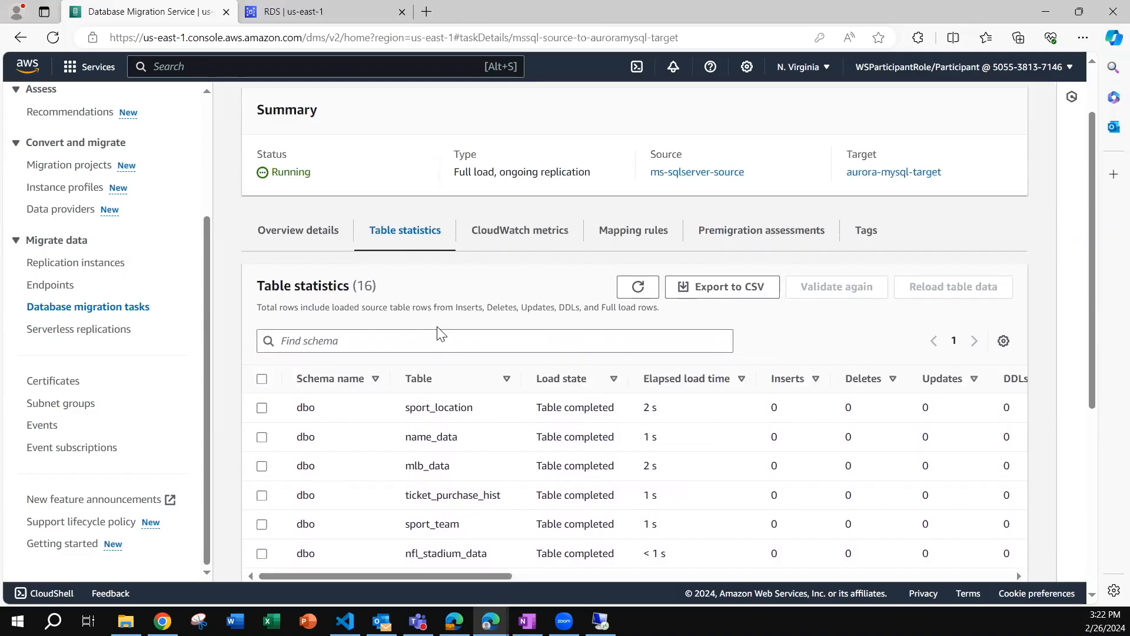
pyautogui.scroll(-3, 441, 334)
pyautogui.hscroll(10, 625, 565)
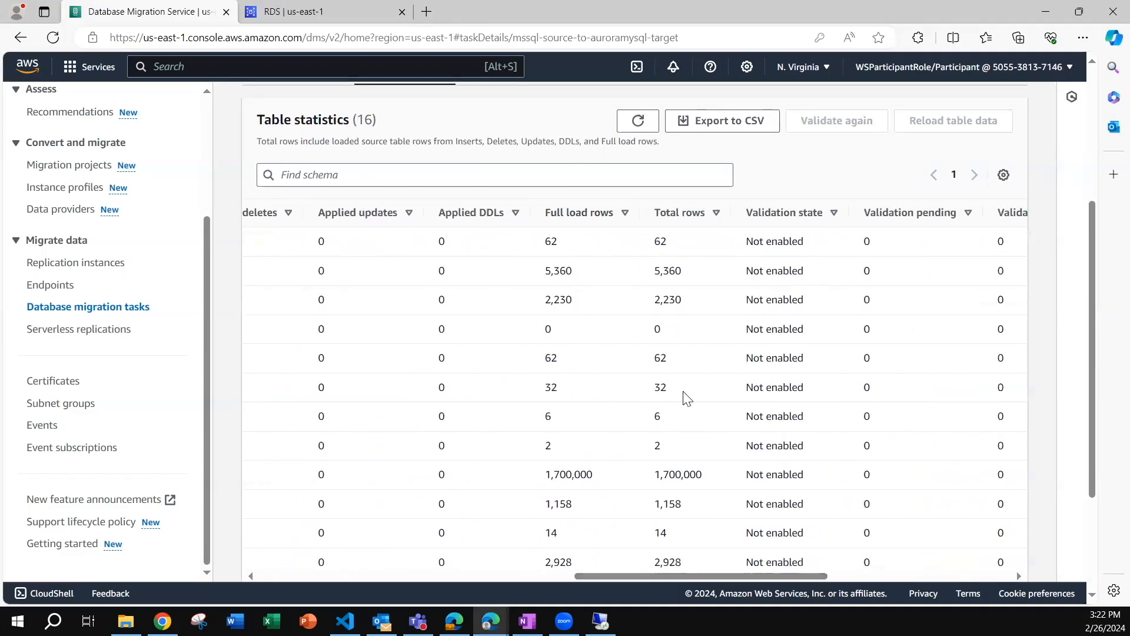
pyautogui.scroll(-3, 783, 310)
pyautogui.scroll(7, 783, 310)
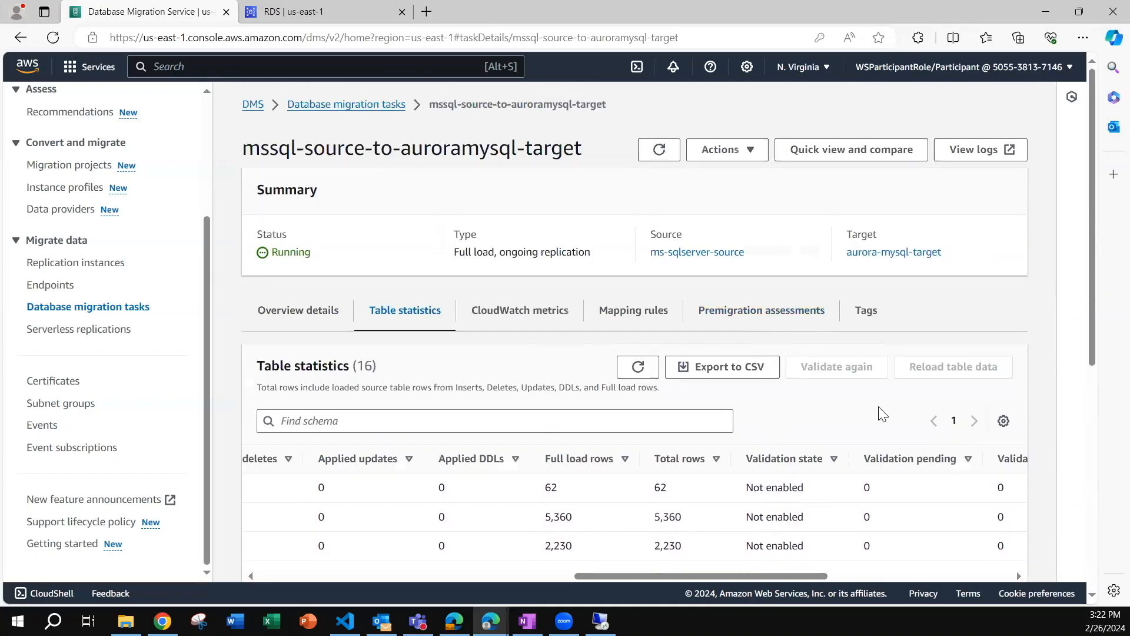
# Look over the task's full load CloudWatch metrics.
pyautogui.click(529, 311)
pyautogui.scroll(-3, 474, 436)
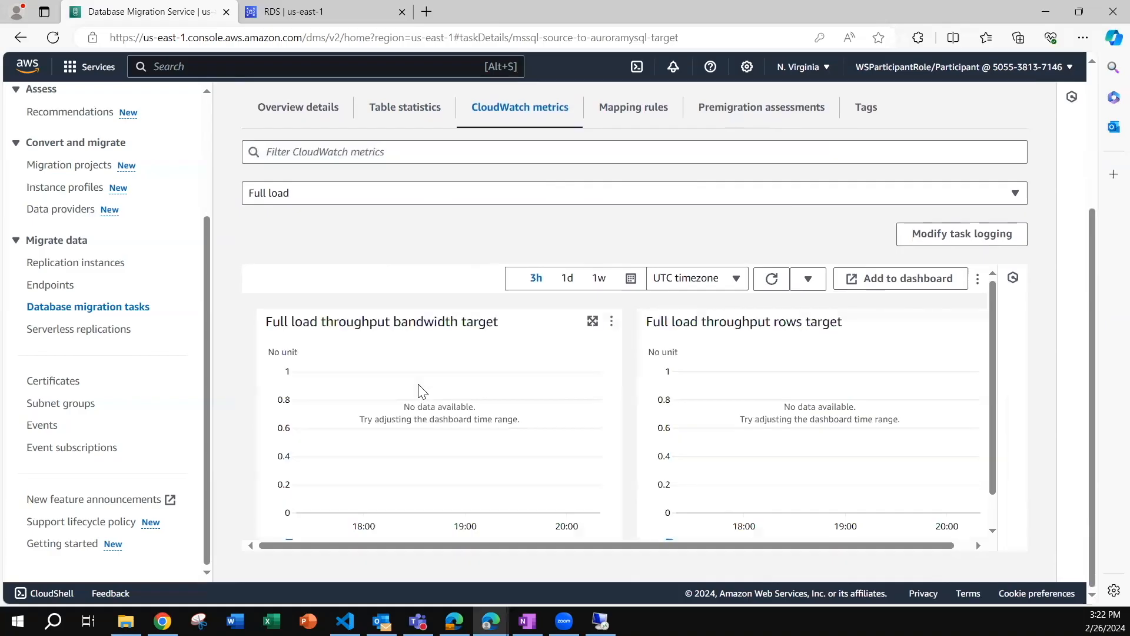
pyautogui.scroll(-1, 624, 418)
pyautogui.scroll(1, 624, 418)
# Review the task's mapping rules and premigration assessments, and return to the list of database migration tasks.
pyautogui.click(627, 107)
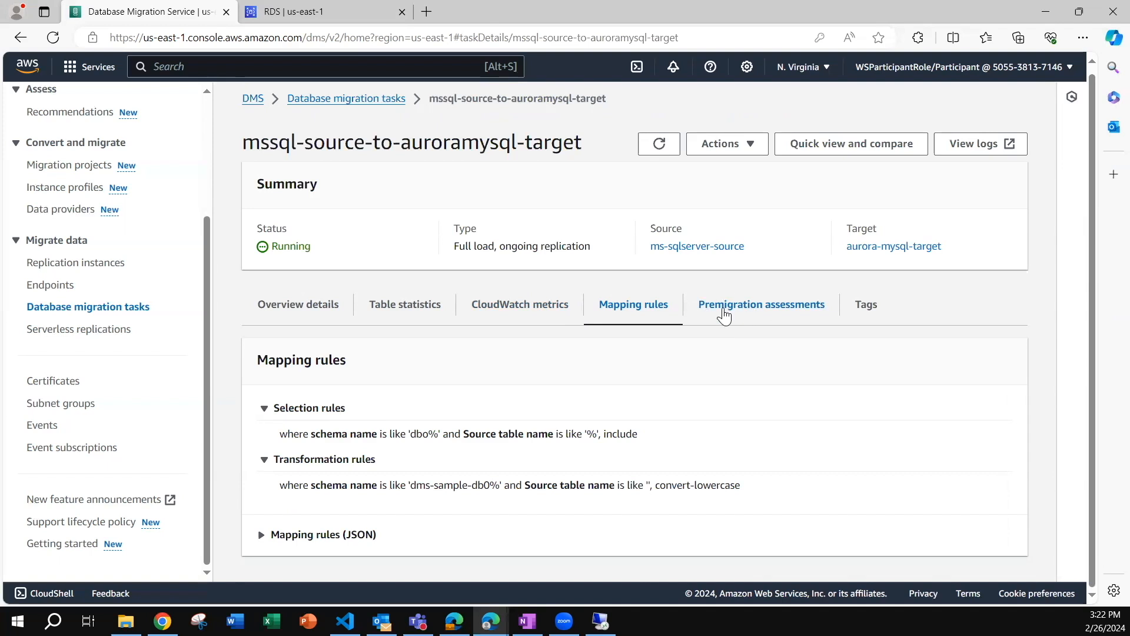
pyautogui.click(734, 313)
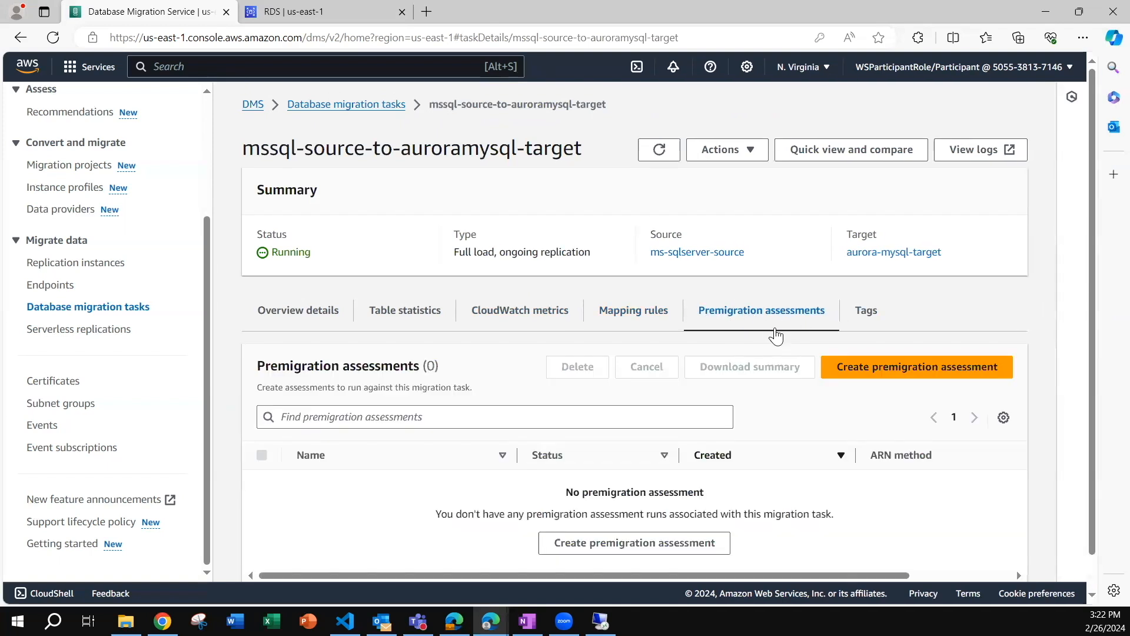
pyautogui.click(379, 310)
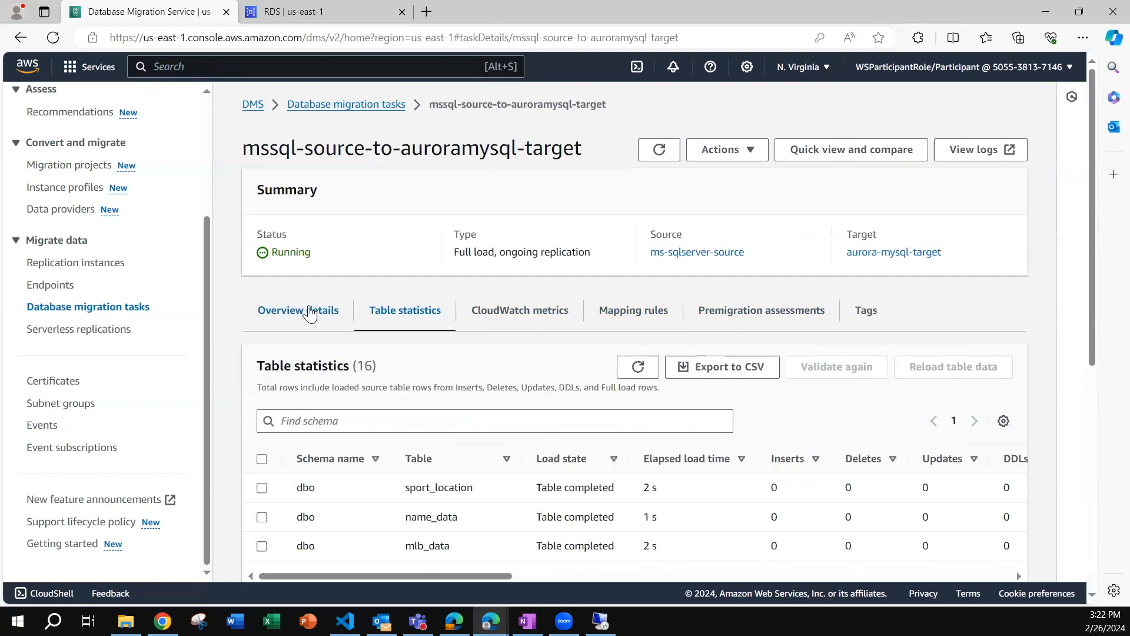
pyautogui.click(310, 313)
pyautogui.click(323, 106)
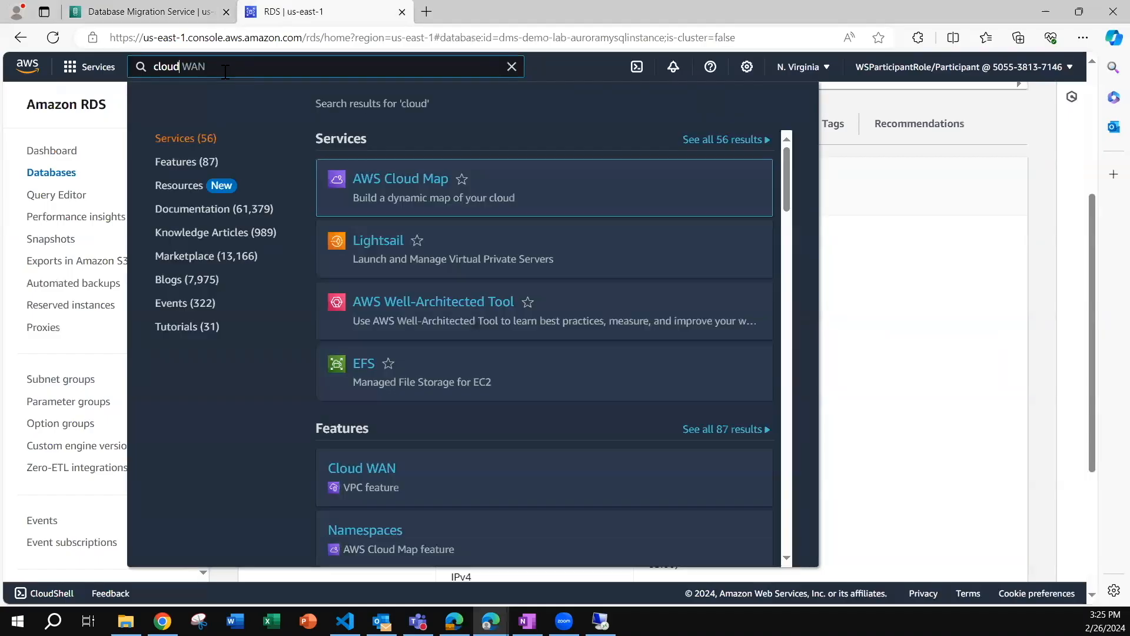
# Find the CloudWatch service in the AWS console and open its log groups.
pyautogui.write('Wa')
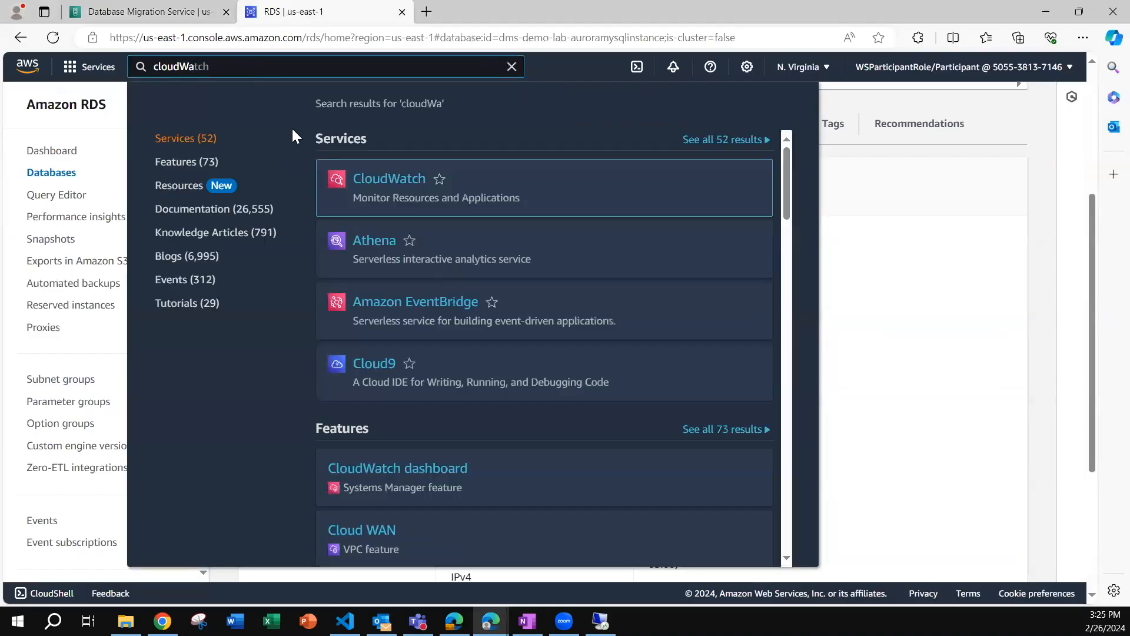
pyautogui.click(399, 181)
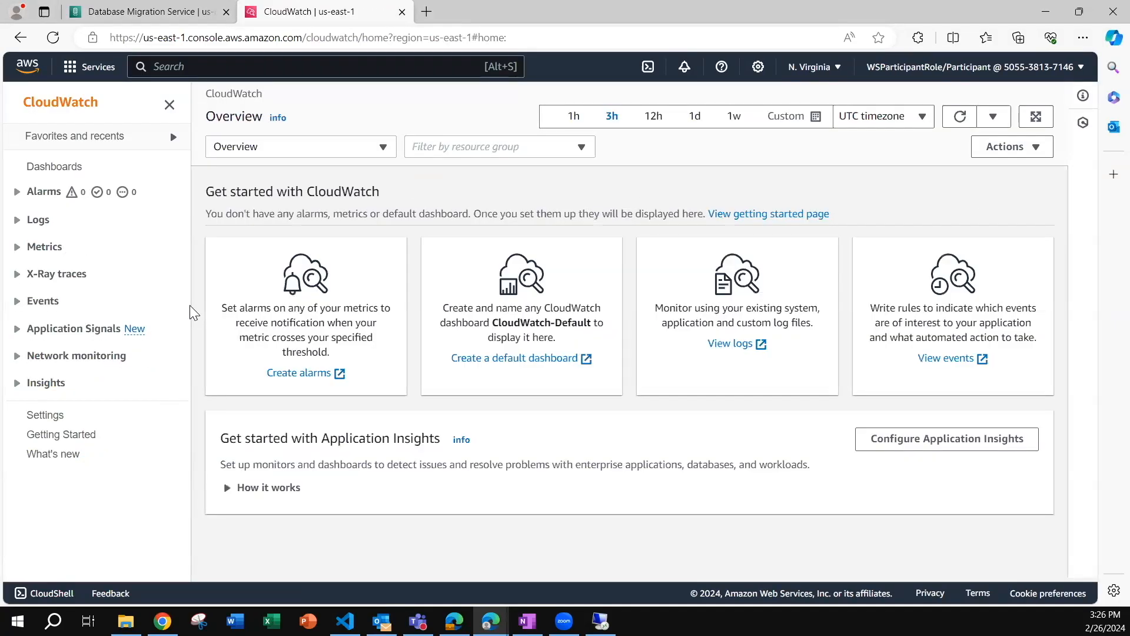
pyautogui.click(42, 224)
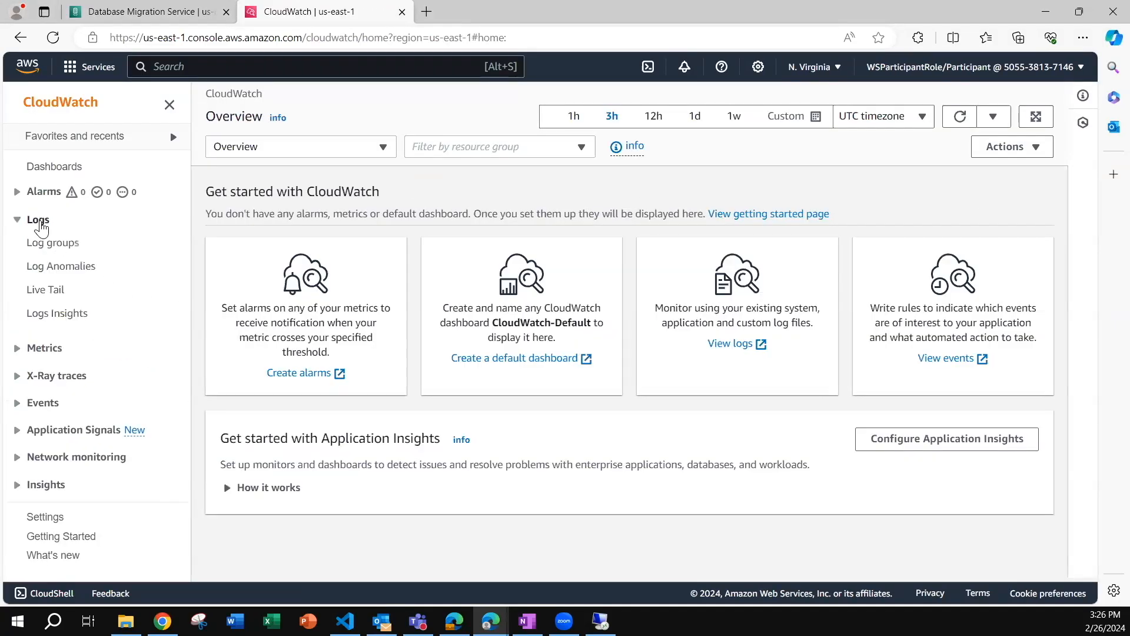
pyautogui.click(47, 250)
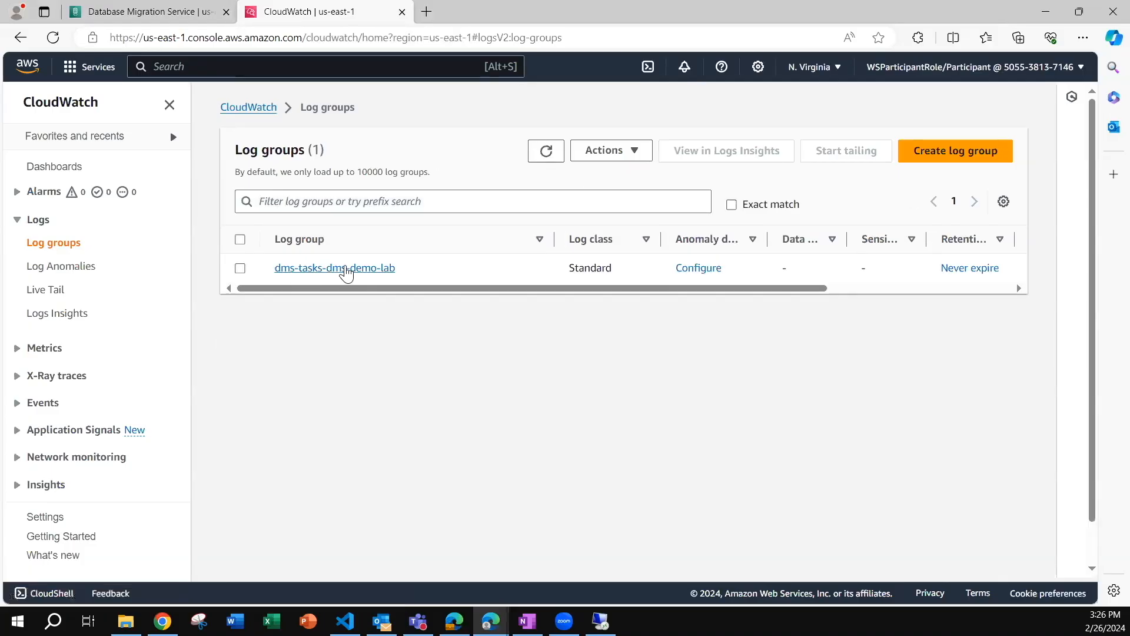
# Open the migration task's log stream in the dms-tasks-dms-demo-lab log group.
pyautogui.click(348, 268)
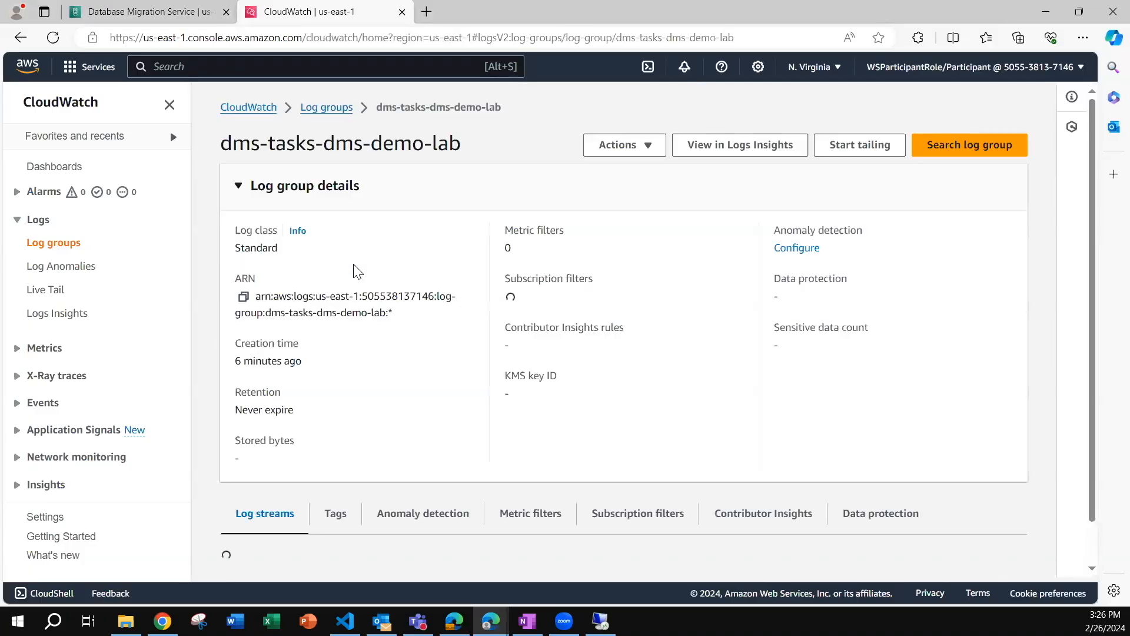
pyautogui.scroll(-2, 575, 358)
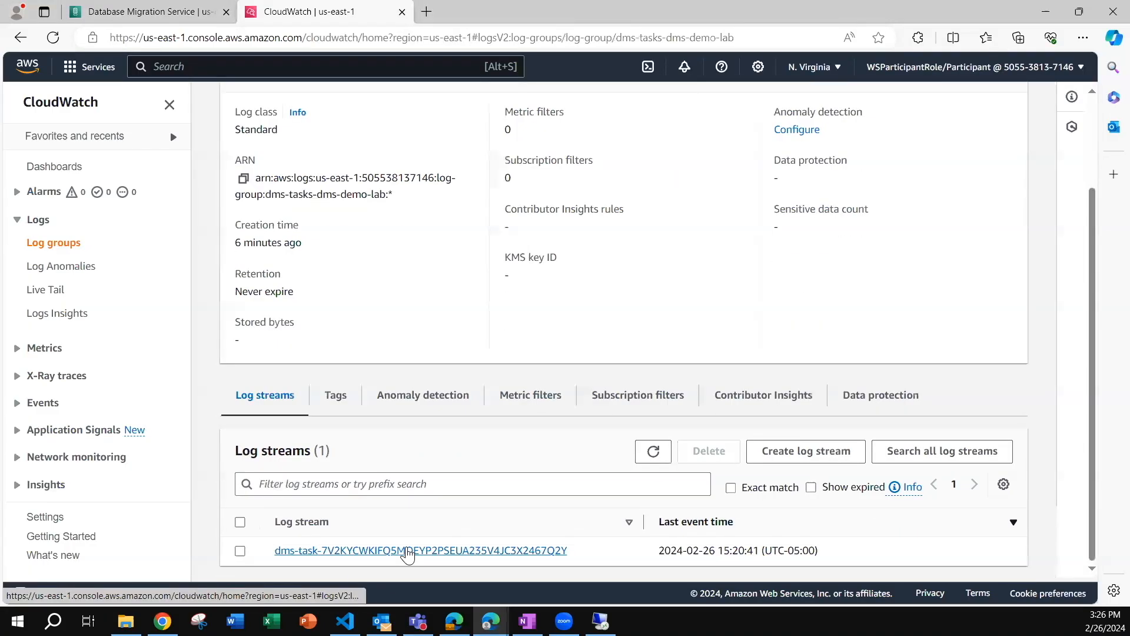
pyautogui.click(392, 551)
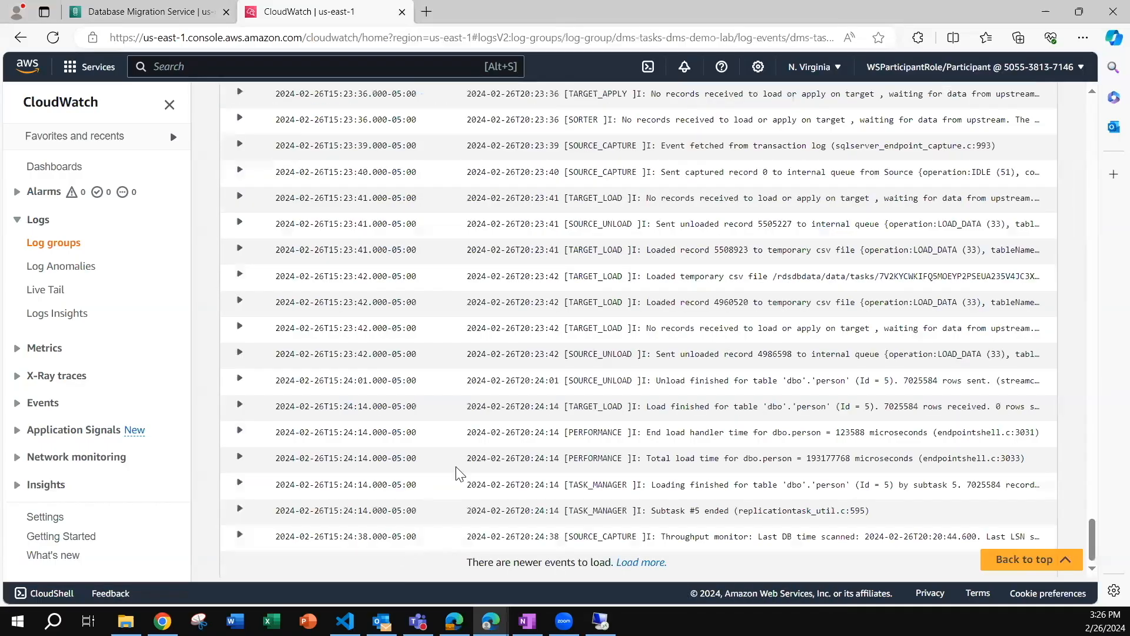
# Look through the log events and expand the TASK_MANAGER event about starting to load the dbo.person table.
pyautogui.scroll(15, 456, 468)
pyautogui.scroll(15, 457, 468)
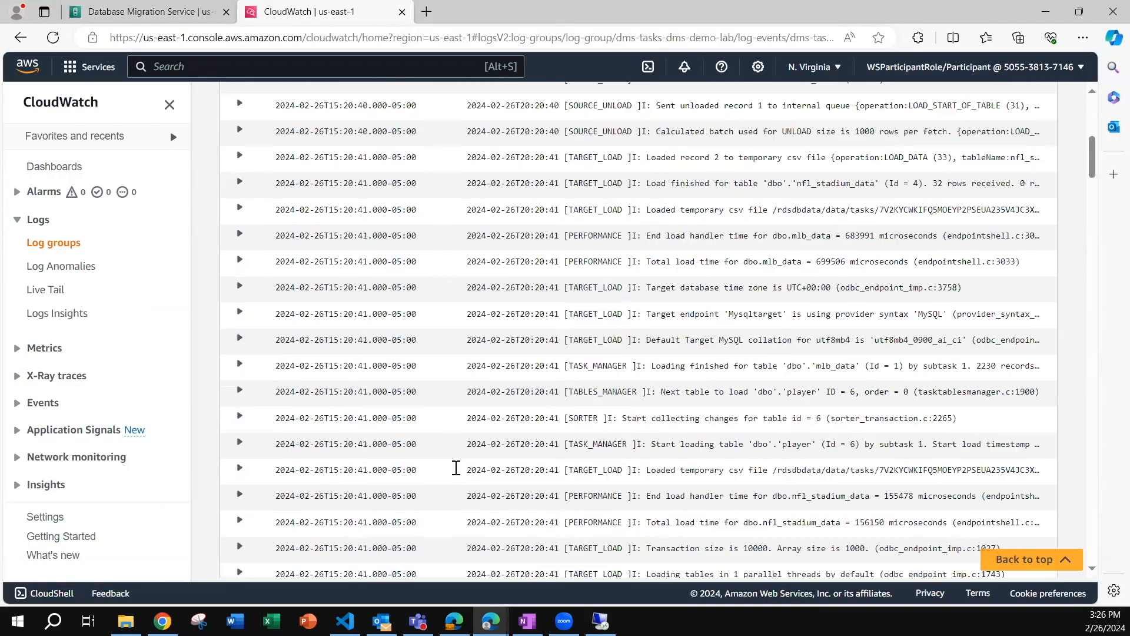
pyautogui.scroll(-1, 239, 269)
pyautogui.click(240, 267)
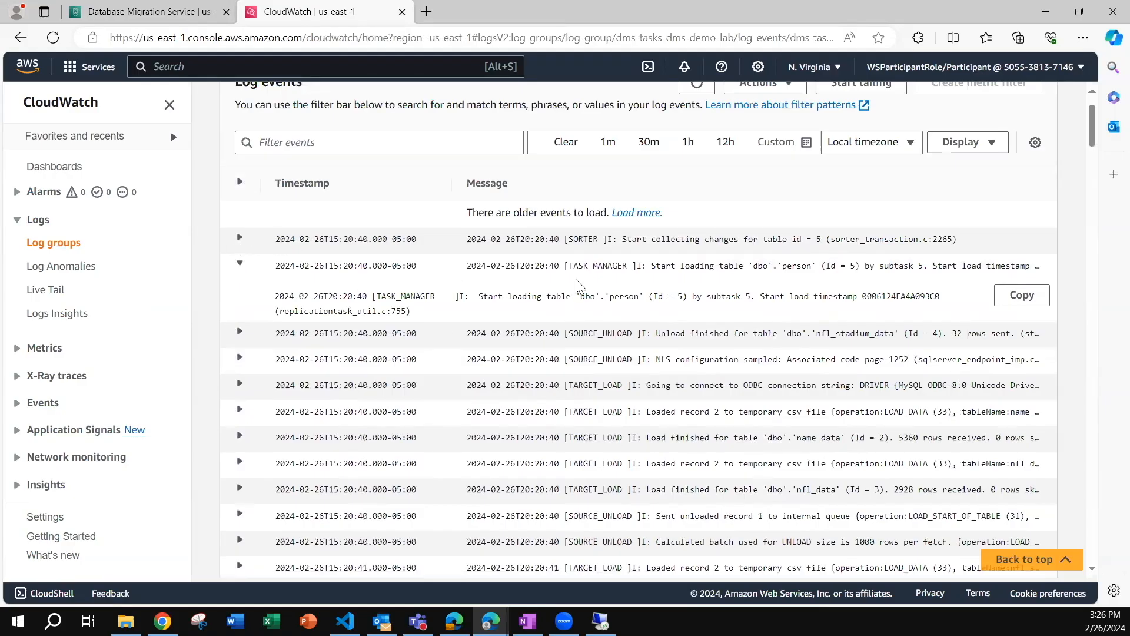
# Expand the TARGET_LOAD log event about the temporary CSV file in data_files/2, and return to the DMS list of database migration tasks.
pyautogui.scroll(-3, 592, 368)
pyautogui.scroll(-10, 591, 373)
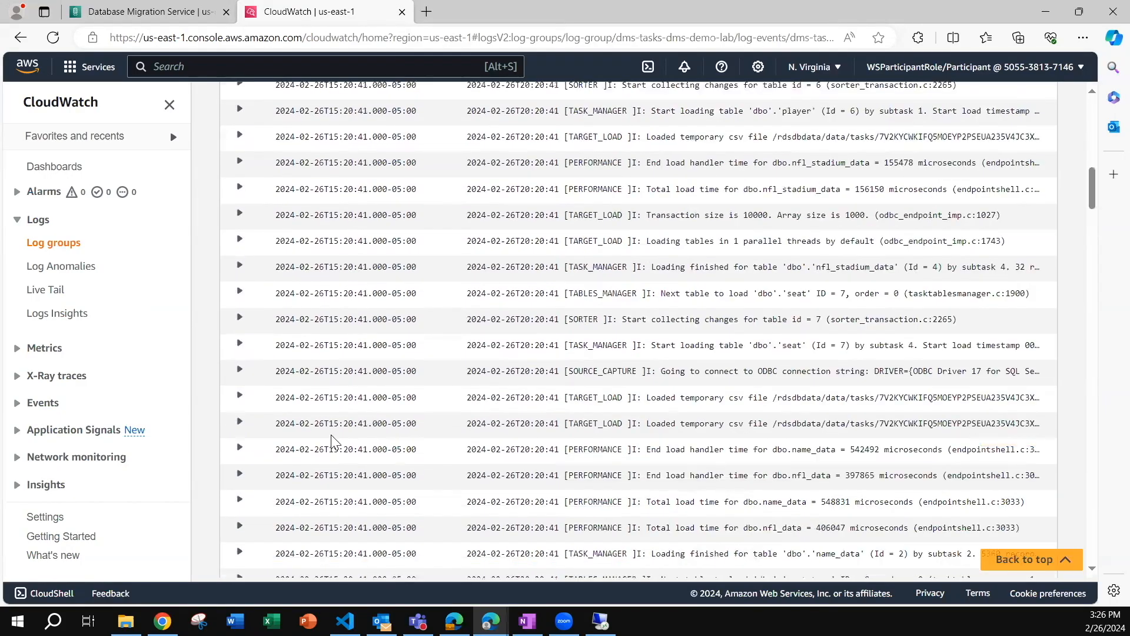
pyautogui.scroll(-1, 461, 403)
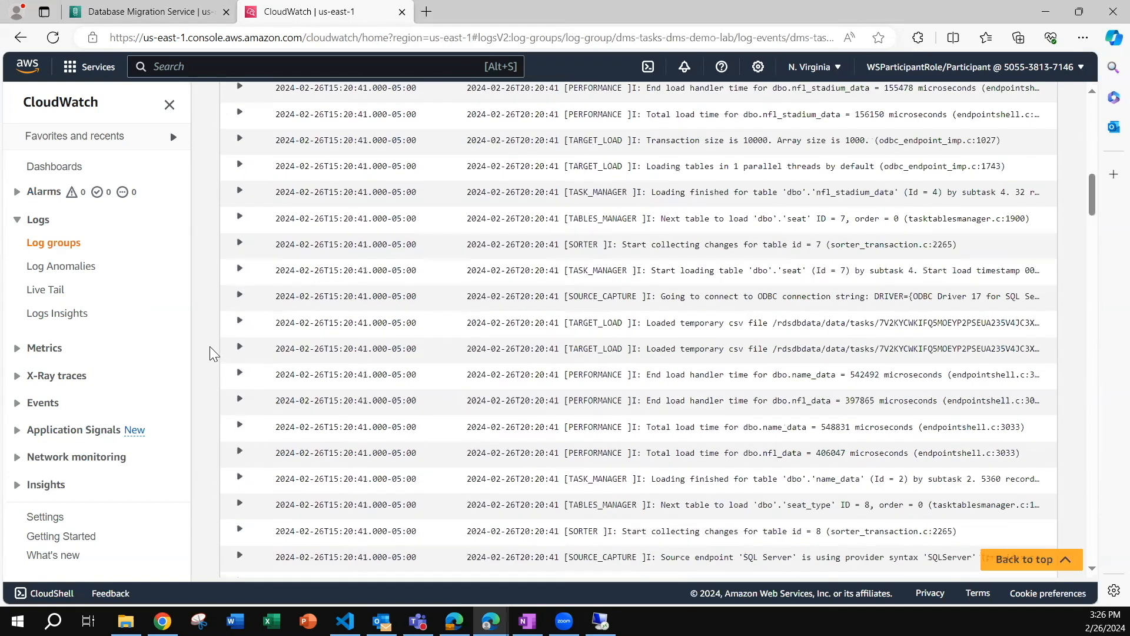
pyautogui.click(239, 322)
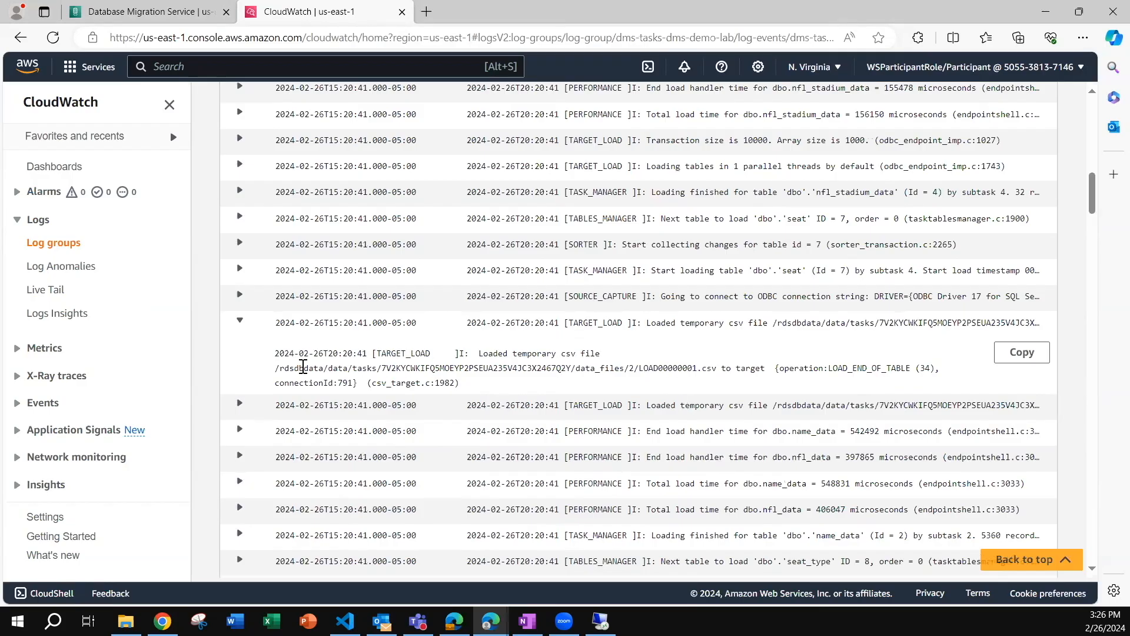
pyautogui.moveTo(716, 368); pyautogui.dragTo(275, 368)
pyautogui.scroll(-10, 416, 404)
pyautogui.scroll(-5, 413, 420)
pyautogui.hotkey('ctrl', 'shift', 'Tab')
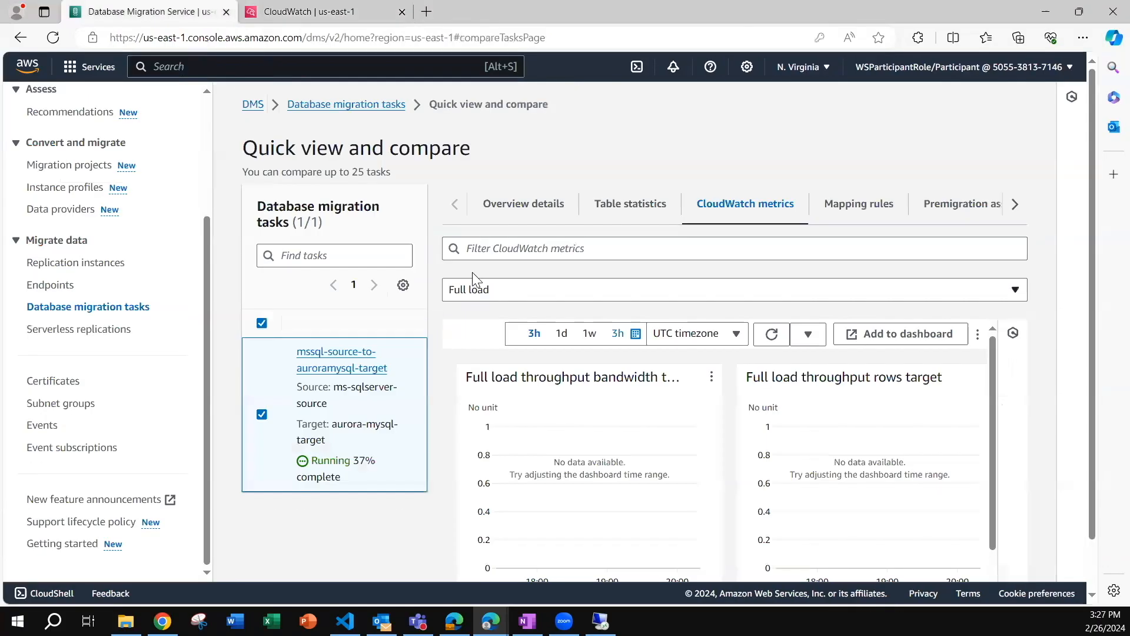
pyautogui.click(350, 105)
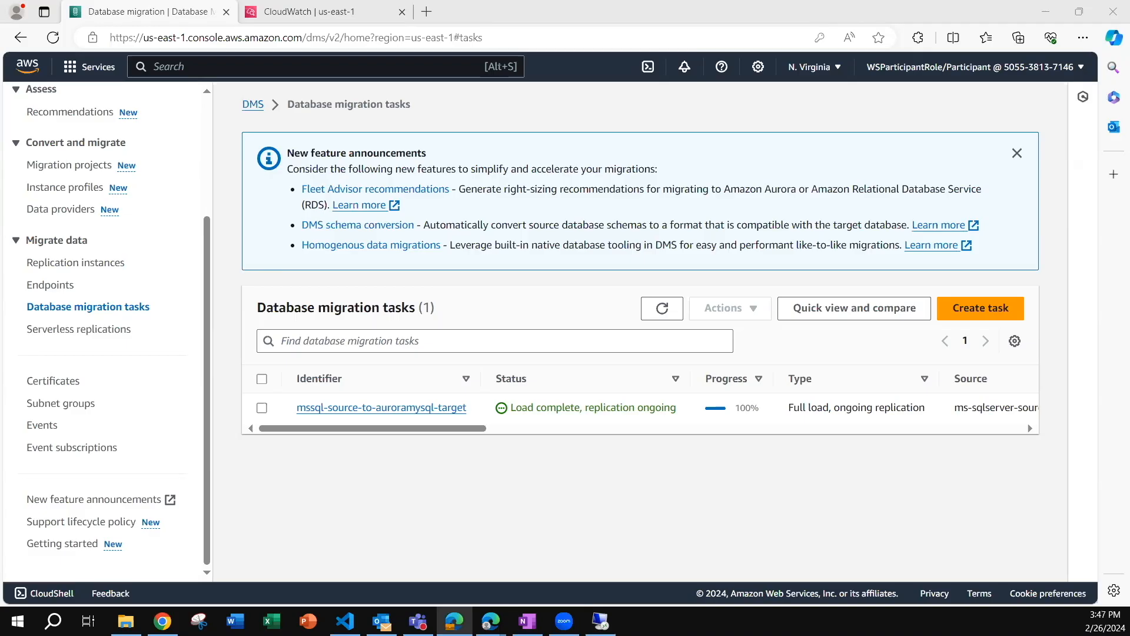
# Switch to MySQL Workbench in the remote desktop, open the Target Aurora RDS MySQL connection and list the dbo schema's tables.
pyautogui.click(600, 620)
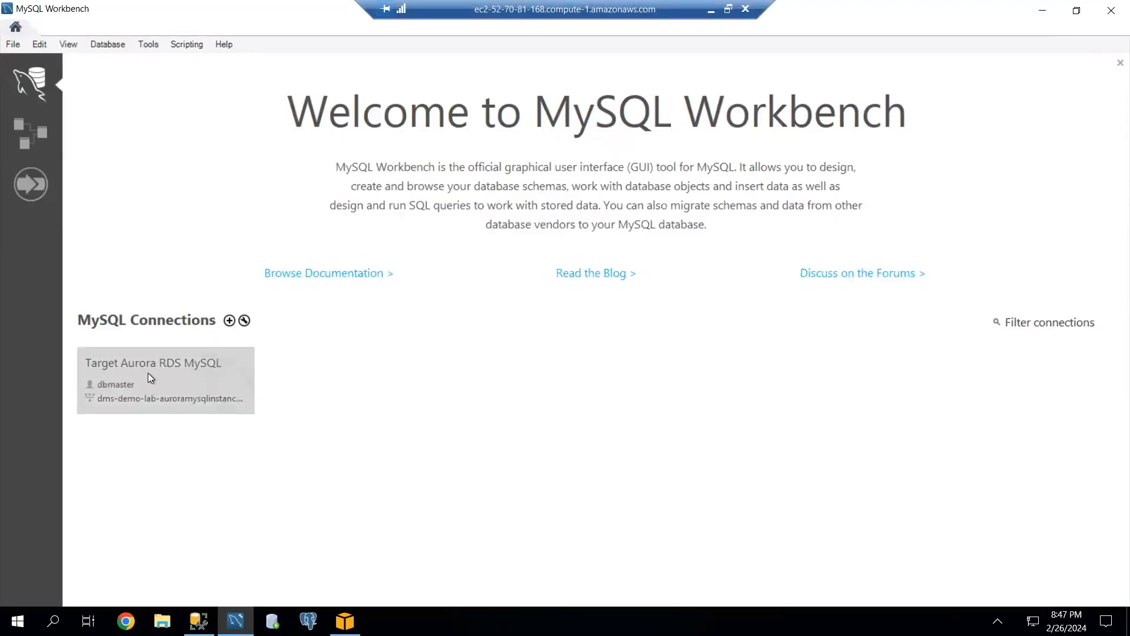
pyautogui.click(148, 373)
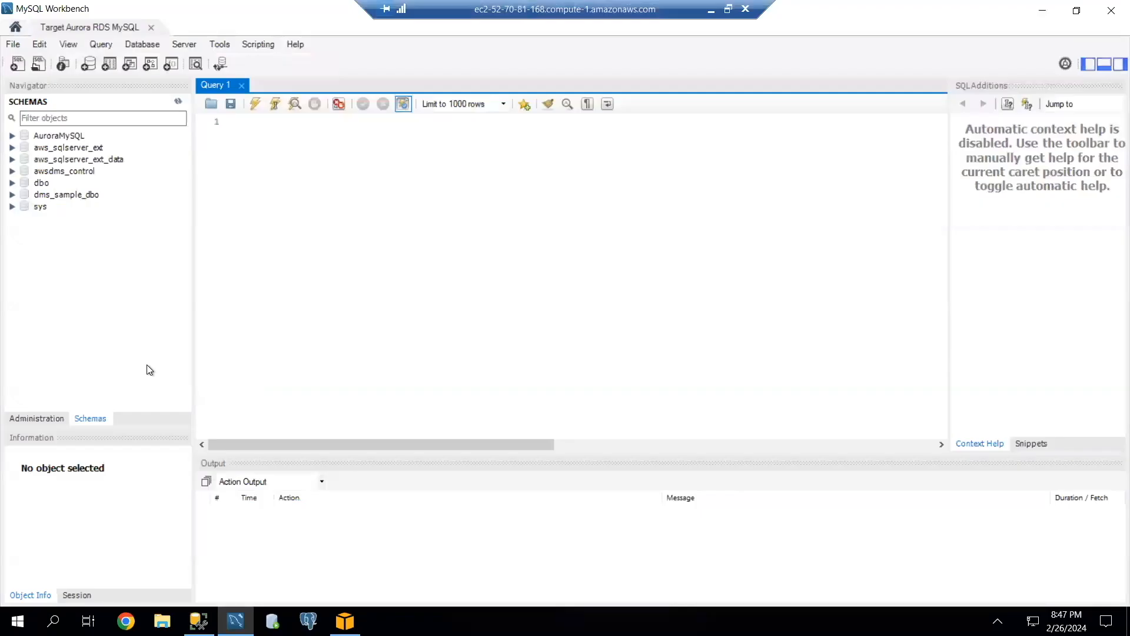
pyautogui.click(13, 183)
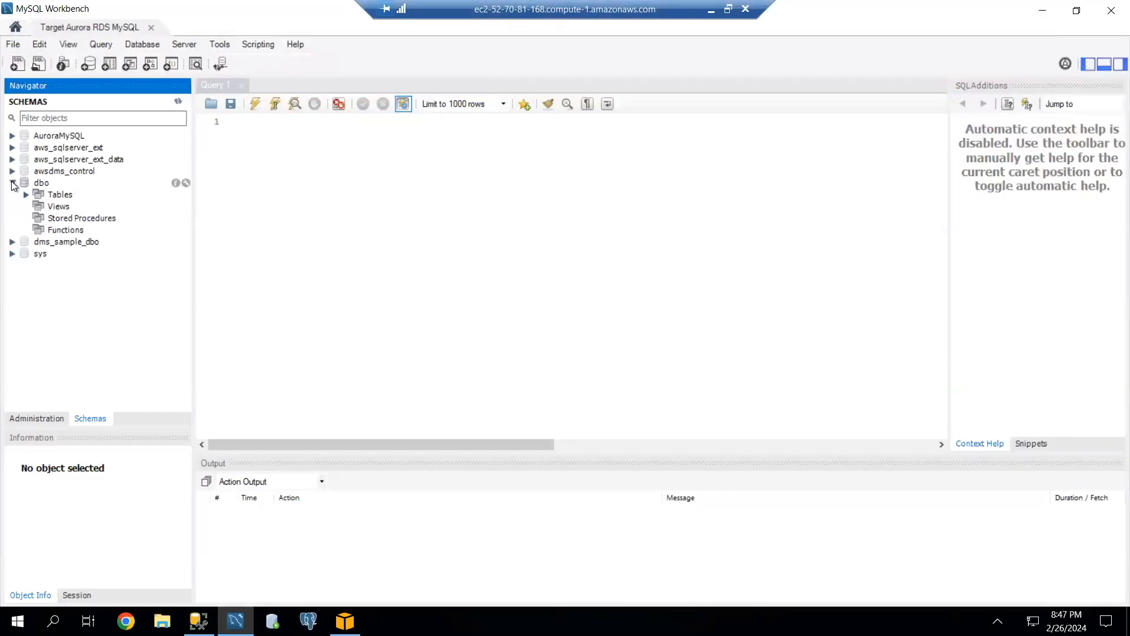
pyautogui.click(27, 195)
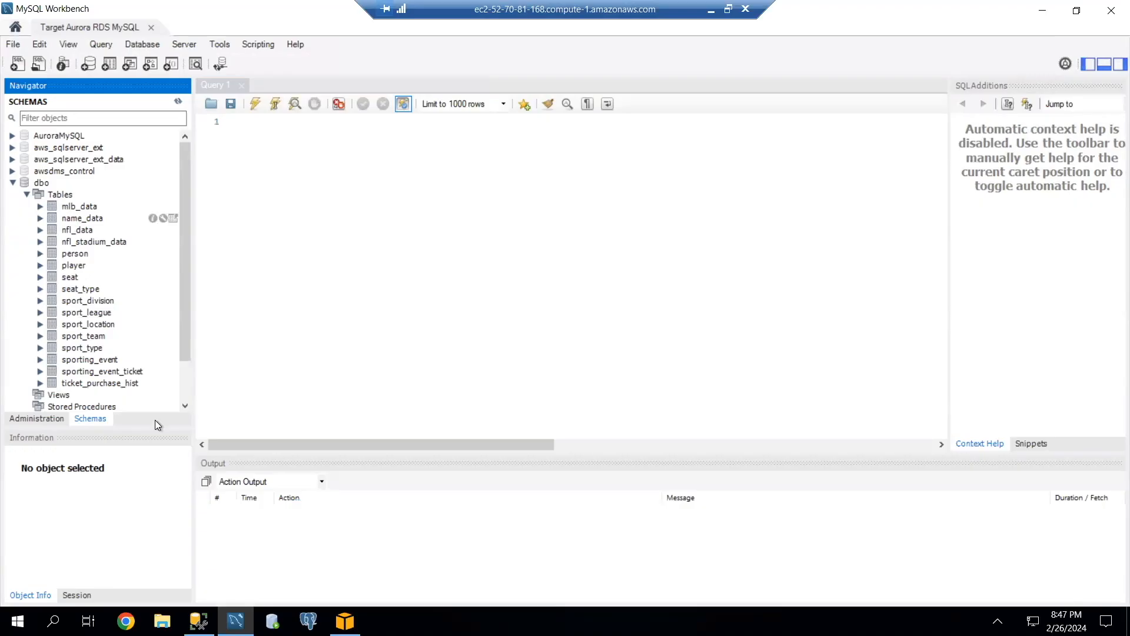
# Switch to SQL Server Management Studio and close all three open query files.
pyautogui.click(198, 621)
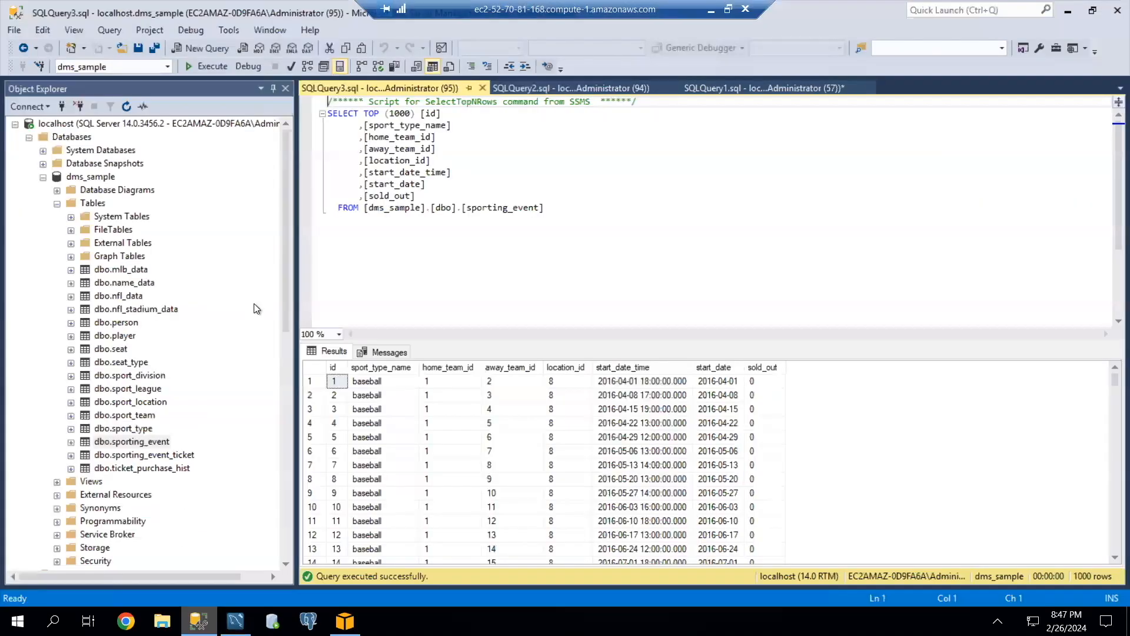
pyautogui.click(482, 87)
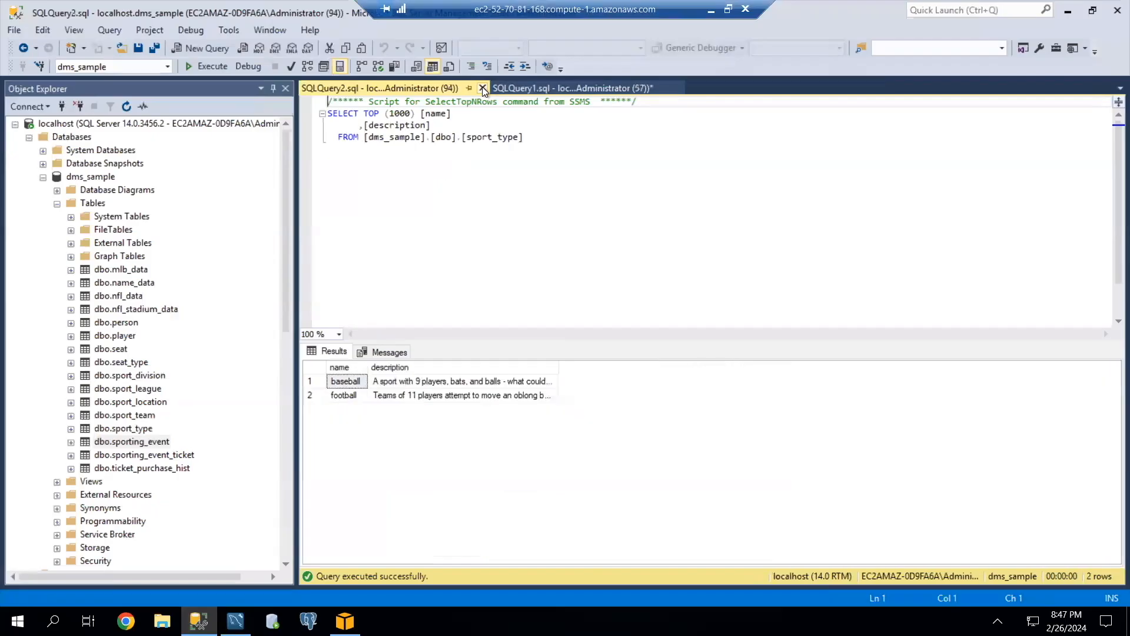
pyautogui.click(482, 87)
pyautogui.click(486, 88)
pyautogui.click(616, 398)
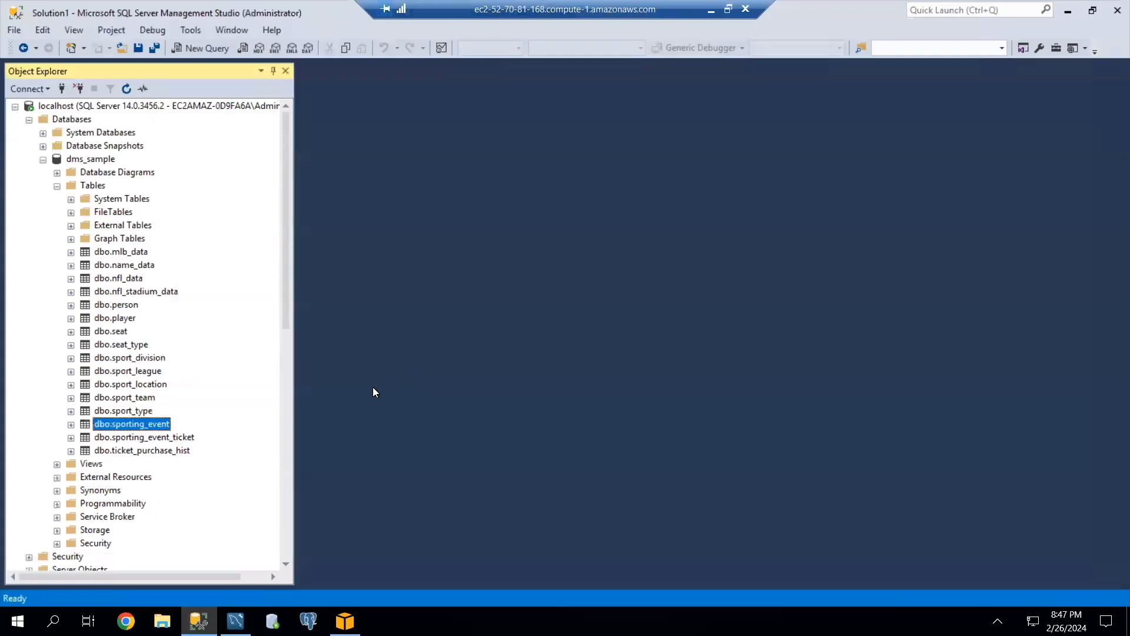
# Query the top 1000 rows of the source table dbo.sporting_event and view the results down to the last row.
pyautogui.click(136, 437)
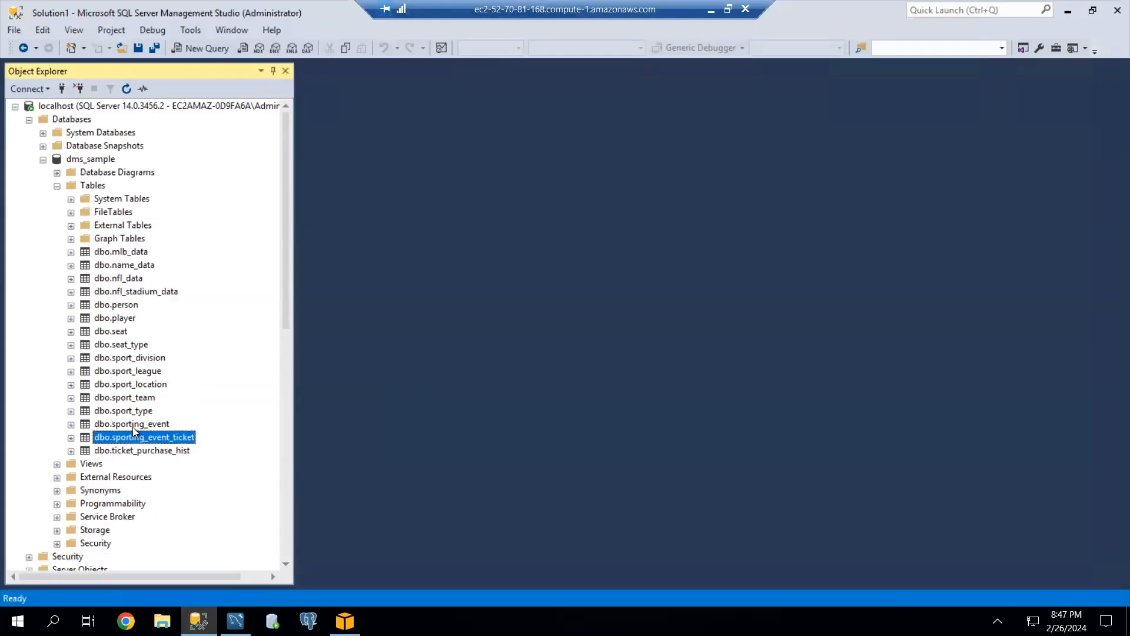
pyautogui.click(134, 425)
pyautogui.rightClick(134, 430)
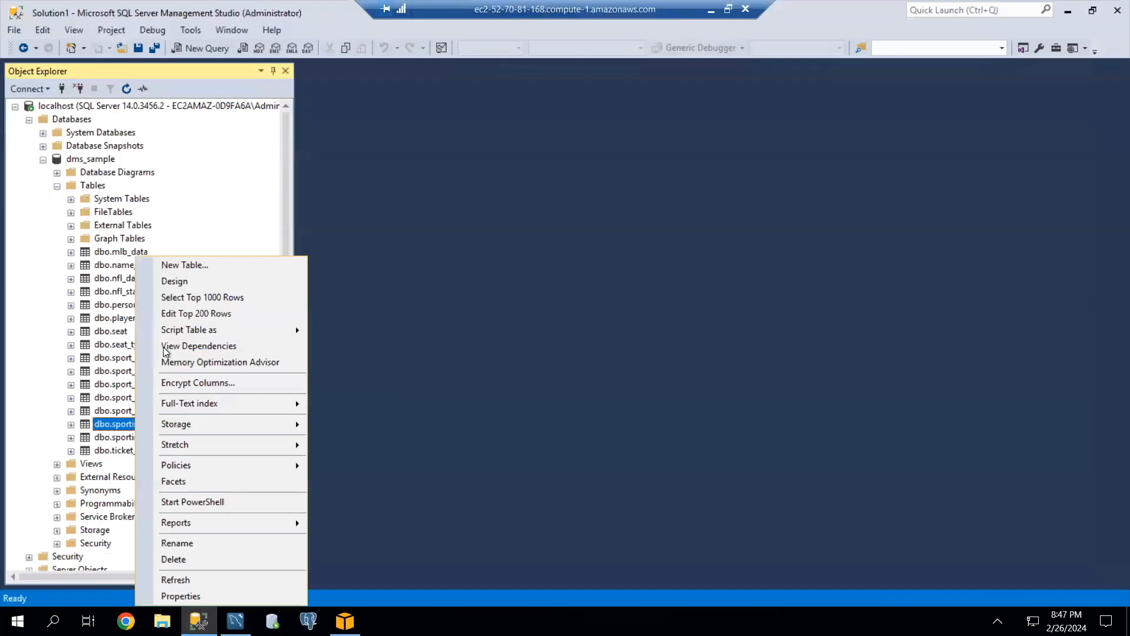
pyautogui.click(182, 298)
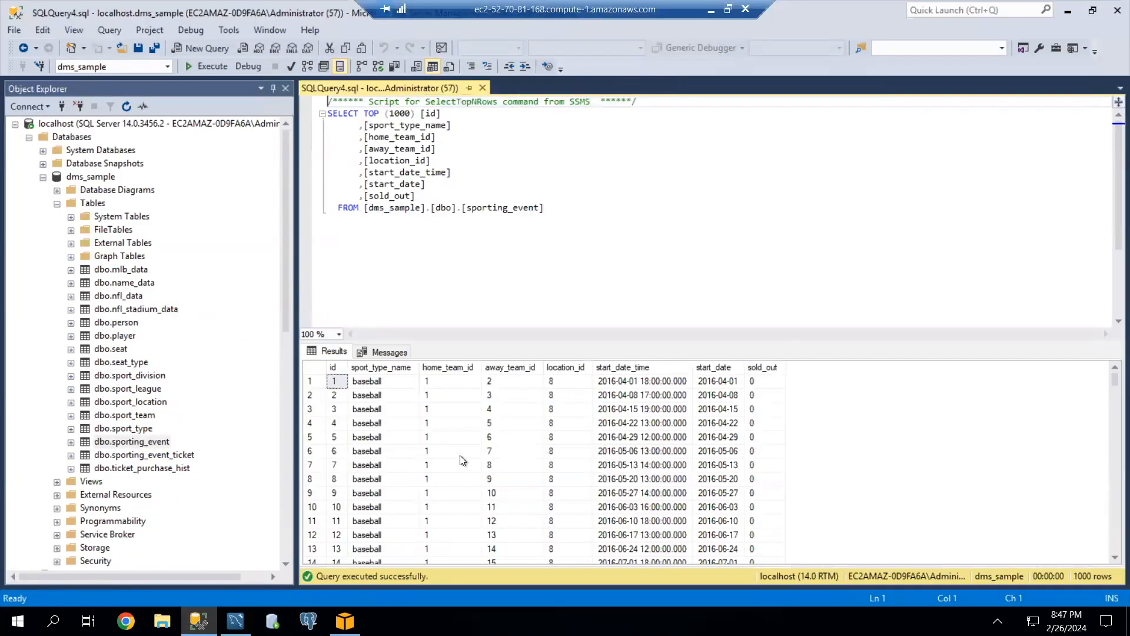
pyautogui.scroll(-20, 445, 462)
pyautogui.scroll(-20, 444, 463)
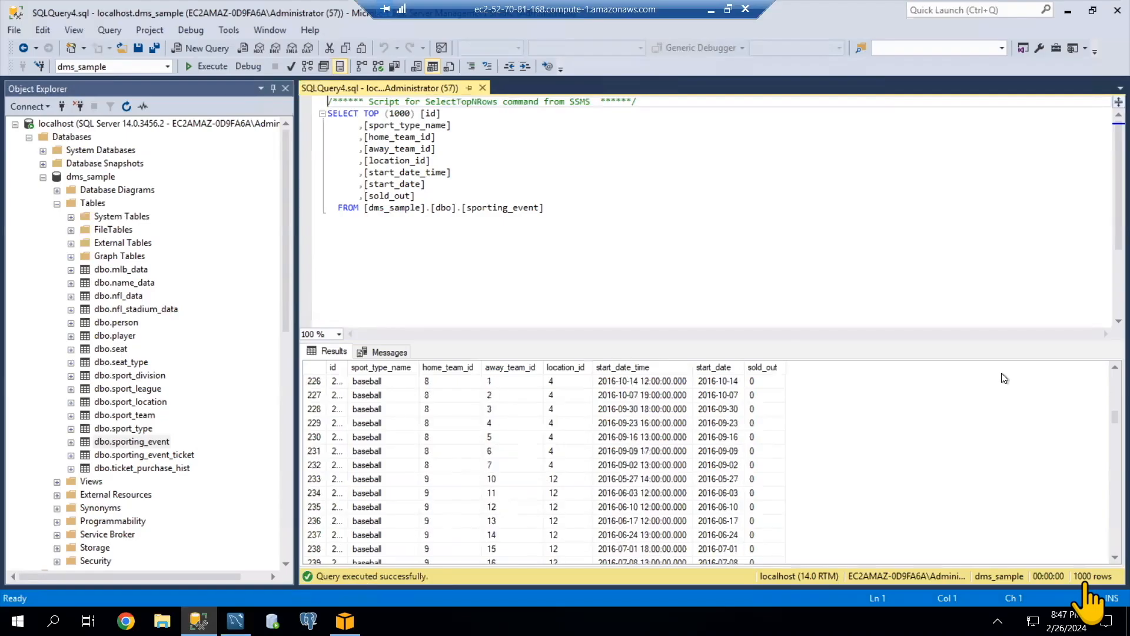
pyautogui.moveTo(1114, 418); pyautogui.dragTo(1110, 577)
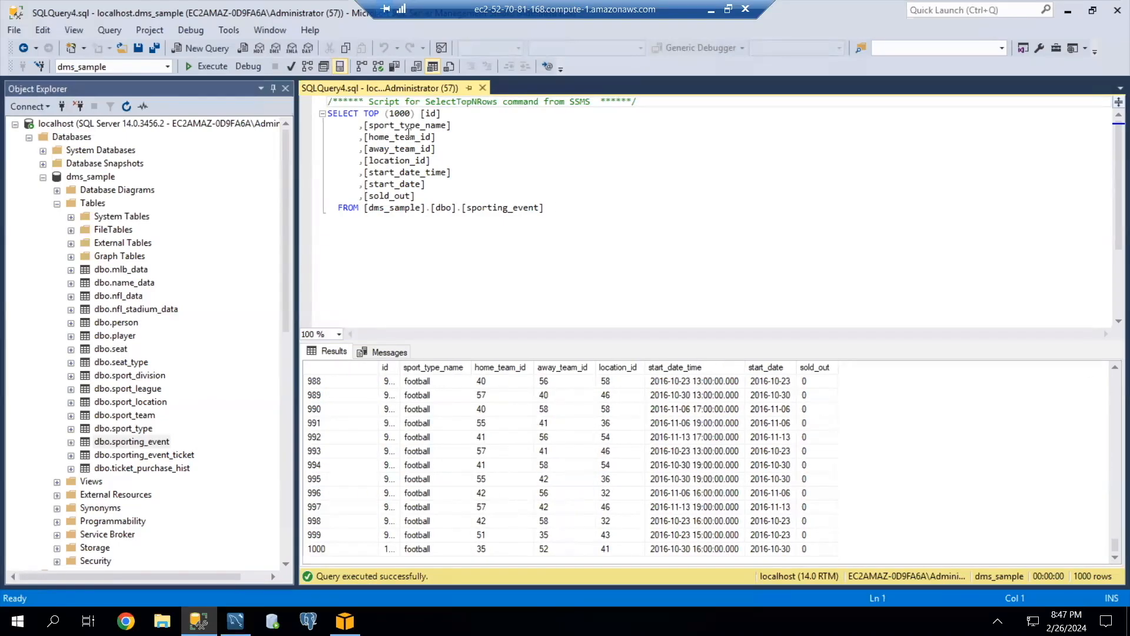
# Replace the 1000-row limit and the column list in the sporting_event query with * and execute the statement.
pyautogui.click(386, 113)
pyautogui.moveTo(387, 113); pyautogui.dragTo(419, 194)
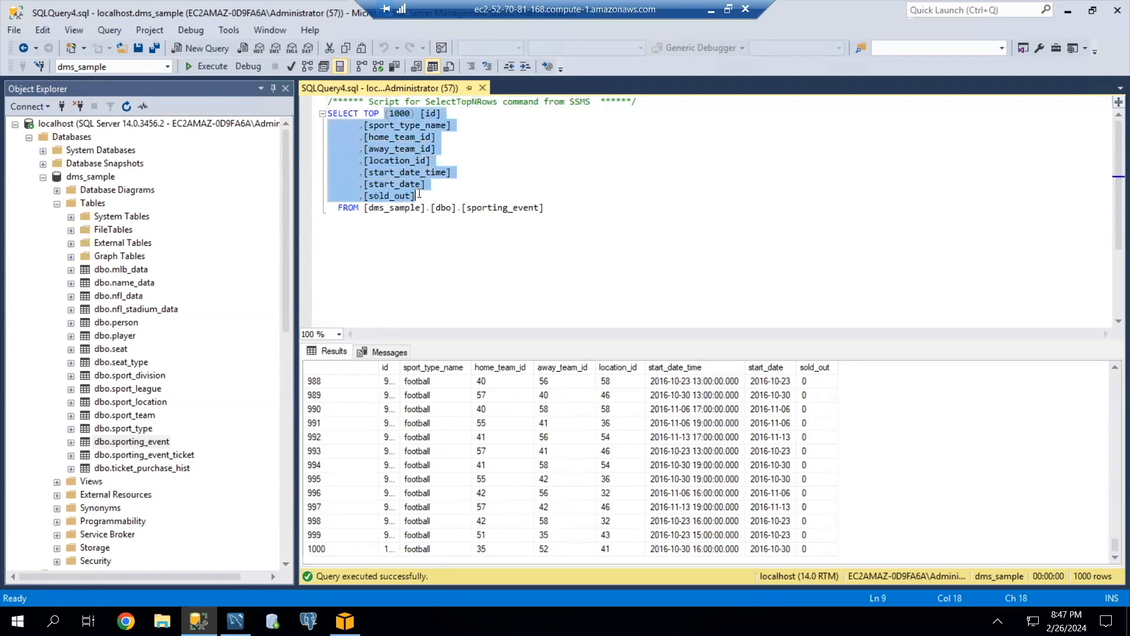
pyautogui.write('*')
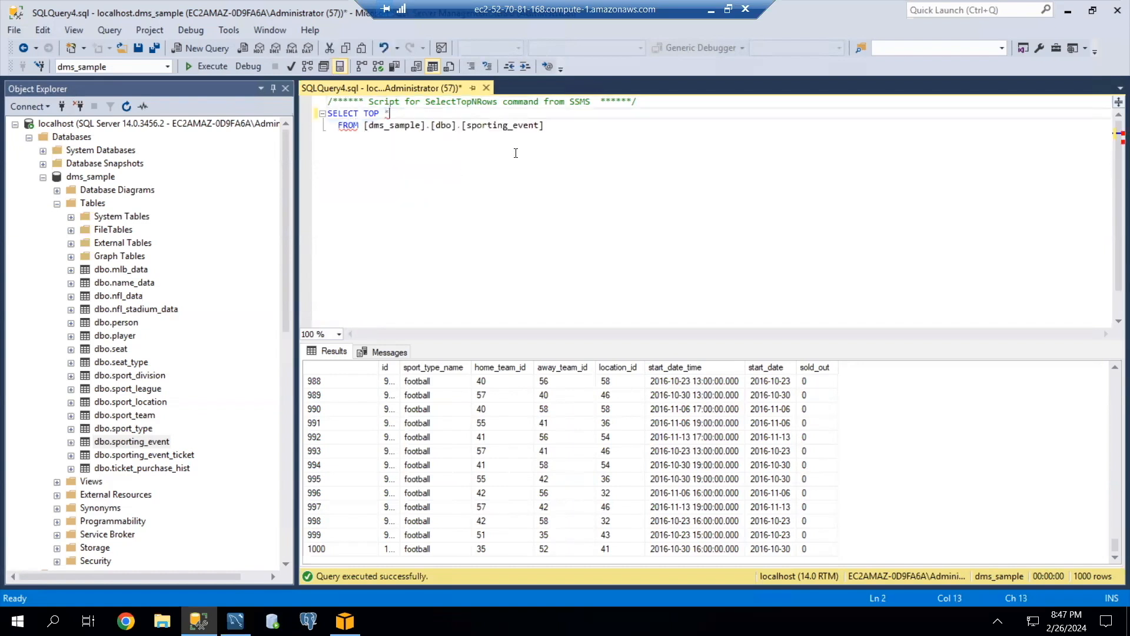
pyautogui.moveTo(560, 123); pyautogui.dragTo(324, 113)
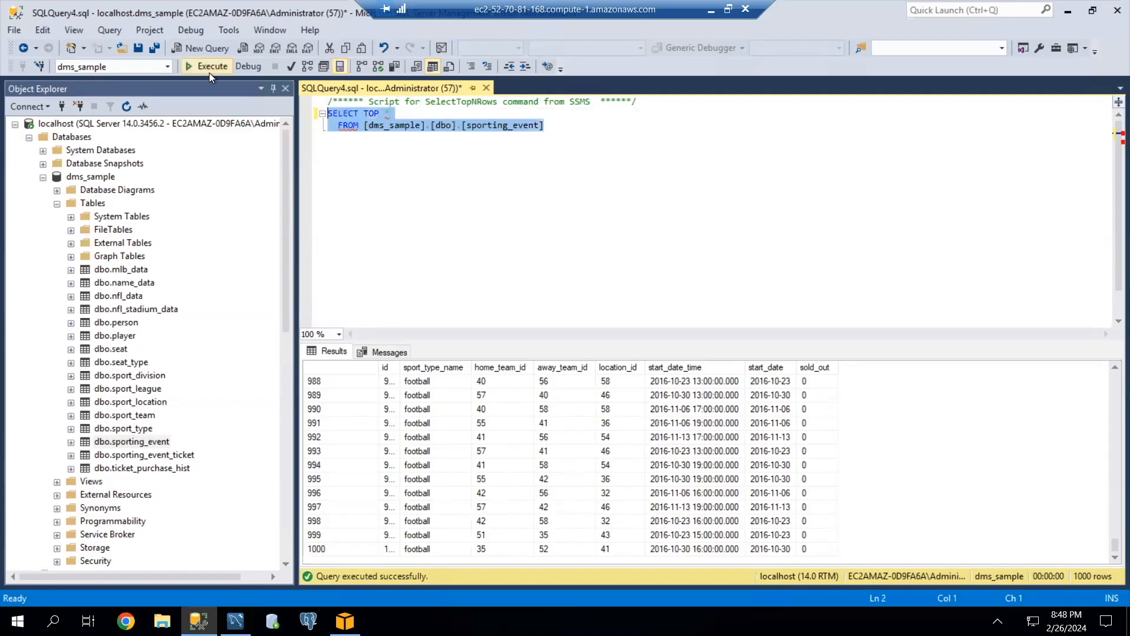
pyautogui.click(206, 67)
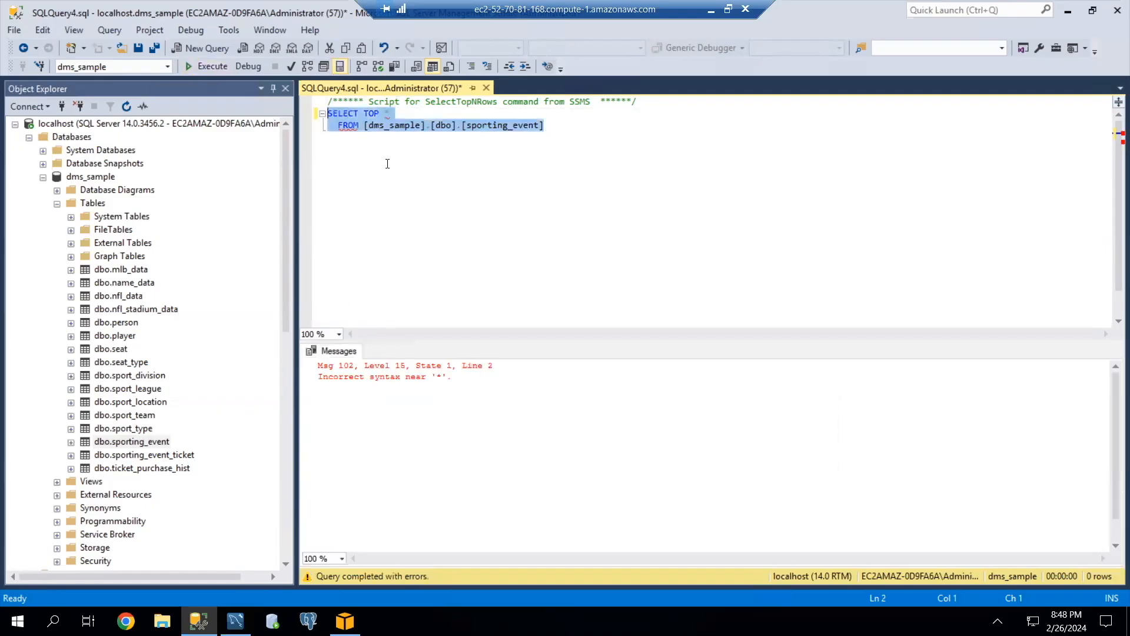
# Remove the TOP keyword from the SELECT statement, execute it and look through the returned sporting_event rows.
pyautogui.click(372, 125)
pyautogui.doubleClick(373, 112)
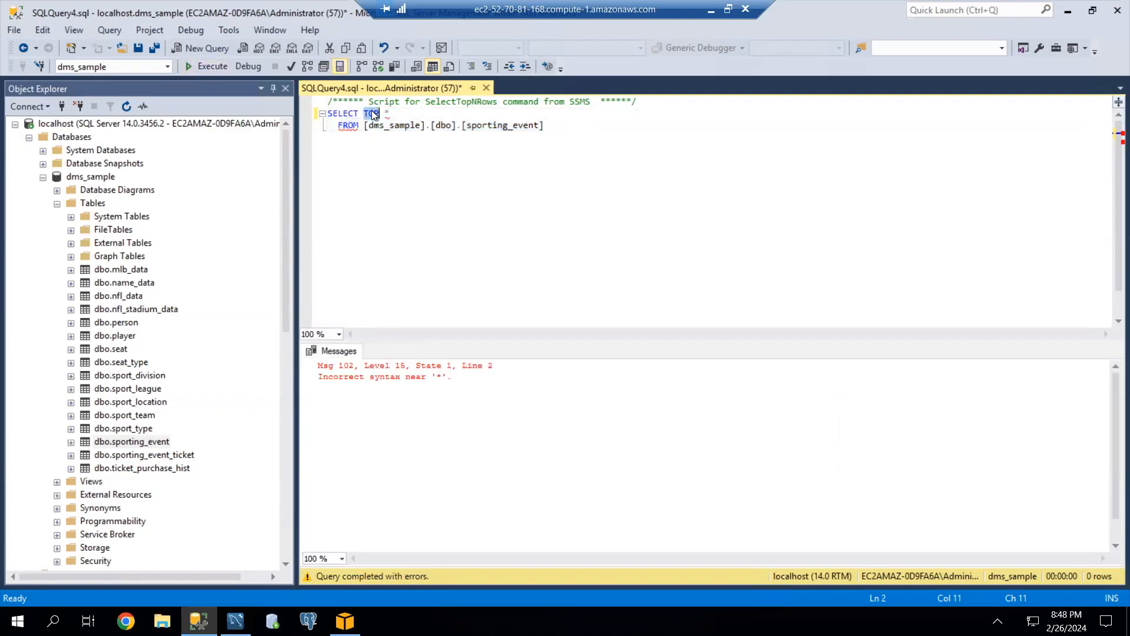
pyautogui.press('BackSpace')
pyautogui.moveTo(552, 126); pyautogui.dragTo(317, 112)
pyautogui.click(203, 66)
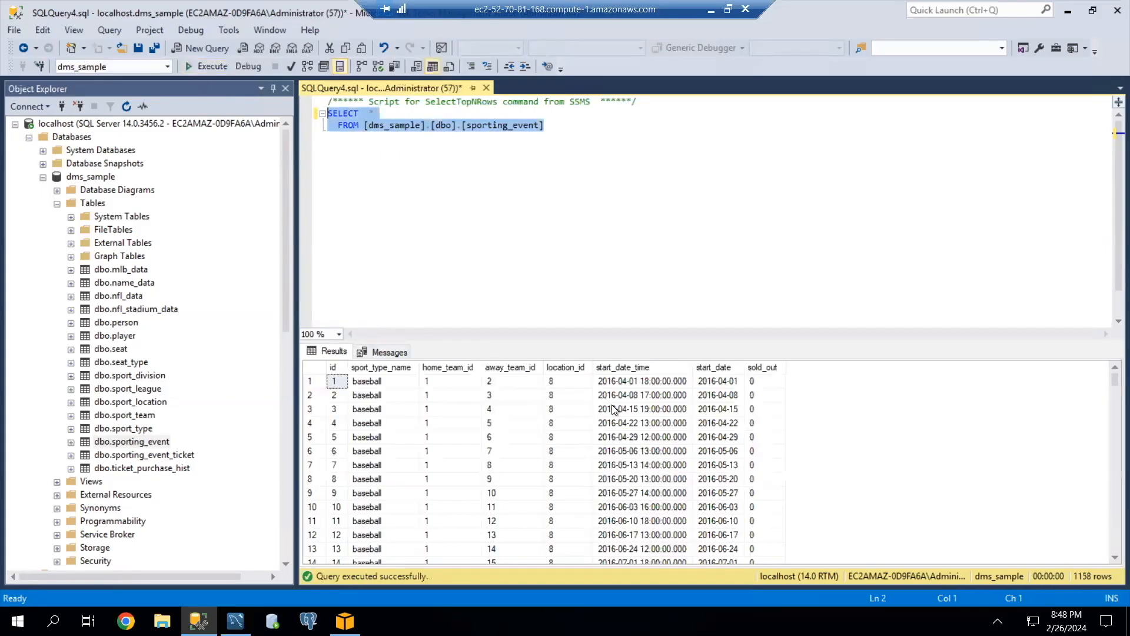
pyautogui.scroll(-9, 1087, 549)
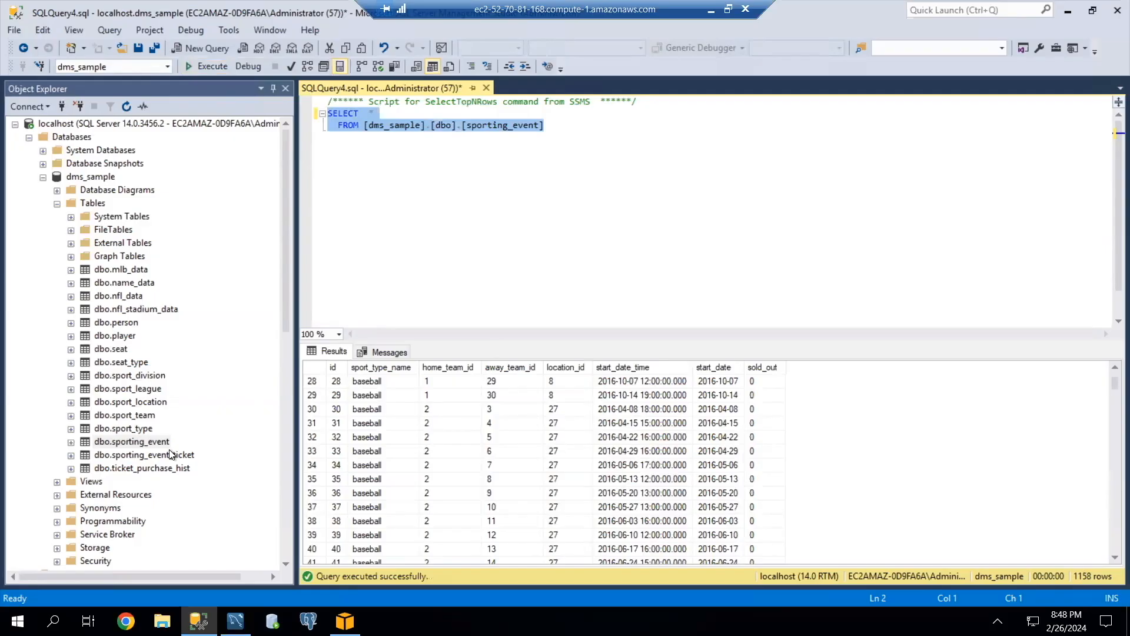
# Switch to MySQL Workbench, select the rows of the target table dbo.sporting_event and view the results down to the last row.
pyautogui.click(236, 621)
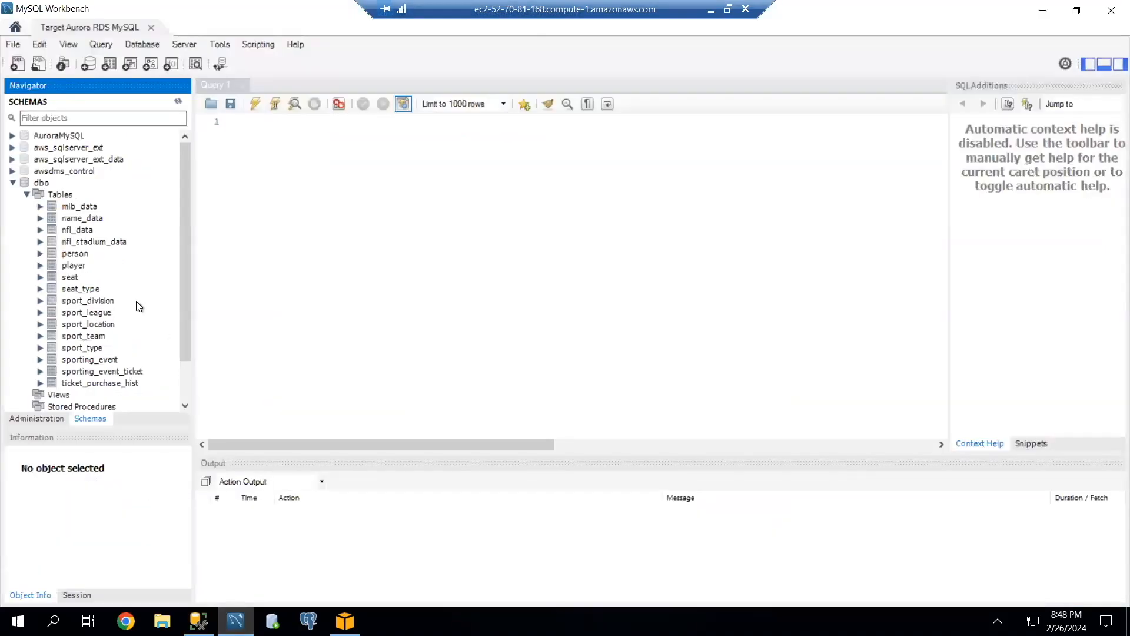
pyautogui.click(101, 360)
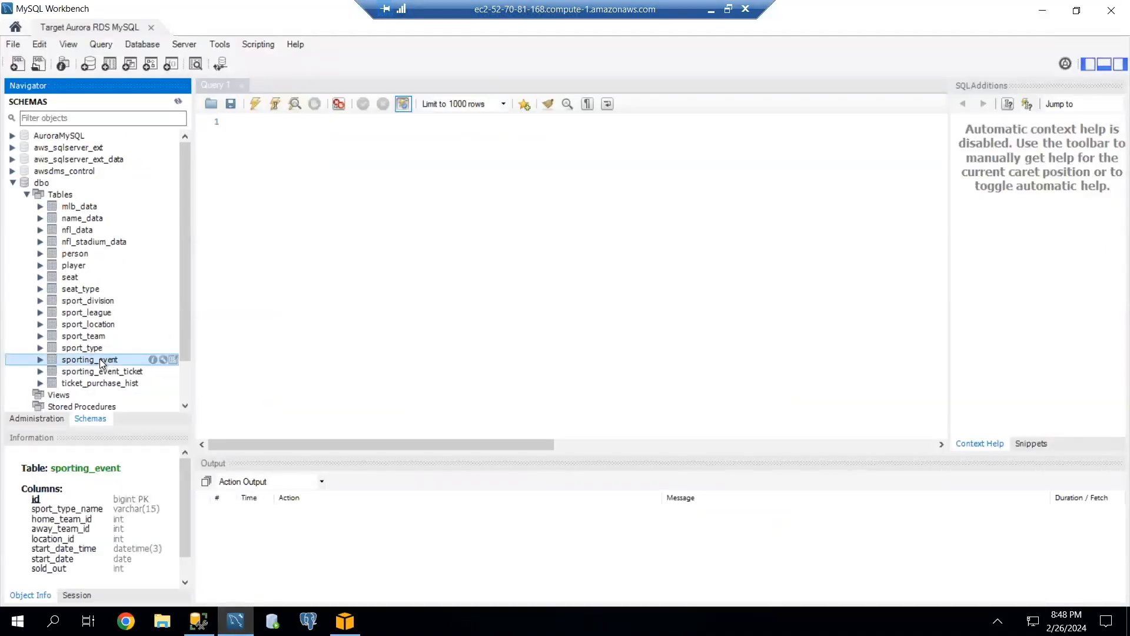
pyautogui.rightClick(101, 360)
pyautogui.click(172, 370)
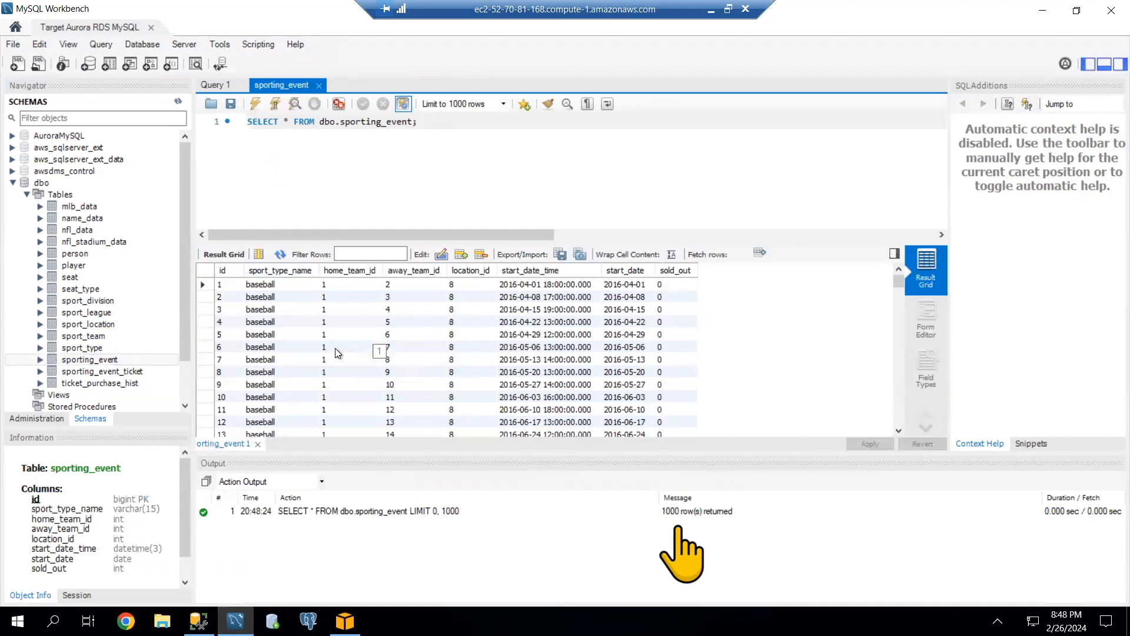
pyautogui.scroll(-20, 316, 357)
pyautogui.scroll(-20, 316, 357)
pyautogui.moveTo(899, 312); pyautogui.dragTo(899, 420)
# Rerun the SELECT statement on the target's sporting_event table and check the end of its result grid.
pyautogui.moveTo(419, 123); pyautogui.dragTo(223, 116)
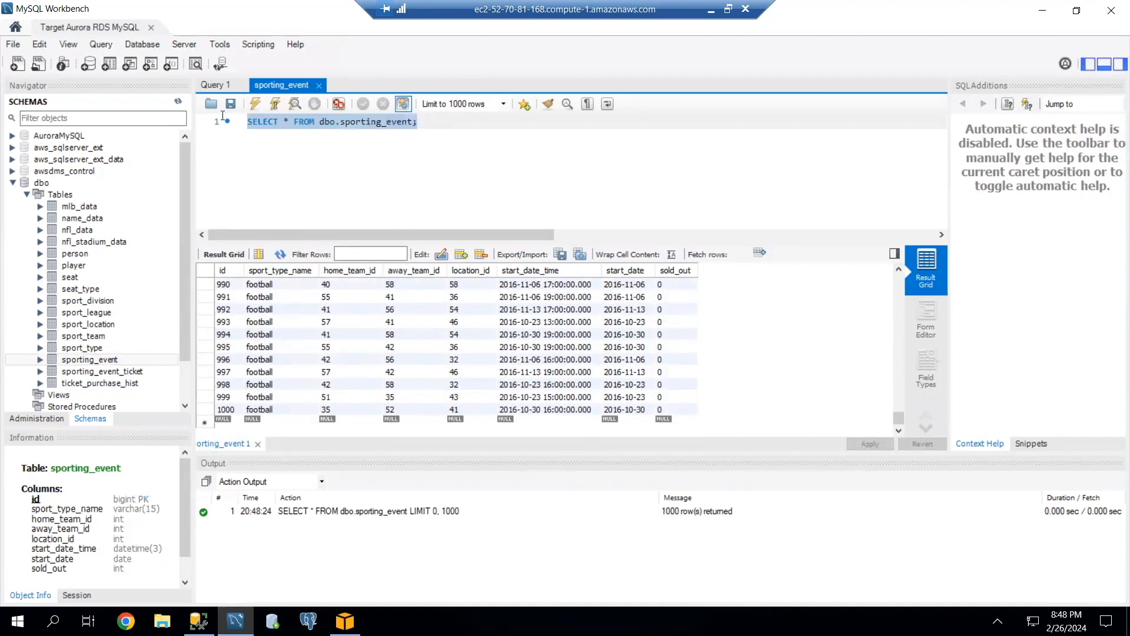
pyautogui.click(255, 104)
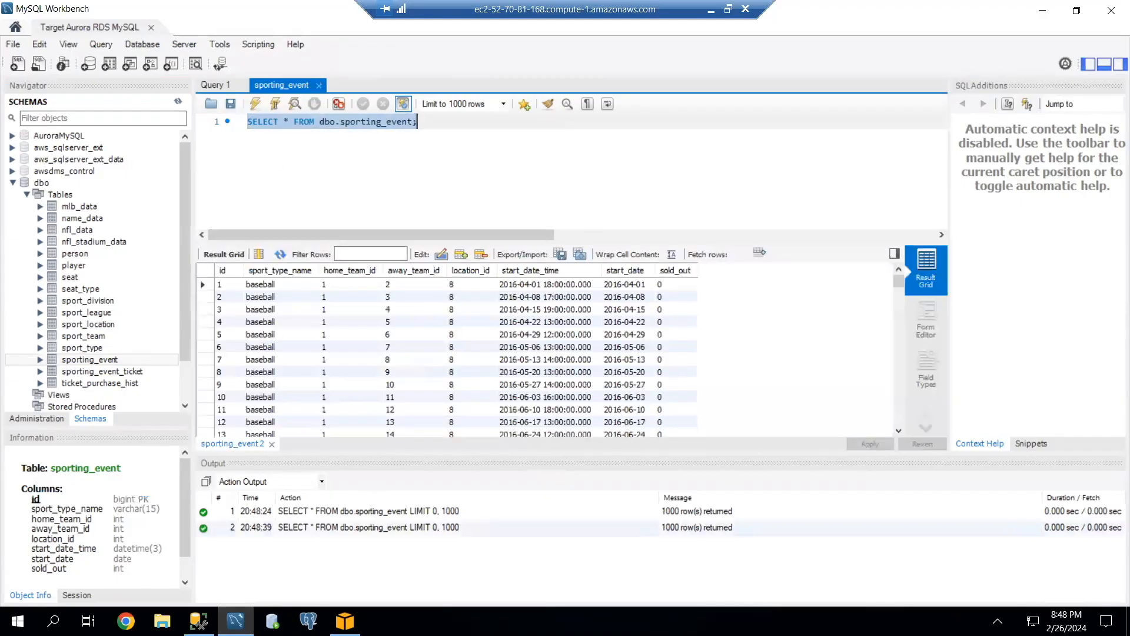
pyautogui.scroll(-16, 715, 341)
pyautogui.moveTo(898, 288); pyautogui.dragTo(898, 421)
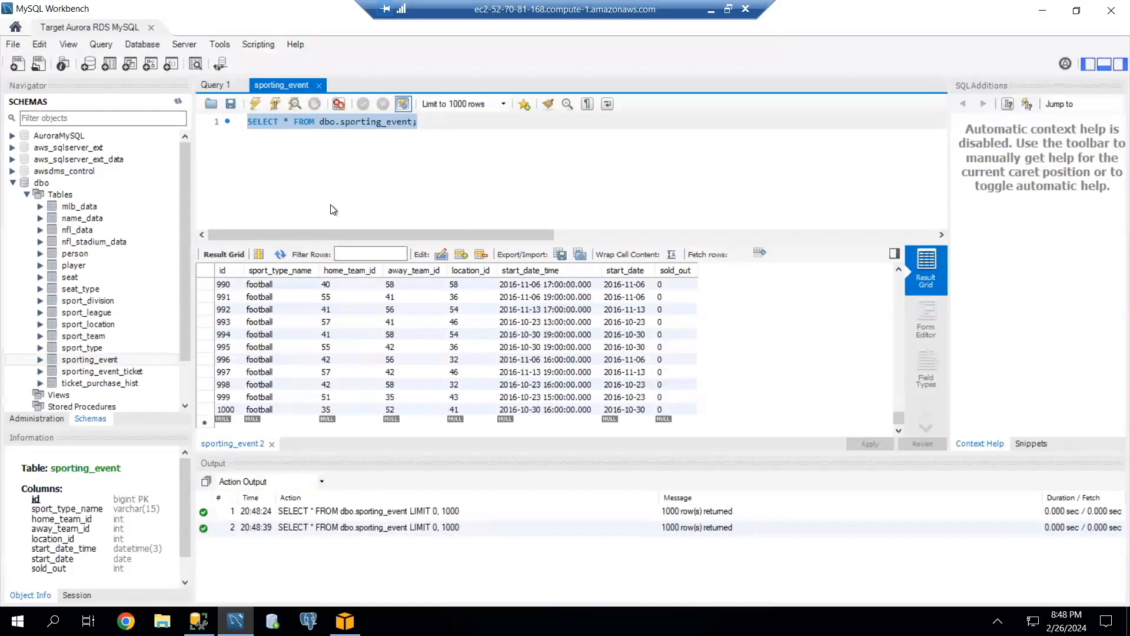
# Set the query row limit to 2000 rows, rerun the sporting_event query and check its entry in the action output.
pyautogui.click(492, 103)
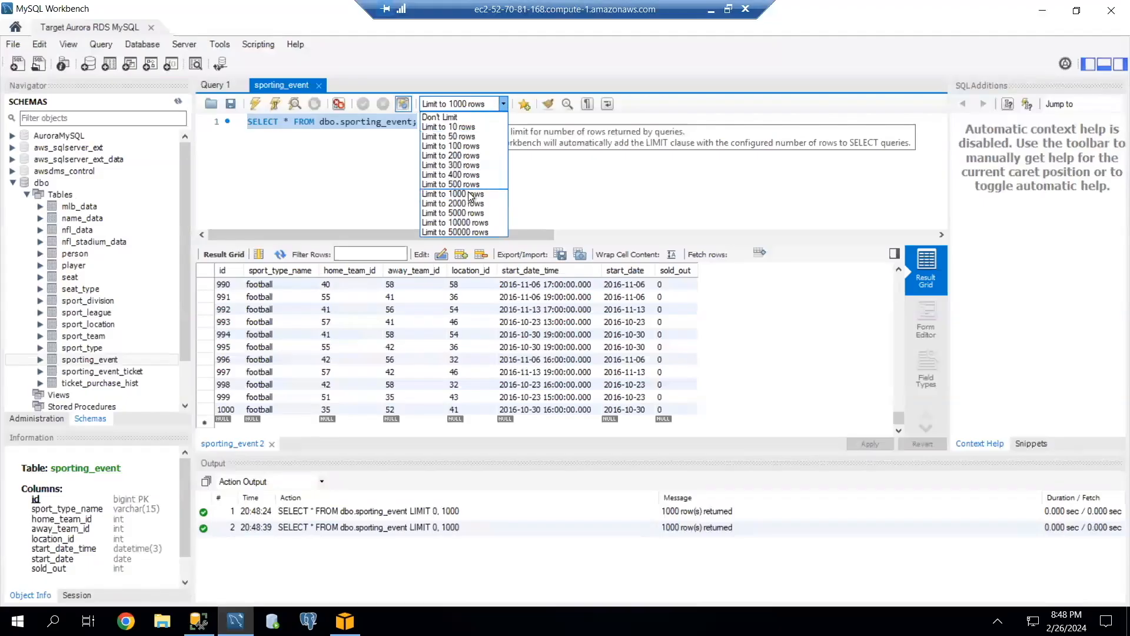
pyautogui.click(462, 203)
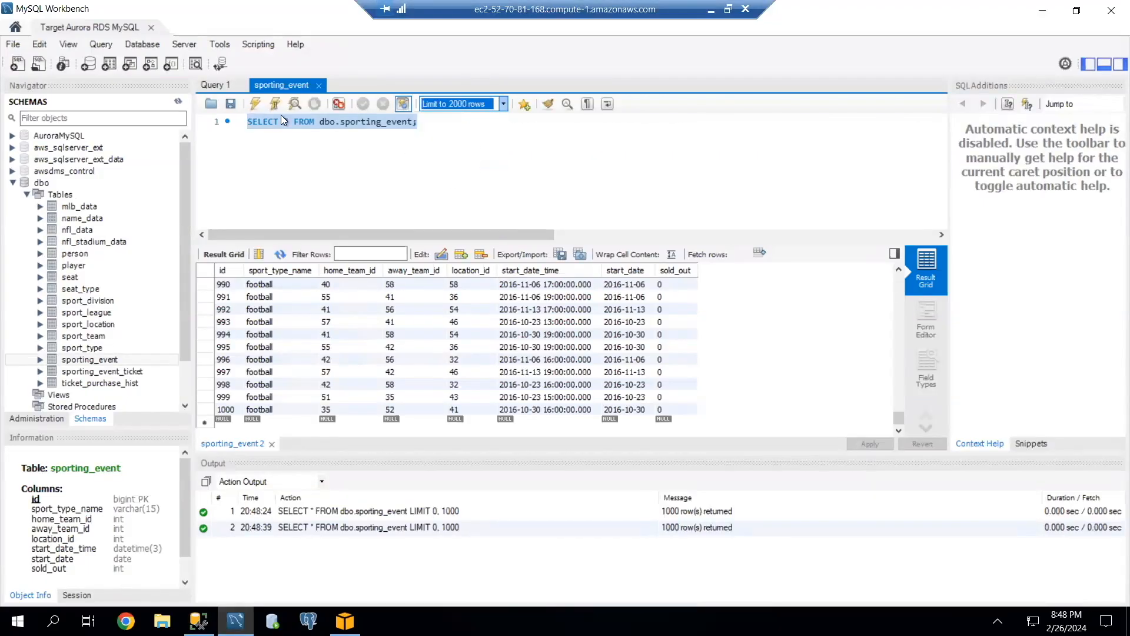
pyautogui.click(260, 98)
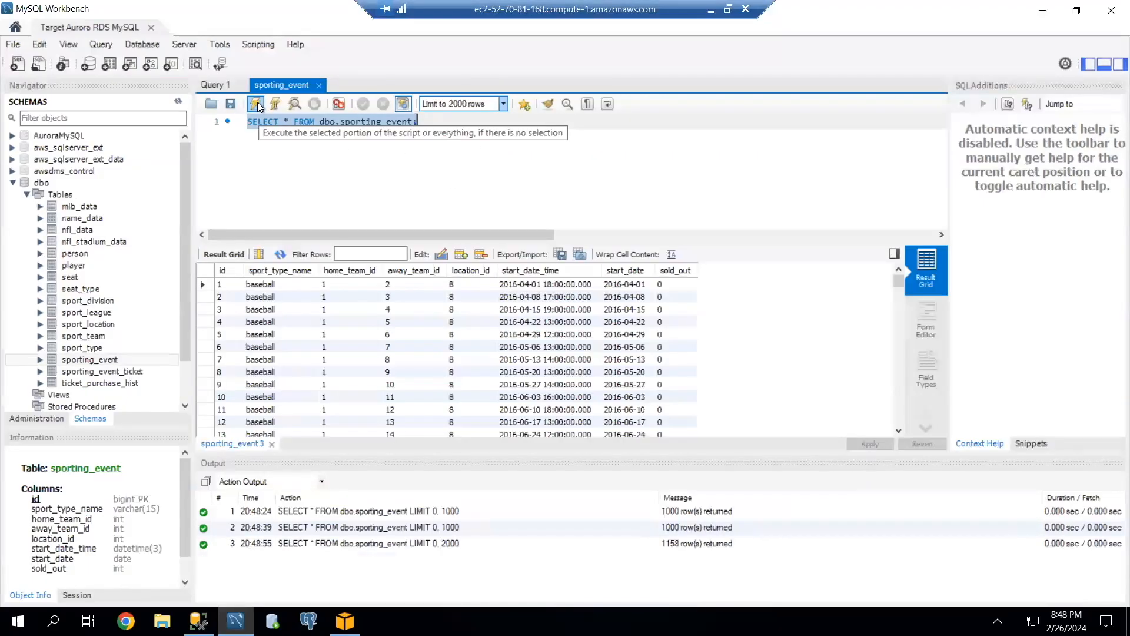
pyautogui.click(675, 545)
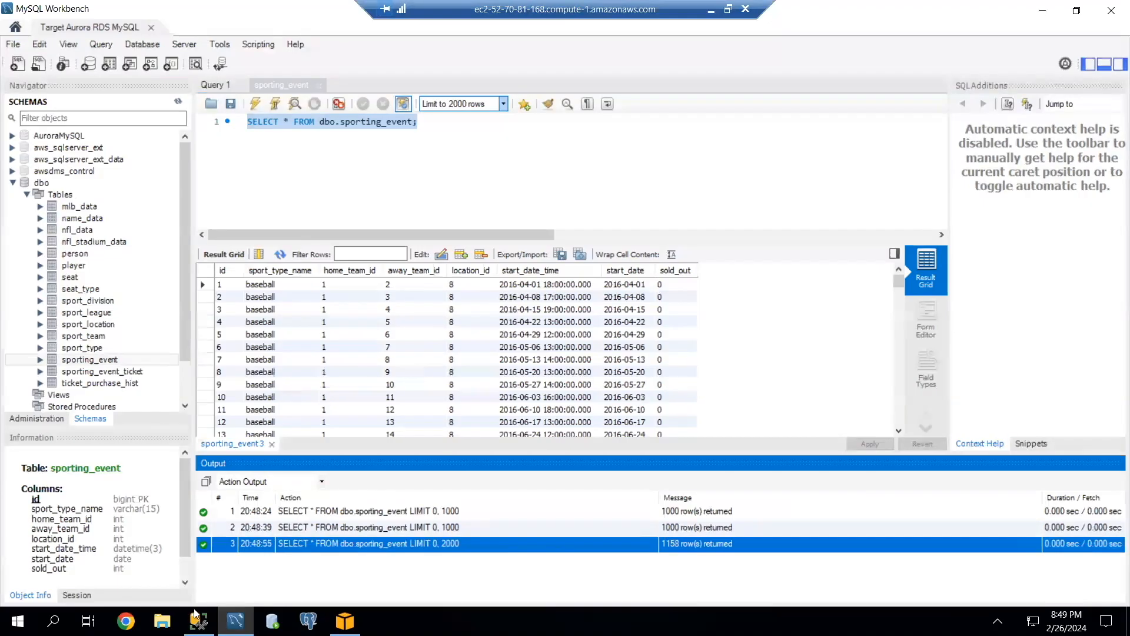
pyautogui.moveTo(198, 621)
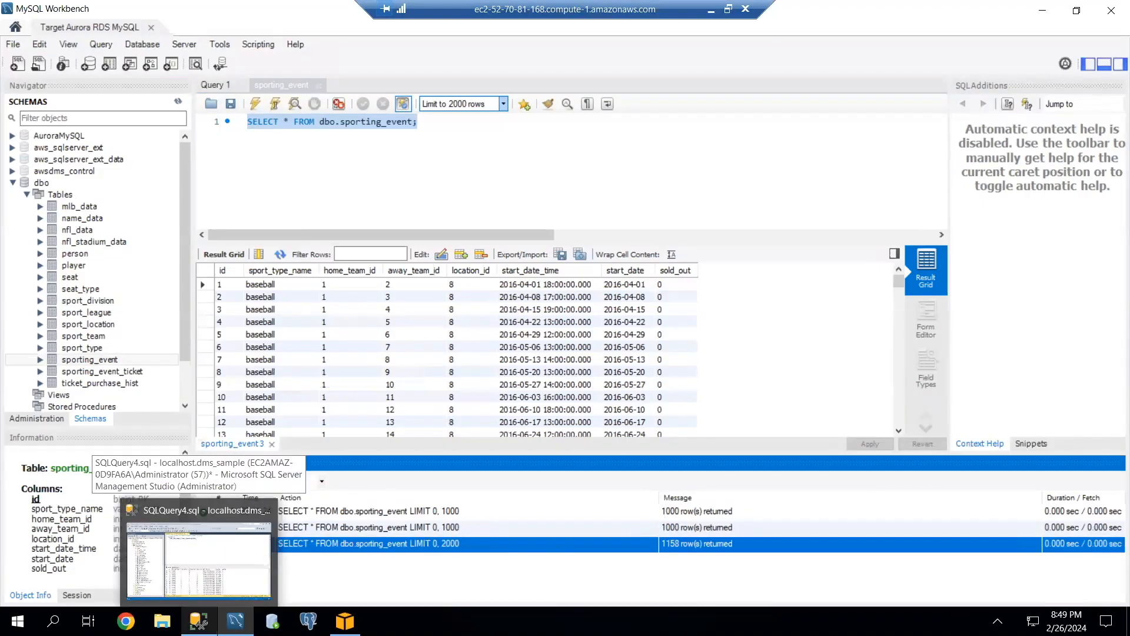
# Switch to SQL Server Management Studio and select the top 1000 rows of the source table dbo.sport_type.
pyautogui.click(146, 497)
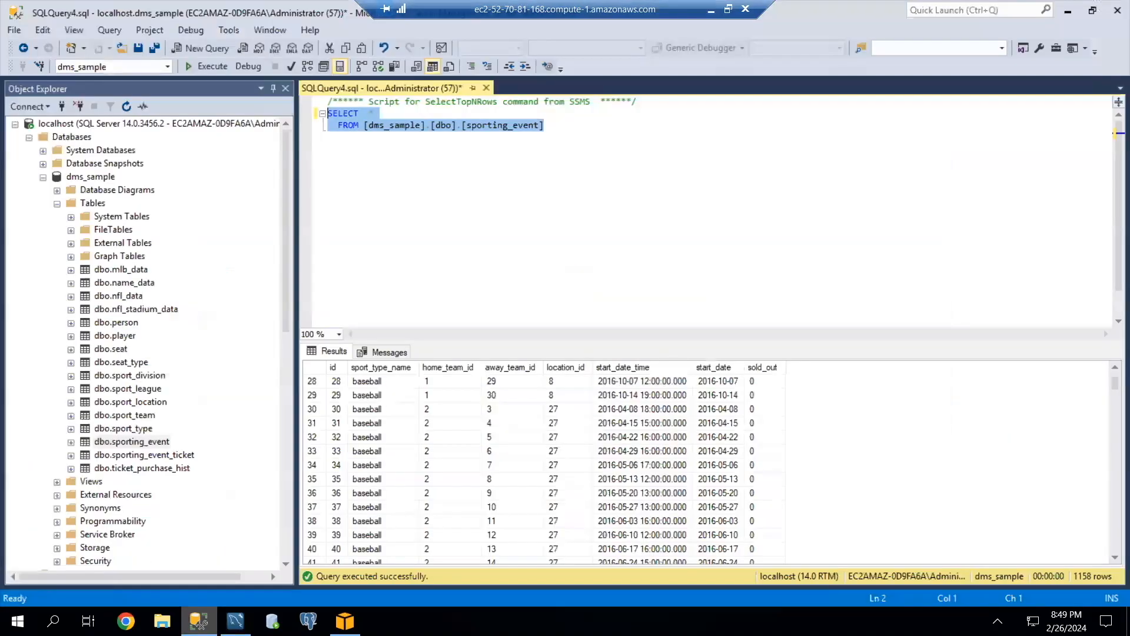
pyautogui.click(124, 429)
pyautogui.rightClick(124, 429)
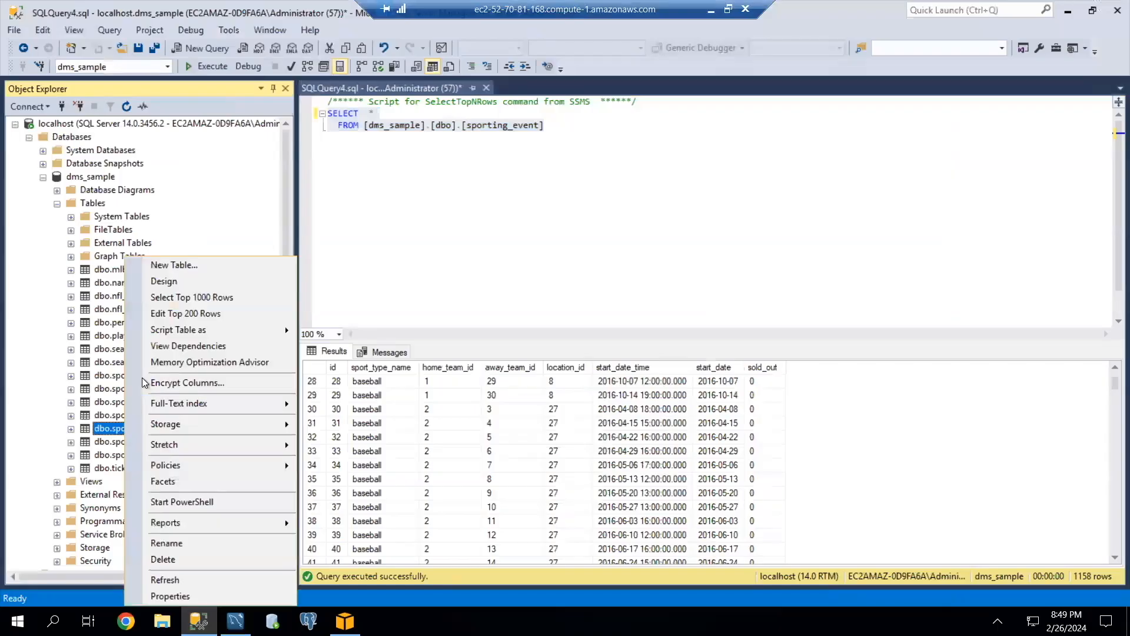
pyautogui.click(194, 298)
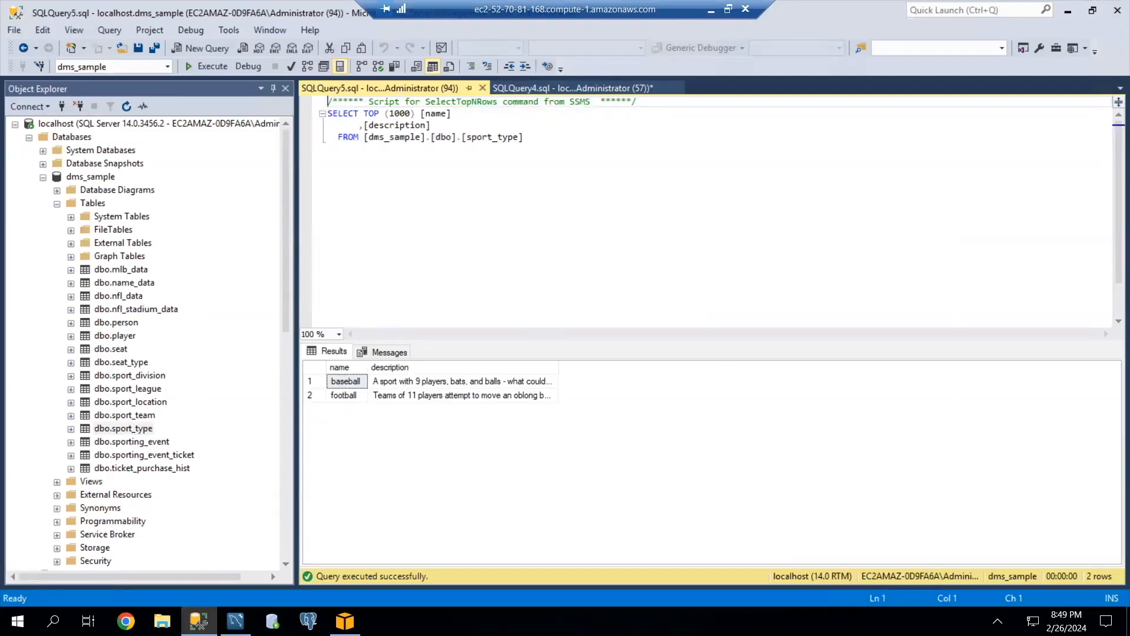
# Switch to MySQL Workbench and select the rows of the target table dbo.sport_type for comparison with the source.
pyautogui.click(236, 620)
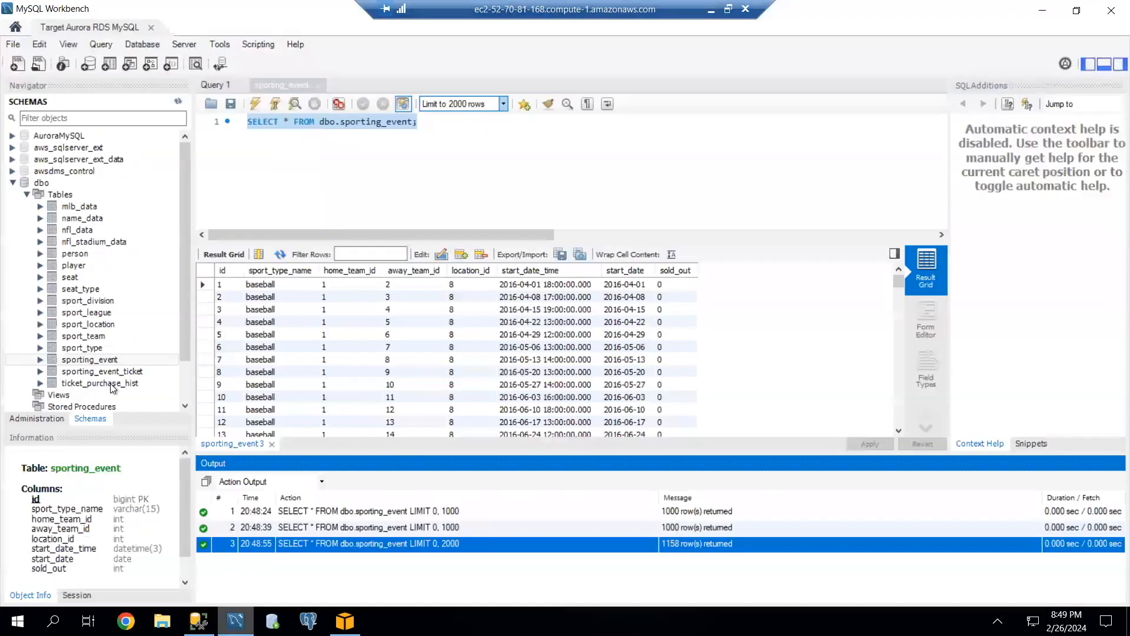
pyautogui.click(92, 348)
pyautogui.rightClick(92, 353)
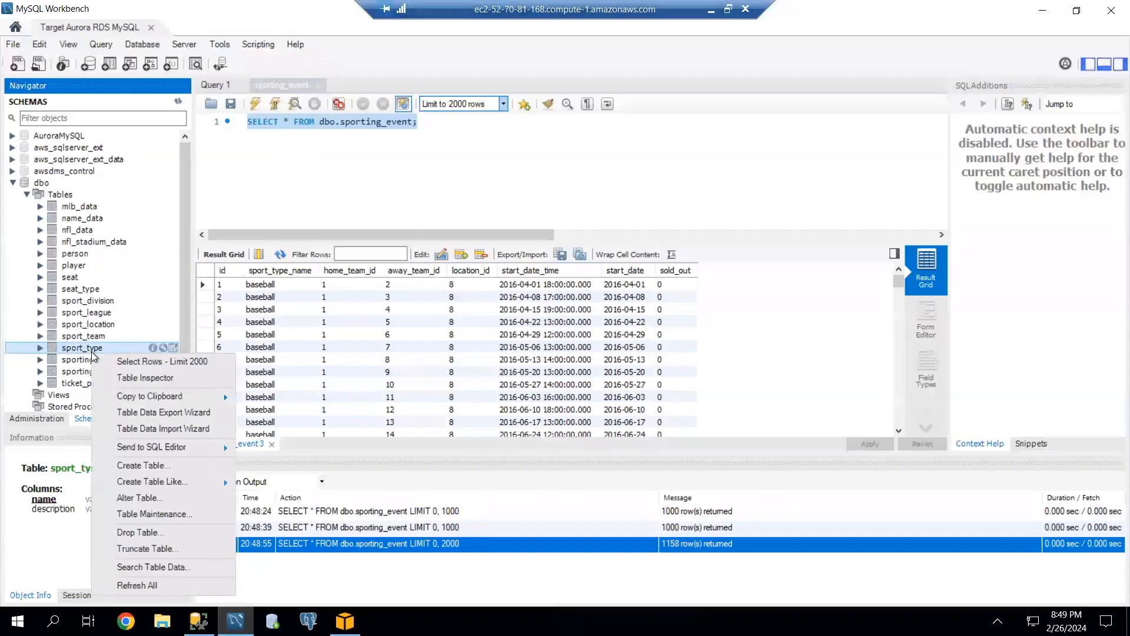
pyautogui.click(153, 362)
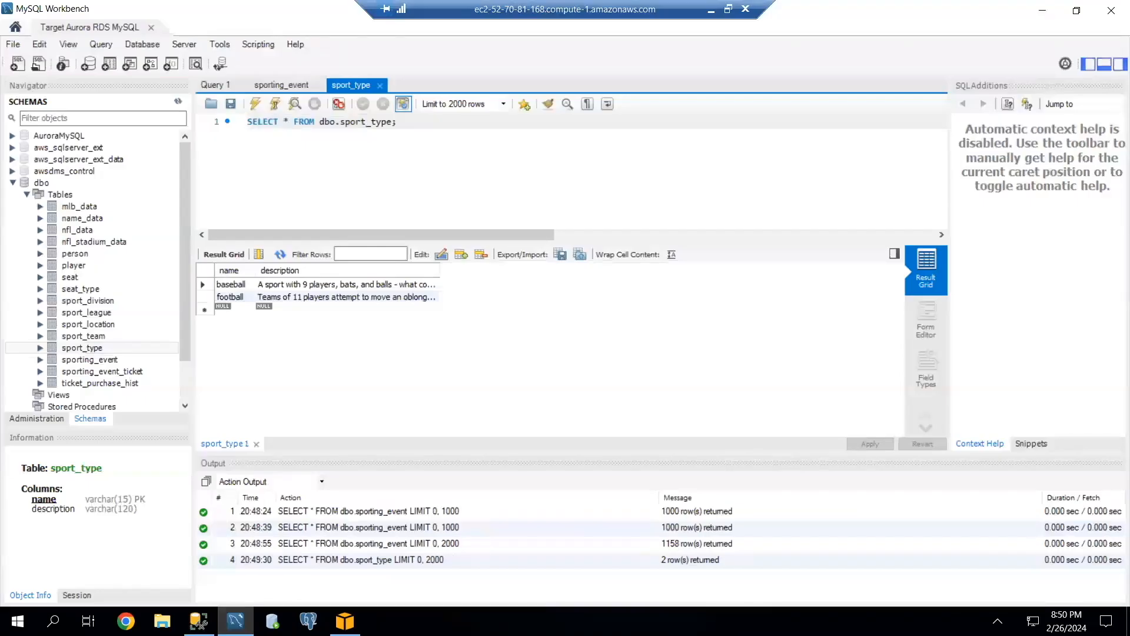
# Paste the copied ALTER TABLE foreign key script for dms_sample_dbo into the sport_type query editor and execute the whole script.
pyautogui.hotkey('ctrl', 'v')
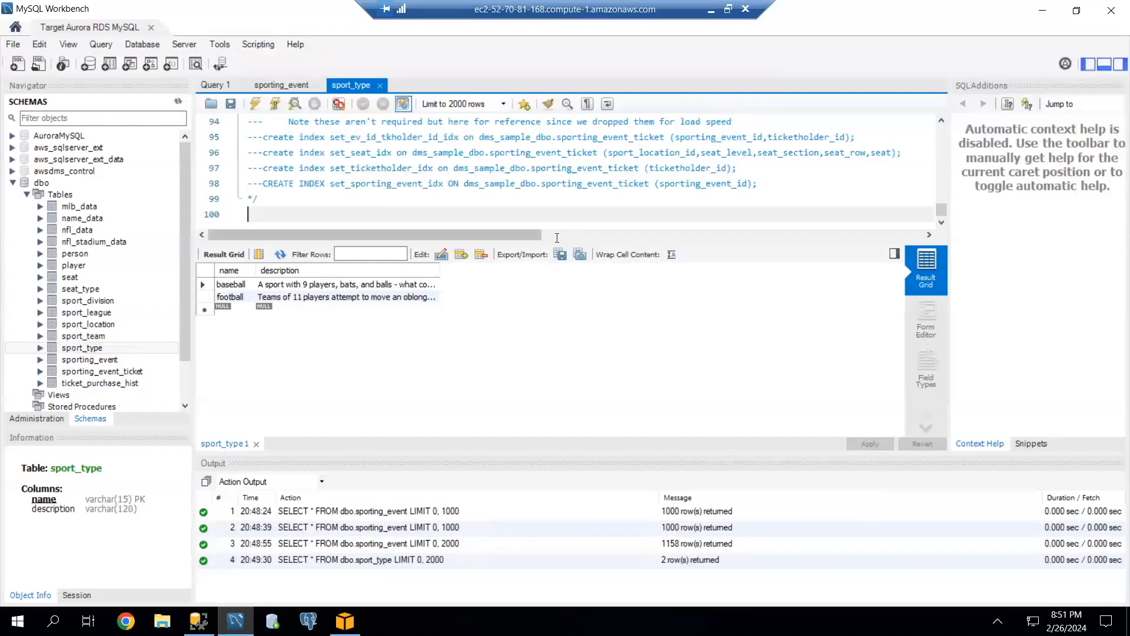
pyautogui.scroll(15, 574, 175)
pyautogui.scroll(13, 573, 175)
pyautogui.scroll(-20, 500, 180)
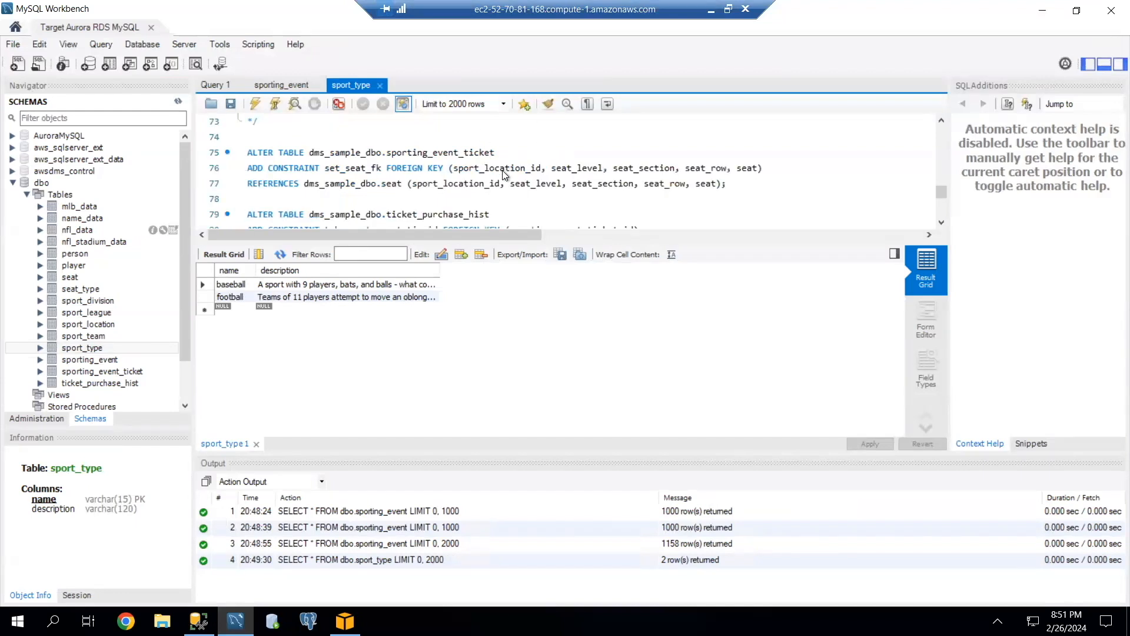
pyautogui.click(386, 169)
pyautogui.moveTo(257, 168); pyautogui.dragTo(500, 157)
pyautogui.hotkey('ctrl', 'a')
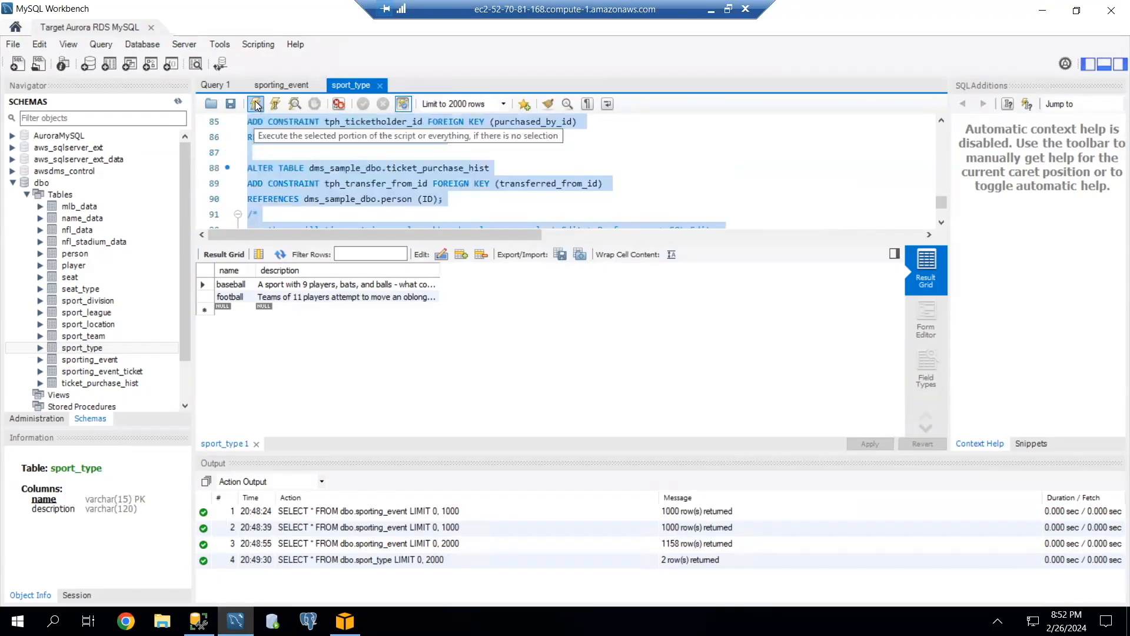
pyautogui.click(255, 104)
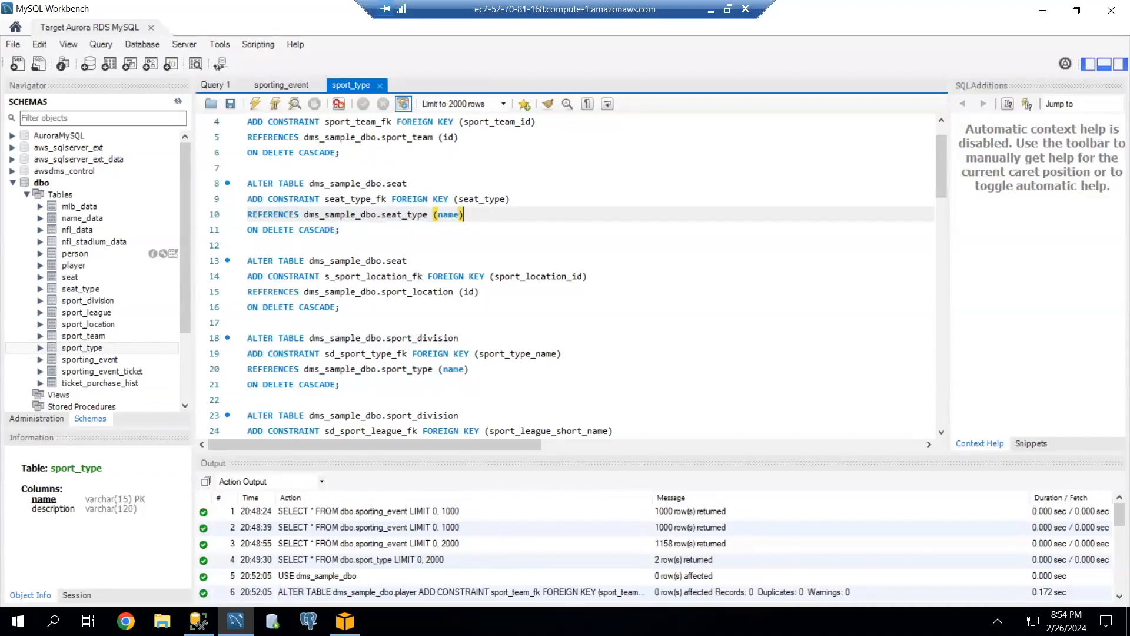
# Switch to the AWS DMS console, open the task mssql-source-to-auroramysql-target and view its full load throughput metrics in CloudWatch.
pyautogui.click(711, 9)
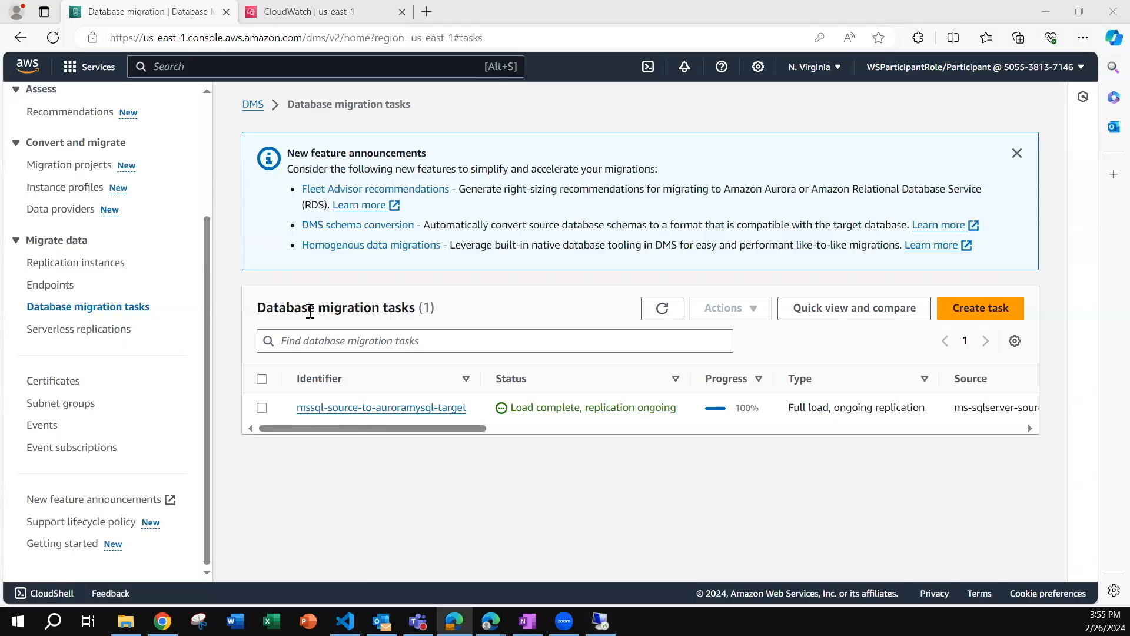
pyautogui.click(313, 408)
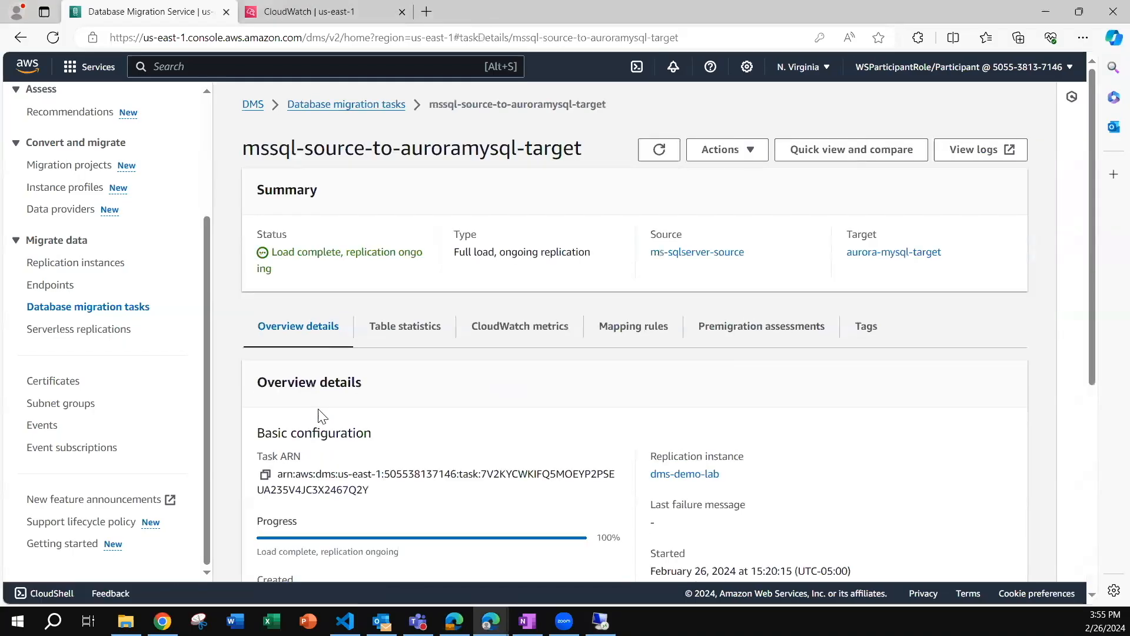
pyautogui.click(526, 327)
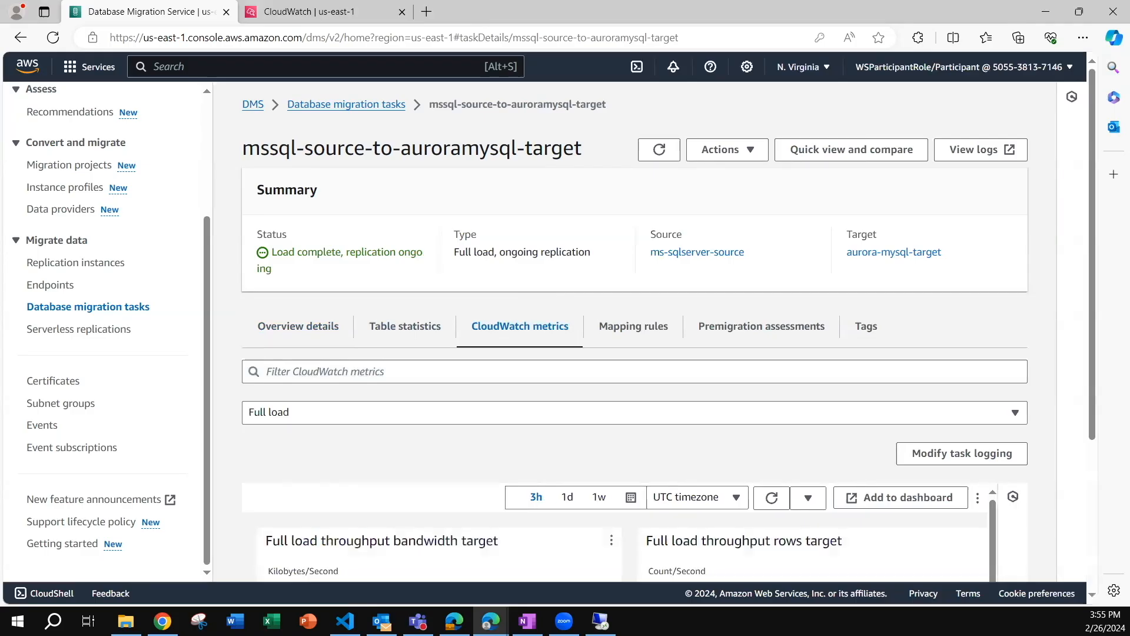
pyautogui.scroll(-3, 482, 392)
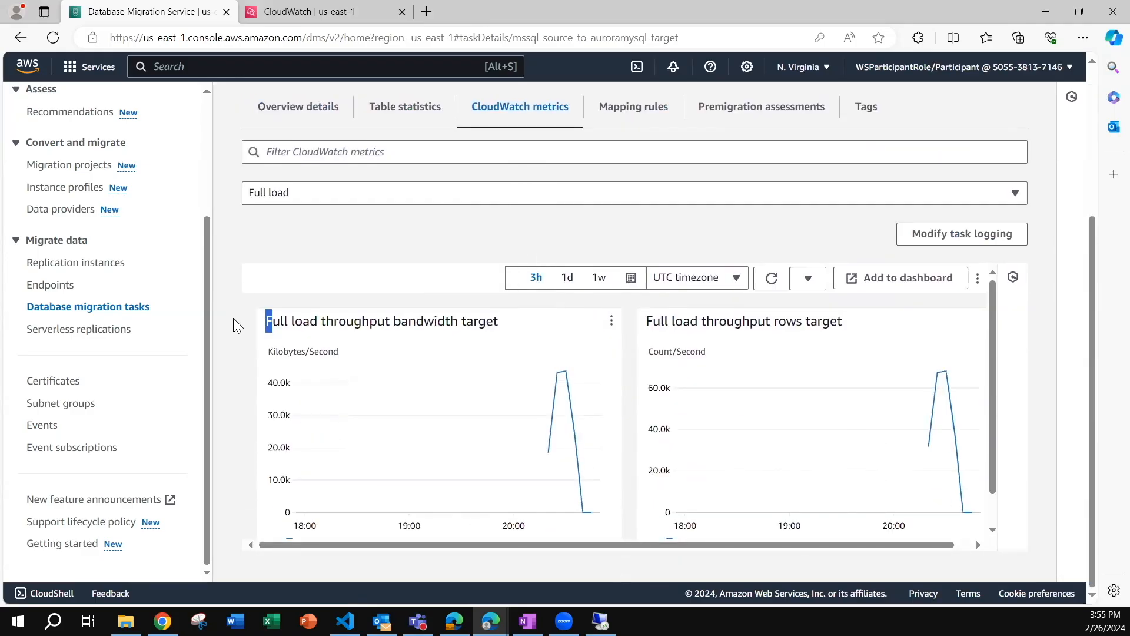
pyautogui.moveTo(327, 320); pyautogui.dragTo(486, 320)
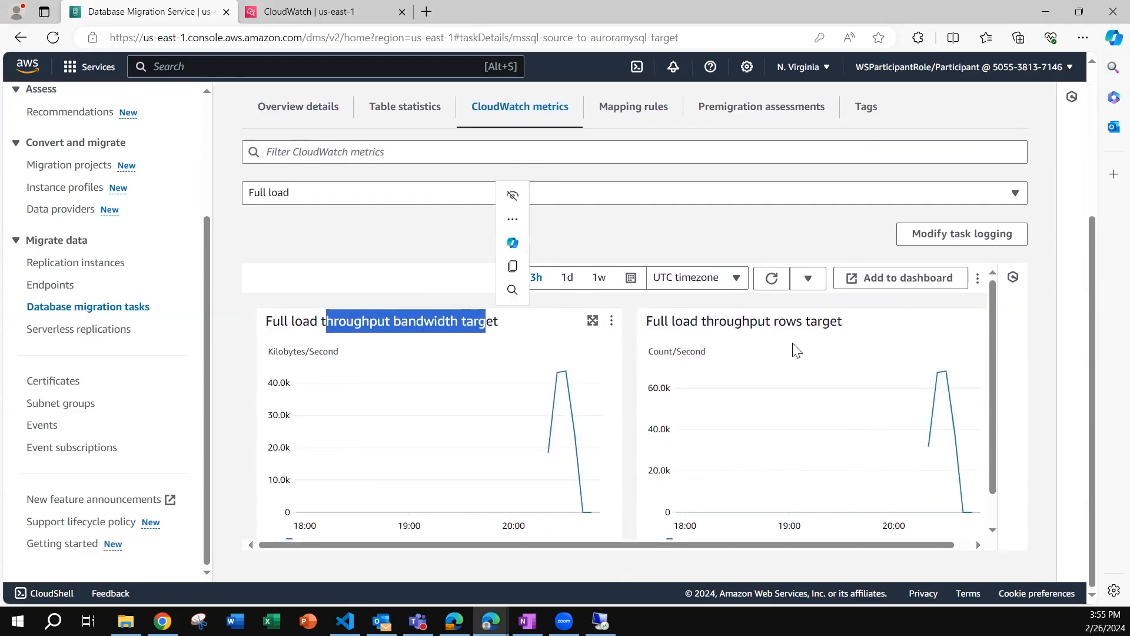
pyautogui.moveTo(721, 317); pyautogui.dragTo(842, 323)
pyautogui.scroll(-1, 852, 354)
pyautogui.scroll(1, 853, 355)
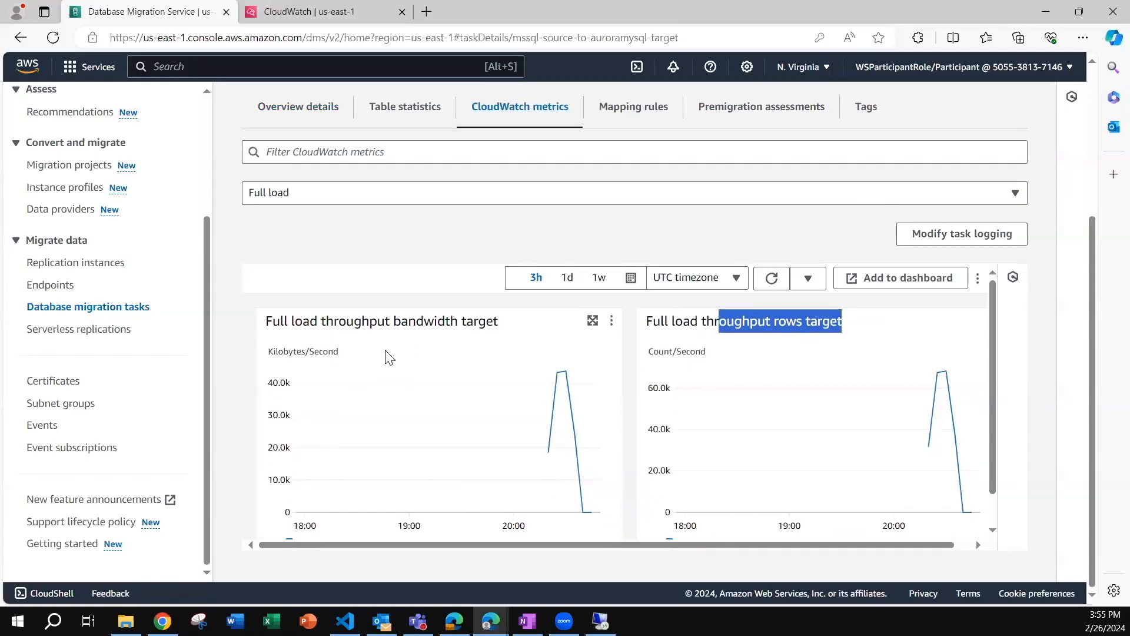
# Open the CloudWatch metrics of the replication instance dms-demo-lab.
pyautogui.click(96, 265)
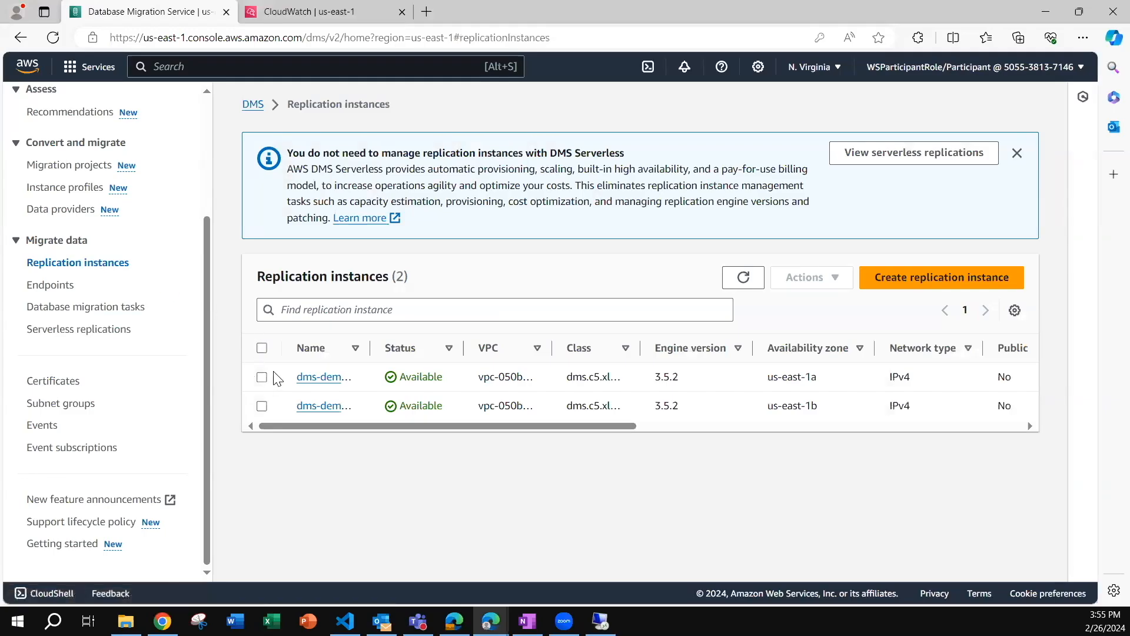
pyautogui.click(262, 377)
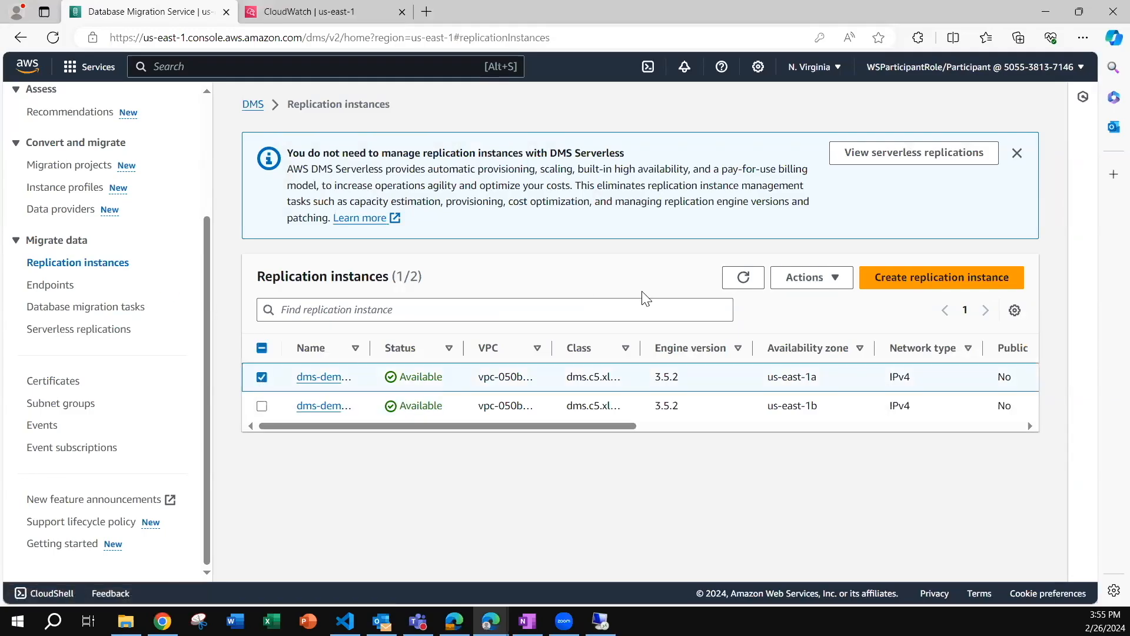
pyautogui.click(323, 377)
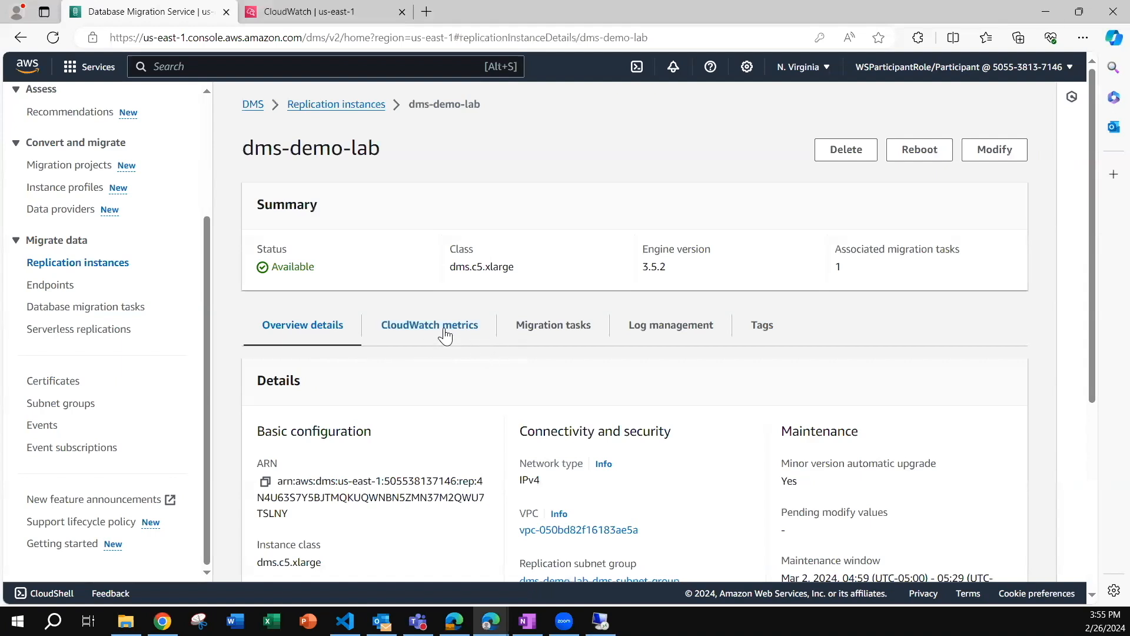
pyautogui.click(445, 333)
# Examine the instance's charts for CPU, memory, swap, storage, latency, IOPS and throughput down to the network metrics.
pyautogui.scroll(-4, 438, 367)
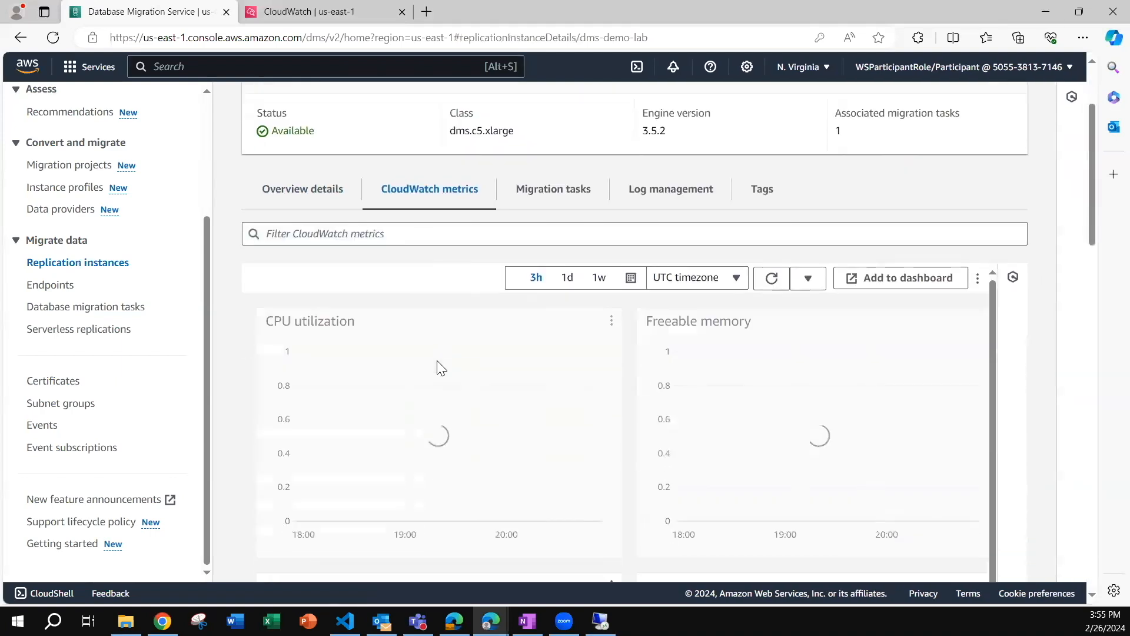
pyautogui.scroll(2, 435, 357)
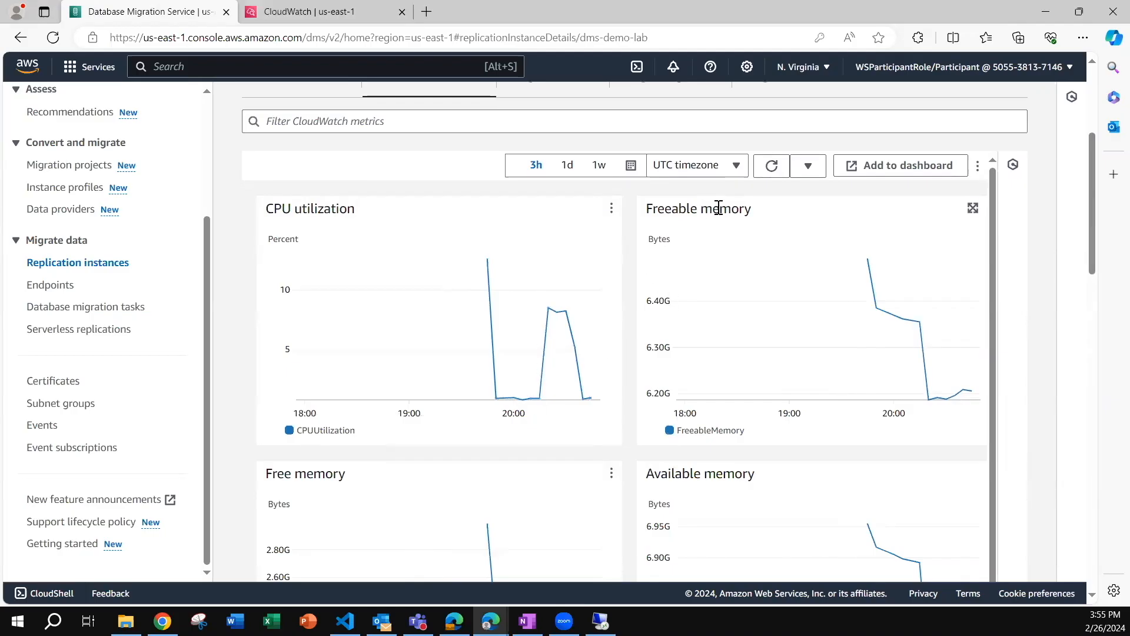
pyautogui.scroll(-5, 750, 216)
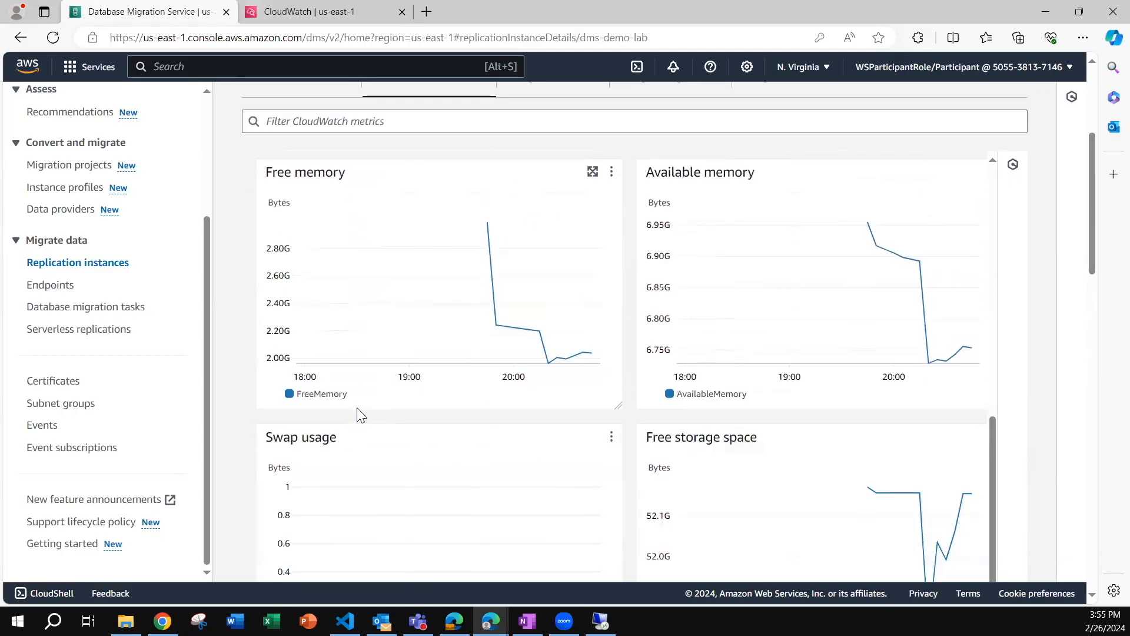
pyautogui.scroll(-4, 744, 188)
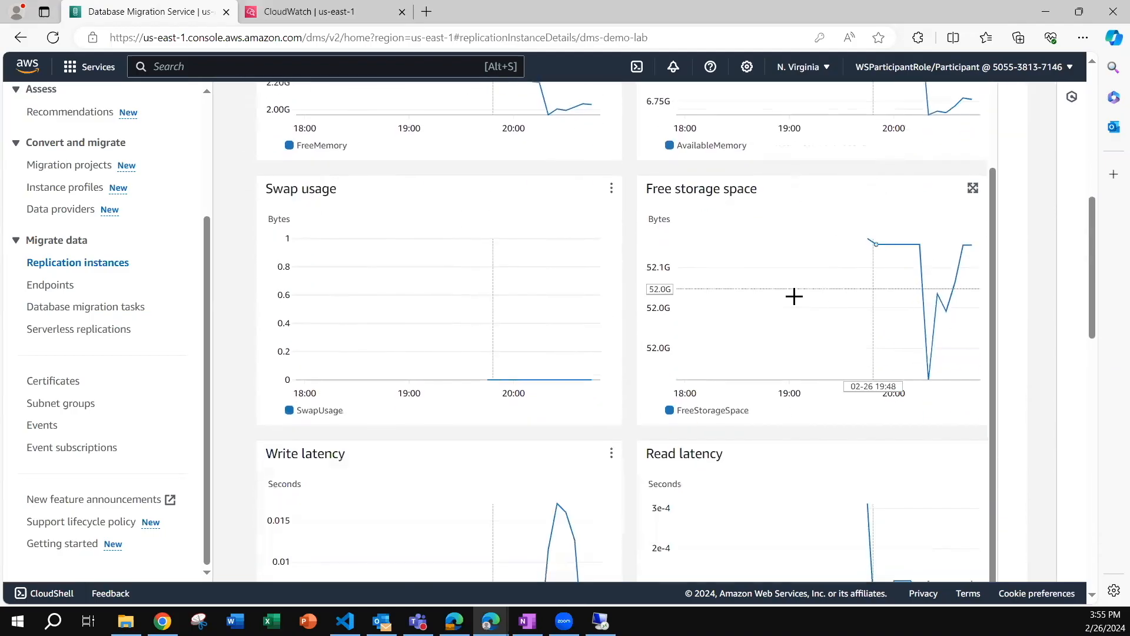
pyautogui.scroll(-4, 792, 214)
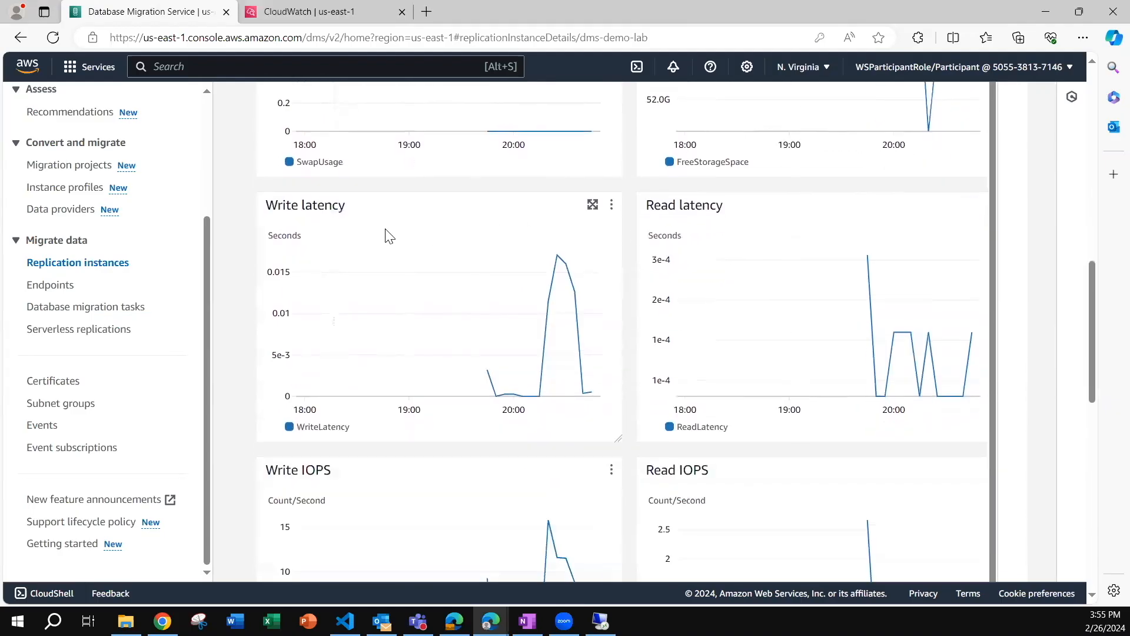
pyautogui.scroll(-4, 787, 233)
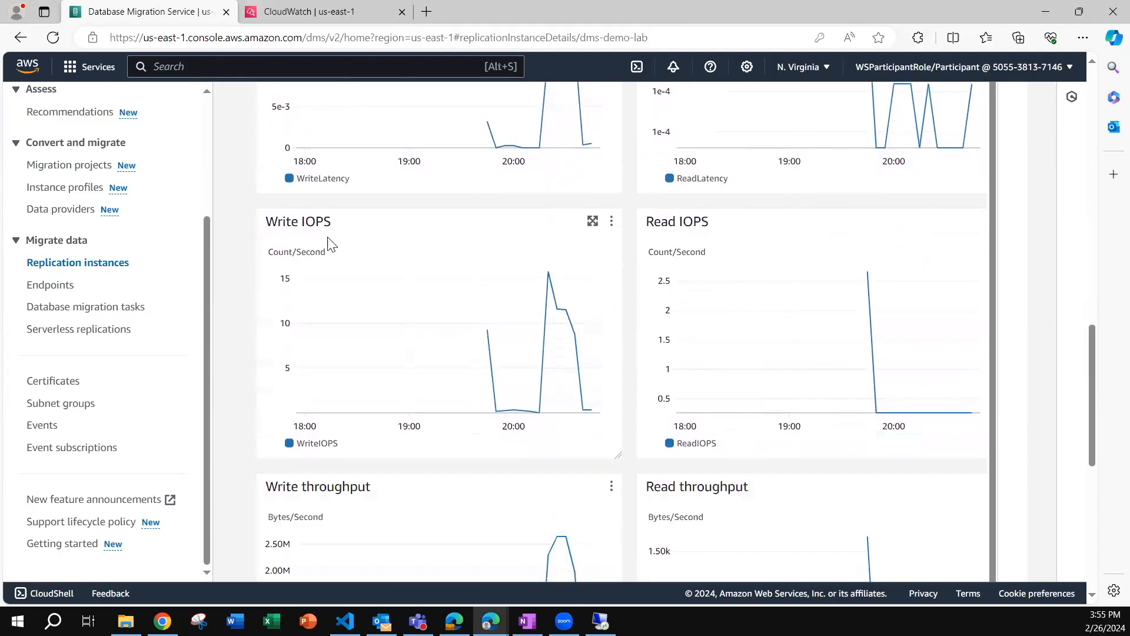
pyautogui.scroll(-8, 348, 313)
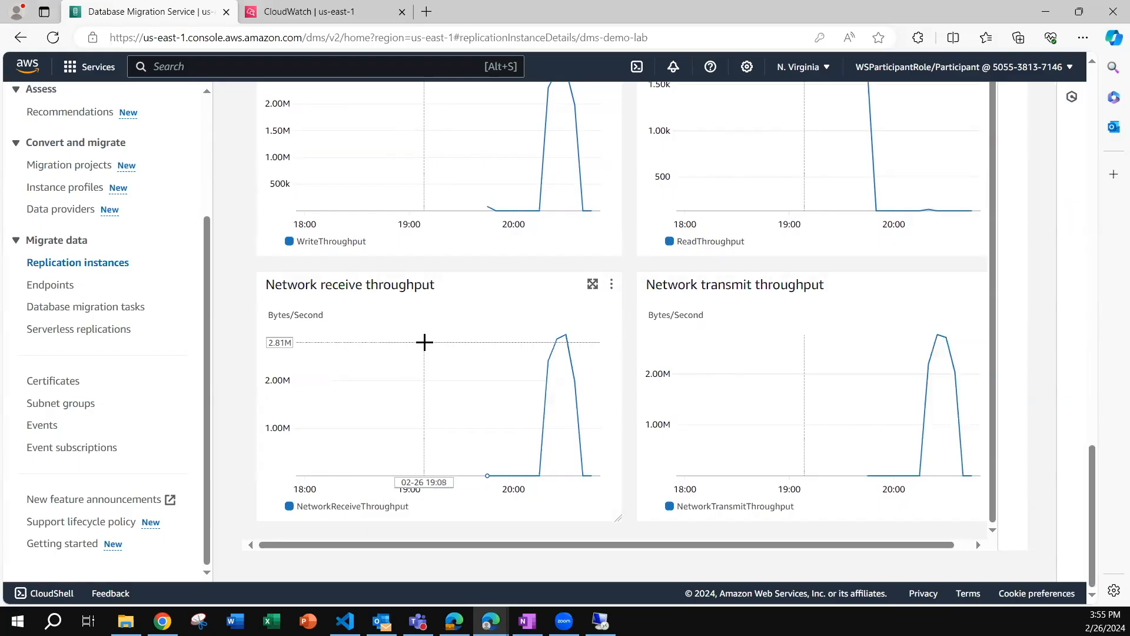
pyautogui.scroll(5, 425, 339)
pyautogui.scroll(20, 424, 341)
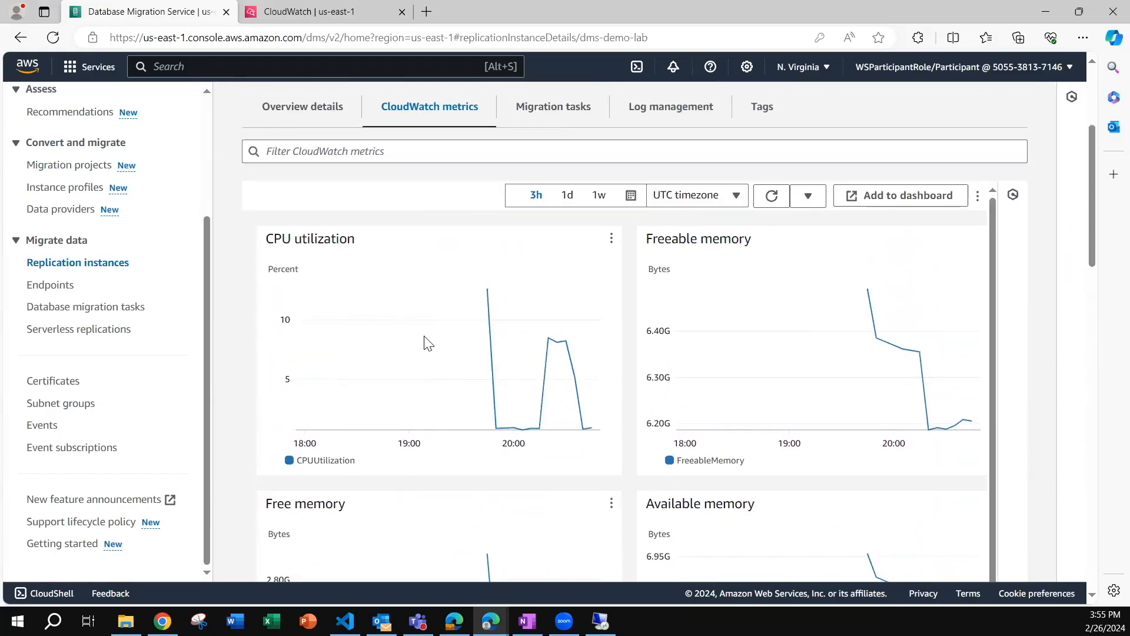
# Open the migration task associated with the replication instance and review the load state of its tables in the table statistics.
pyautogui.click(553, 106)
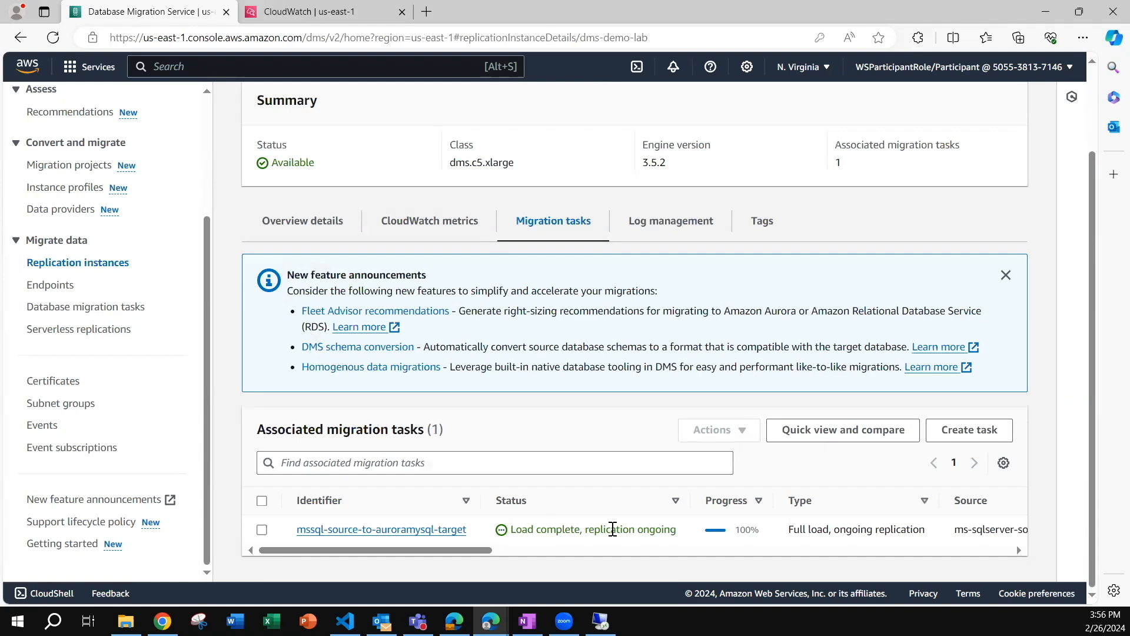
pyautogui.click(372, 531)
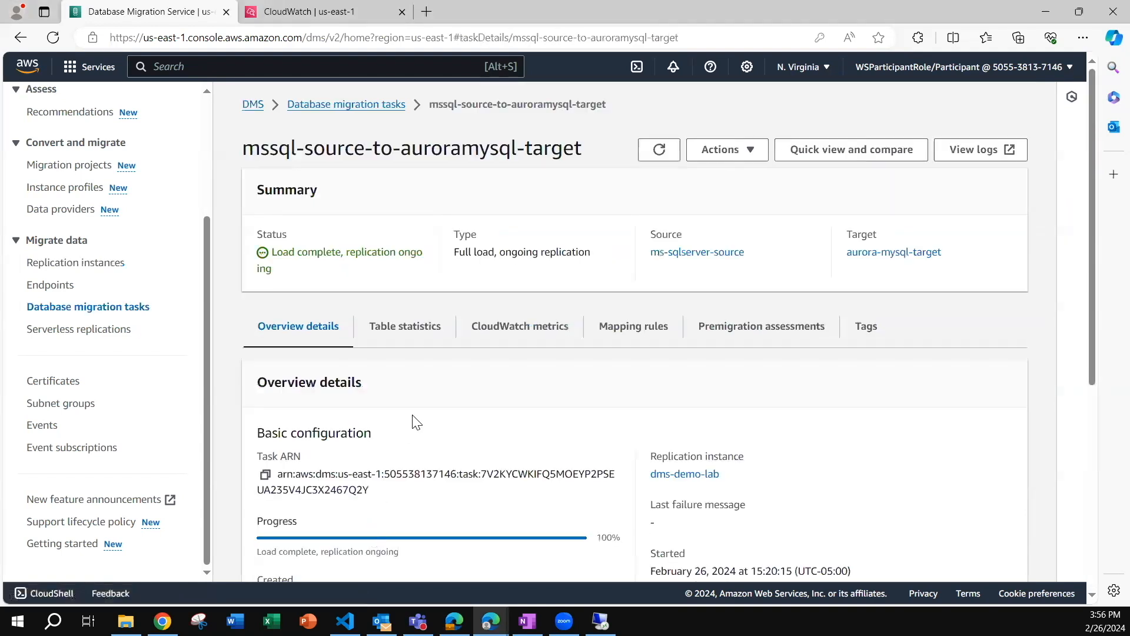
pyautogui.scroll(-1, 414, 421)
pyautogui.click(399, 255)
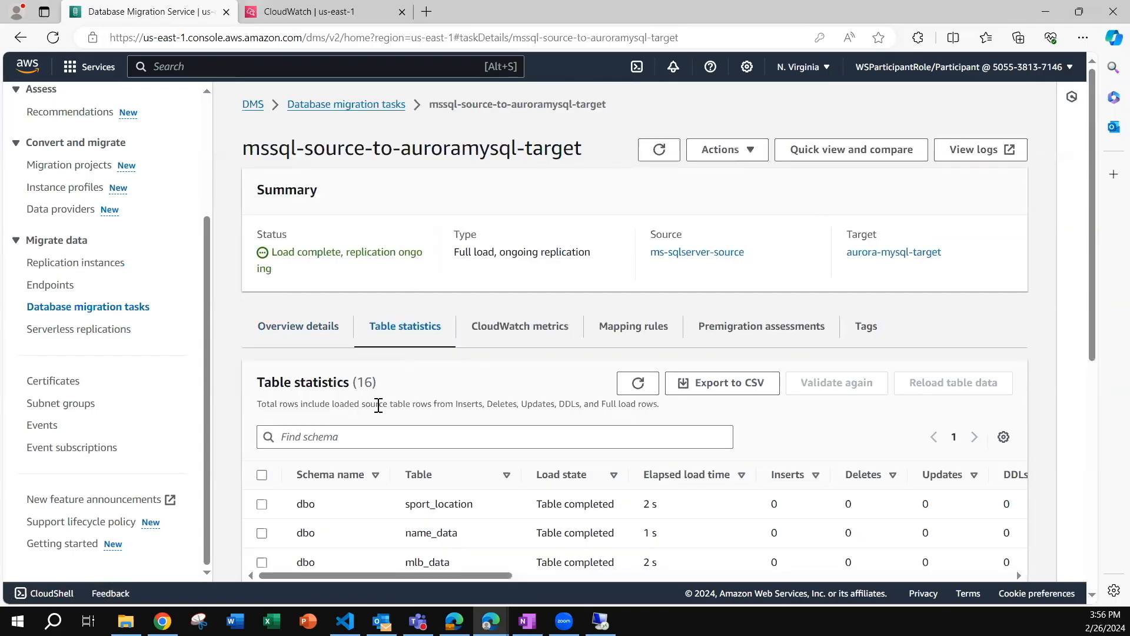
pyautogui.scroll(-3, 379, 376)
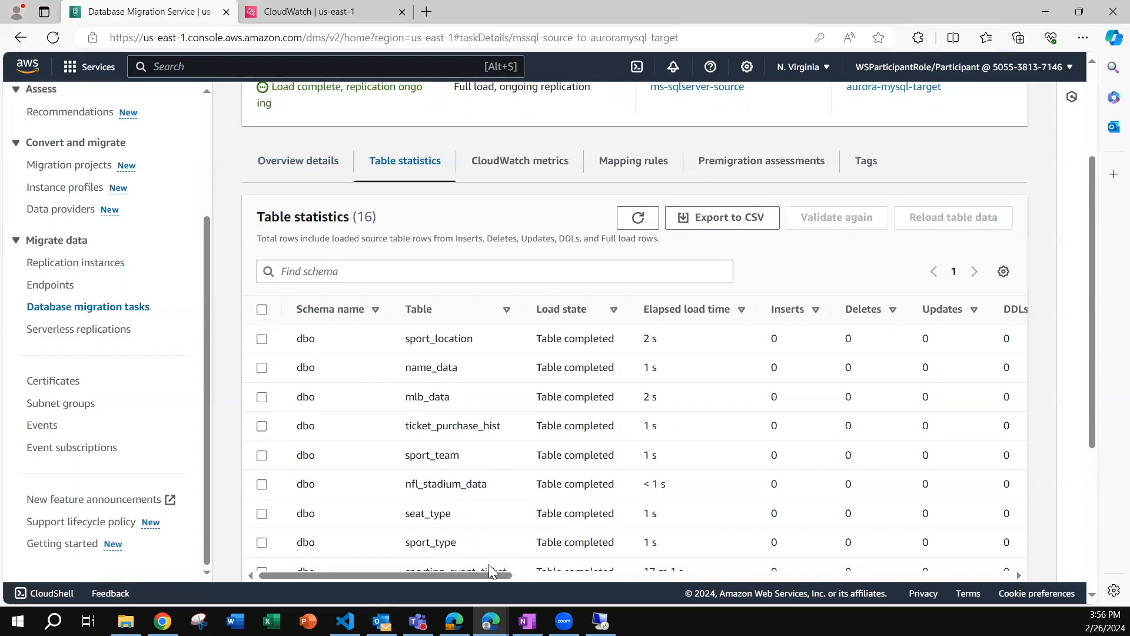
pyautogui.scroll(-1, 665, 382)
pyautogui.scroll(1, 691, 353)
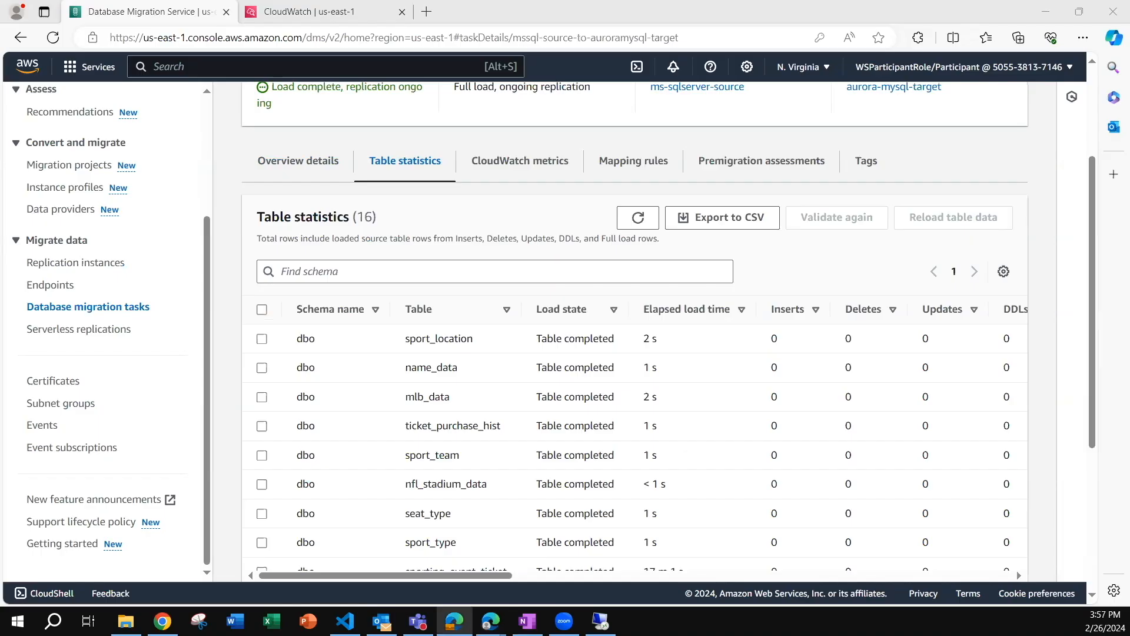
# Switch to the CloudWatch log events of the DMS task and look through them down to the newest entries.
pyautogui.click(291, 16)
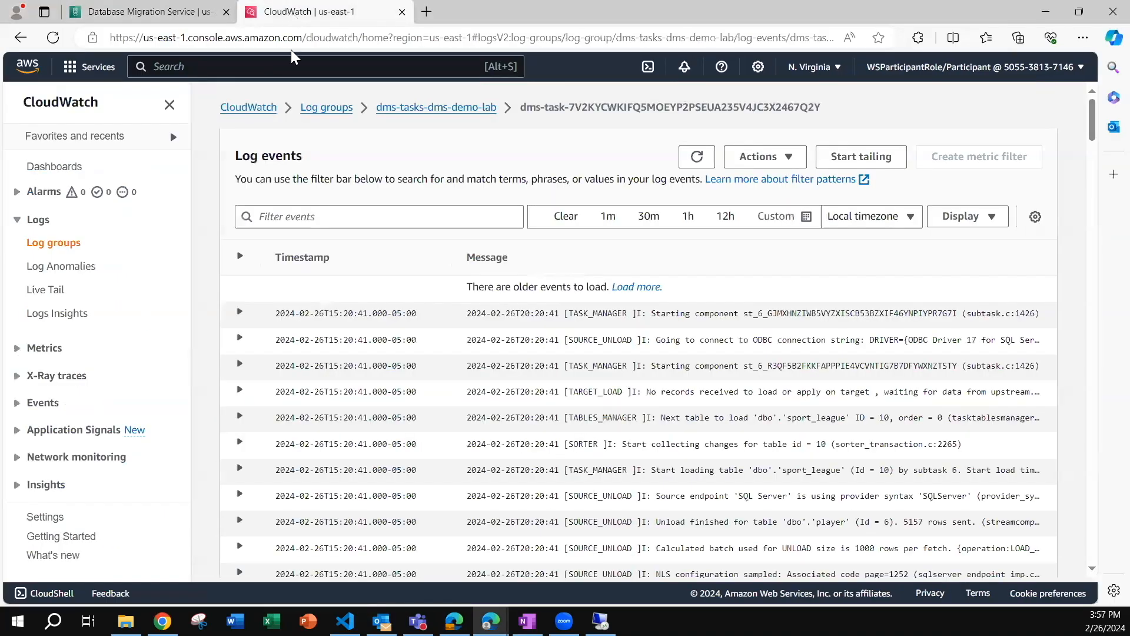
pyautogui.scroll(-20, 555, 274)
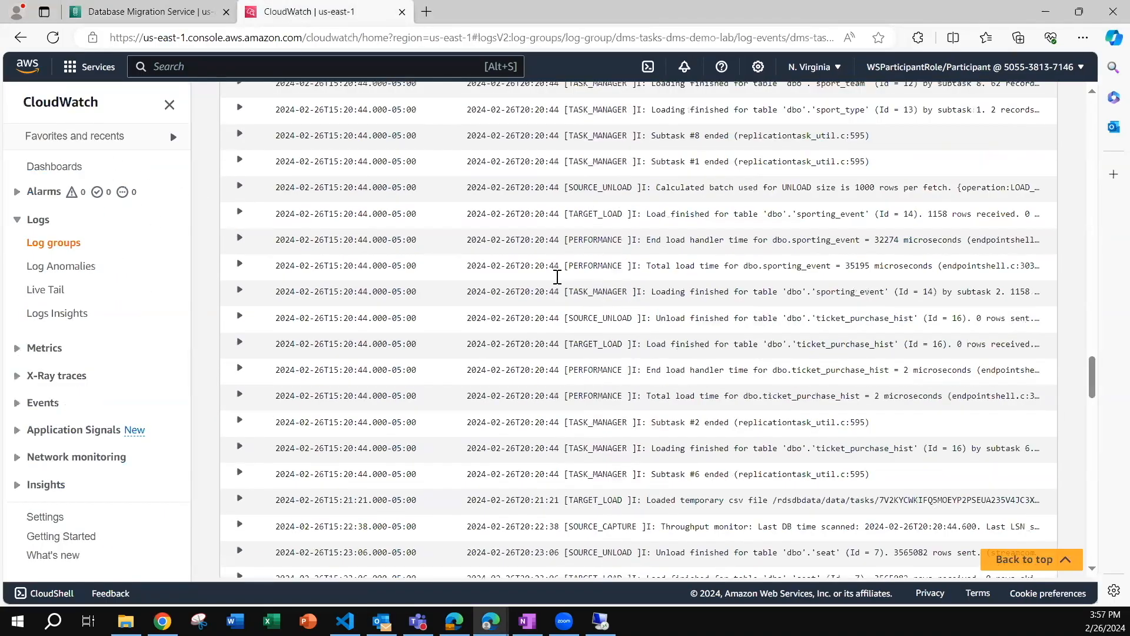
pyautogui.scroll(-10, 557, 276)
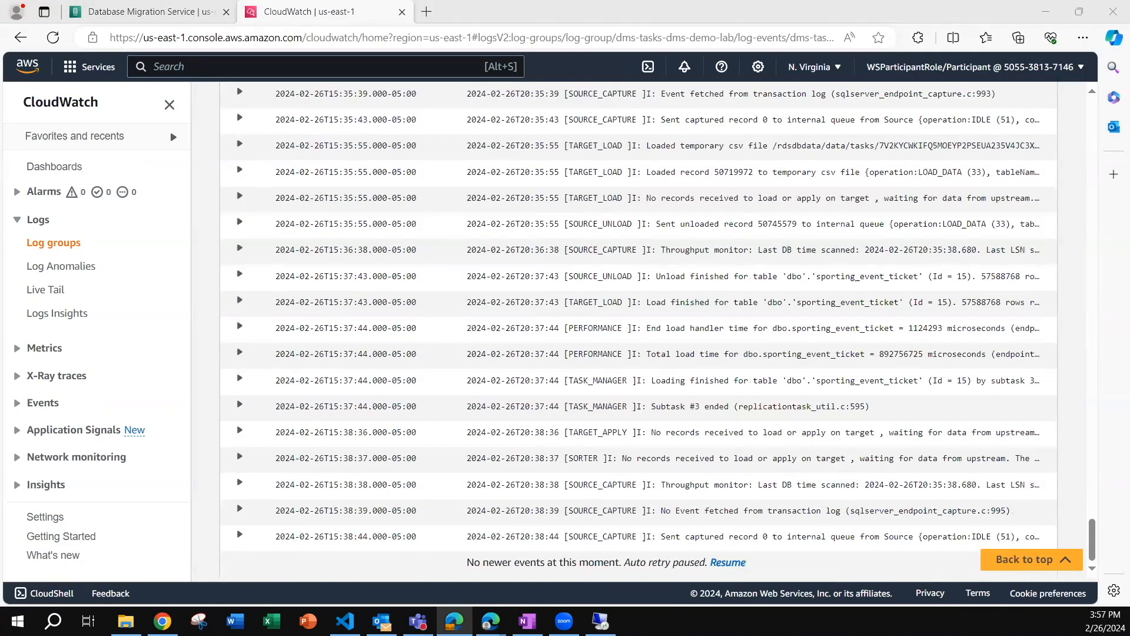
# Switch back to the DMS migration task mssql-source-to-auroramysql-target and view its overview details.
pyautogui.click(170, 12)
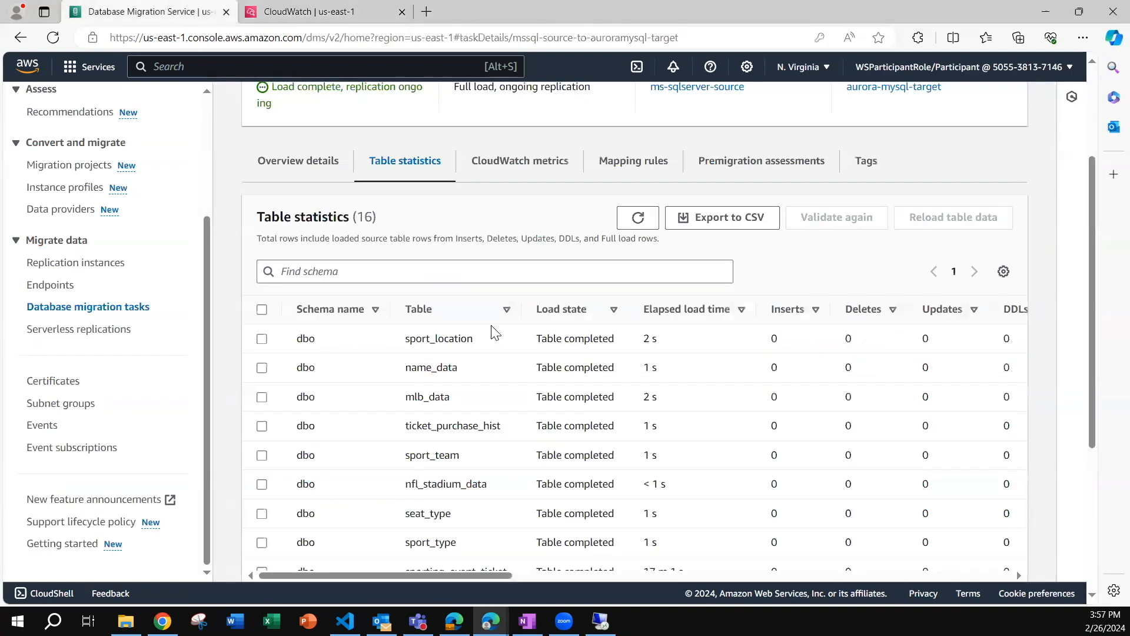
pyautogui.scroll(3, 445, 306)
pyautogui.click(298, 325)
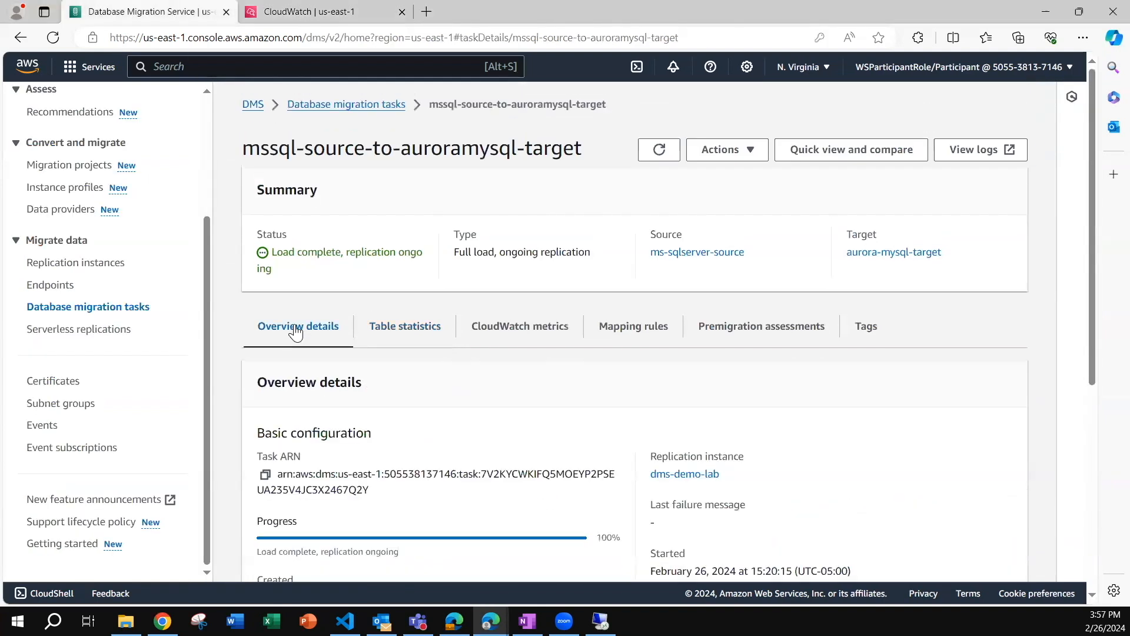
# Stop the migration task mssql-source-to-auroramysql-target from the list of database migration tasks and refresh its status.
pyautogui.click(321, 107)
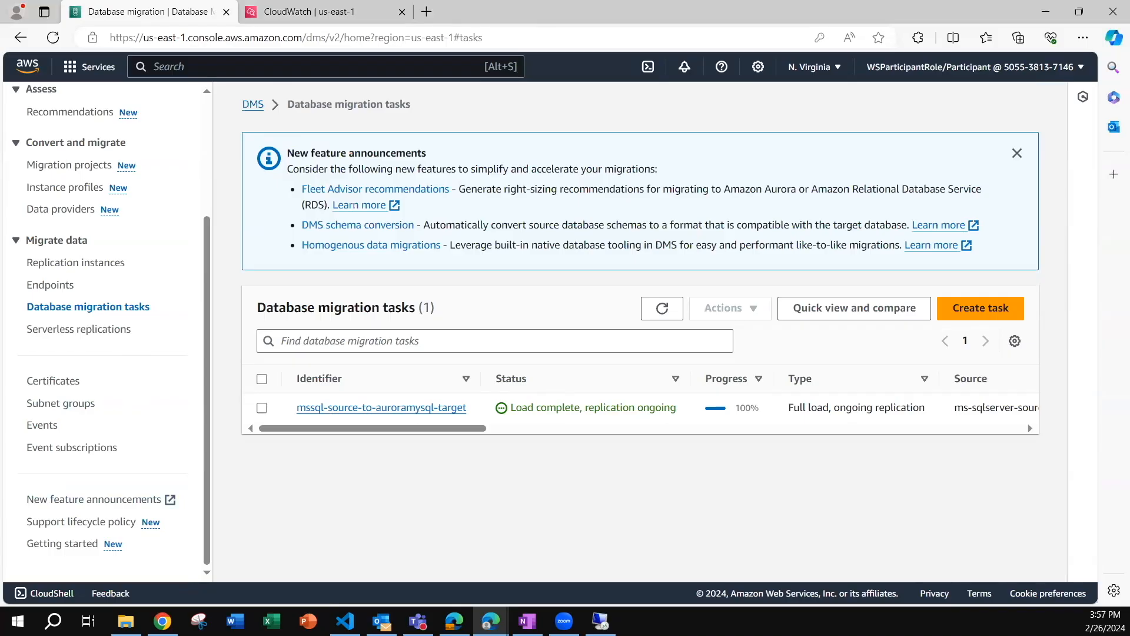
pyautogui.click(262, 407)
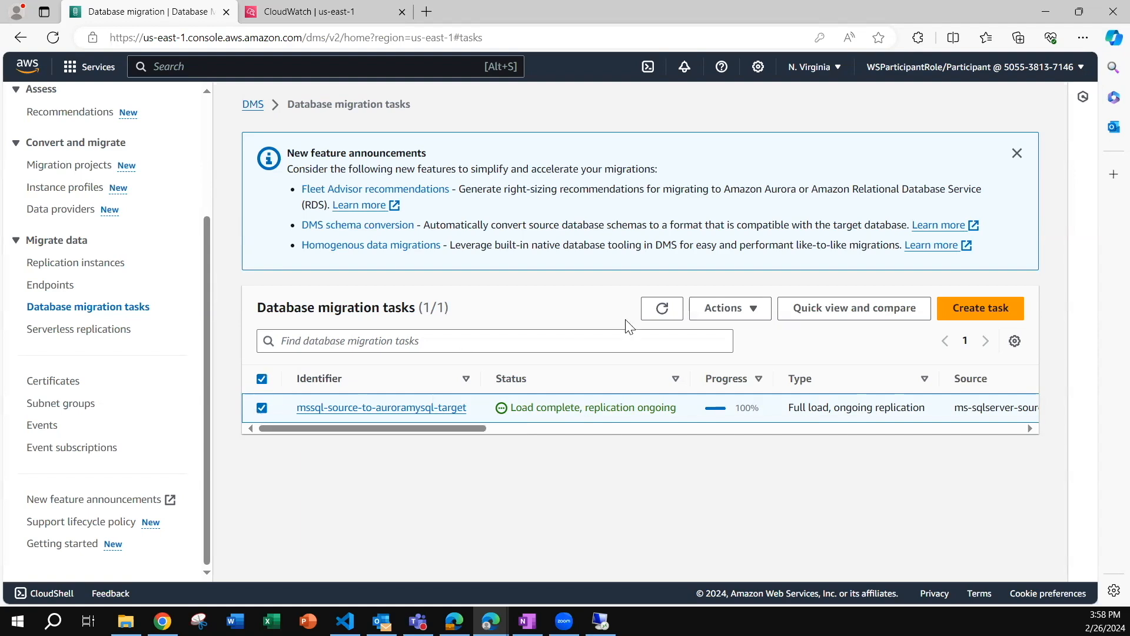
pyautogui.click(725, 321)
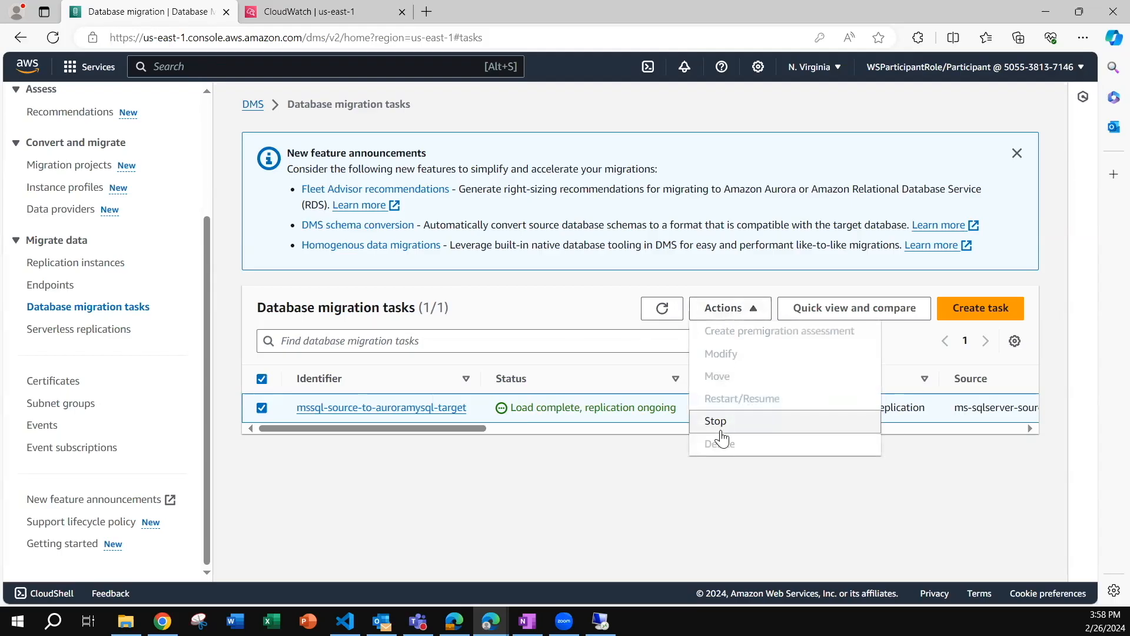
pyautogui.click(716, 421)
pyautogui.click(727, 383)
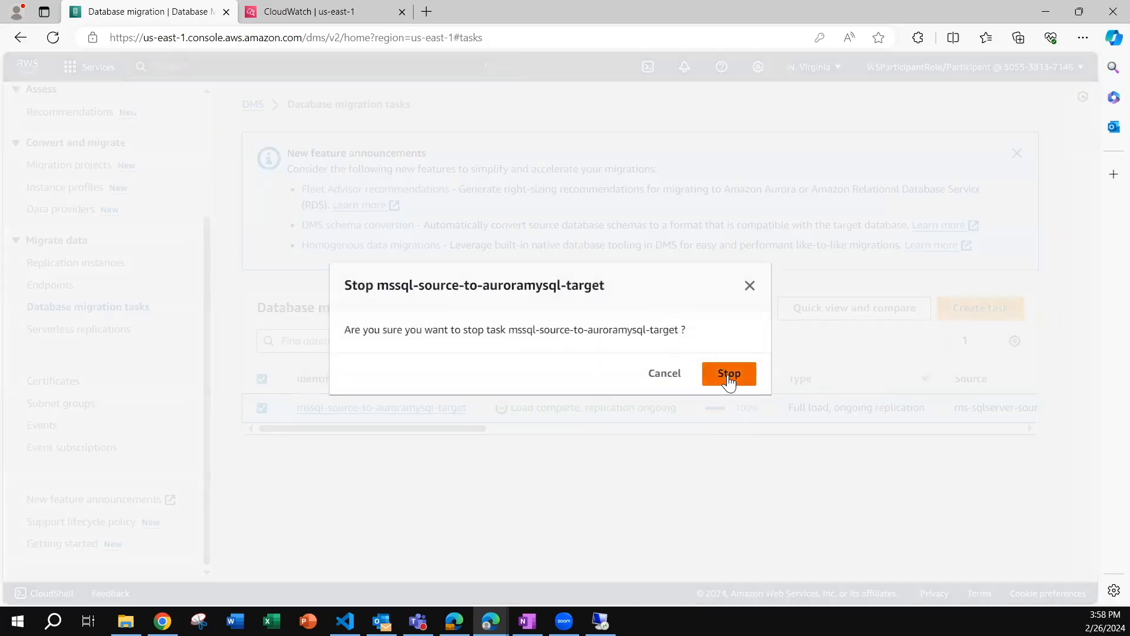
pyautogui.click(665, 310)
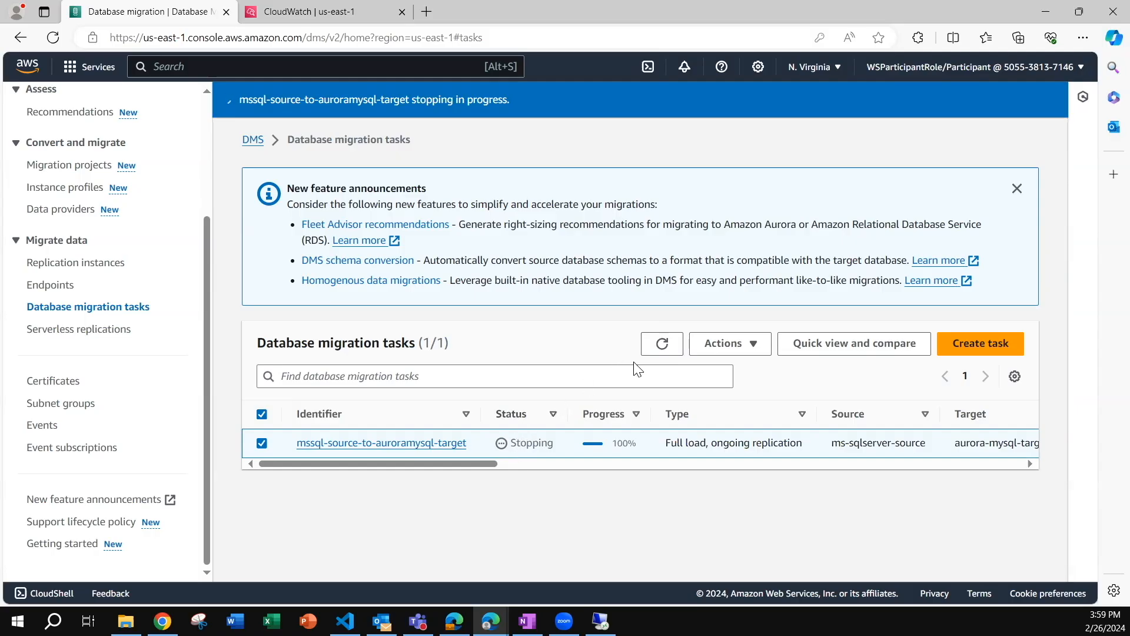
pyautogui.click(658, 346)
pyautogui.click(662, 348)
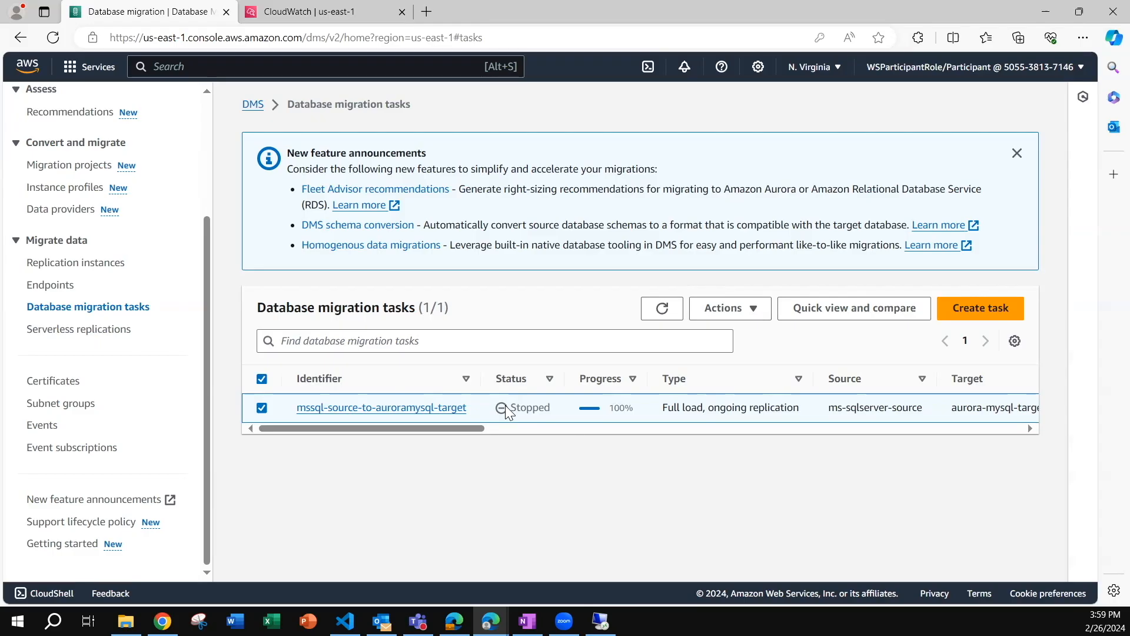
# Delete the replication instance dms-demo-lab-dmsreplication in availability zone us-east-1b.
pyautogui.click(94, 263)
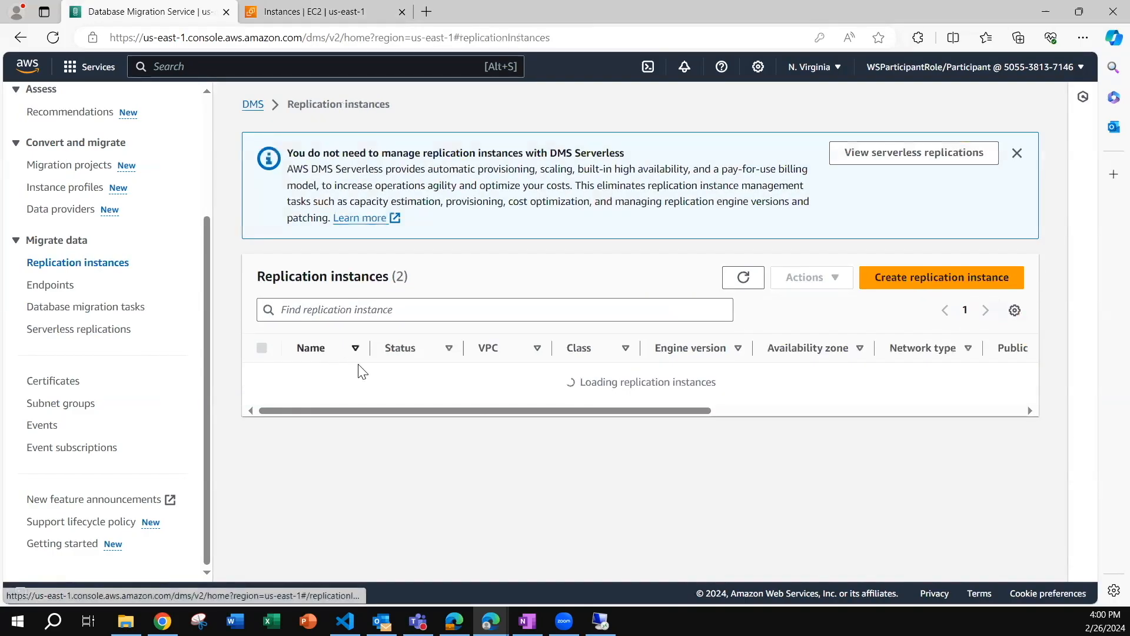
pyautogui.moveTo(510, 426); pyautogui.dragTo(382, 413)
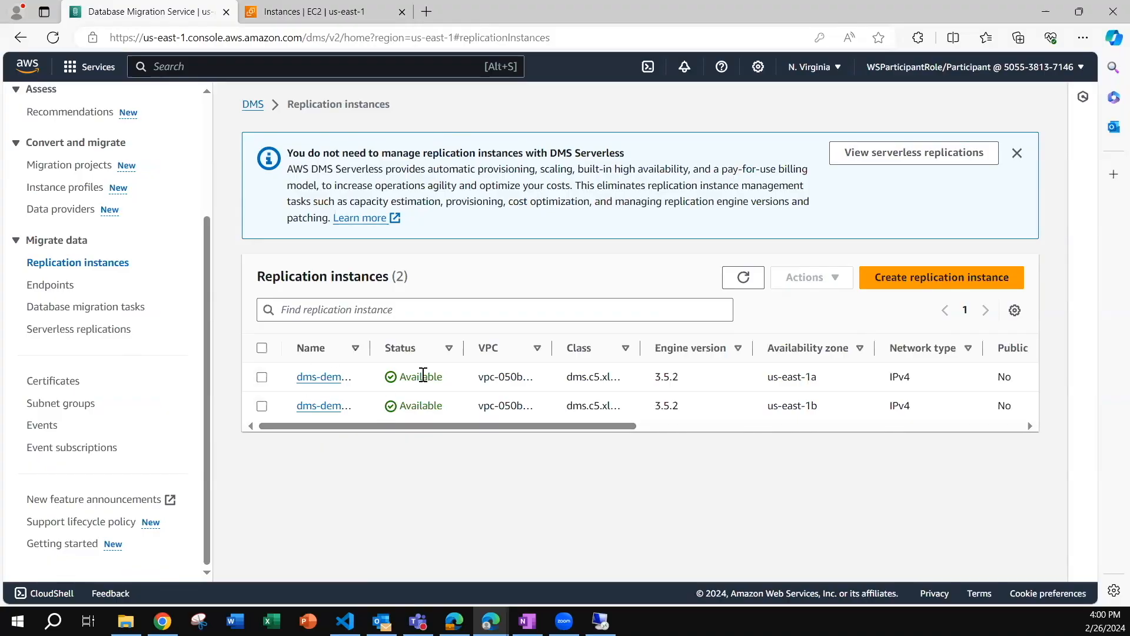
pyautogui.click(262, 405)
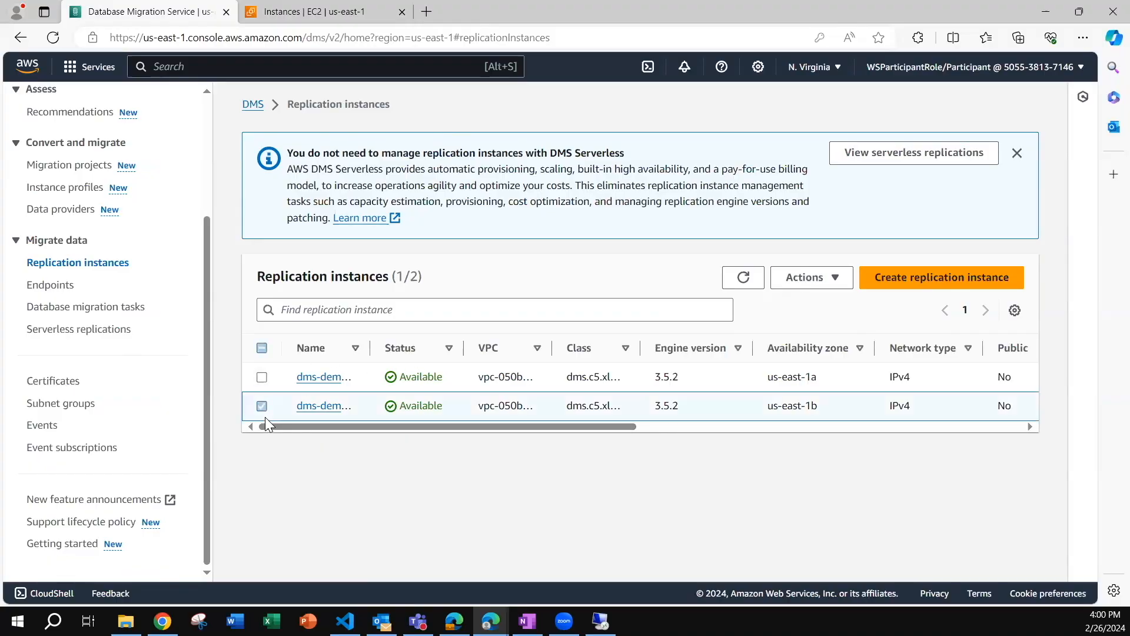
pyautogui.click(831, 279)
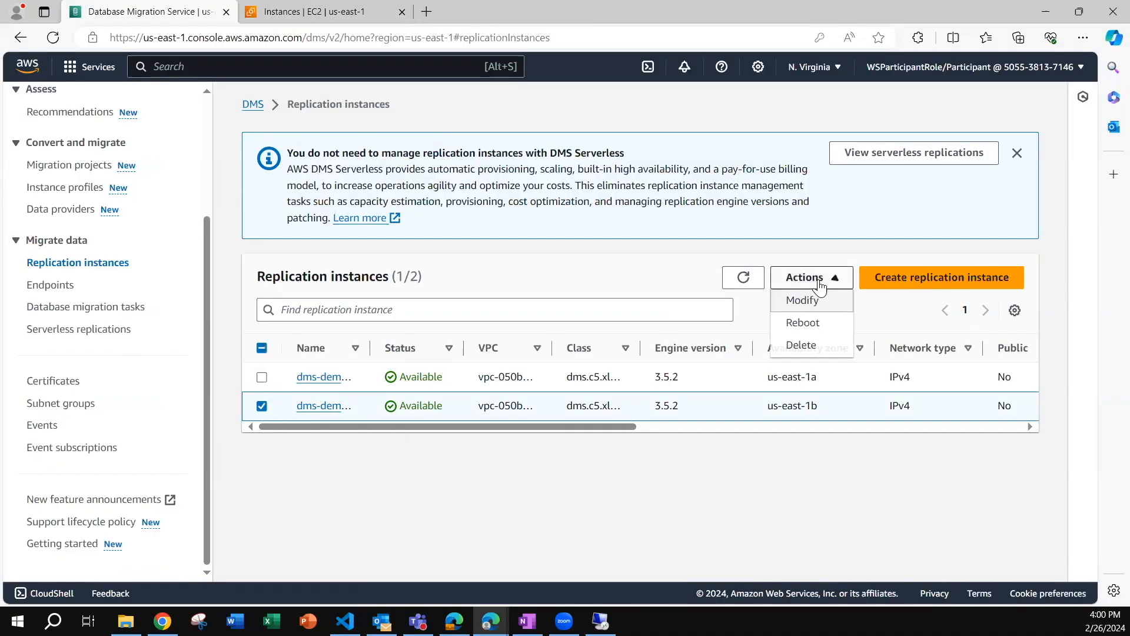
pyautogui.click(801, 346)
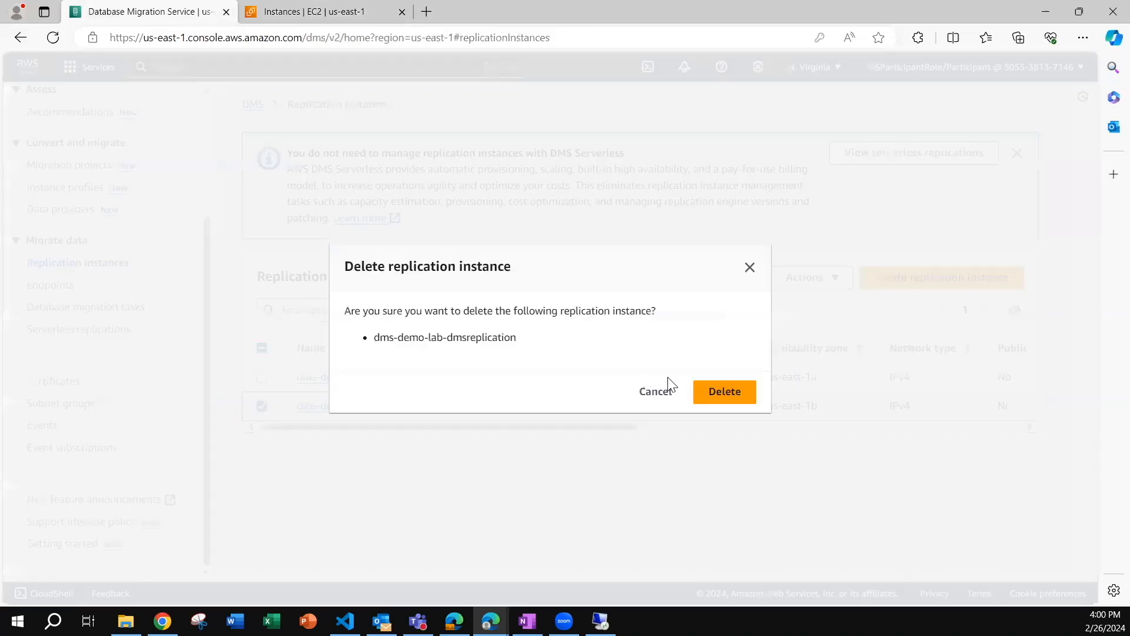
pyautogui.click(734, 394)
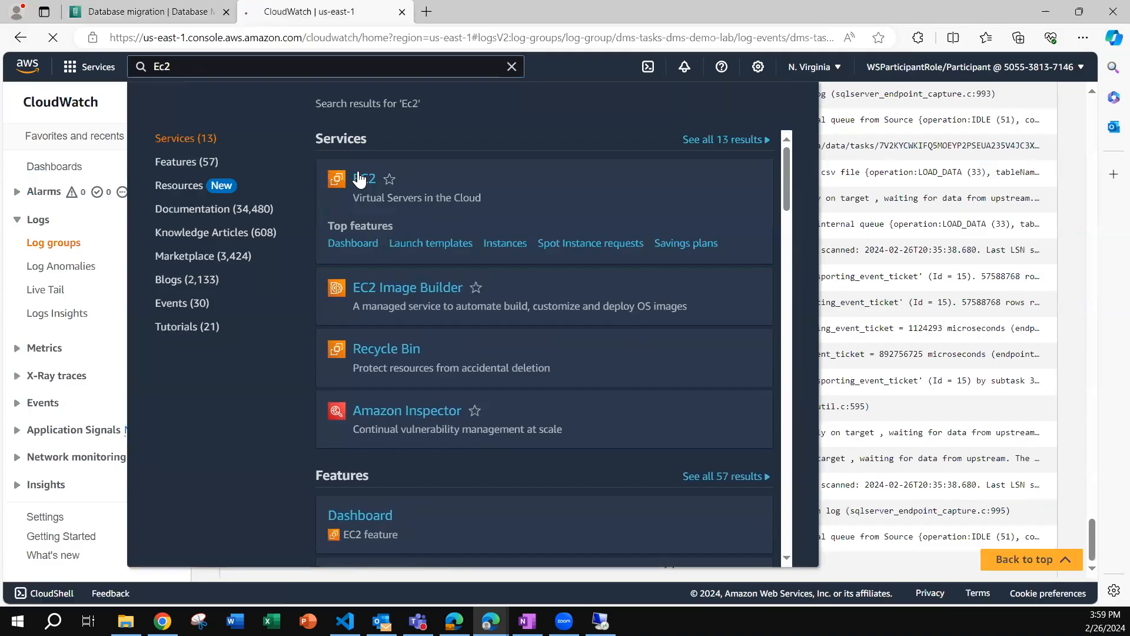
# View the details of the running EC2 instance dms-demo-lab-EC2Instance and return to the DMS replication instances.
pyautogui.click(359, 178)
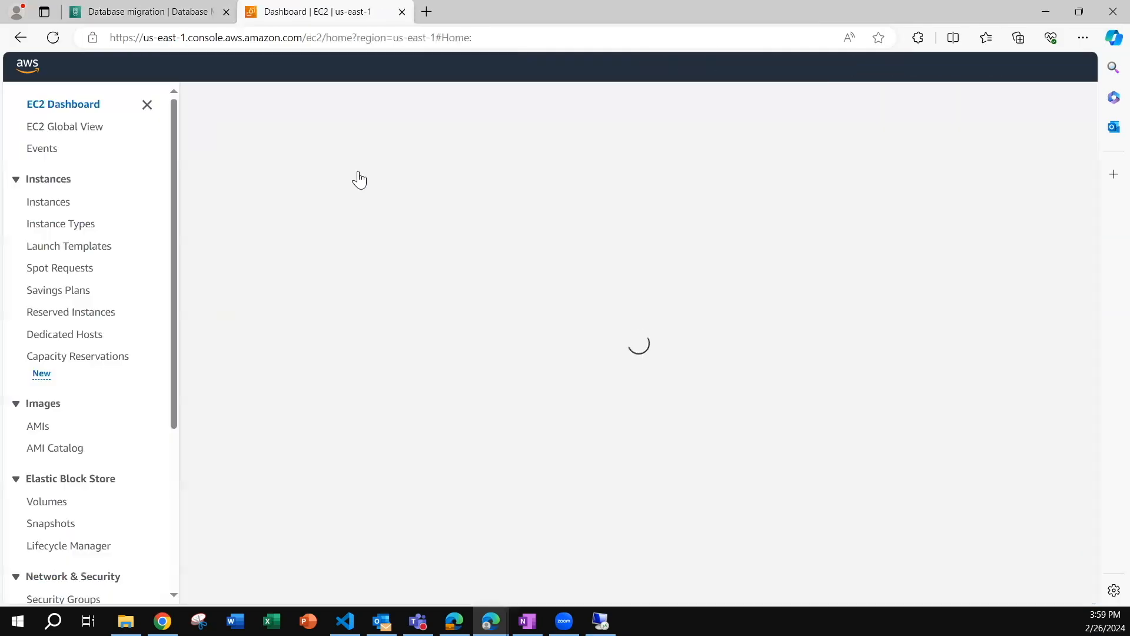
pyautogui.click(299, 194)
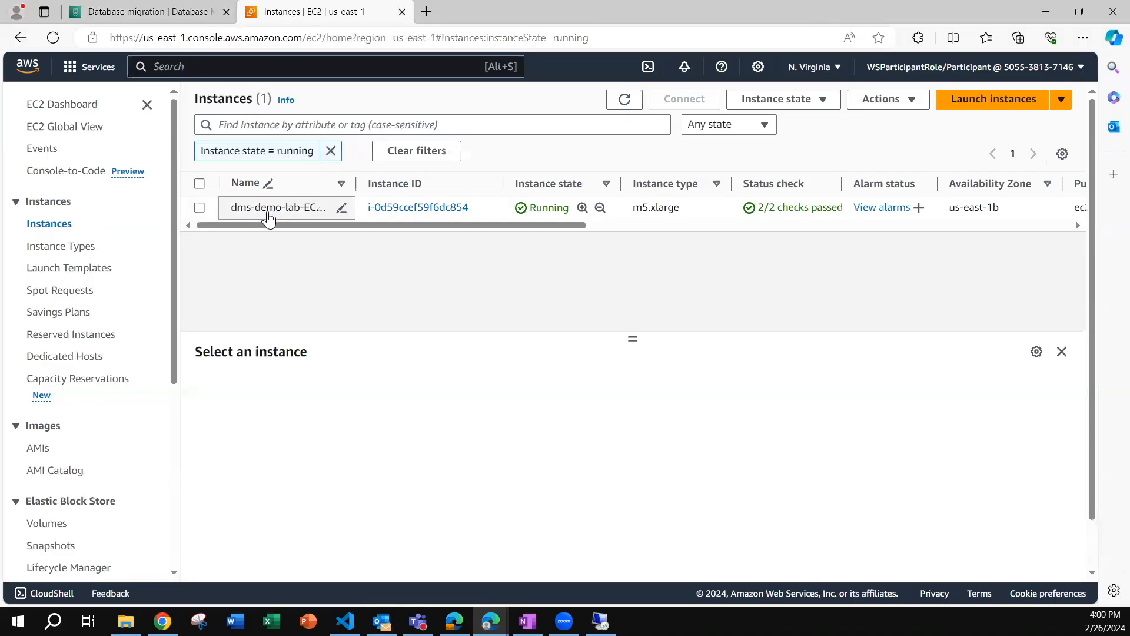
pyautogui.click(200, 208)
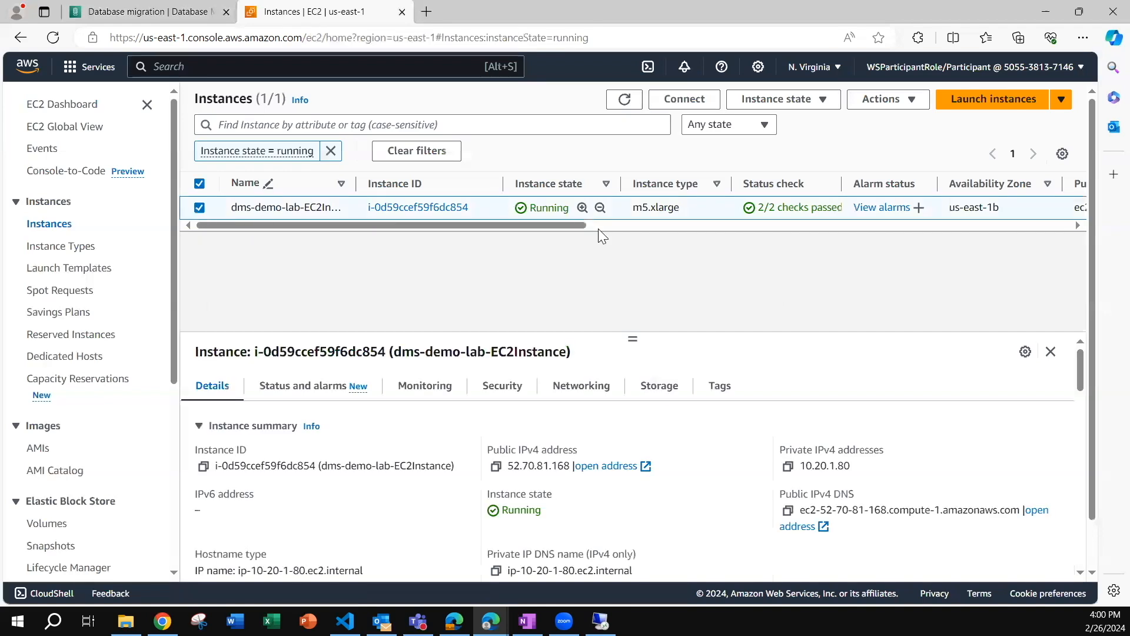
pyautogui.moveTo(548, 223); pyautogui.dragTo(456, 245)
pyautogui.click(143, 14)
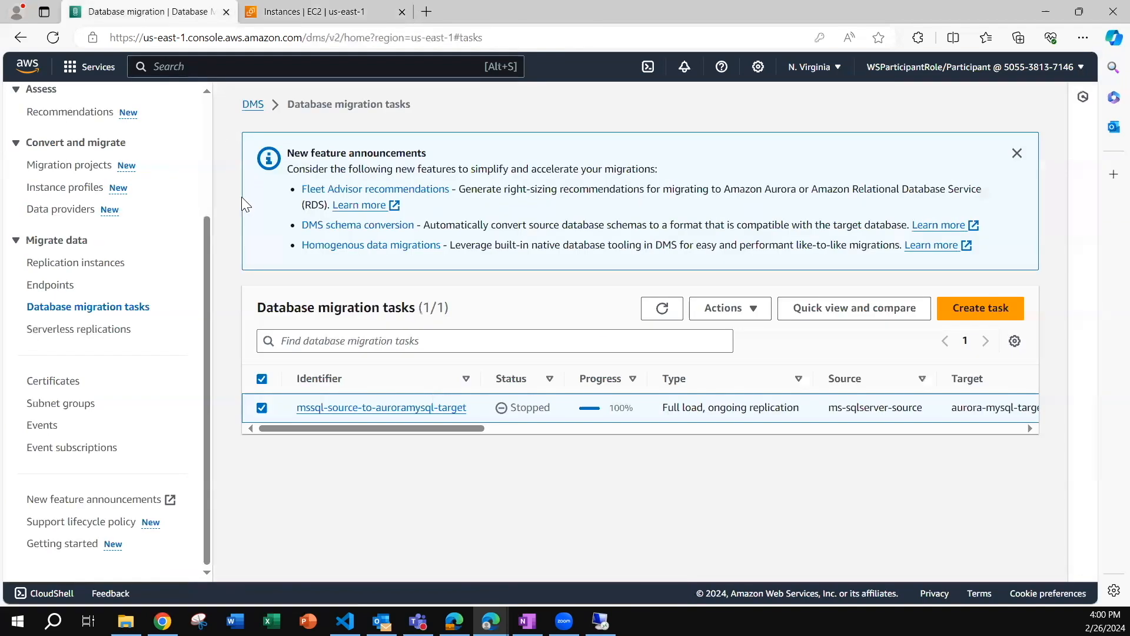
pyautogui.click(100, 263)
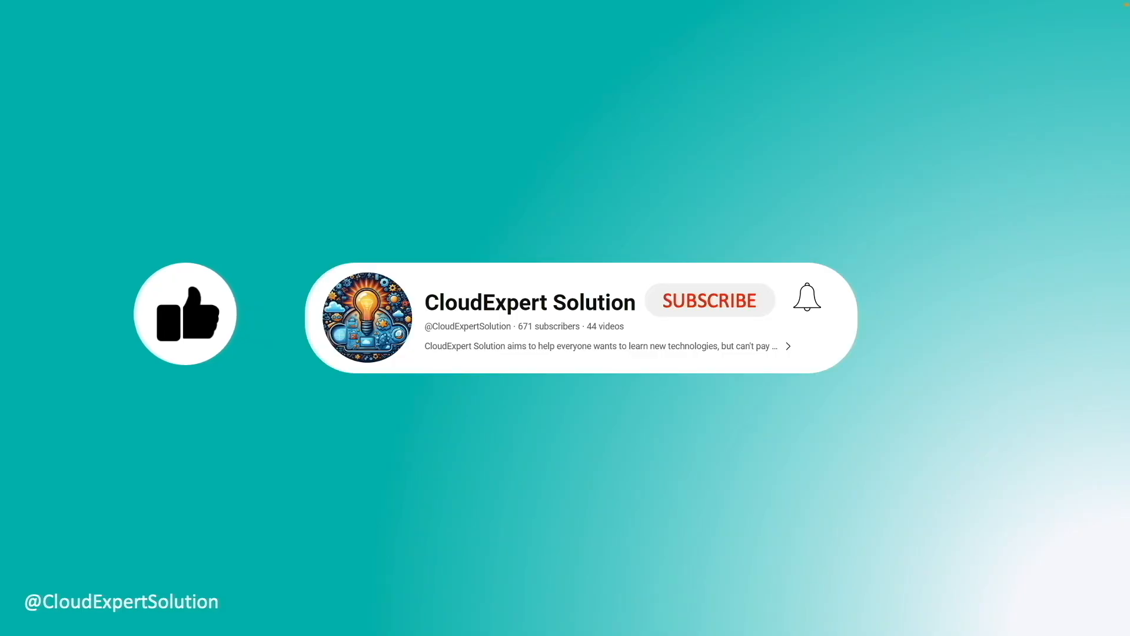
pyautogui.click(707, 304)
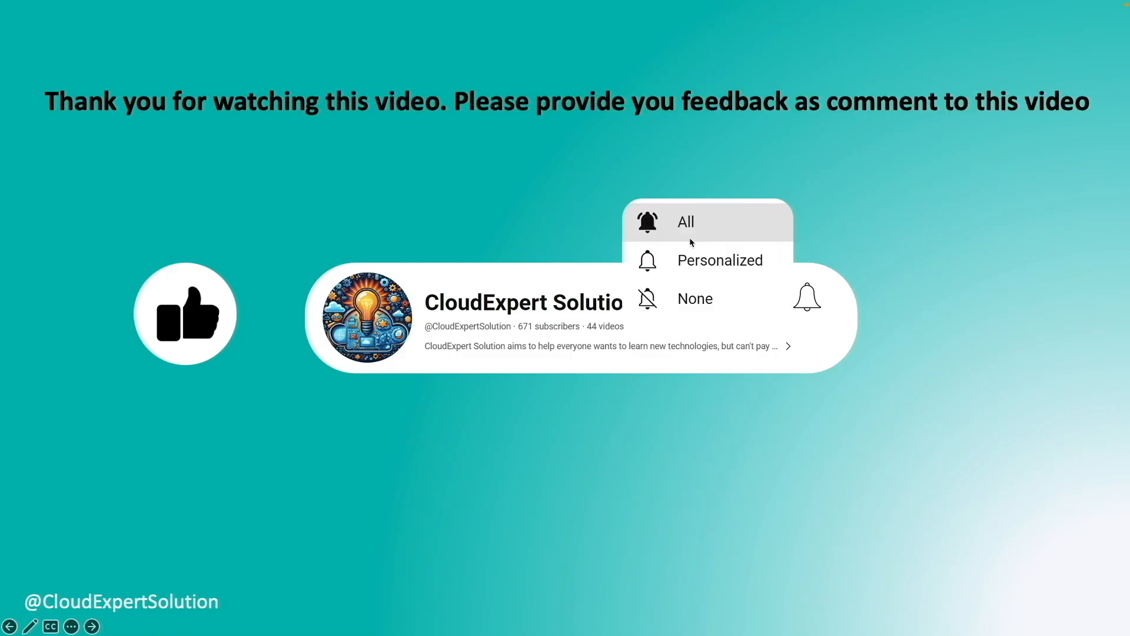
pyautogui.click(686, 224)
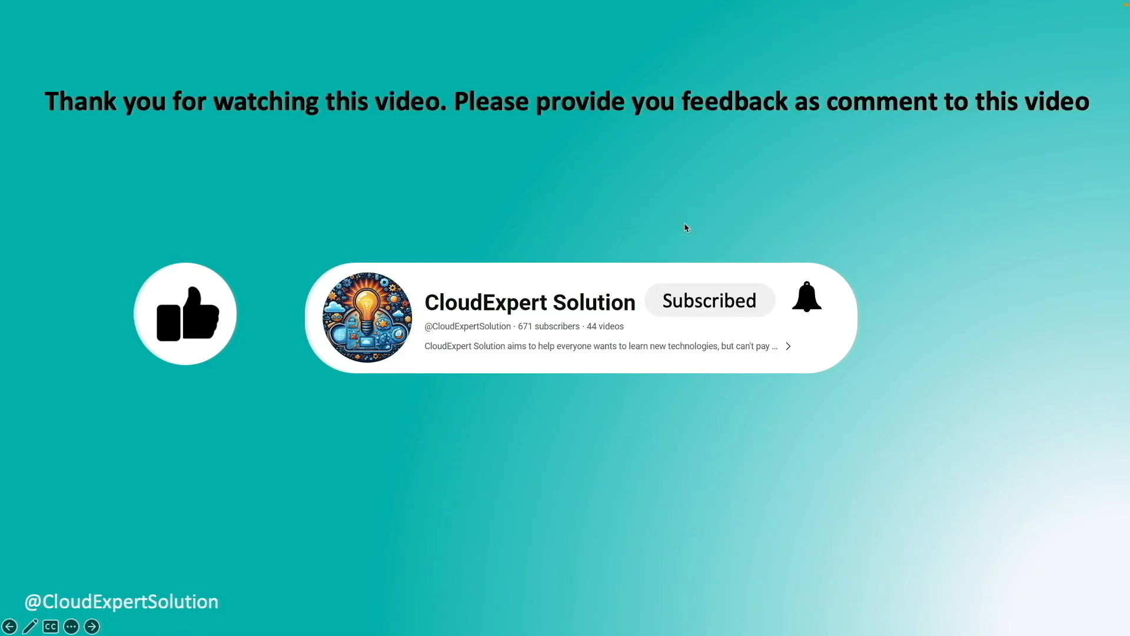